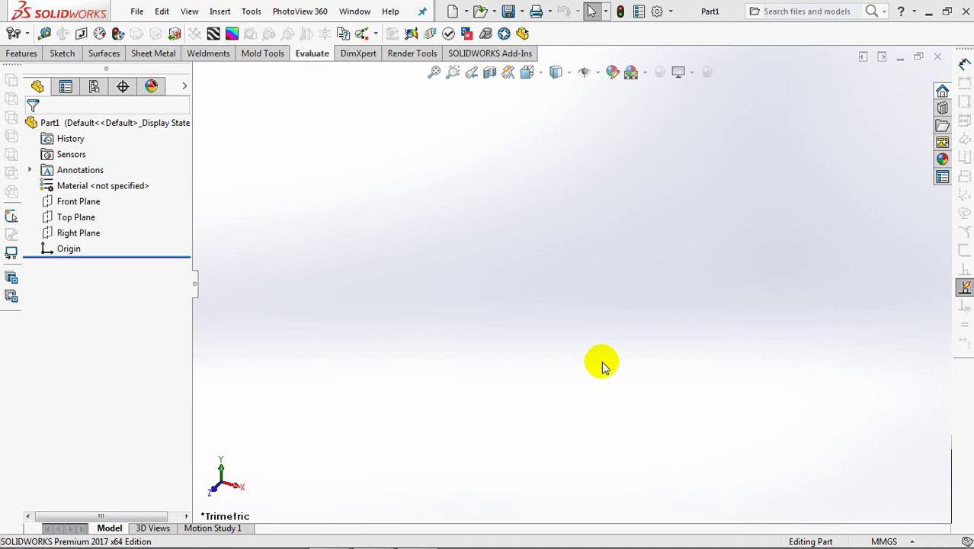
# Step: On the Top Plane, sketch a construction center rectangle centred on the origin
pyautogui.click(67, 217)
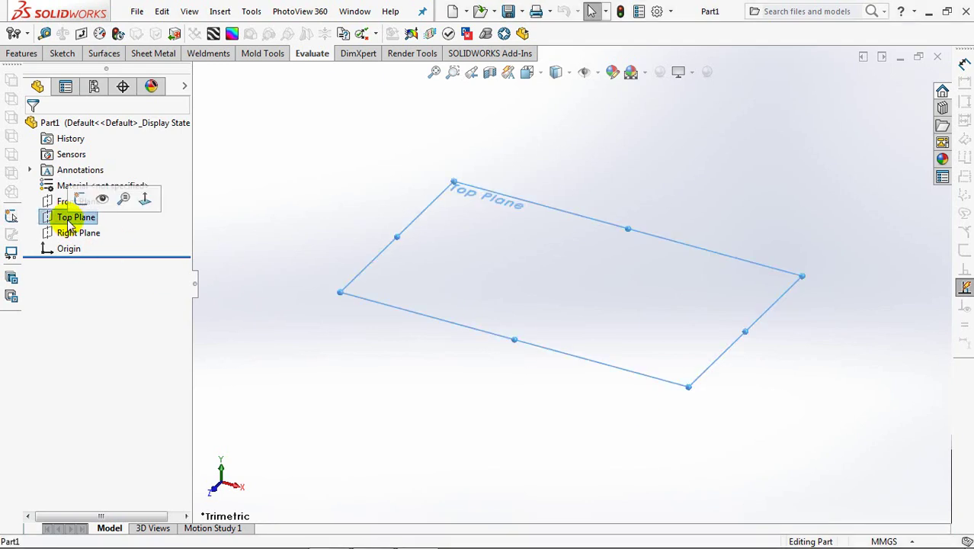
pyautogui.click(13, 32)
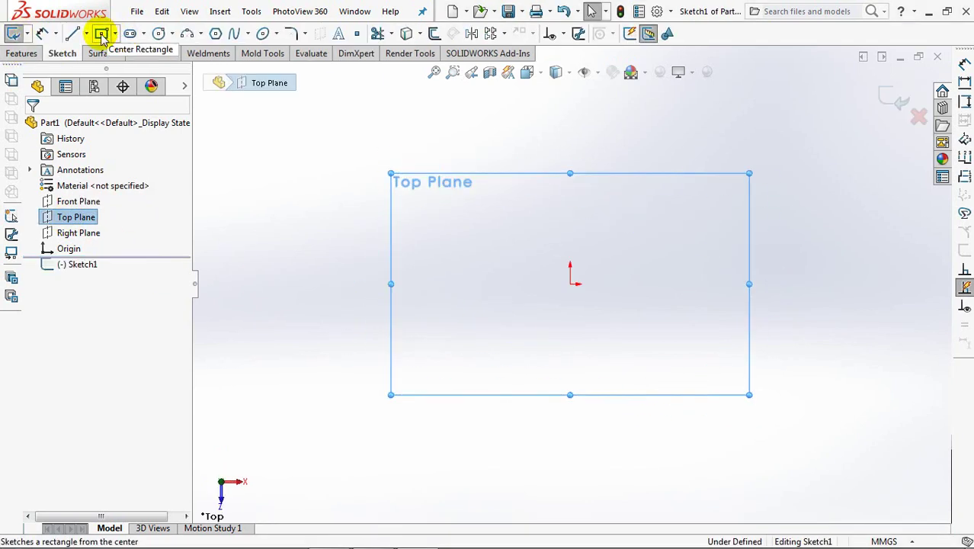
pyautogui.click(102, 32)
pyautogui.click(570, 284)
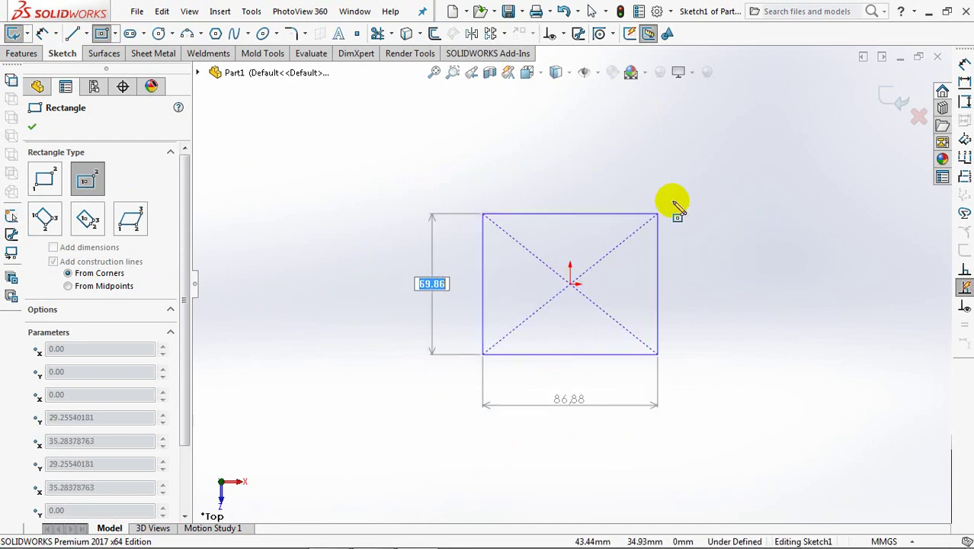
pyautogui.click(702, 153)
pyautogui.scroll(-2, 152, 380)
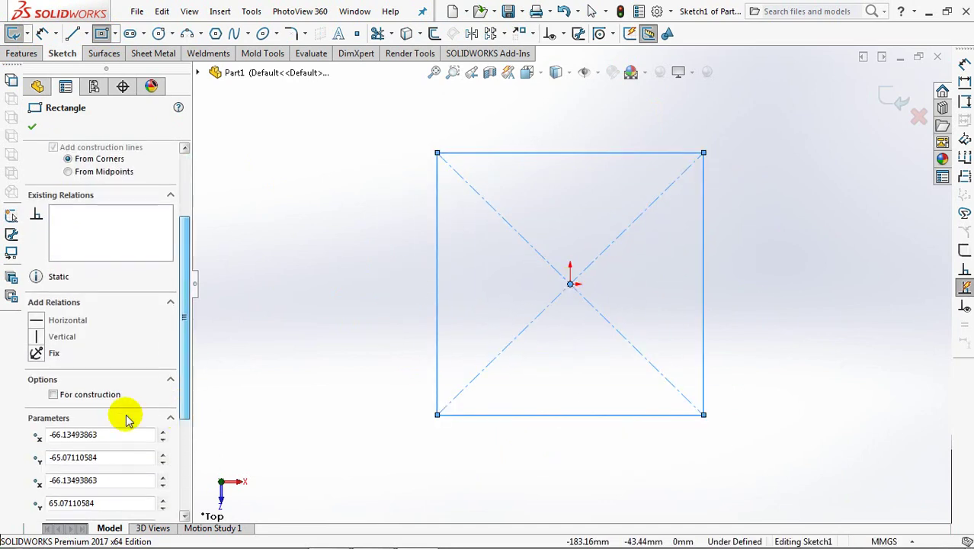
pyautogui.click(52, 394)
pyautogui.click(32, 126)
pyautogui.press('Escape')
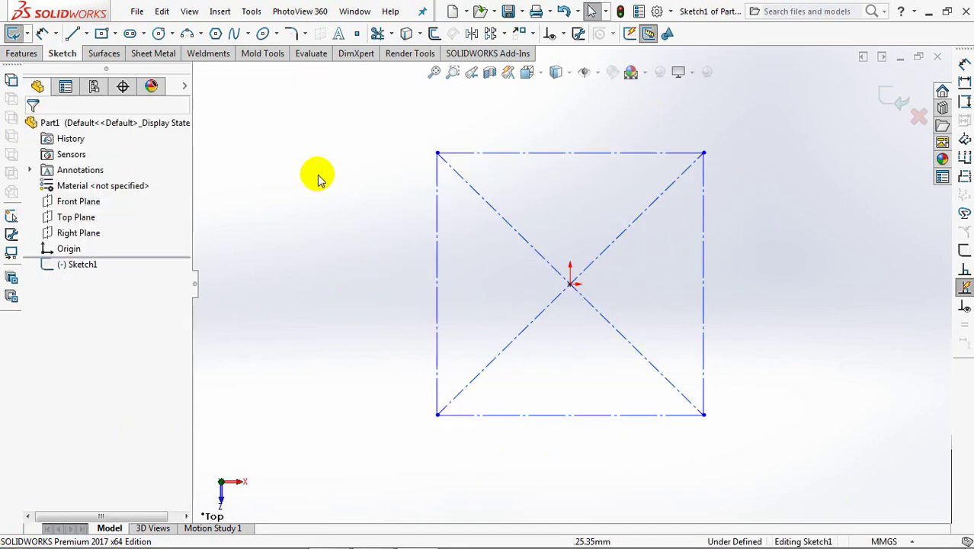
# Step: Add outward-bulging three-point arcs over all four sides of the construction square
pyautogui.click(187, 33)
pyautogui.click(437, 154)
pyautogui.click(702, 153)
pyautogui.click(581, 150)
pyautogui.click(437, 153)
pyautogui.click(436, 413)
pyautogui.click(424, 283)
pyautogui.click(437, 413)
pyautogui.click(703, 414)
pyautogui.click(604, 427)
pyautogui.click(702, 153)
pyautogui.click(702, 414)
pyautogui.click(717, 310)
# Step: Draw a short horizontal centerline at the right arc's midpoint
pyautogui.click(87, 34)
pyautogui.click(88, 67)
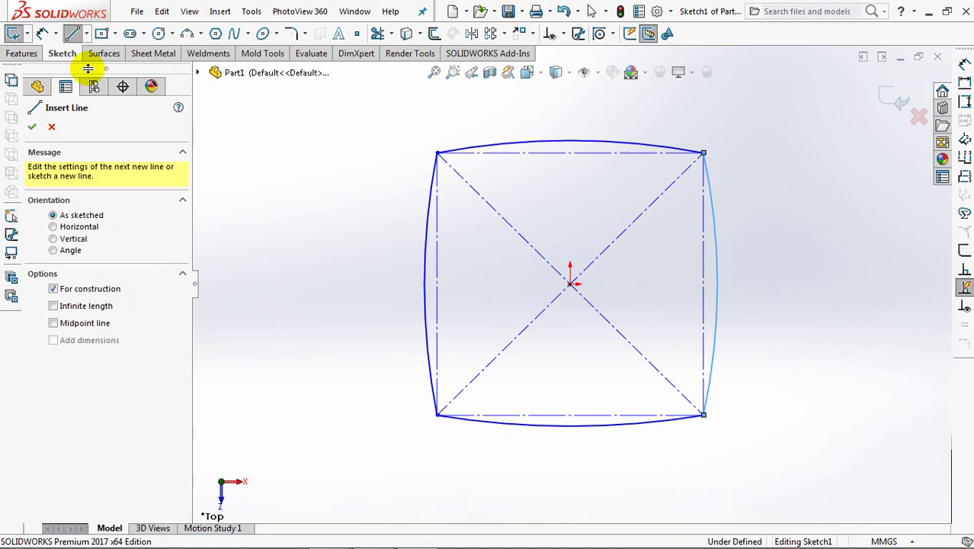
pyautogui.click(716, 284)
pyautogui.click(703, 283)
pyautogui.rightClick(720, 286)
# Step: Make the top and left construction lines equal, and make all four arcs equal
pyautogui.click(735, 291)
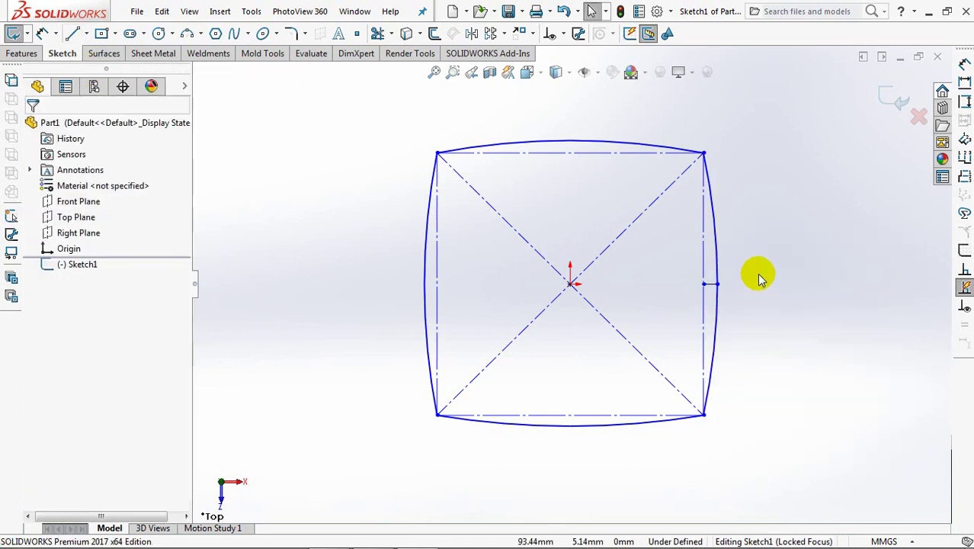
pyautogui.click(563, 34)
pyautogui.click(572, 67)
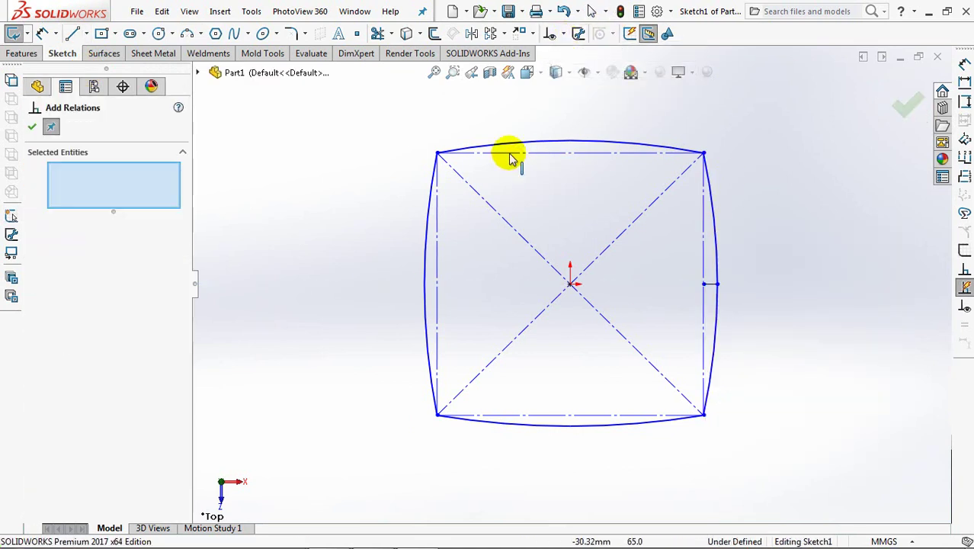
pyautogui.click(506, 152)
pyautogui.click(437, 232)
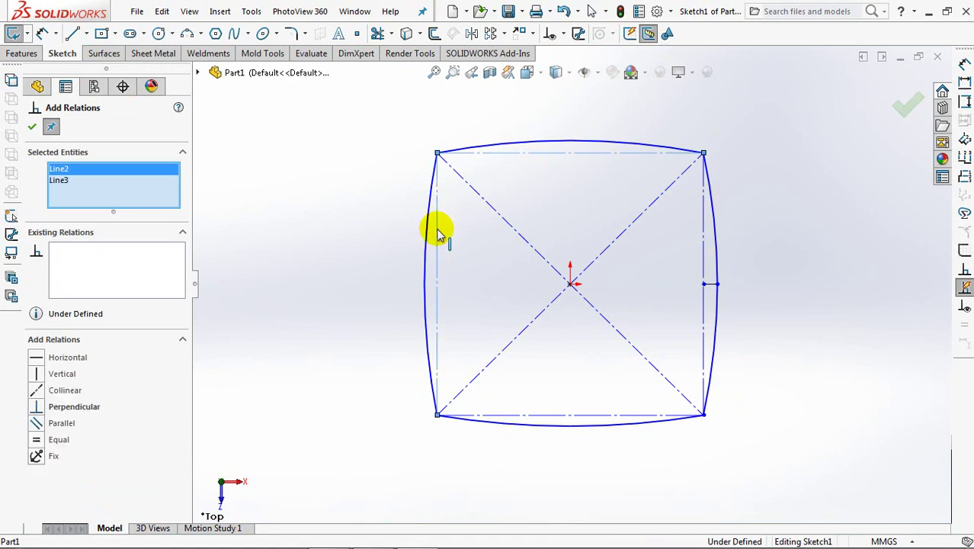
pyautogui.click(36, 440)
pyautogui.click(515, 142)
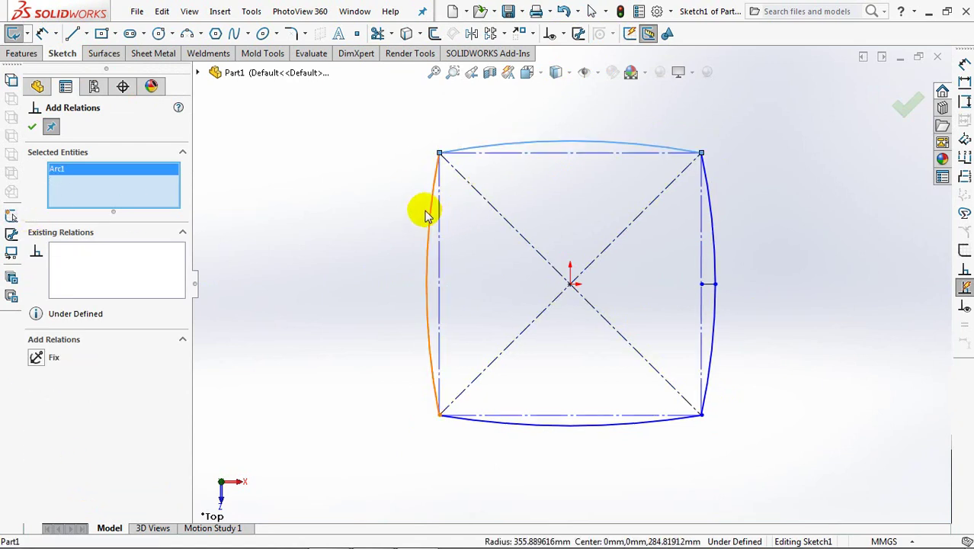
pyautogui.click(429, 212)
pyautogui.click(716, 240)
pyautogui.click(638, 421)
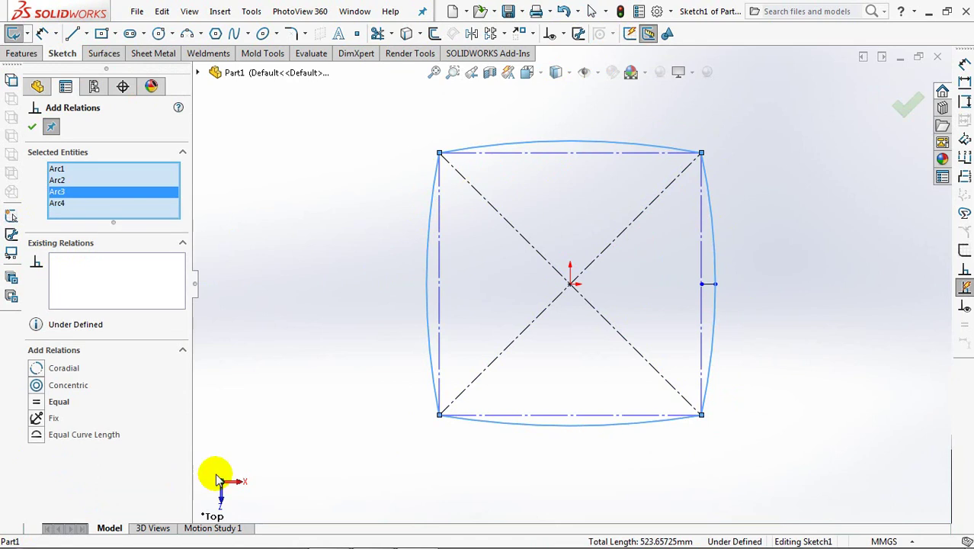
pyautogui.click(36, 404)
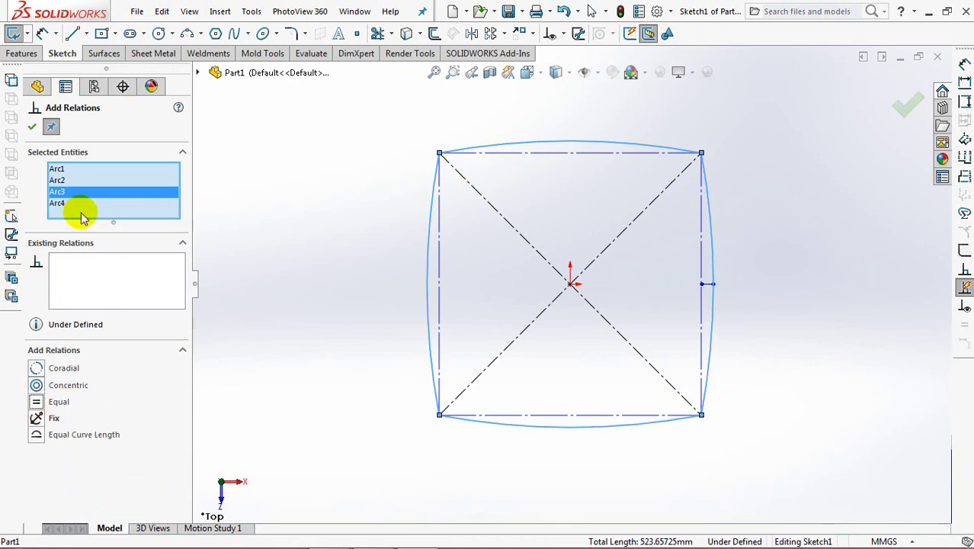
pyautogui.click(32, 128)
# Step: Dimension the square width to 87 and the right arc's bulge to 0.5
pyautogui.click(42, 33)
pyautogui.click(583, 152)
pyautogui.click(572, 119)
pyautogui.write('87')
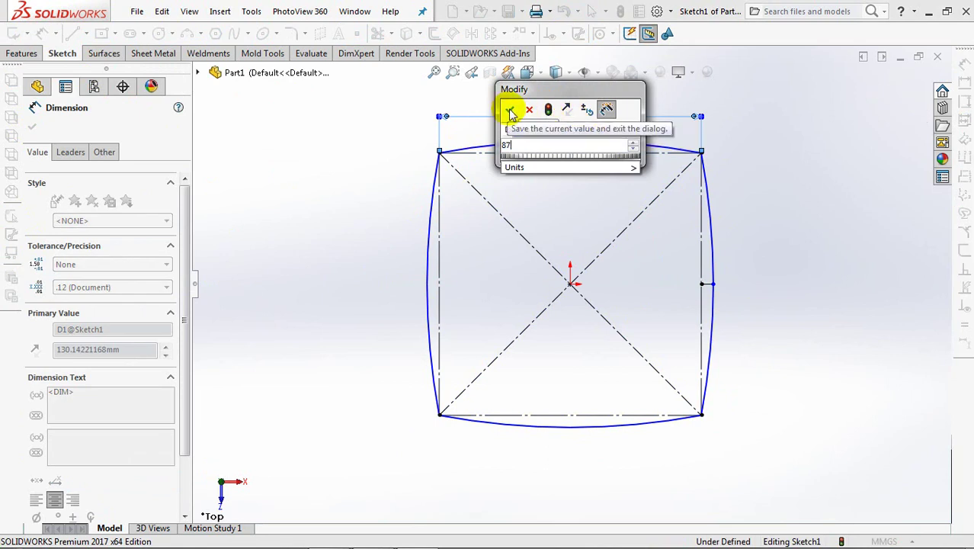
pyautogui.click(510, 112)
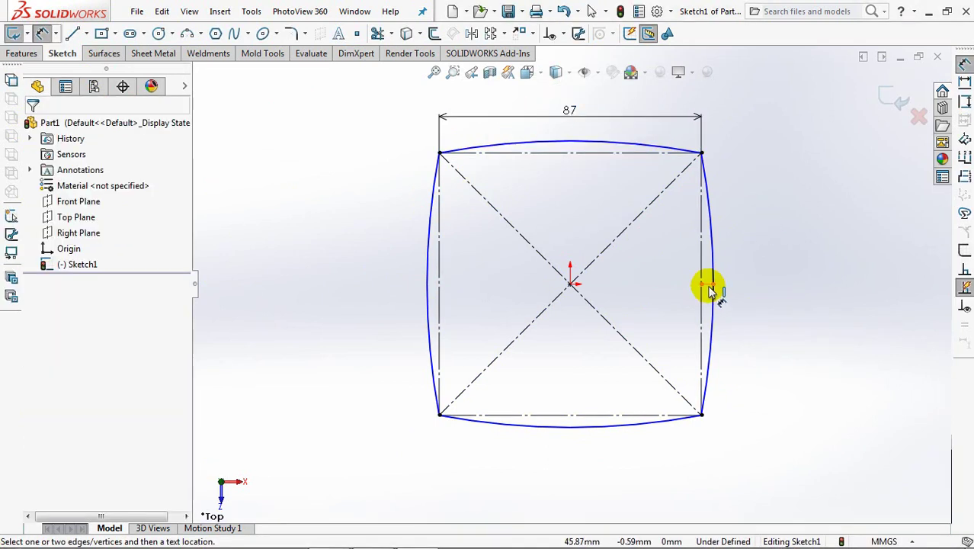
pyautogui.click(708, 287)
pyautogui.click(763, 271)
pyautogui.write('0.5')
pyautogui.click(699, 258)
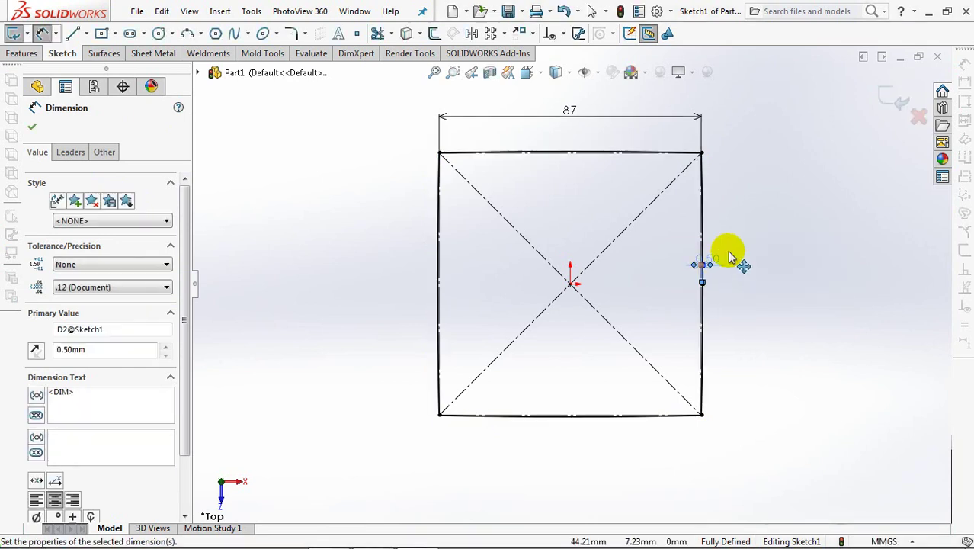
pyautogui.click(891, 97)
pyautogui.write('12.5')
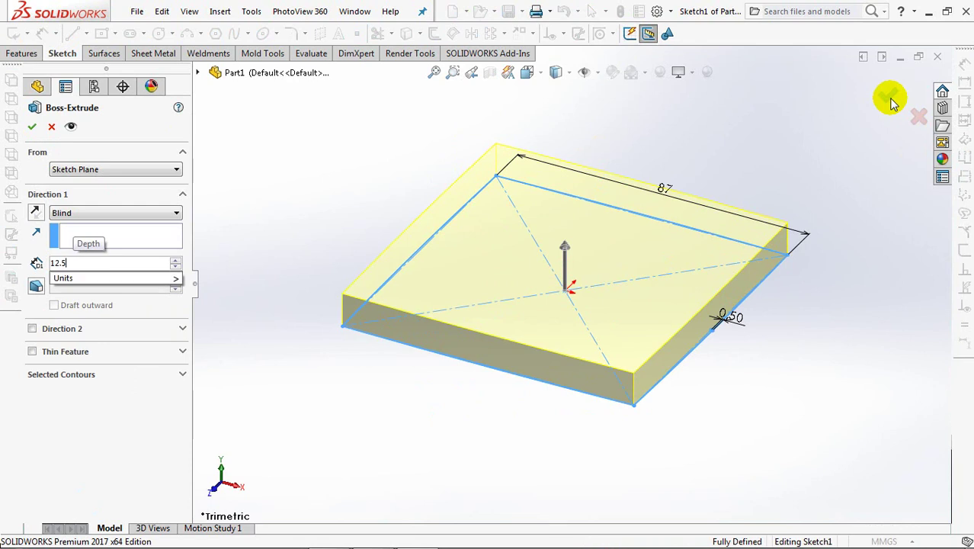
# Step: Extrude the base 12.5 mm with a 5° draft, then fillet its four vertical corners at 14 mm
pyautogui.press('Return')
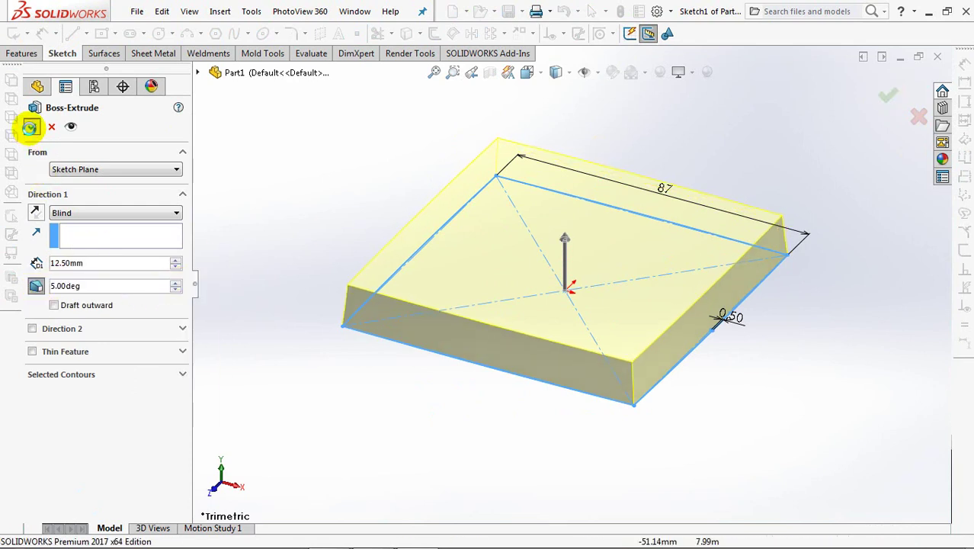
pyautogui.click(32, 127)
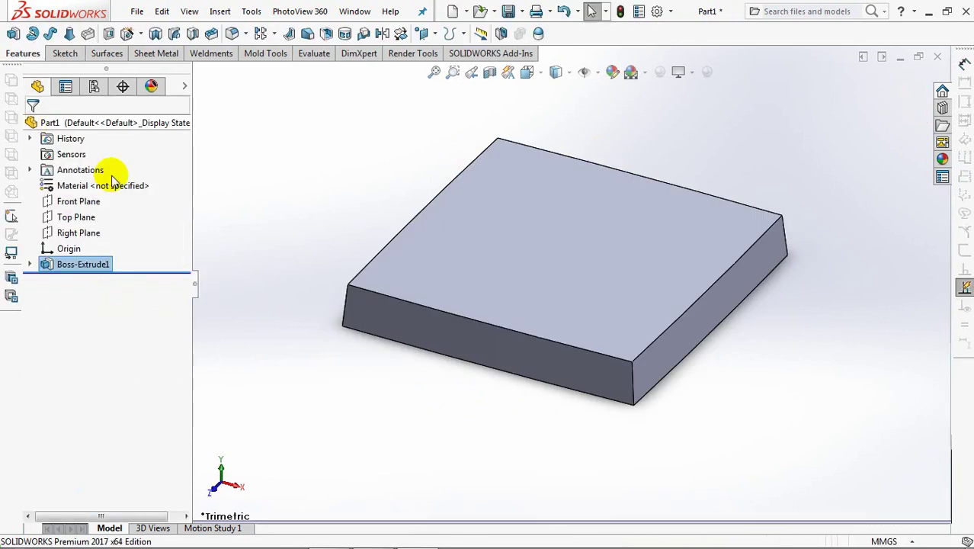
pyautogui.click(233, 35)
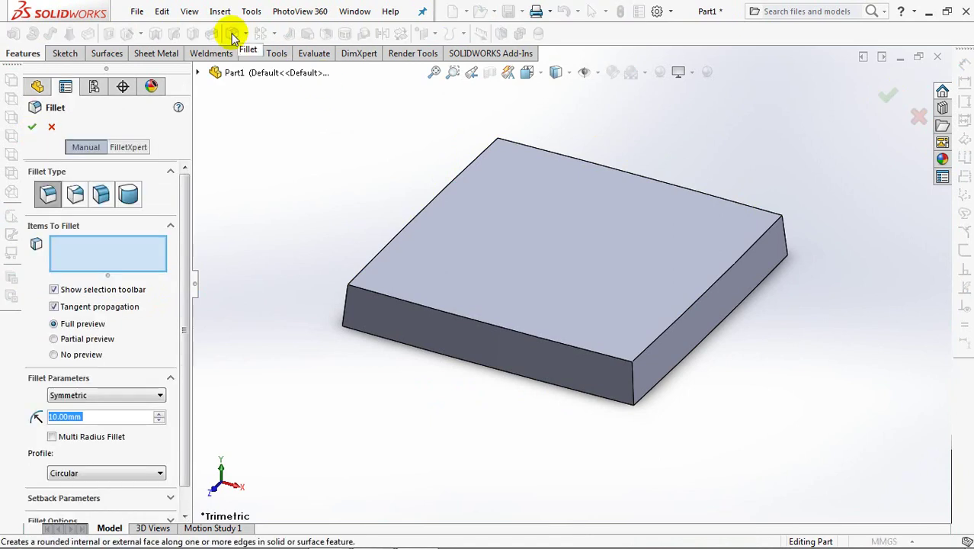
pyautogui.click(104, 266)
pyautogui.click(634, 396)
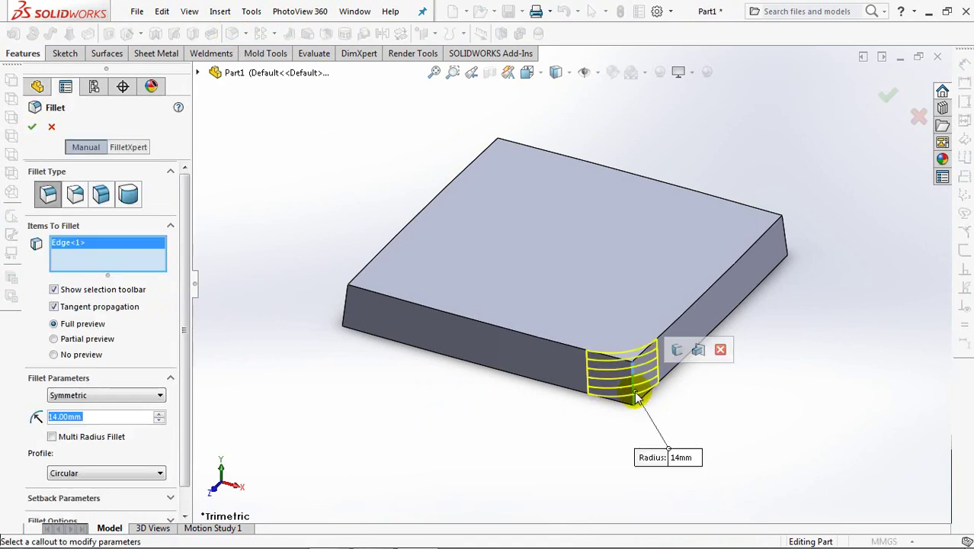
pyautogui.click(676, 348)
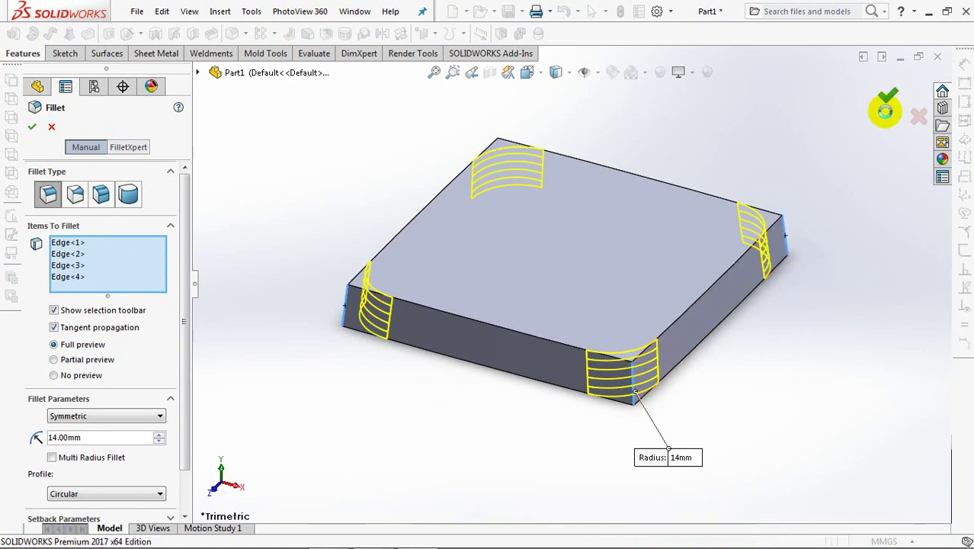
pyautogui.click(885, 106)
pyautogui.click(80, 201)
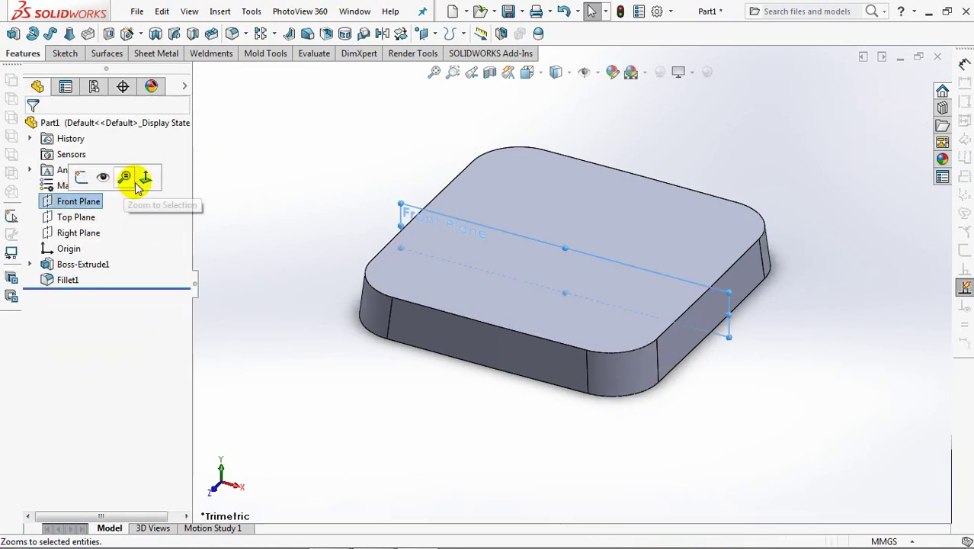
# Step: On the Front Plane, sketch a three-point dome arc across the base's top corners
pyautogui.click(144, 179)
pyautogui.click(43, 185)
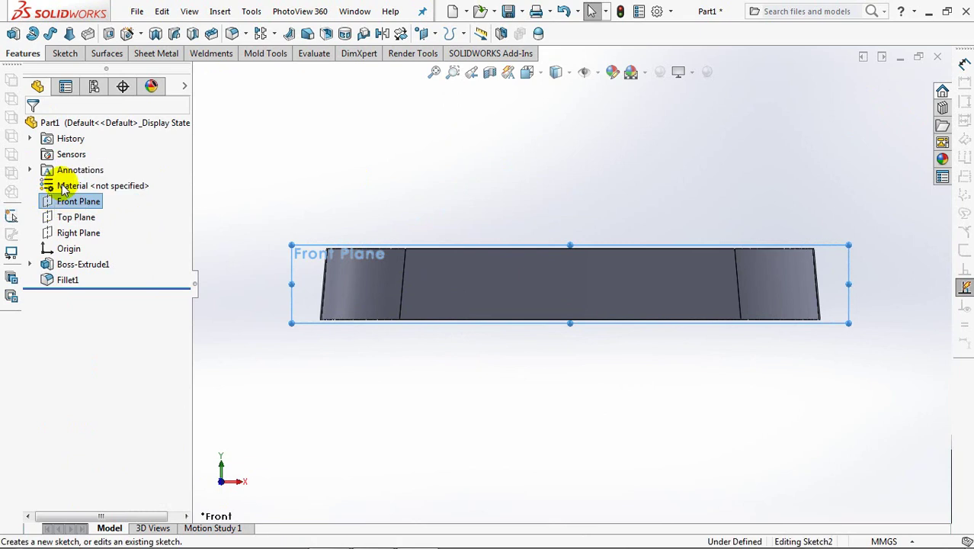
pyautogui.click(188, 33)
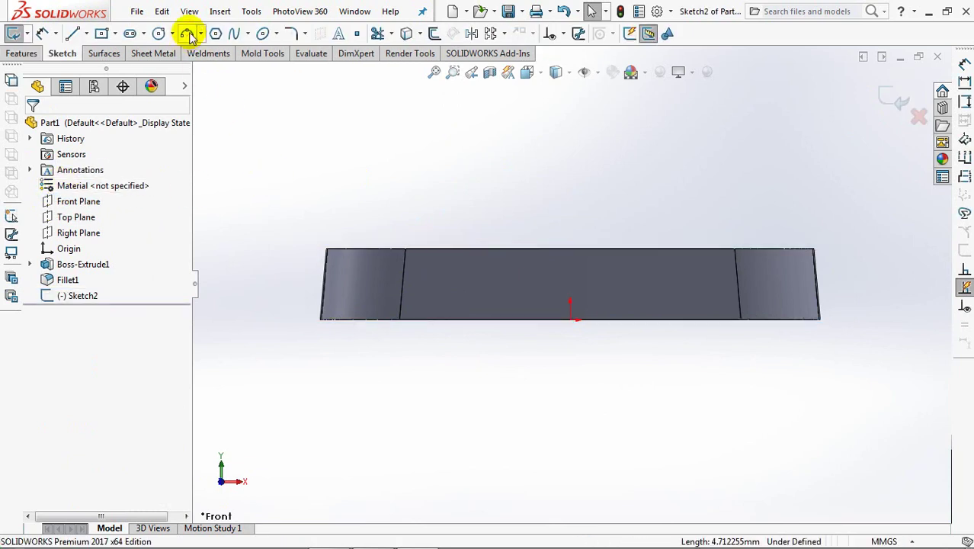
pyautogui.click(326, 251)
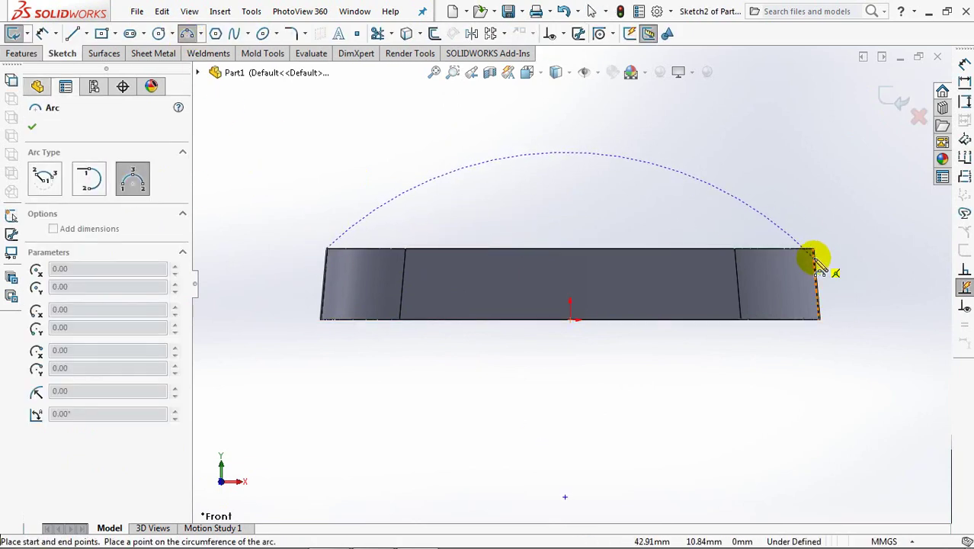
pyautogui.click(593, 220)
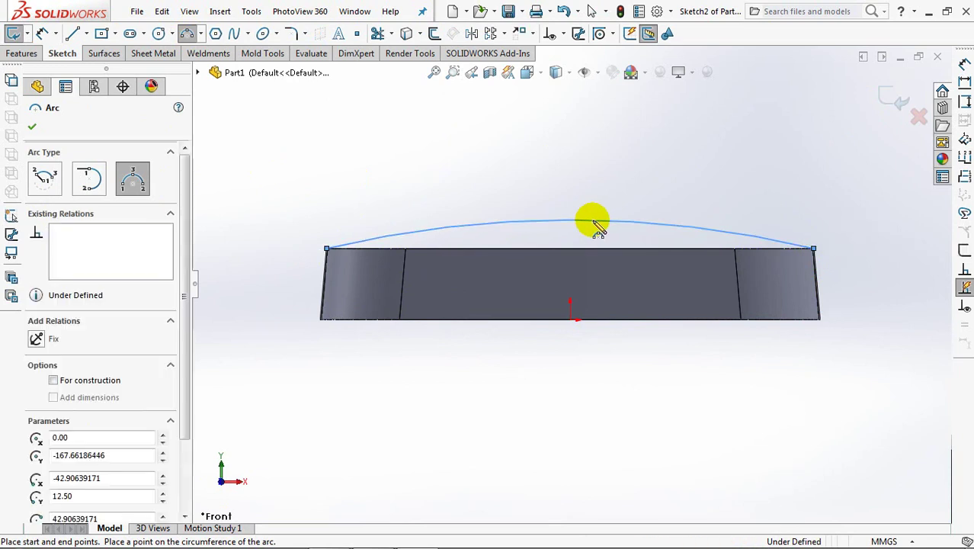
pyautogui.rightClick(593, 223)
pyautogui.click(629, 231)
# Step: Draw a vertical centerline from the arc's peak down to the base's top edge
pyautogui.click(86, 33)
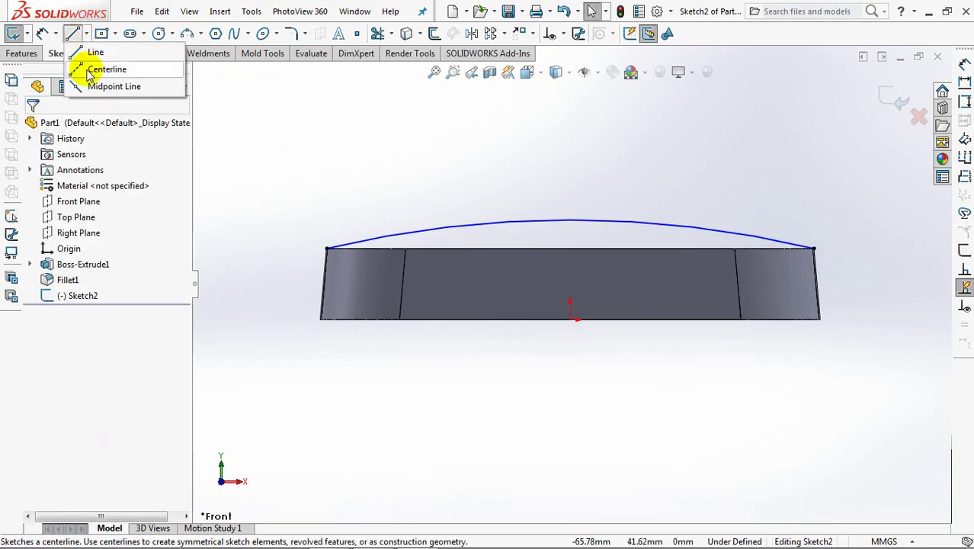
pyautogui.click(80, 67)
pyautogui.click(570, 221)
pyautogui.click(570, 248)
pyautogui.rightClick(570, 248)
pyautogui.click(587, 261)
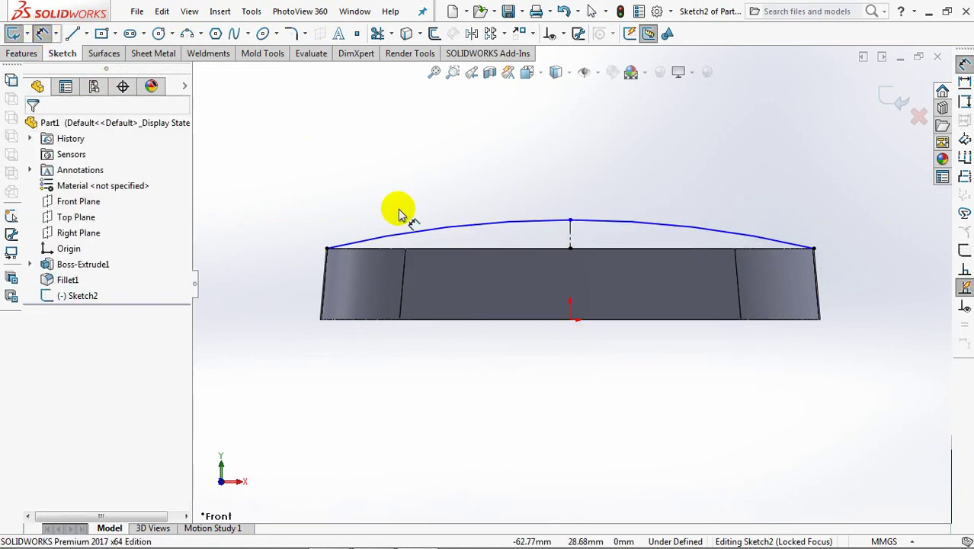
# Step: Dimension the arc peak 22.5 above the origin and exit the sketch
pyautogui.click(570, 221)
pyautogui.click(570, 320)
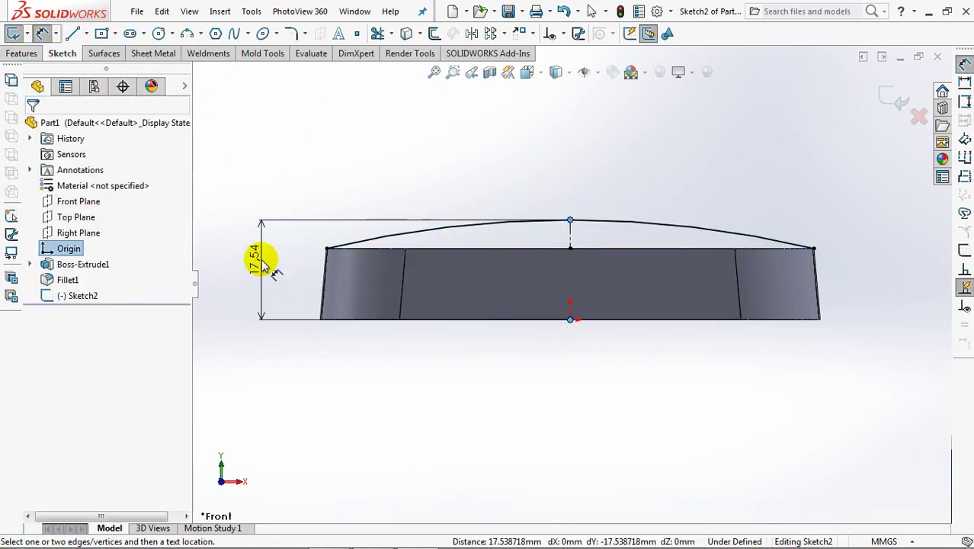
pyautogui.click(261, 263)
pyautogui.write('22.50mm')
pyautogui.click(200, 253)
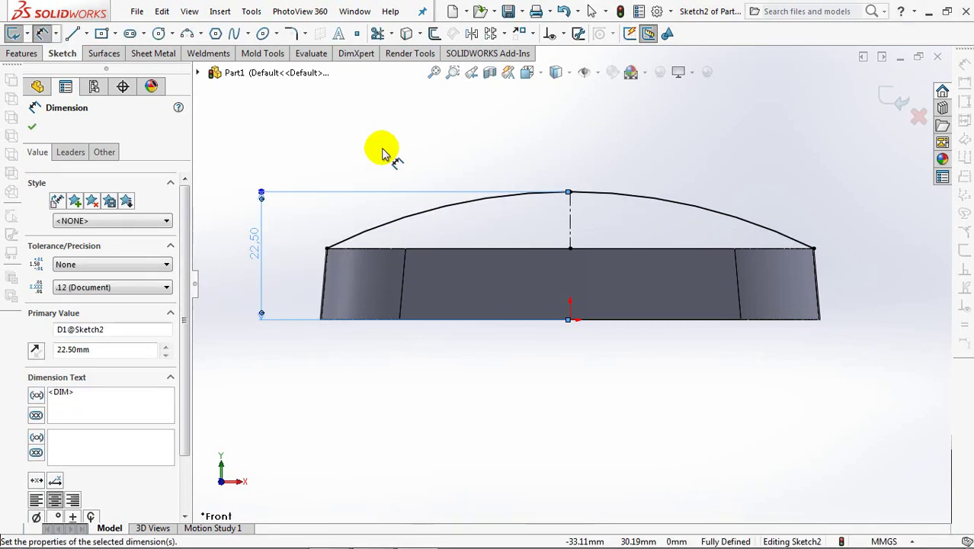
pyautogui.click(384, 153)
pyautogui.click(893, 97)
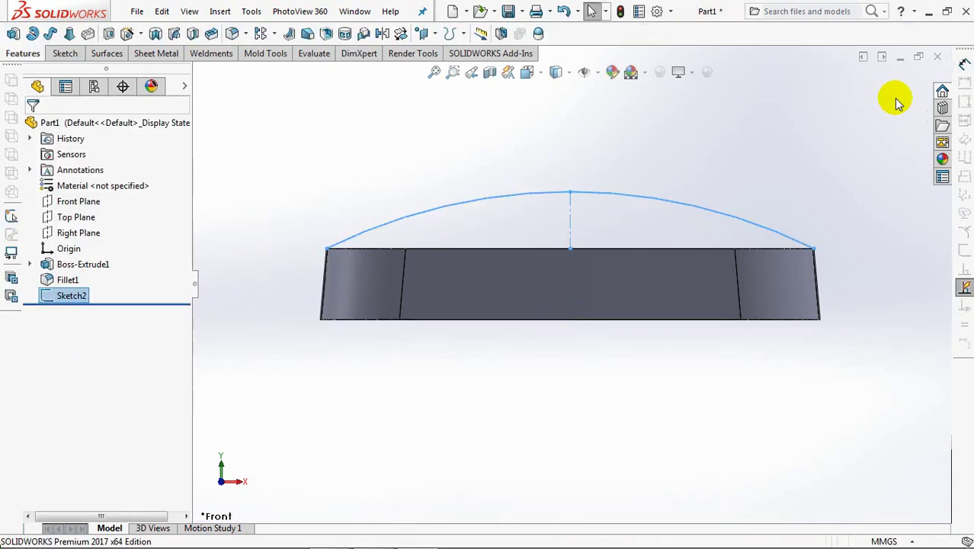
# Step: Copy the dome arc sketch and paste it onto the Right Plane as Sketch3
pyautogui.moveTo(676, 145)
pyautogui.mouseDown(button='middle')
pyautogui.moveTo(728, 185)
pyautogui.moveTo(713, 197)
pyautogui.mouseUp(button='middle')
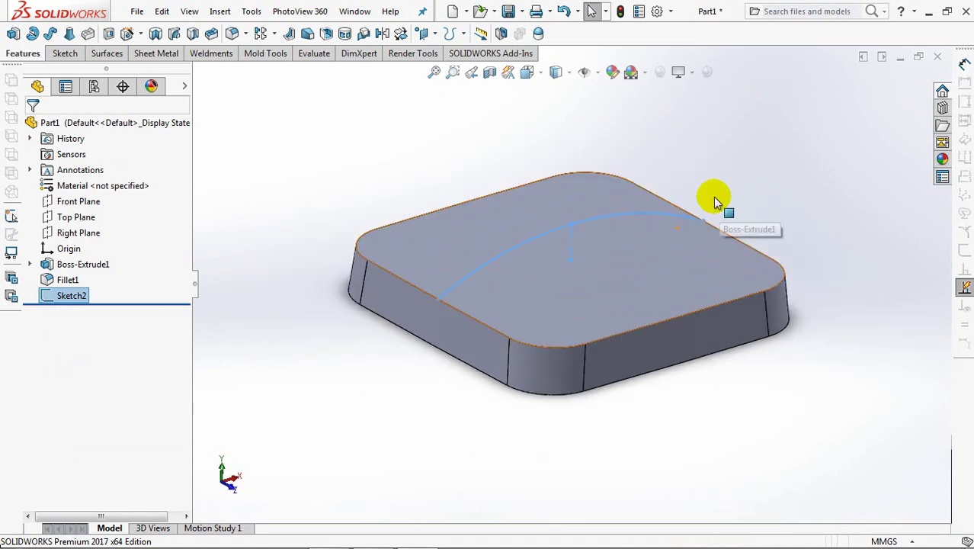
pyautogui.click(162, 10)
pyautogui.click(184, 137)
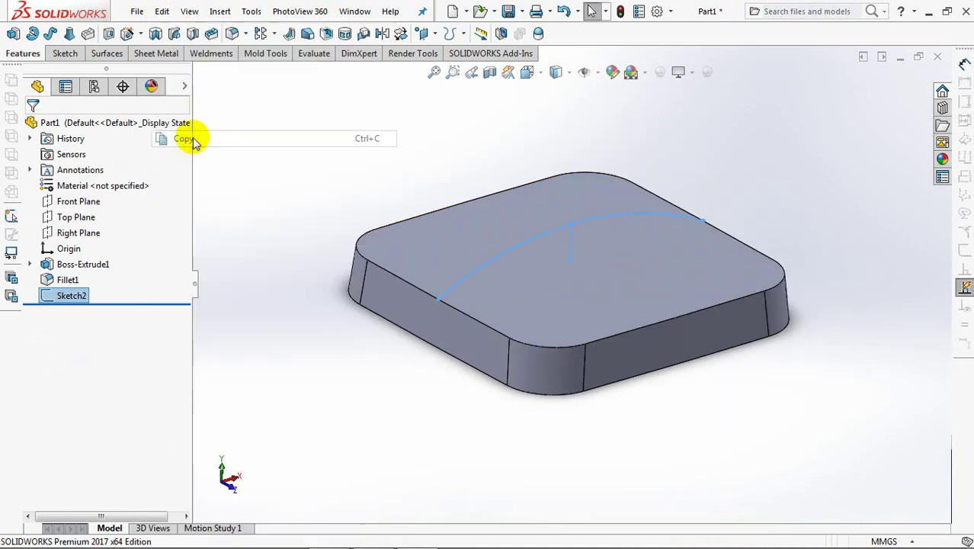
pyautogui.click(76, 232)
pyautogui.click(161, 11)
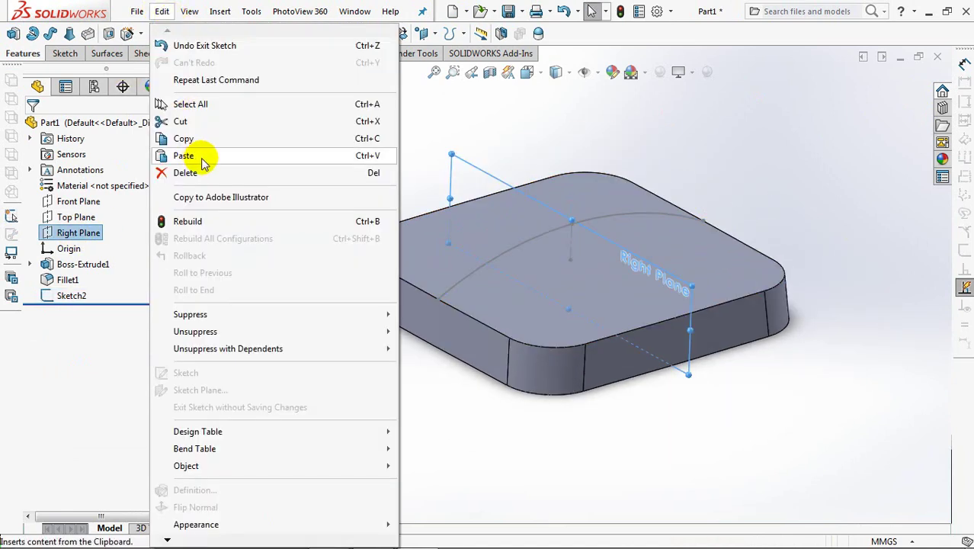
pyautogui.click(174, 153)
# Step: Constrain Sketch3's arc ends to the base edges and pierce it through the first arc
pyautogui.click(62, 313)
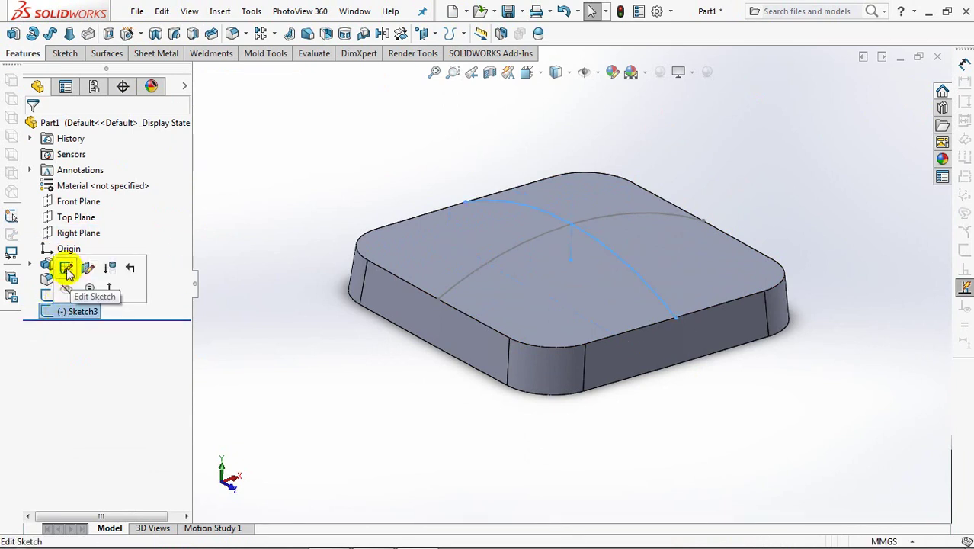
pyautogui.click(66, 271)
pyautogui.moveTo(360, 149); pyautogui.dragTo(373, 174, button='middle')
pyautogui.click(562, 34)
pyautogui.click(568, 67)
pyautogui.click(445, 182)
pyautogui.click(433, 188)
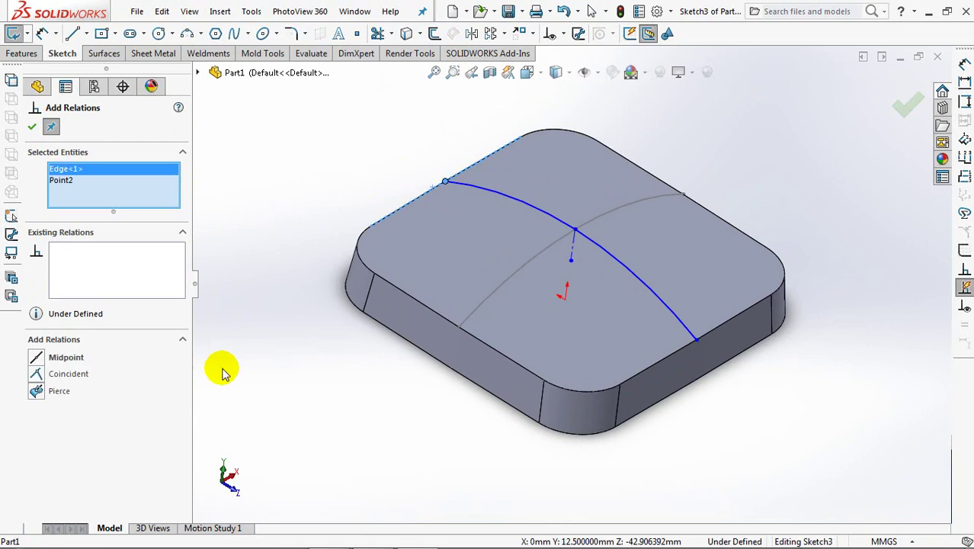
pyautogui.click(695, 345)
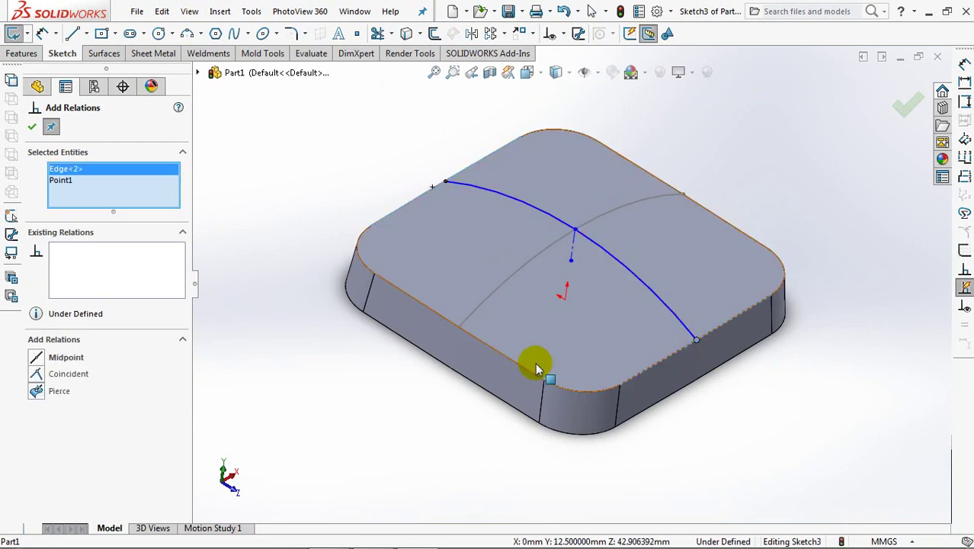
pyautogui.click(597, 238)
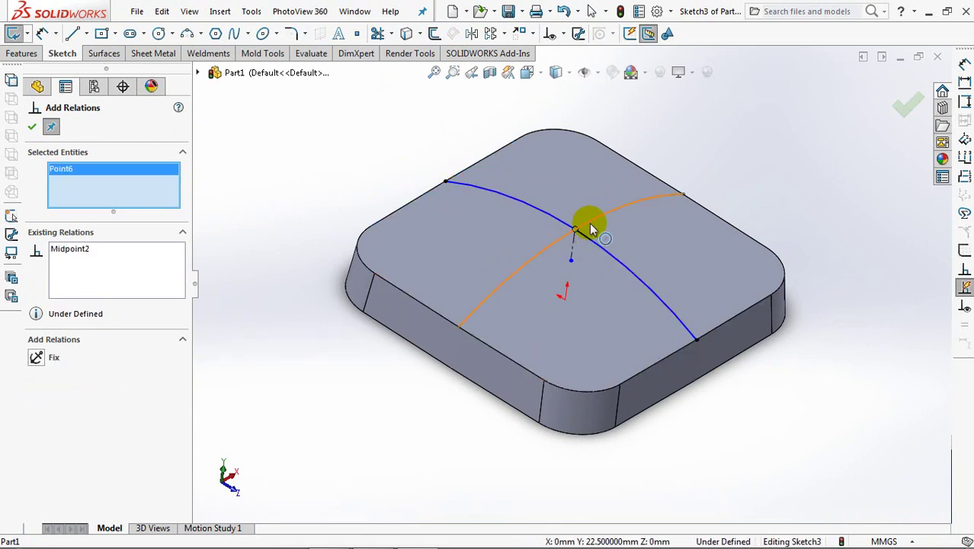
pyautogui.click(576, 228)
pyautogui.click(31, 128)
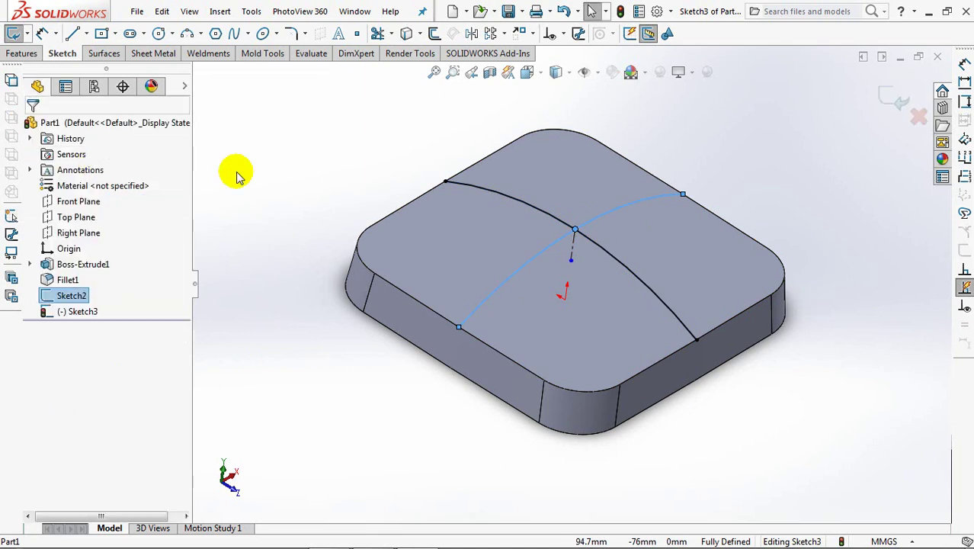
pyautogui.click(890, 93)
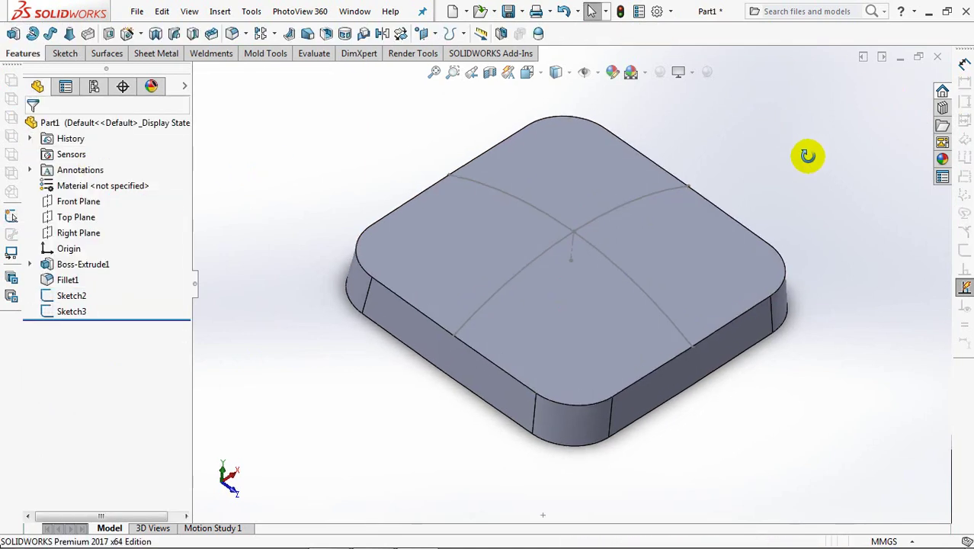
# Step: Sweep a surface with Sketch2 as profile, Sketch3 as path, and Keep Normal Constant orientation
pyautogui.click(106, 53)
pyautogui.click(50, 35)
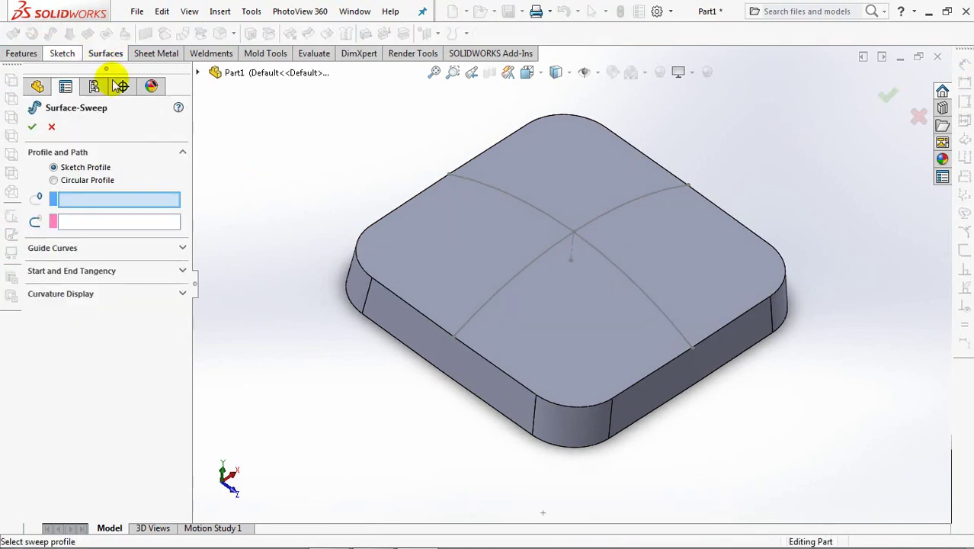
pyautogui.click(515, 273)
pyautogui.click(518, 196)
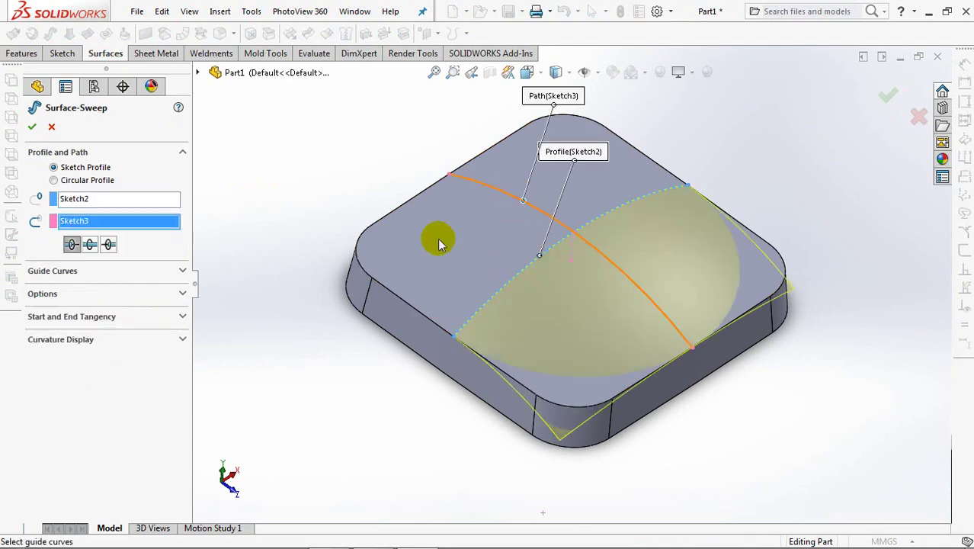
pyautogui.click(101, 275)
pyautogui.click(101, 302)
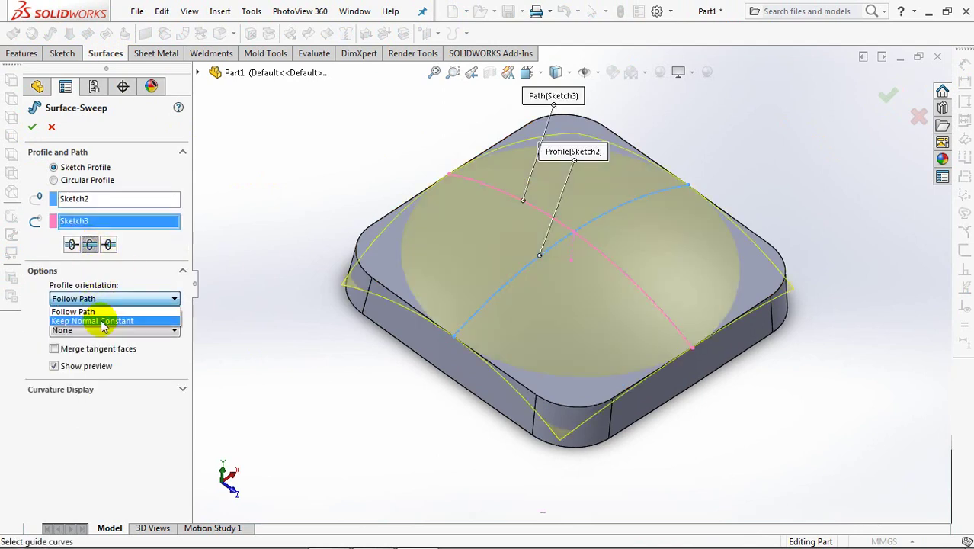
pyautogui.click(97, 321)
pyautogui.click(33, 128)
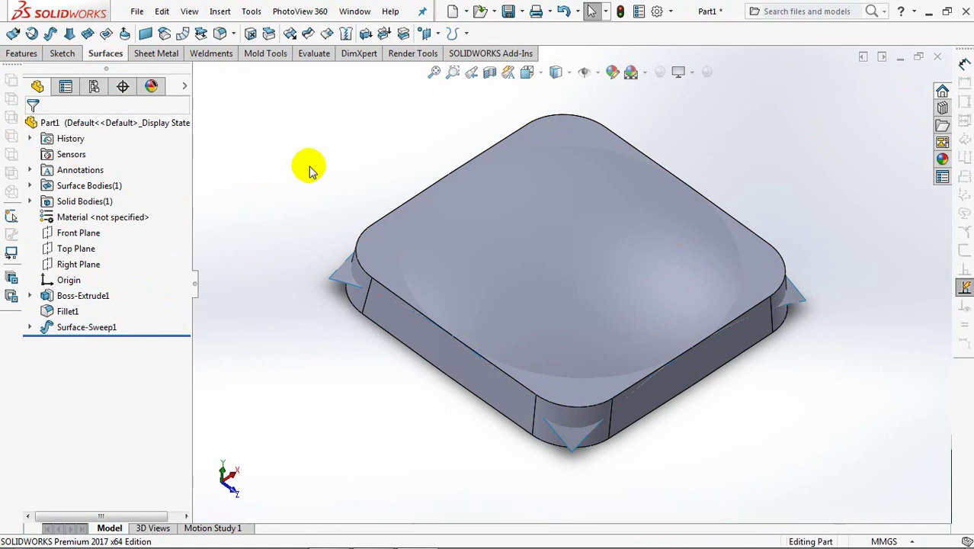
# Step: Extend the swept surface by 10 mm past its edges
pyautogui.click(291, 34)
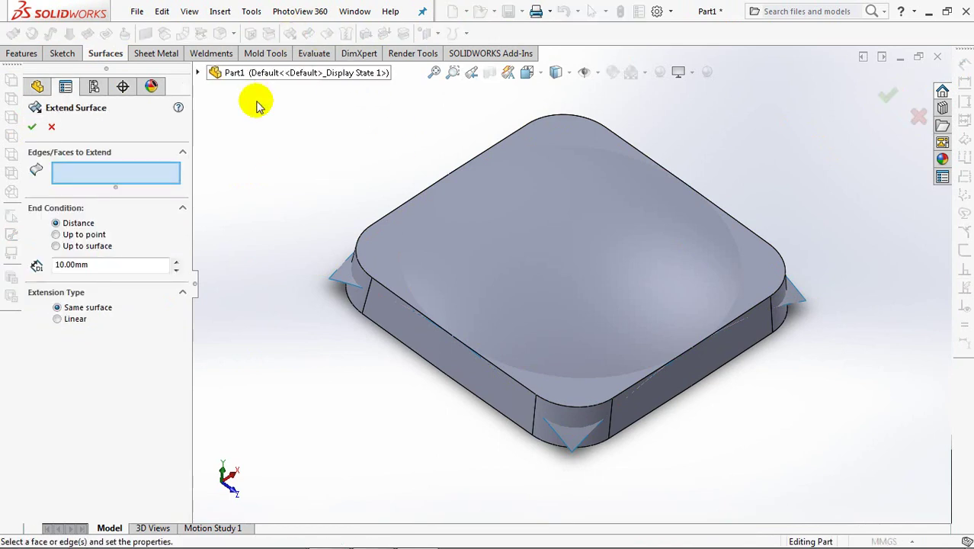
pyautogui.click(576, 265)
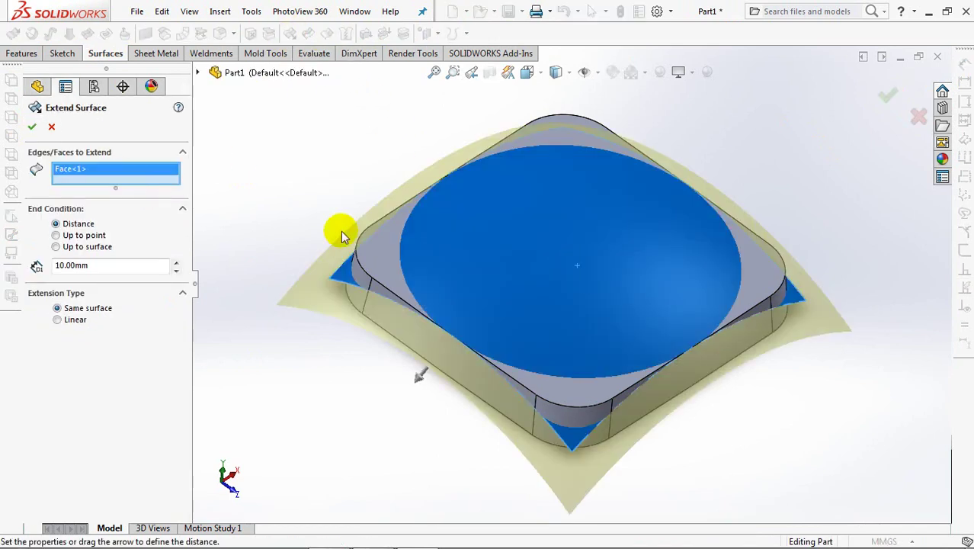
pyautogui.click(33, 127)
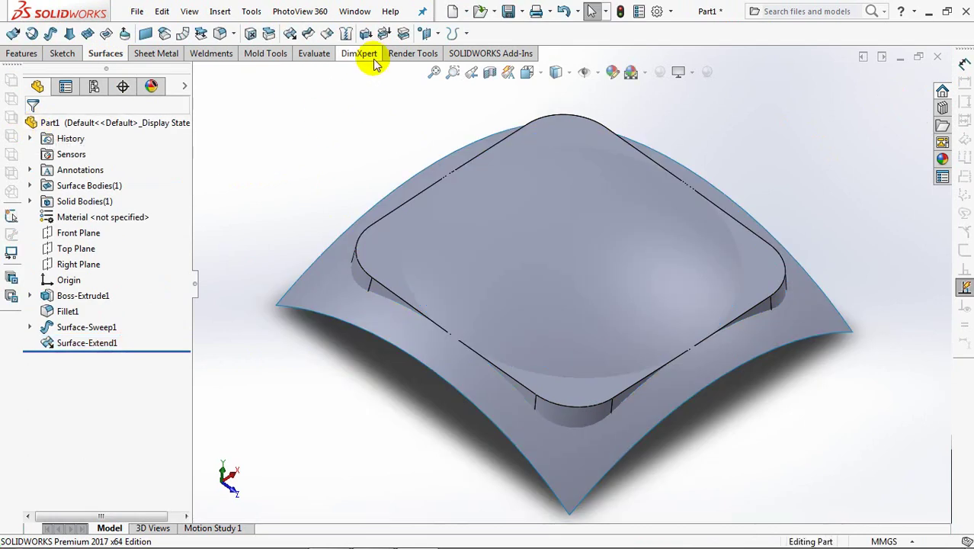
pyautogui.click(24, 58)
pyautogui.click(512, 38)
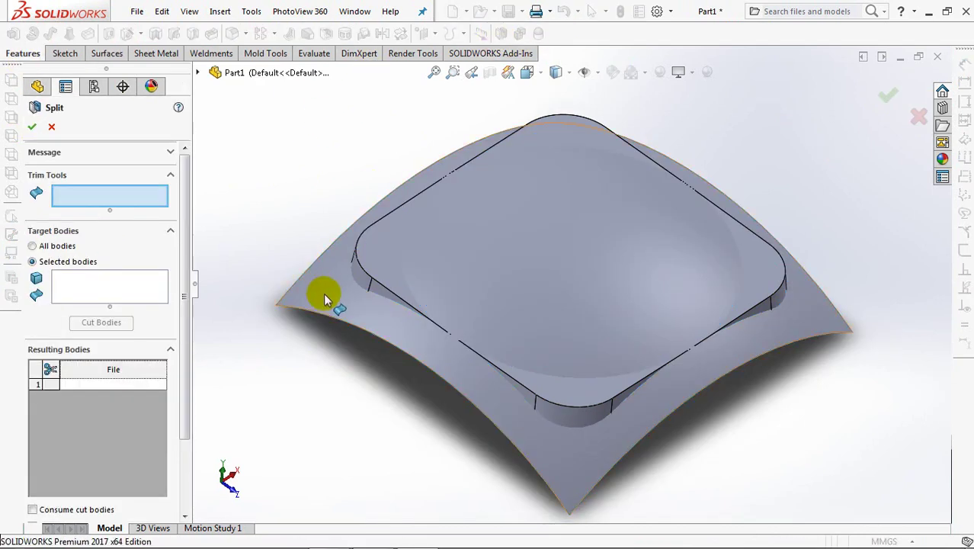
# Step: Split the base with the extended dome surface, consuming the cut-off bodies
pyautogui.click(323, 292)
pyautogui.click(96, 284)
pyautogui.click(369, 267)
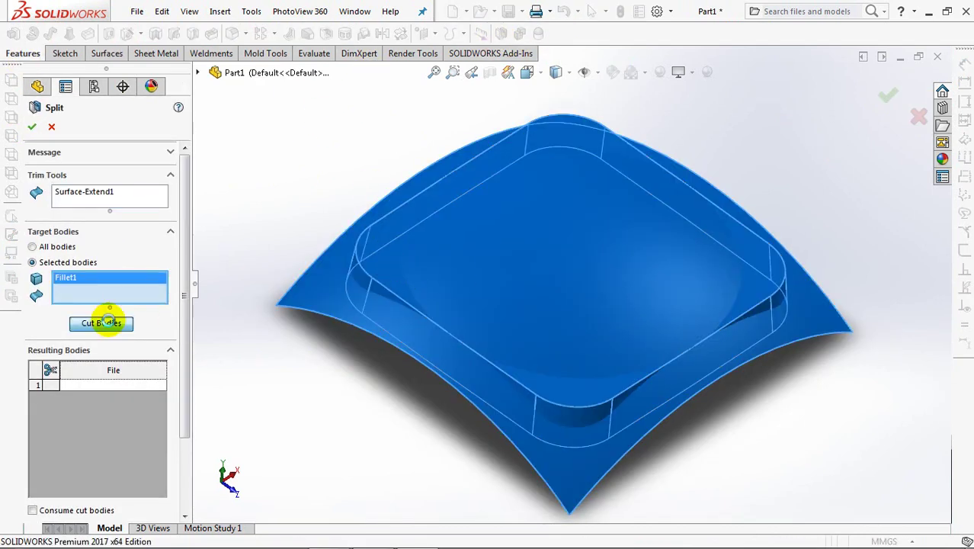
pyautogui.click(107, 320)
pyautogui.click(367, 263)
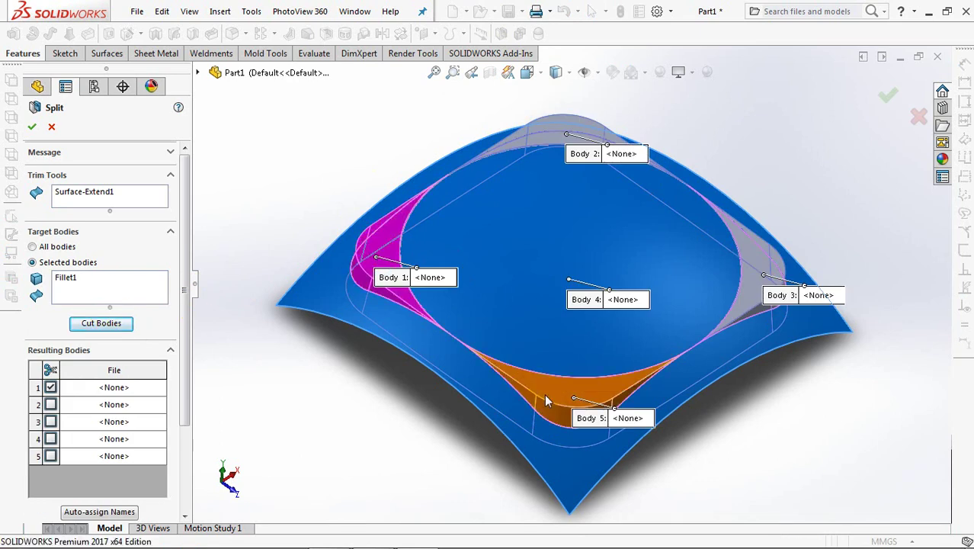
pyautogui.click(750, 267)
pyautogui.click(567, 125)
pyautogui.scroll(-3, 183, 457)
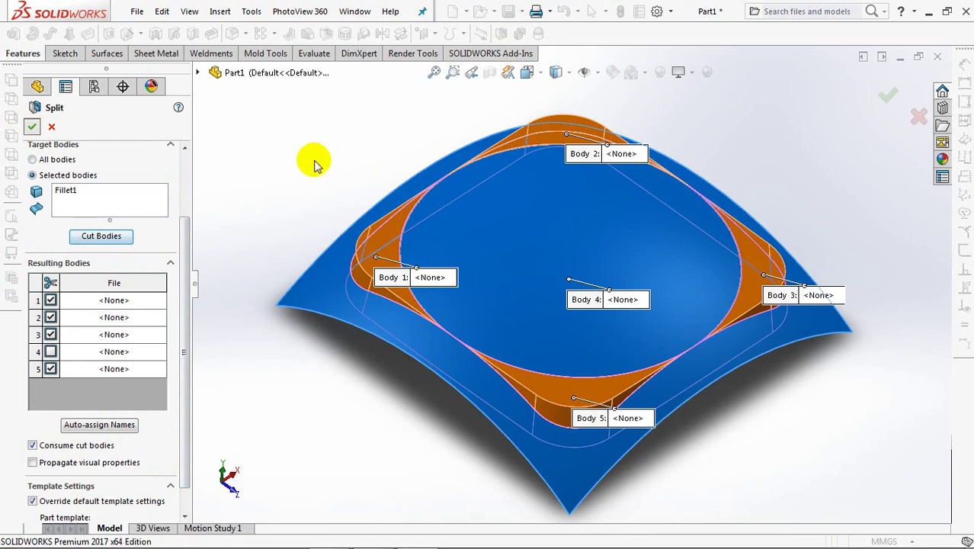
pyautogui.press('Return')
# Step: Hide the swept surface and delete-and-patch the circular top face
pyautogui.click(397, 262)
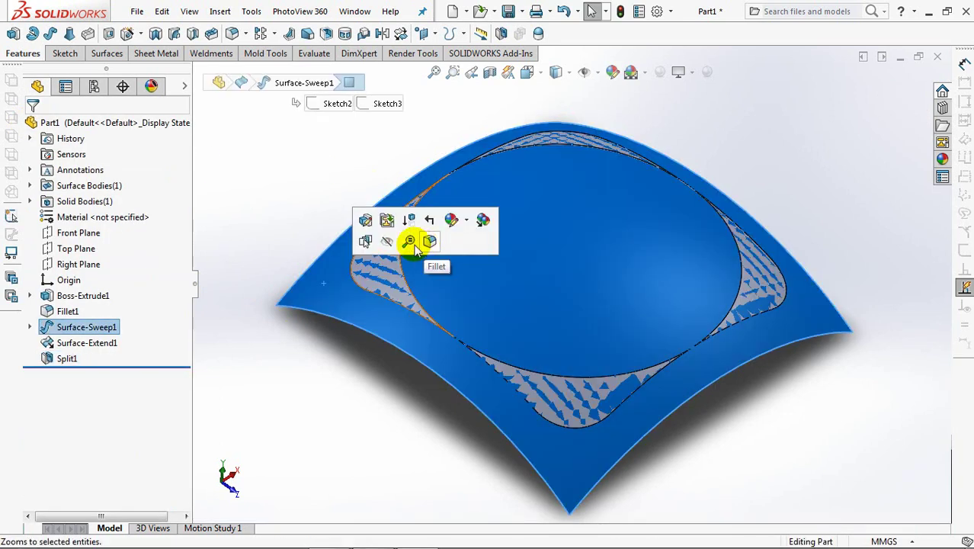
pyautogui.click(386, 231)
pyautogui.click(107, 54)
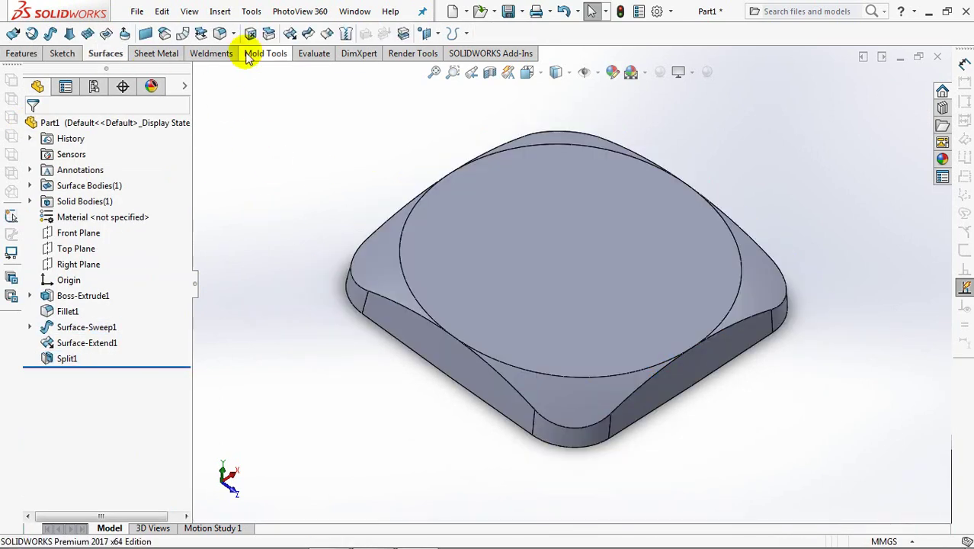
pyautogui.click(251, 34)
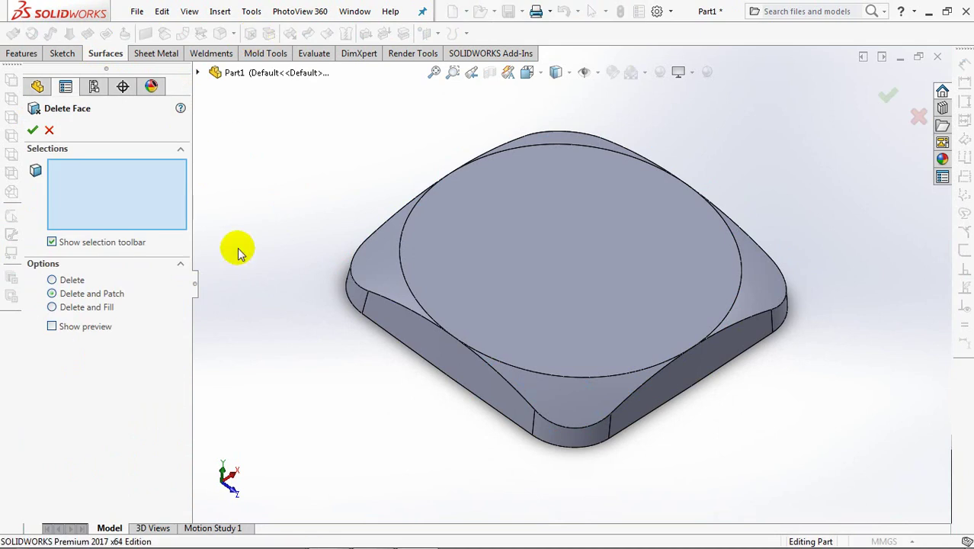
pyautogui.click(51, 326)
pyautogui.click(508, 249)
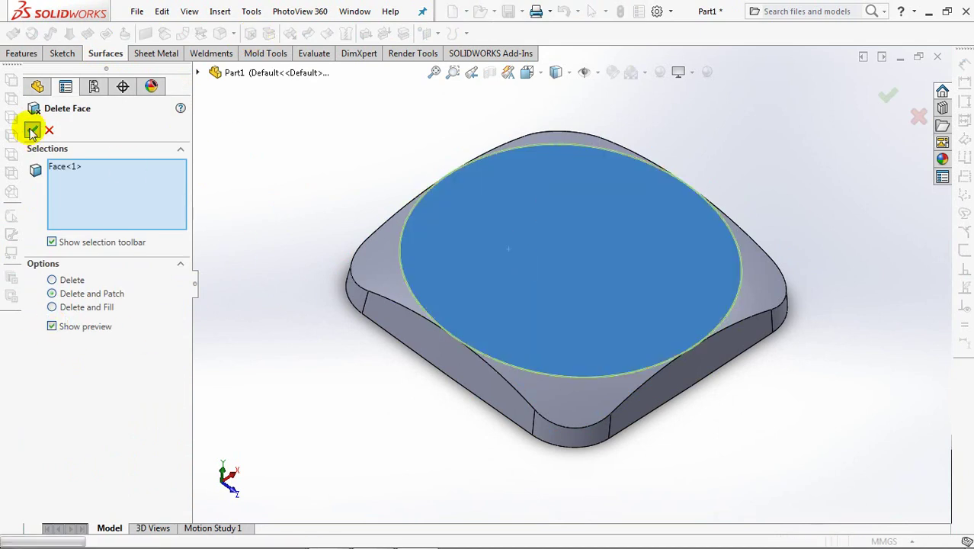
pyautogui.click(32, 131)
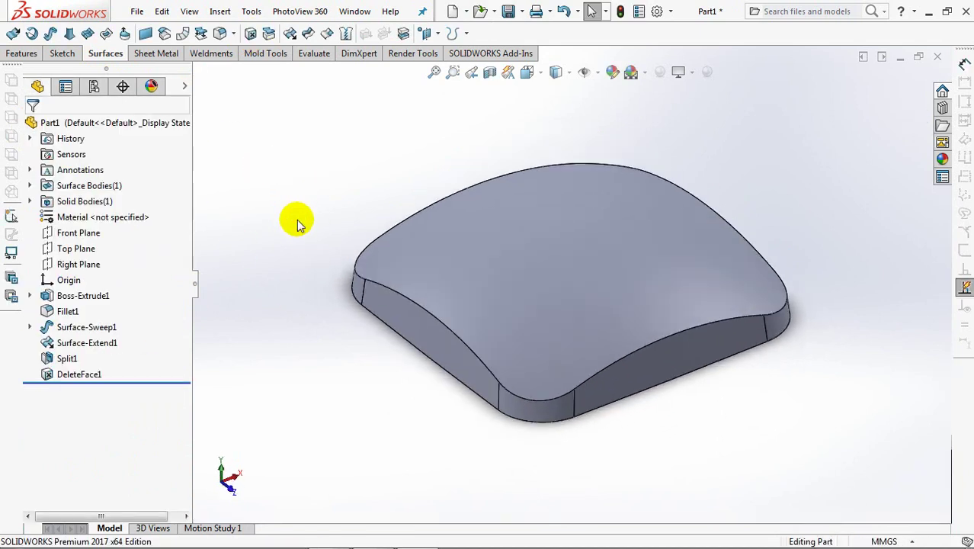
# Step: Create a reversed 1.00mm offset surface of all eight faces of the part
pyautogui.click(164, 34)
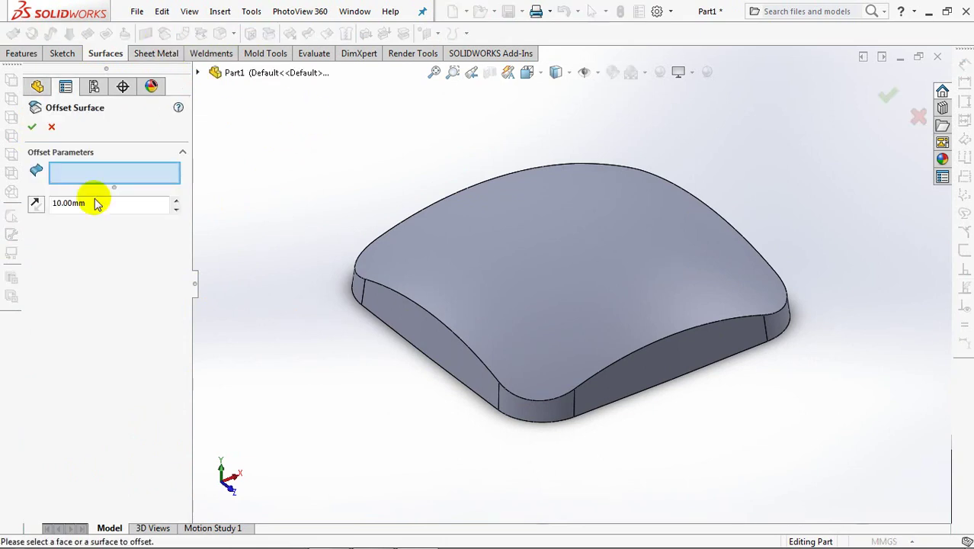
pyautogui.click(536, 414)
pyautogui.click(365, 298)
pyautogui.click(601, 386)
pyautogui.moveTo(601, 386)
pyautogui.mouseDown(button='middle')
pyautogui.moveTo(559, 448)
pyautogui.moveTo(561, 403)
pyautogui.mouseUp(button='middle')
pyautogui.click(562, 403)
pyautogui.click(647, 328)
pyautogui.moveTo(739, 311); pyautogui.dragTo(665, 465, button='middle')
pyautogui.click(587, 379)
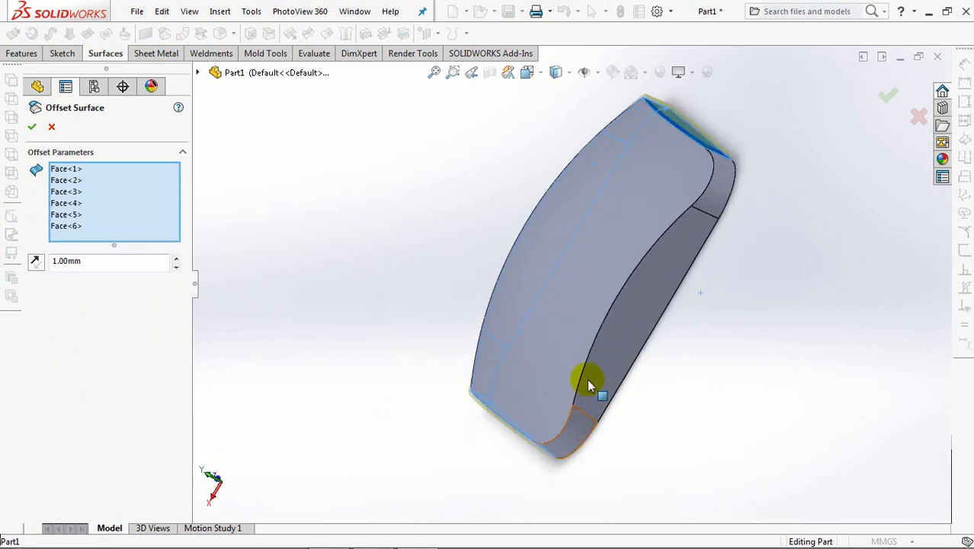
pyautogui.click(710, 202)
pyautogui.moveTo(711, 201); pyautogui.dragTo(798, 206, button='middle')
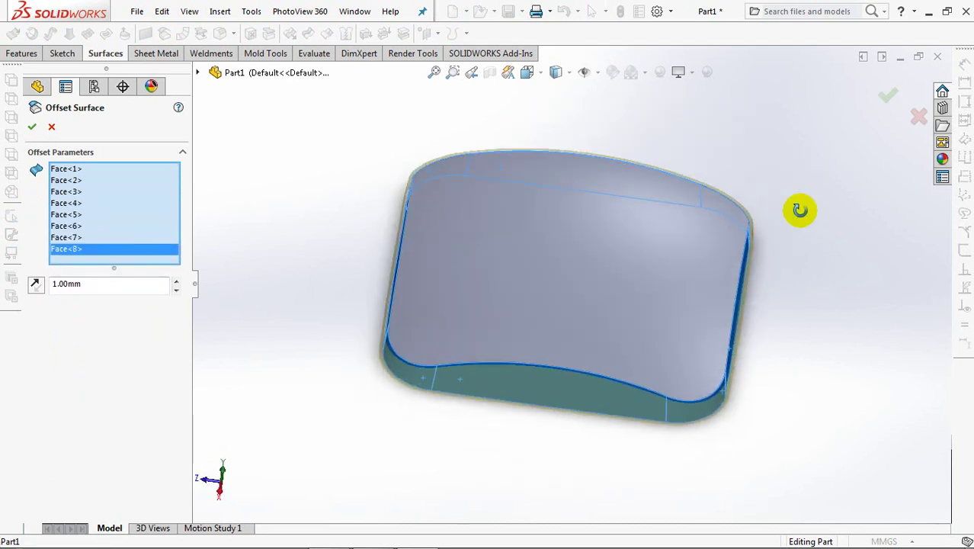
pyautogui.click(34, 288)
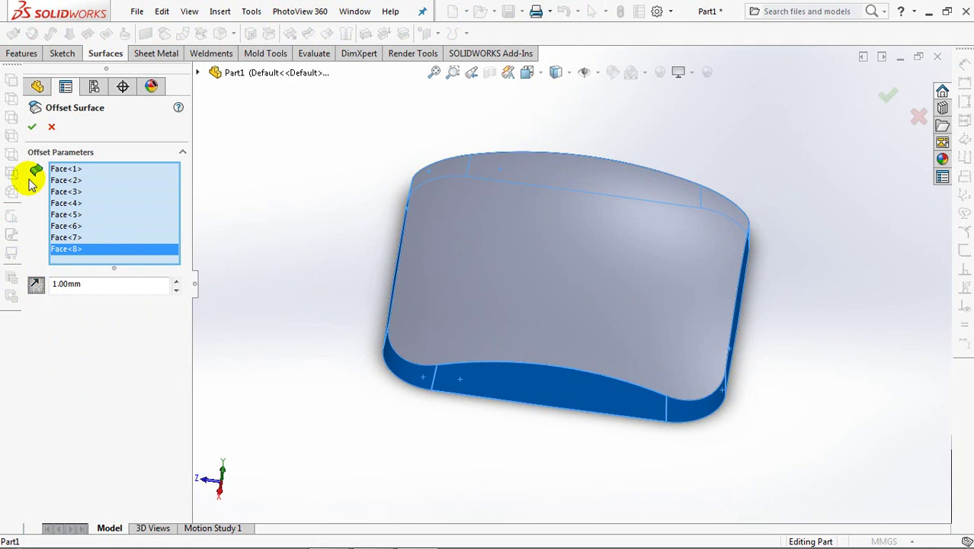
pyautogui.click(33, 128)
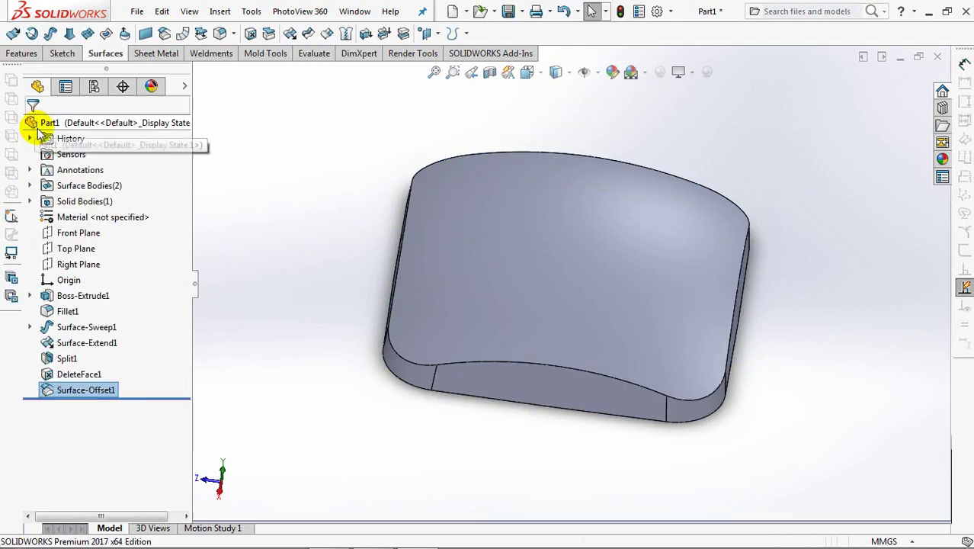
# Step: Offset the domed top face 1.50mm in the reversed direction as Surface-Offset2
pyautogui.click(168, 37)
pyautogui.write('1.5')
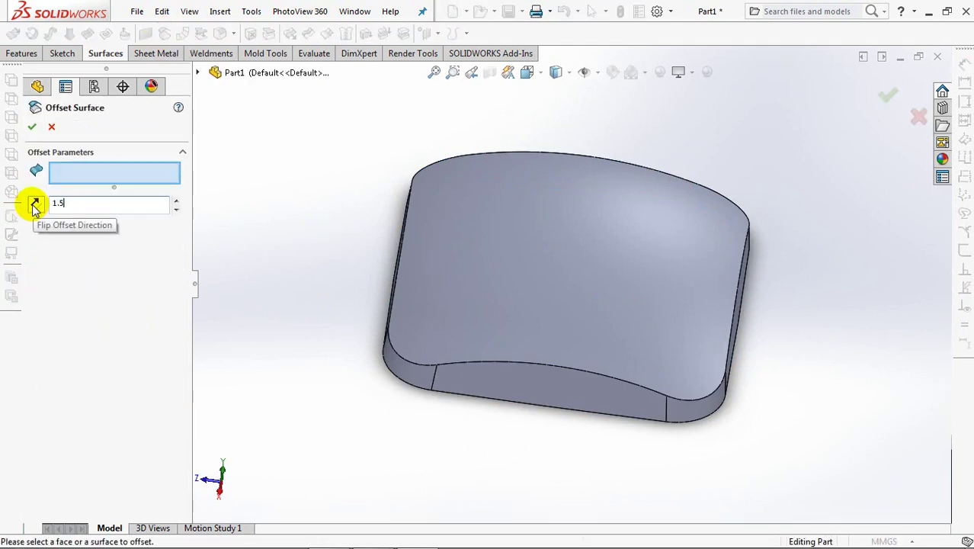
pyautogui.click(479, 305)
pyautogui.click(36, 204)
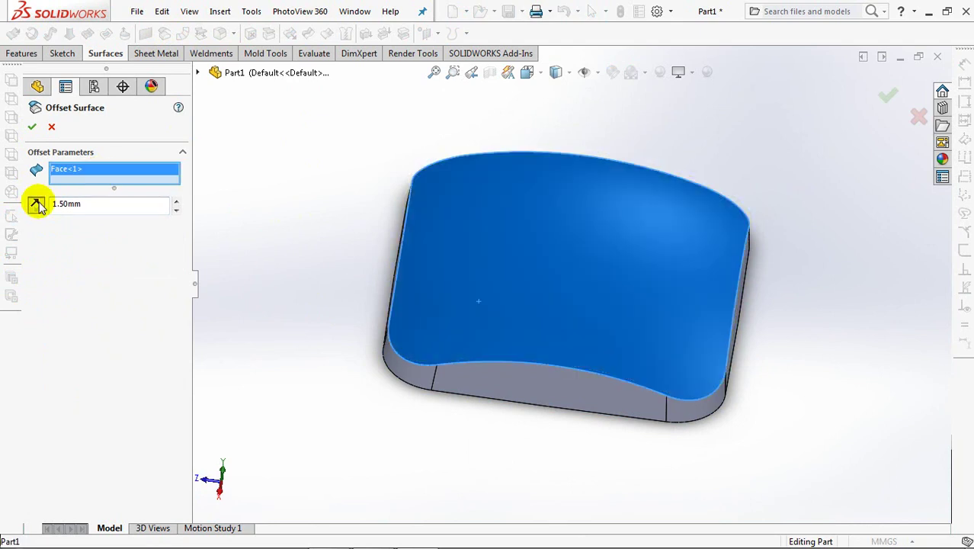
pyautogui.click(32, 127)
# Step: Hide the solid body and extend the top offset face by 3 mm
pyautogui.click(500, 390)
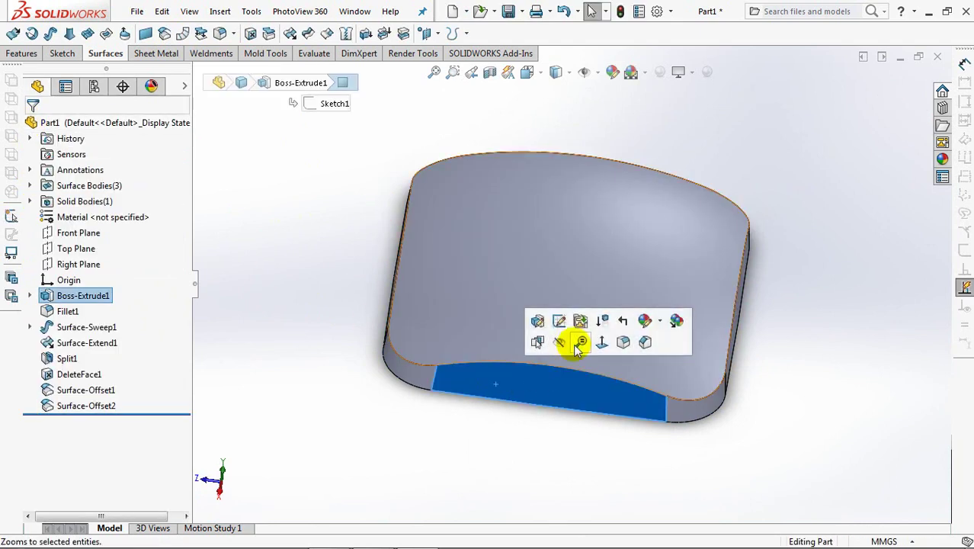
pyautogui.click(430, 349)
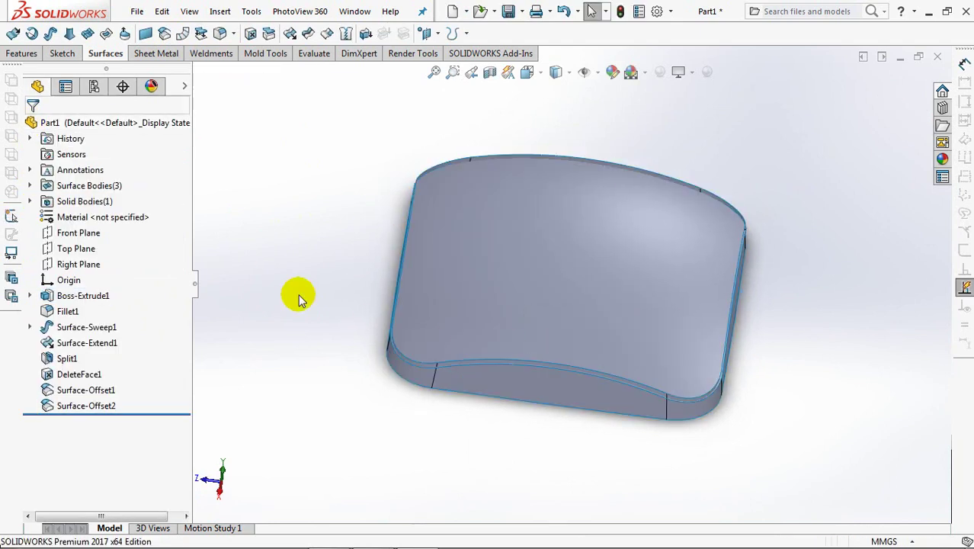
pyautogui.click(289, 33)
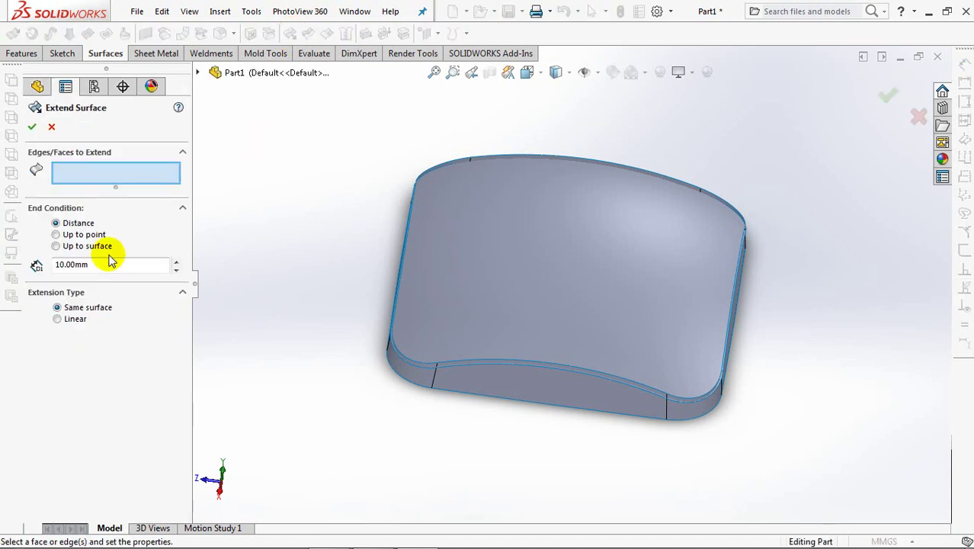
pyautogui.click(458, 309)
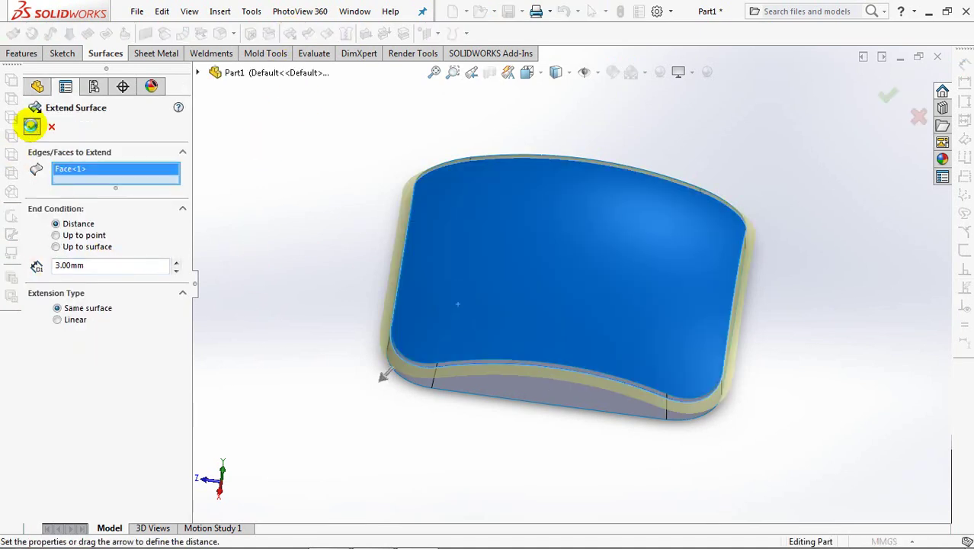
pyautogui.click(31, 128)
# Step: Extend the lower open edge loop by 3 mm, then show the solid body again
pyautogui.moveTo(296, 306); pyautogui.dragTo(290, 301, button='middle')
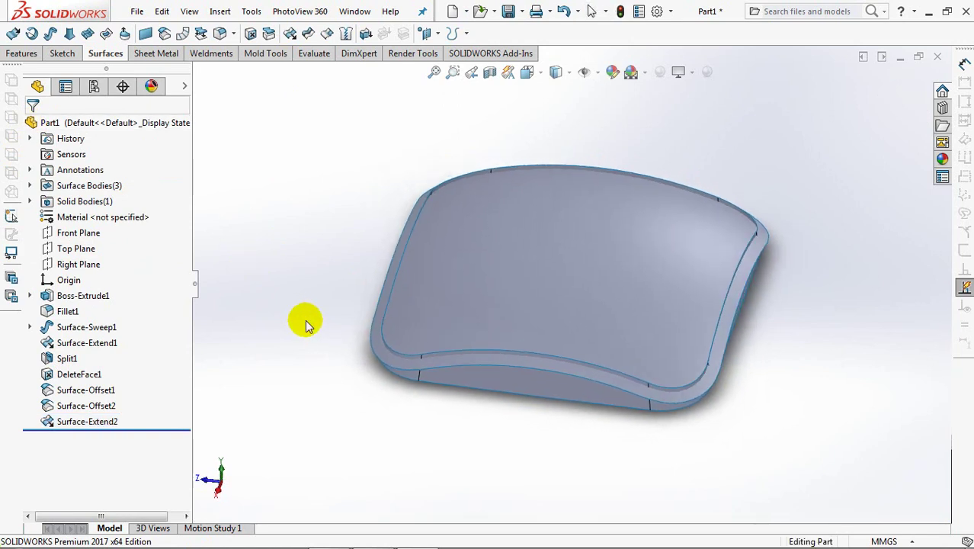
pyautogui.scroll(-2, 499, 349)
pyautogui.scroll(-2, 499, 348)
pyautogui.click(289, 34)
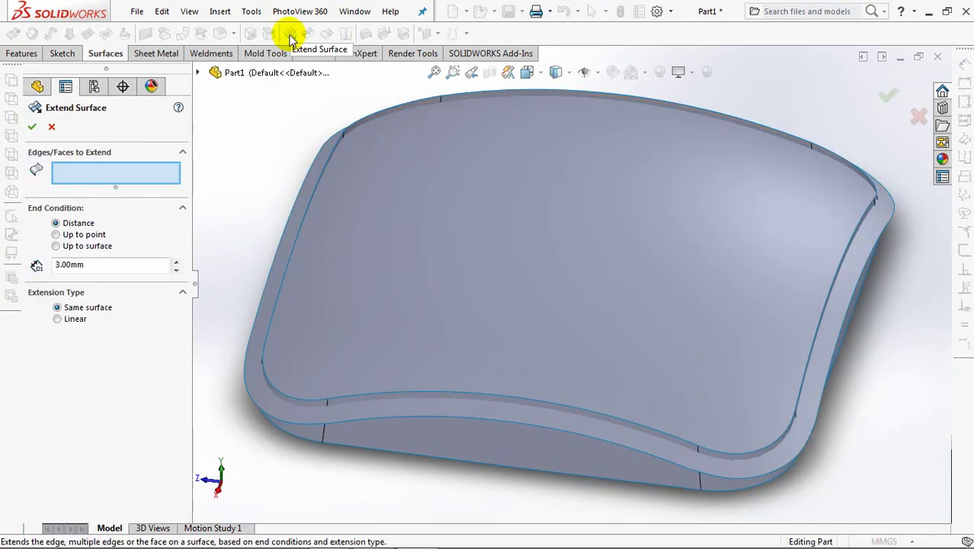
pyautogui.rightClick(672, 441)
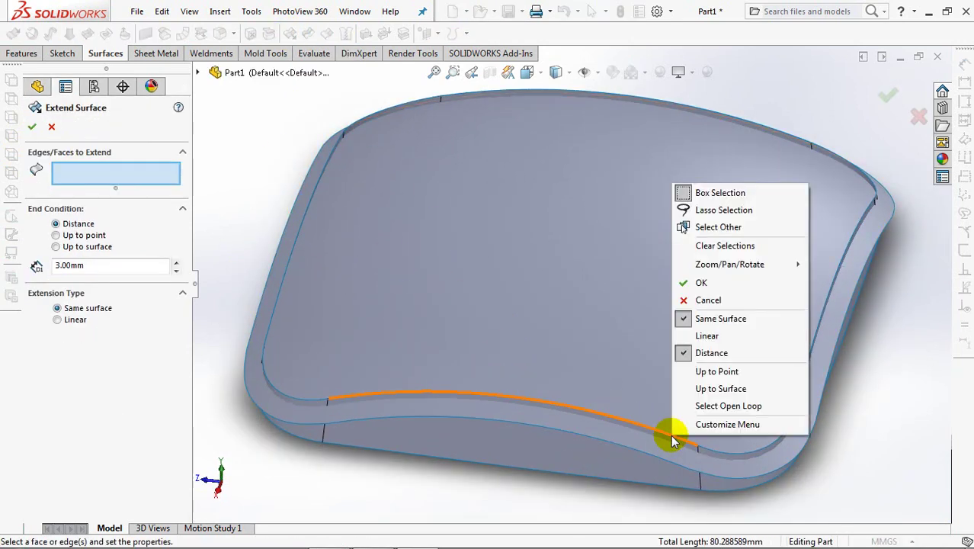
pyautogui.click(727, 405)
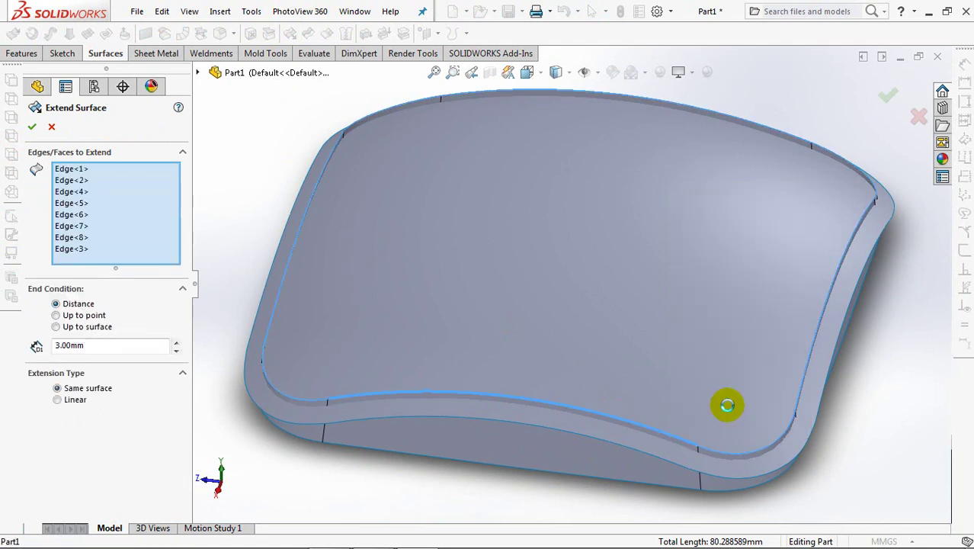
pyautogui.click(31, 127)
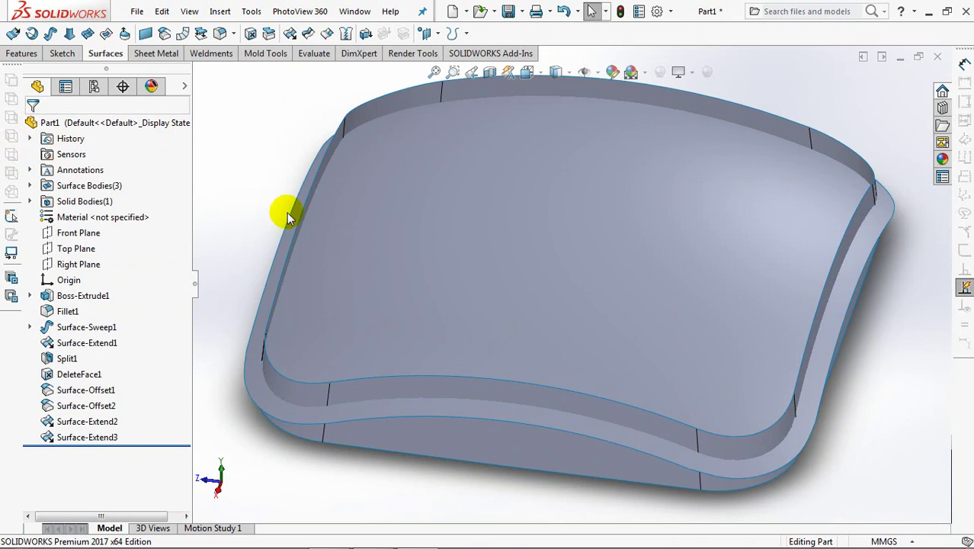
pyautogui.press('f')
pyautogui.click(30, 201)
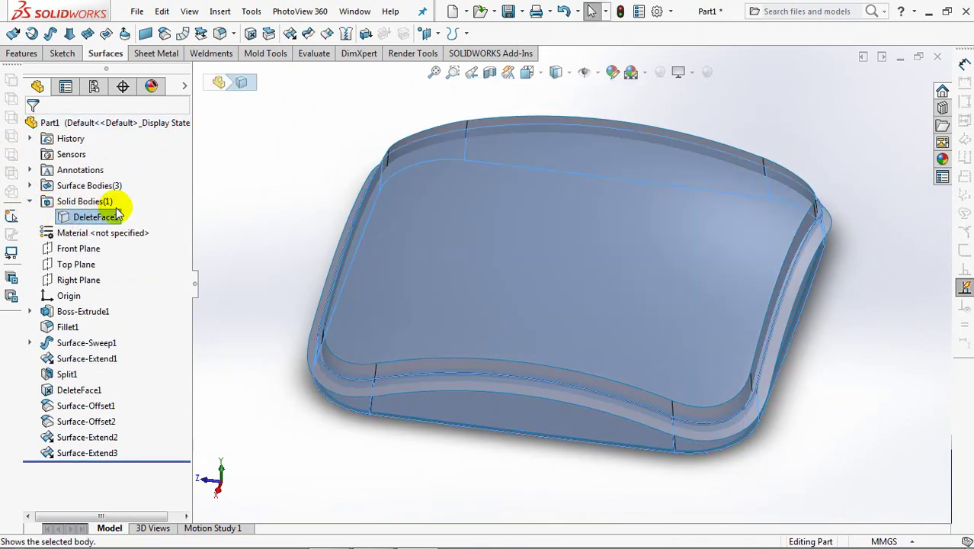
# Step: Split the DeleteFace1 body using Surface-Extend2 and Surface-Extend3 as trim tools, keeping the cut bodies
pyautogui.click(17, 57)
pyautogui.click(500, 32)
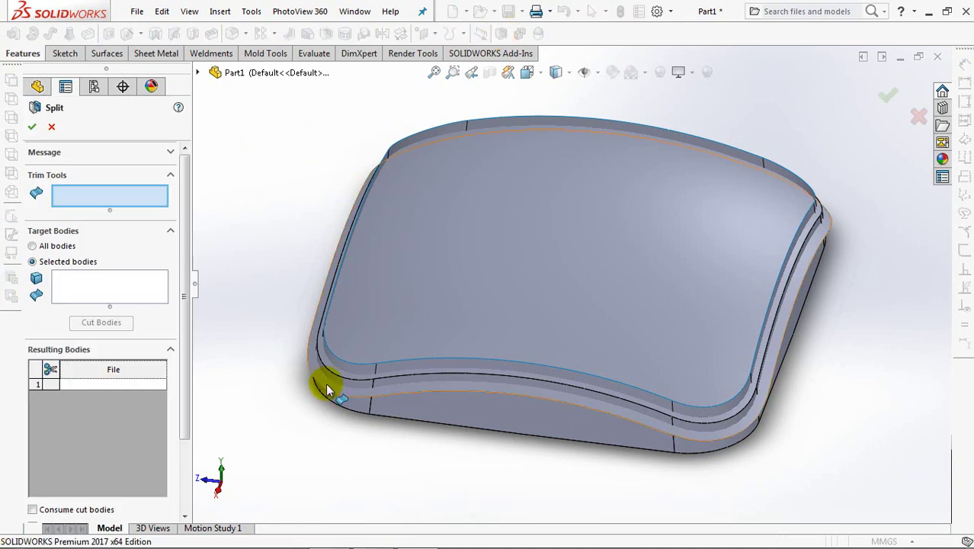
pyautogui.click(326, 390)
pyautogui.click(359, 374)
pyautogui.click(109, 293)
pyautogui.click(406, 318)
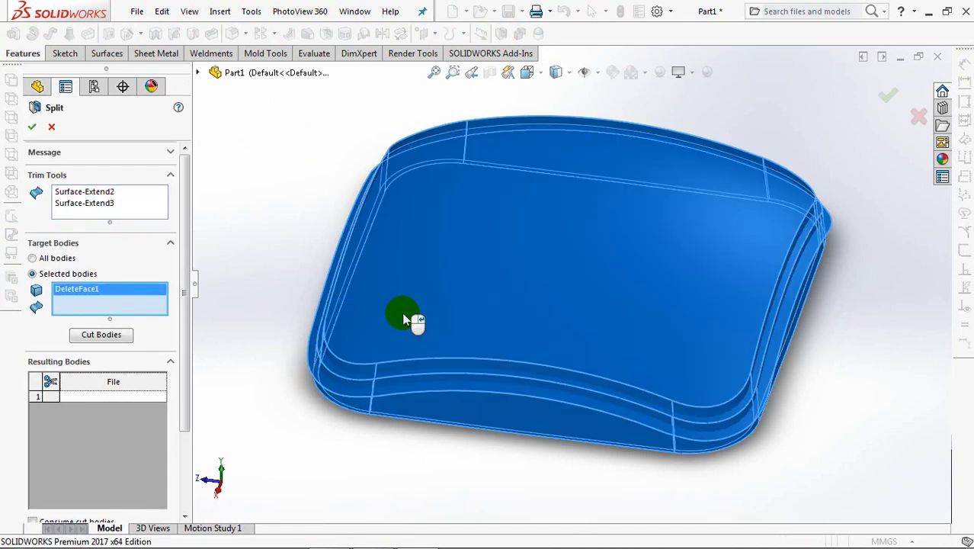
pyautogui.click(102, 334)
pyautogui.click(335, 379)
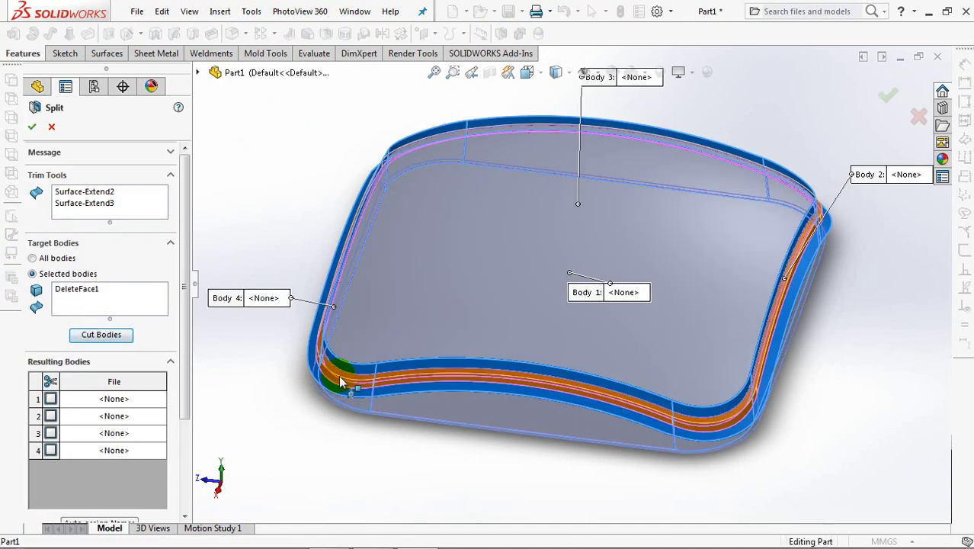
pyautogui.scroll(-1, 183, 423)
pyautogui.scroll(-2, 183, 423)
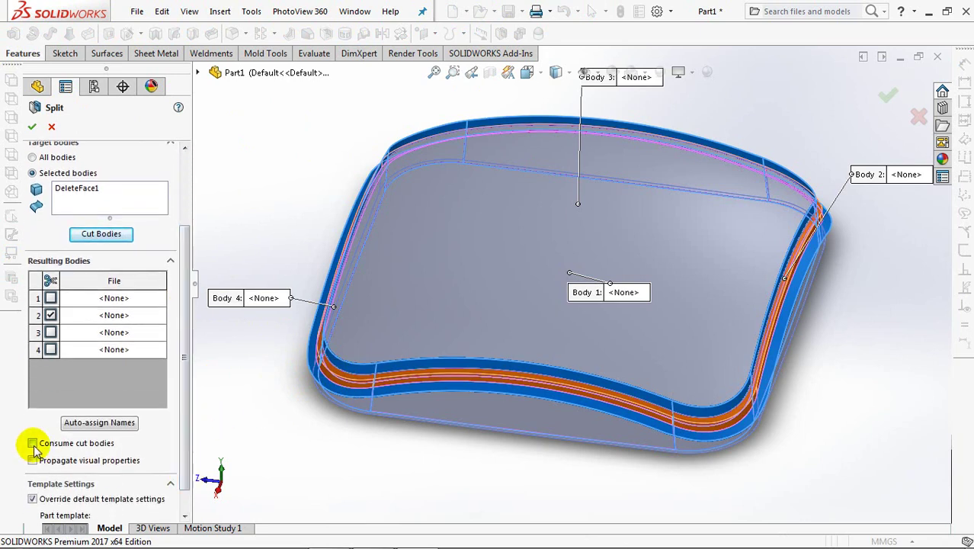
pyautogui.click(29, 124)
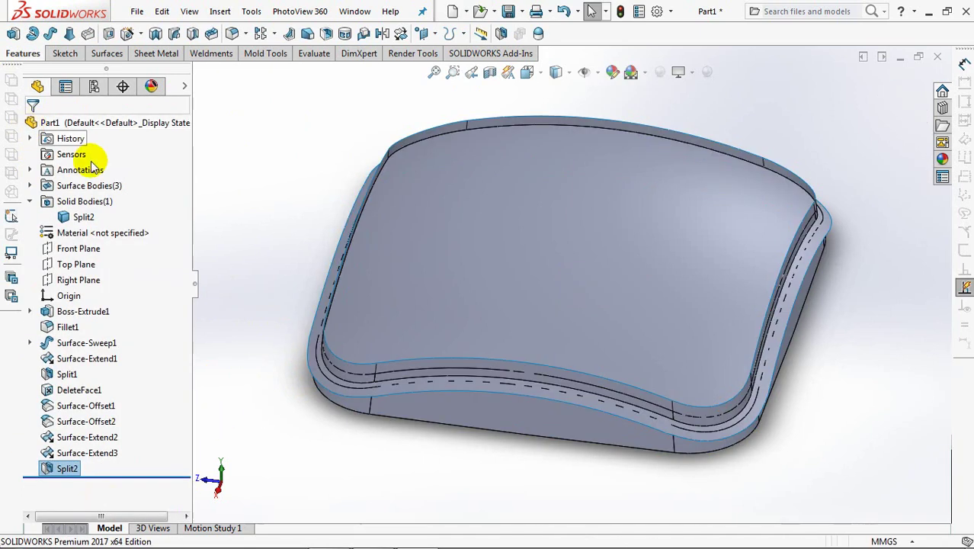
# Step: Hide Surface-Extend2 and select Surface-Extend3 in the surface bodies folder
pyautogui.click(30, 185)
pyautogui.click(82, 219)
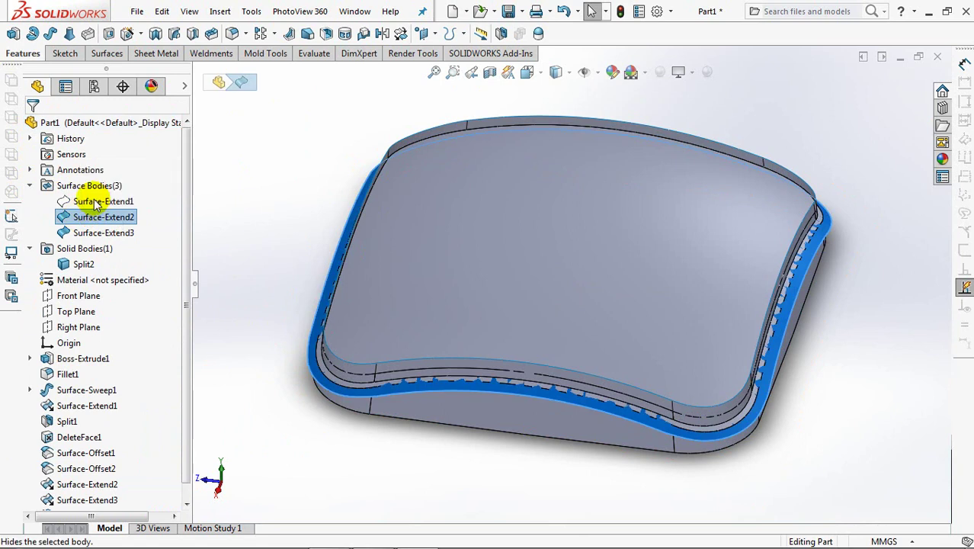
pyautogui.click(59, 200)
pyautogui.click(72, 233)
# Step: Hide Surface-Extend3 and draw a center rectangle on the Top Plane centred at the origin
pyautogui.click(59, 216)
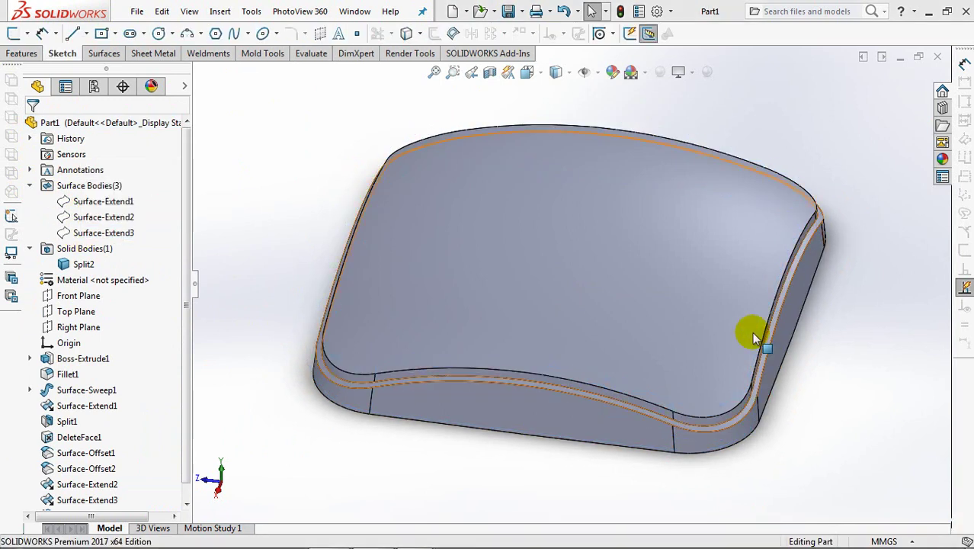
pyautogui.click(75, 311)
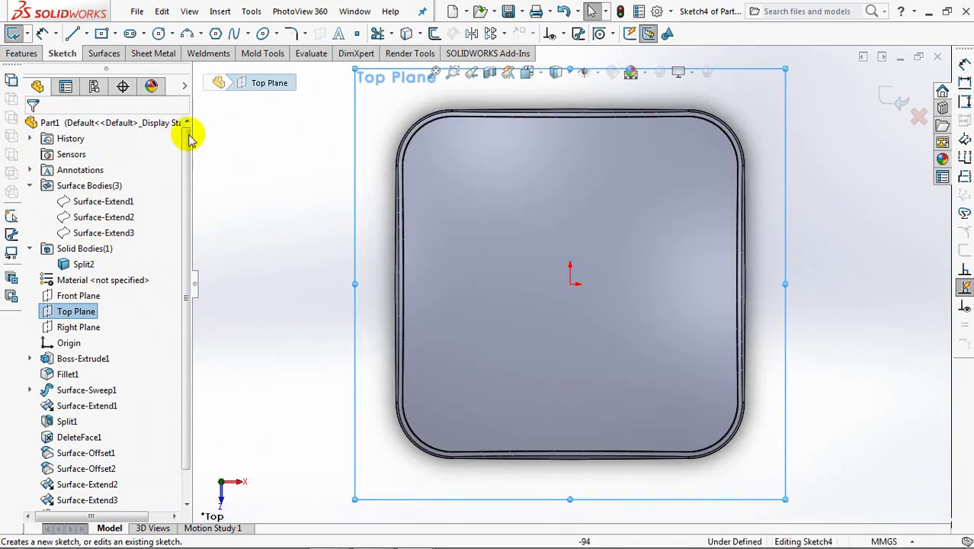
pyautogui.click(101, 34)
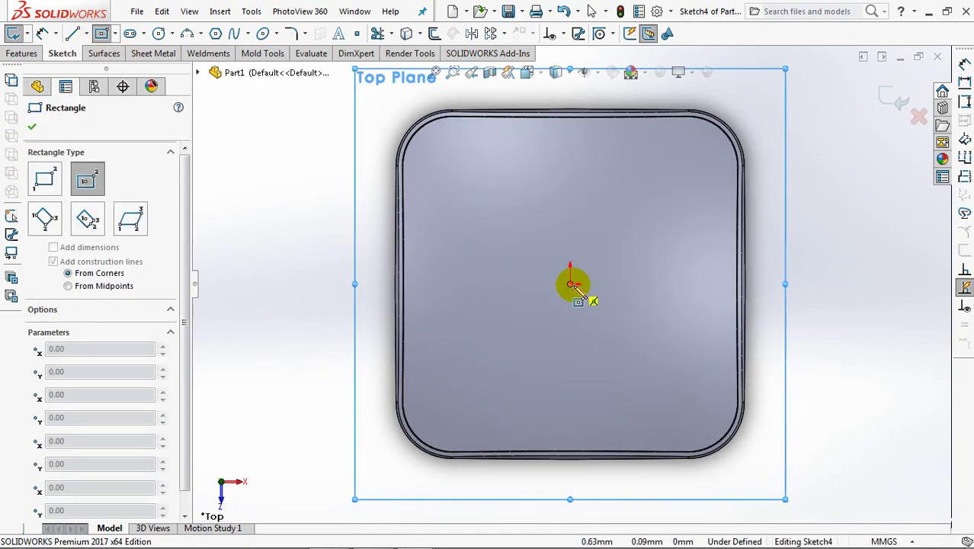
pyautogui.click(570, 284)
pyautogui.click(483, 198)
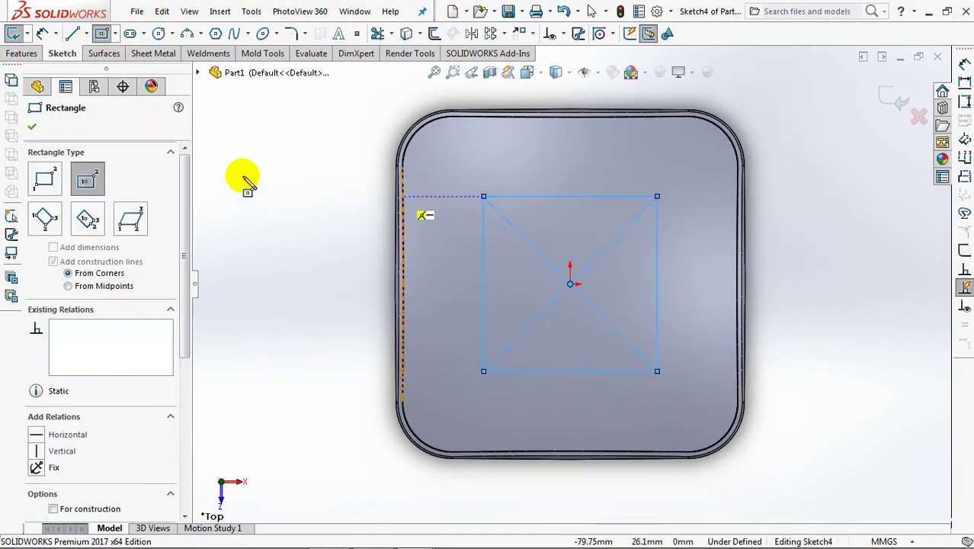
pyautogui.click(31, 131)
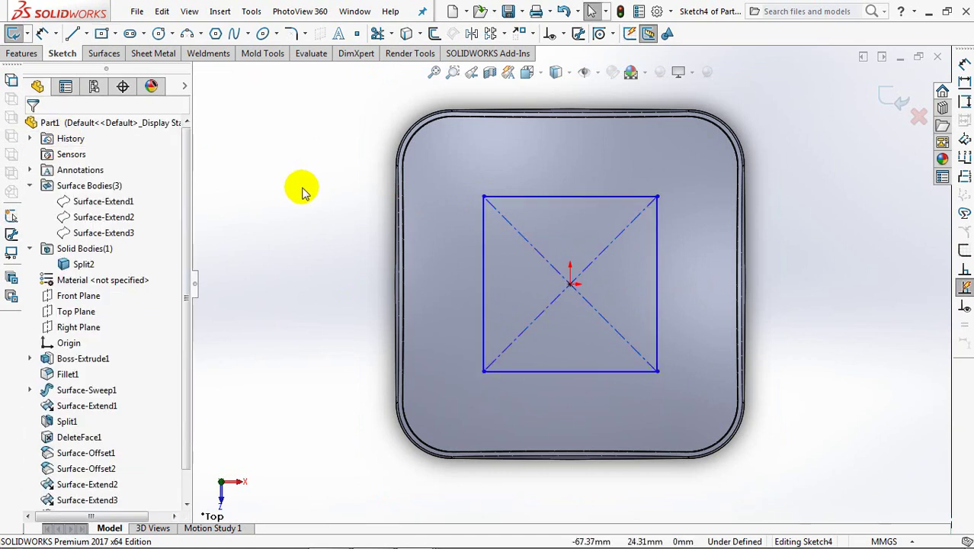
# Step: Make the top and left rectangle sides equal to form a square
pyautogui.click(562, 40)
pyautogui.click(568, 67)
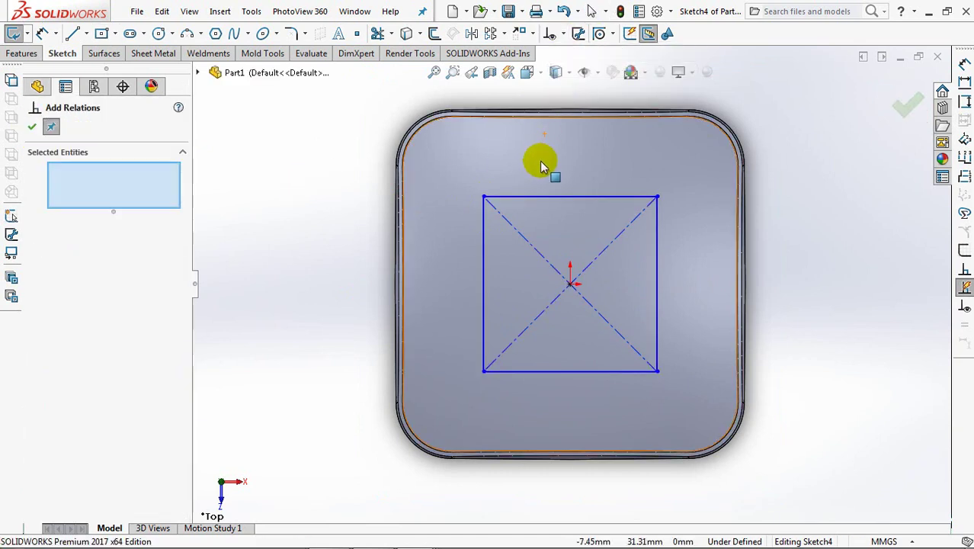
pyautogui.click(547, 197)
pyautogui.click(486, 255)
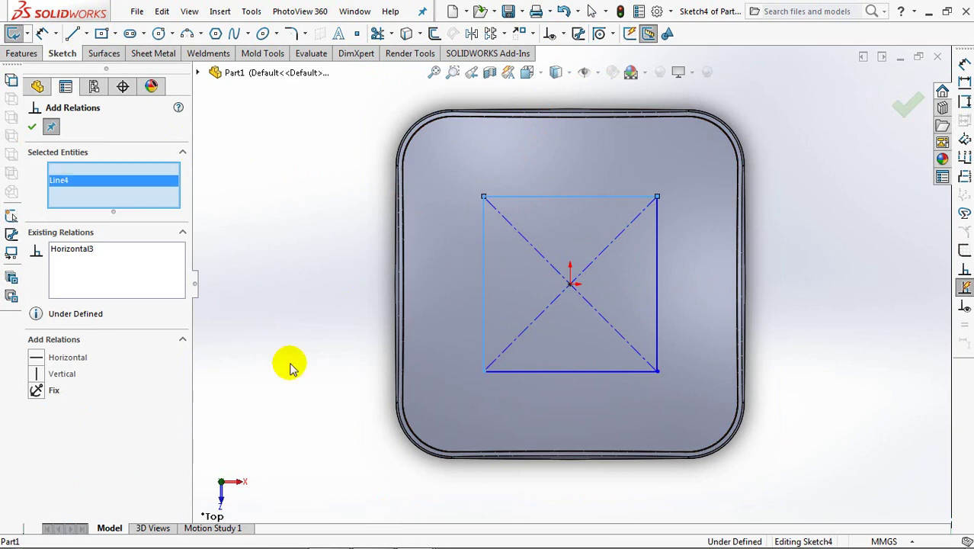
pyautogui.click(39, 439)
pyautogui.click(31, 126)
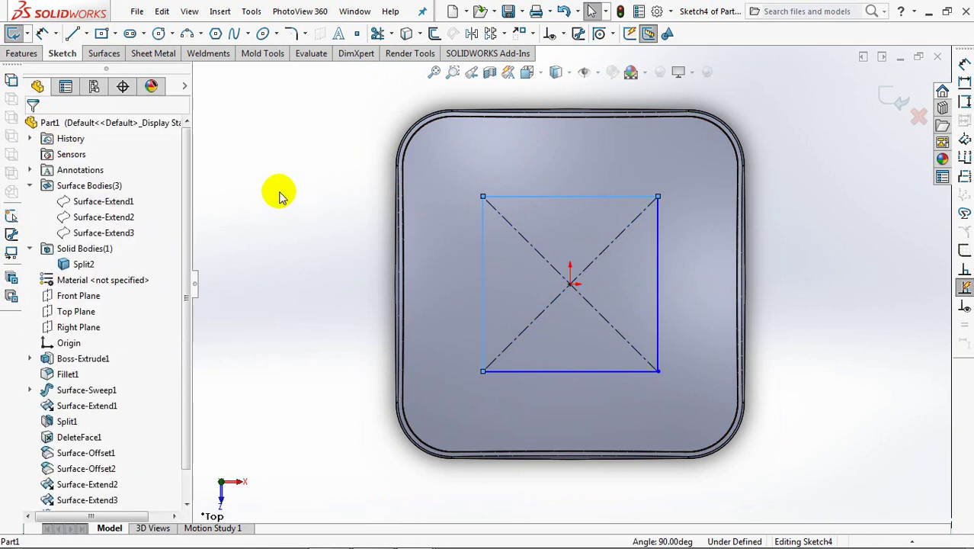
# Step: Dimension the square's top edge to 58 mm
pyautogui.click(42, 33)
pyautogui.click(573, 191)
pyautogui.click(567, 166)
pyautogui.write('58')
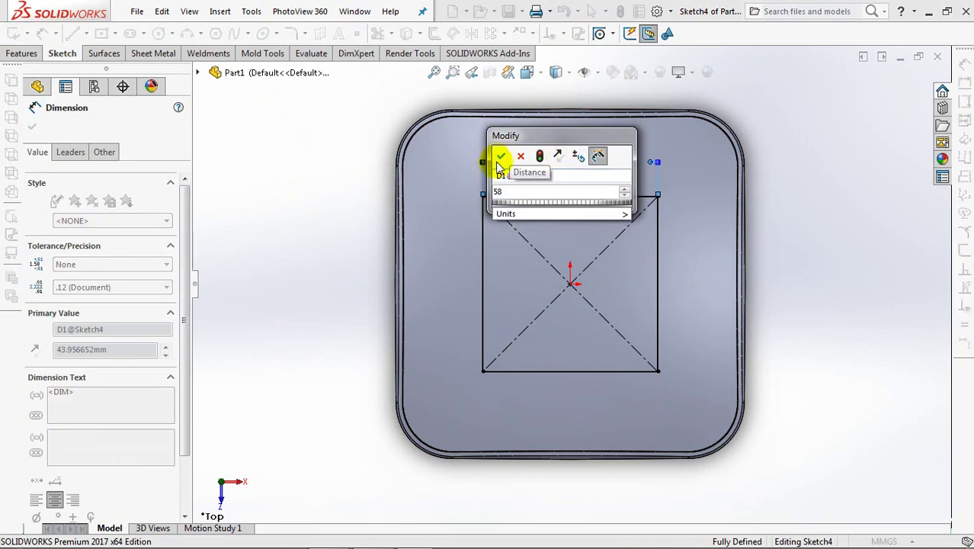
pyautogui.click(499, 158)
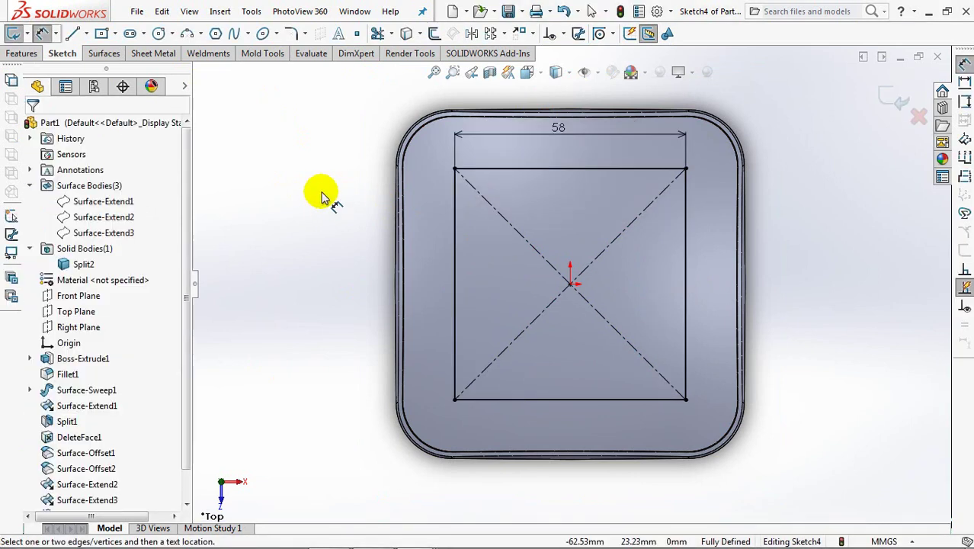
pyautogui.click(431, 34)
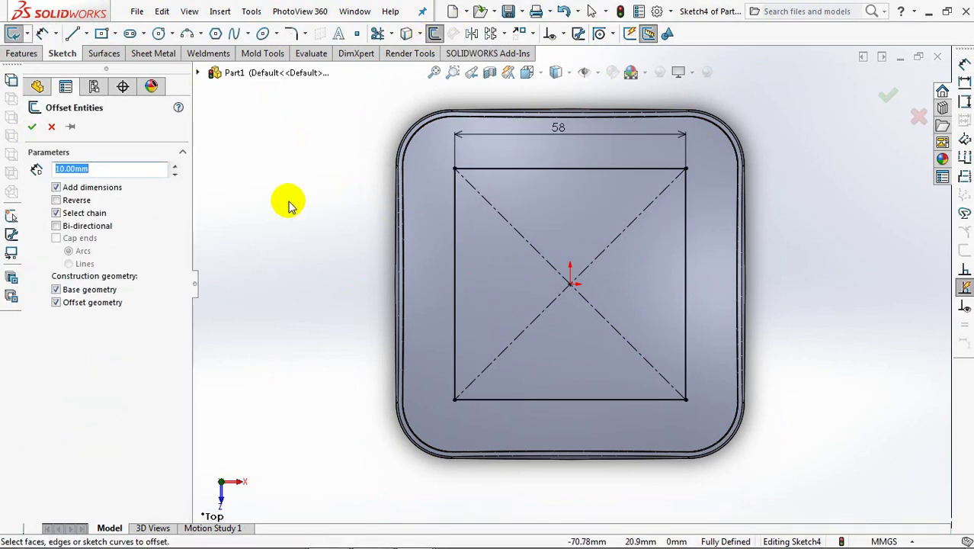
pyautogui.write('2.3')
# Step: Offset the square 2.30 mm inward and add a Ø68.50 construction circle at the origin
pyautogui.click(549, 169)
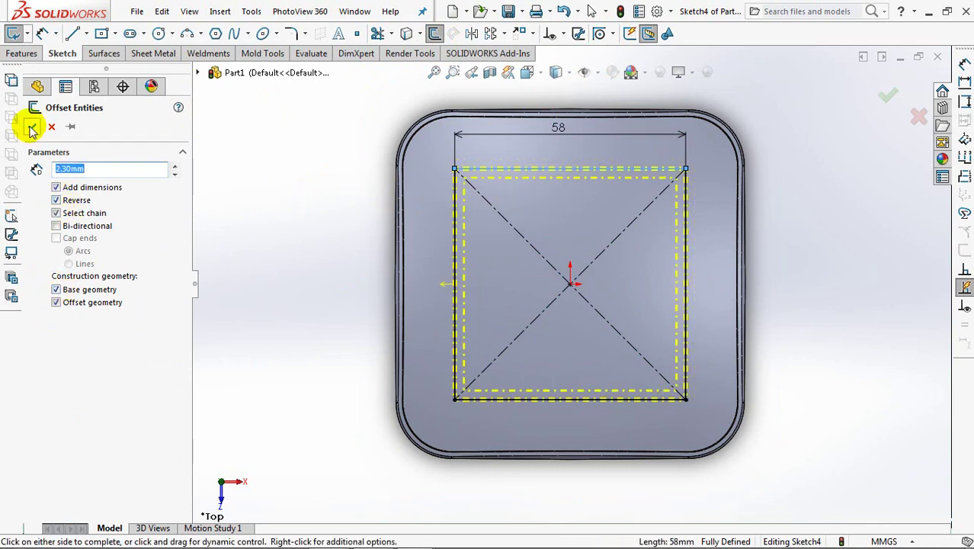
pyautogui.click(32, 128)
pyautogui.click(157, 33)
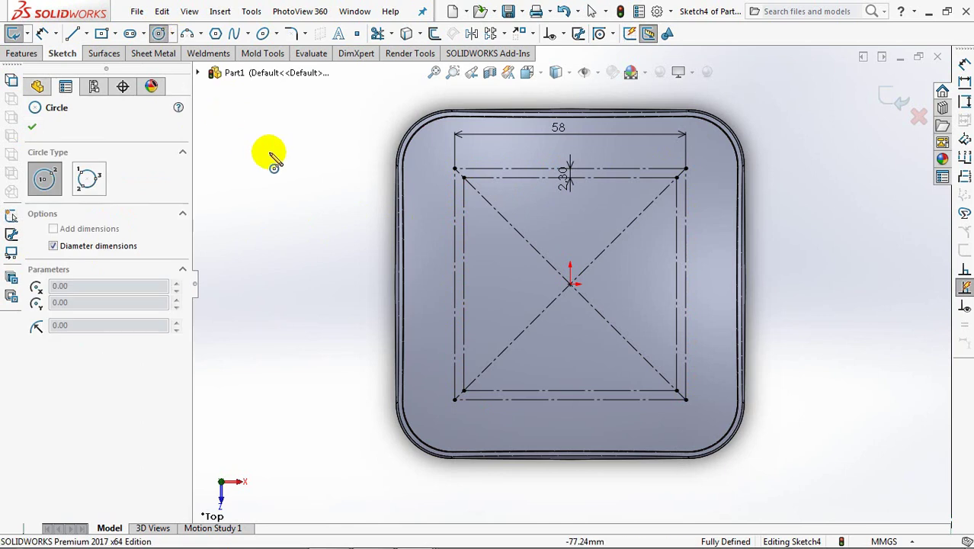
pyautogui.click(570, 284)
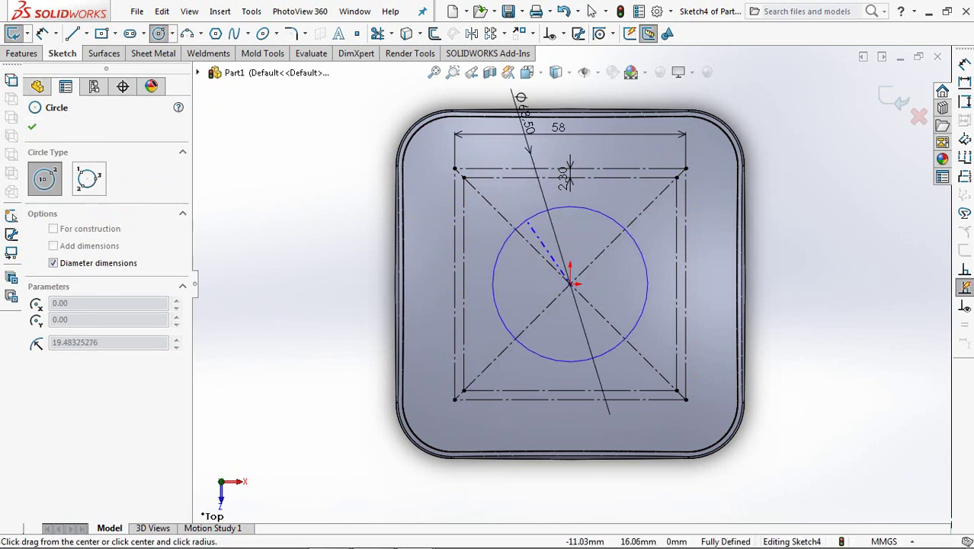
pyautogui.click(495, 174)
pyautogui.click(52, 380)
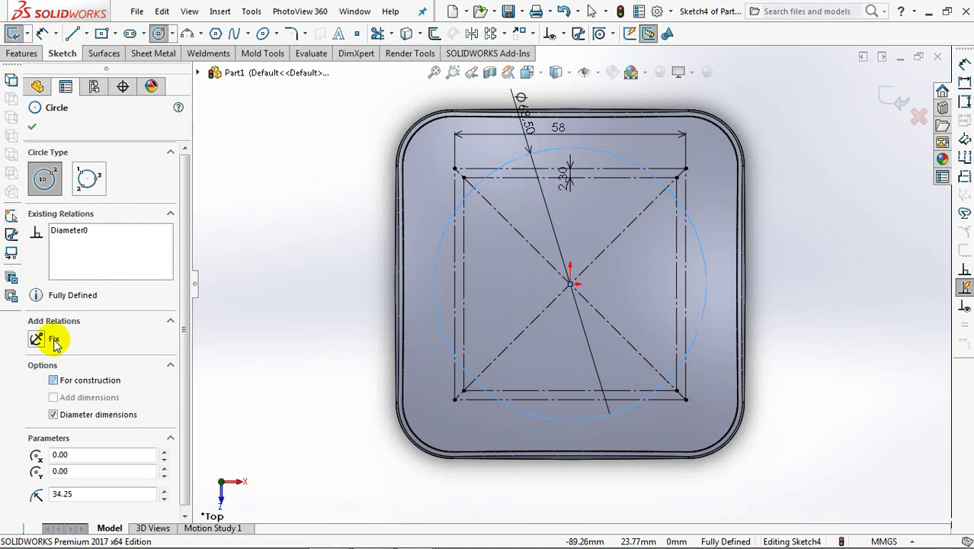
pyautogui.click(29, 128)
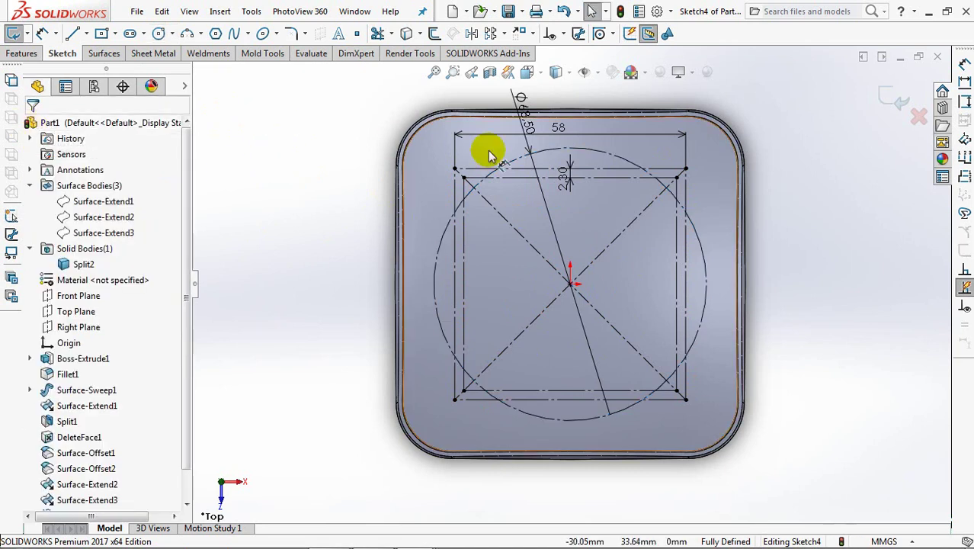
# Step: Move the Ø68.50 dimension left of the circle and draw a horizontal centerline from the origin
pyautogui.moveTo(526, 123); pyautogui.dragTo(345, 279)
pyautogui.click(764, 203)
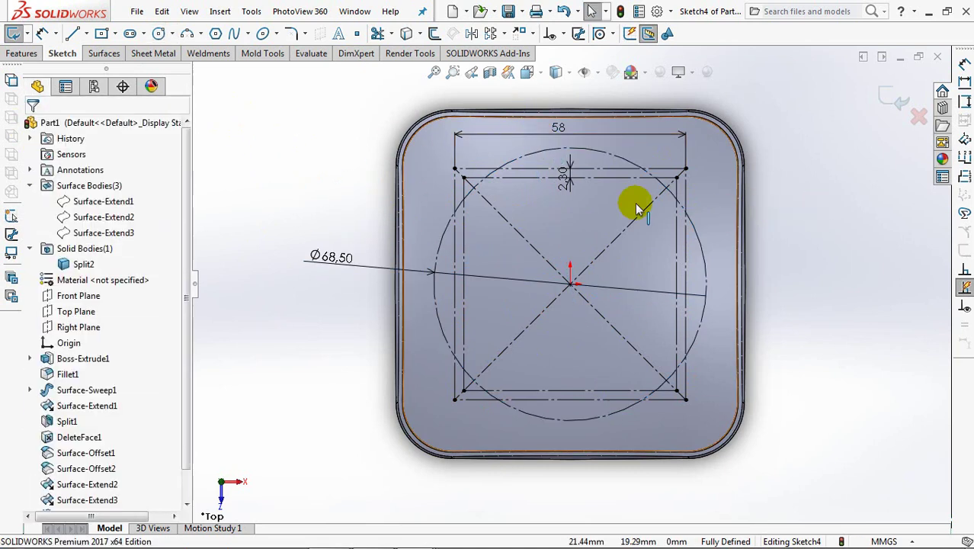
pyautogui.scroll(-2, 571, 126)
pyautogui.scroll(-1, 589, 153)
pyautogui.click(84, 33)
pyautogui.click(114, 67)
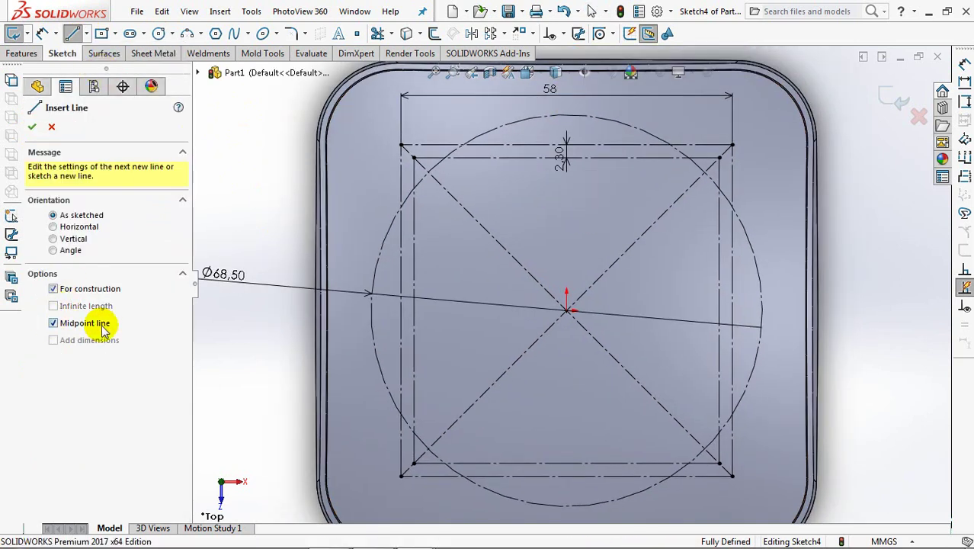
pyautogui.click(566, 310)
pyautogui.click(400, 310)
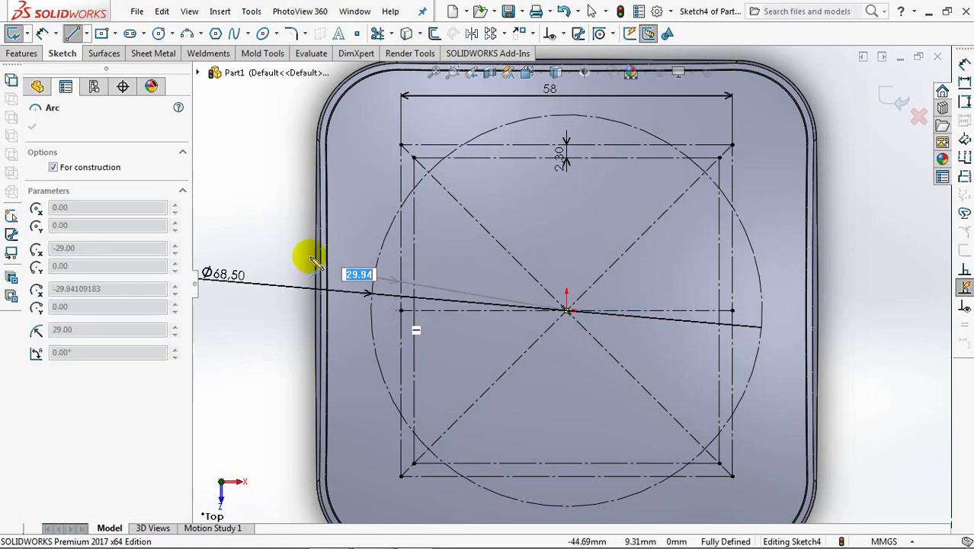
# Step: Draw a vertical midpoint centerline through the origin
pyautogui.click(86, 33)
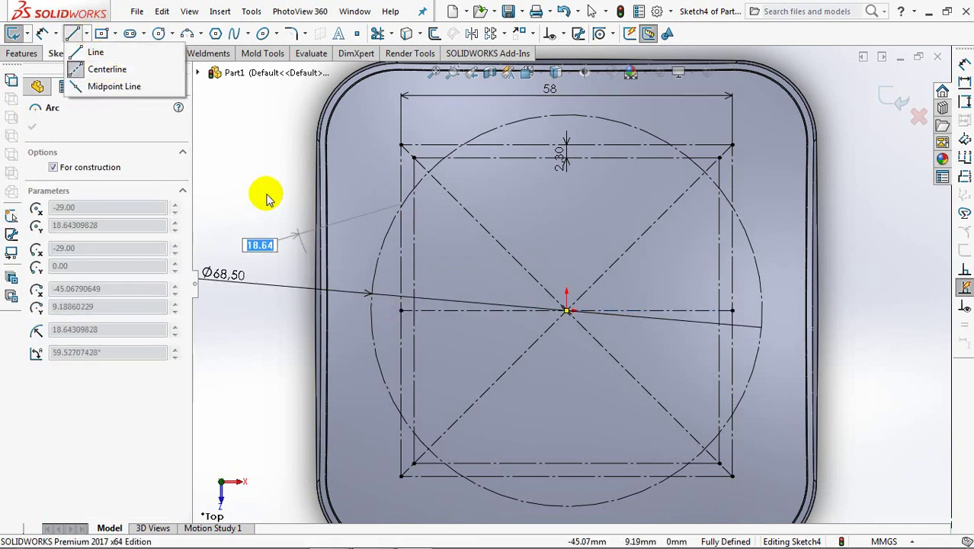
pyautogui.press('Escape')
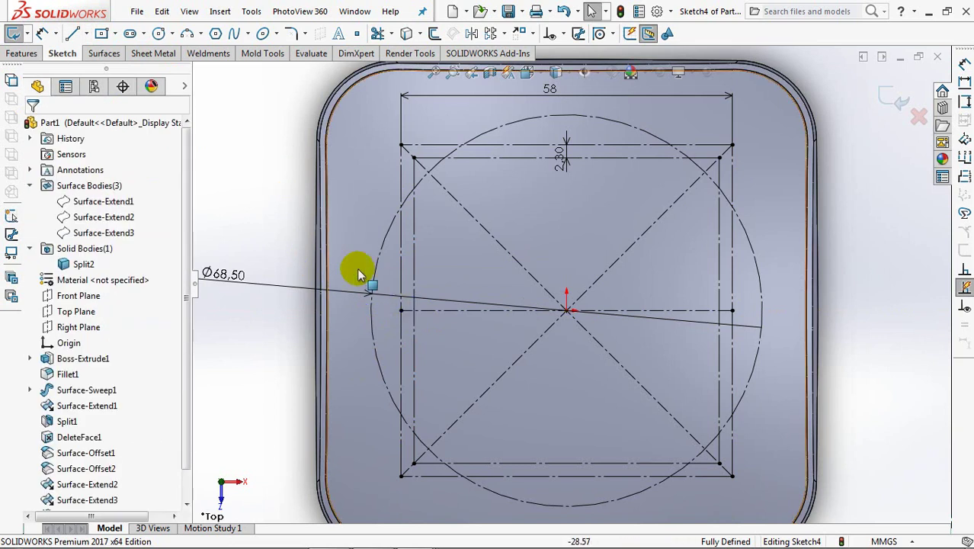
pyautogui.click(38, 322)
pyautogui.click(568, 308)
pyautogui.click(575, 463)
pyautogui.rightClick(561, 413)
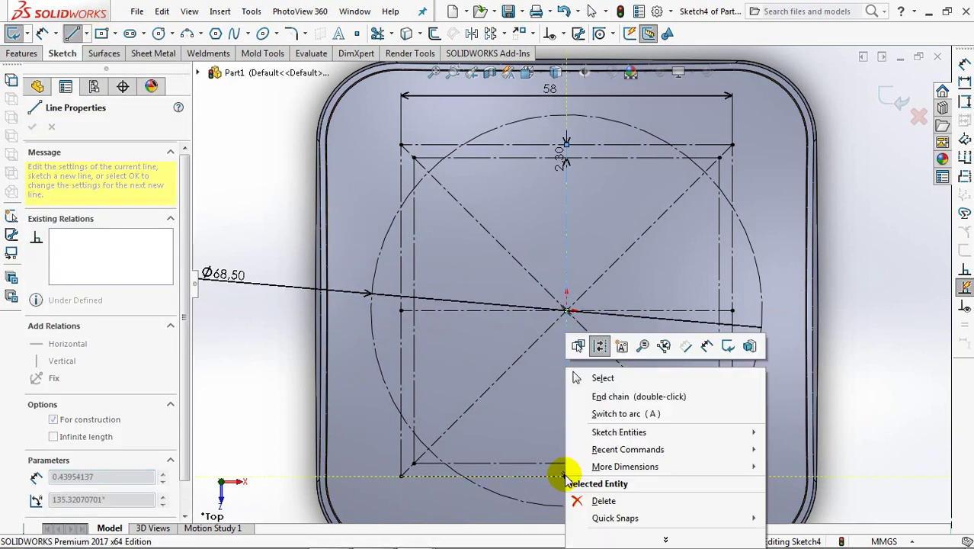
pyautogui.click(602, 379)
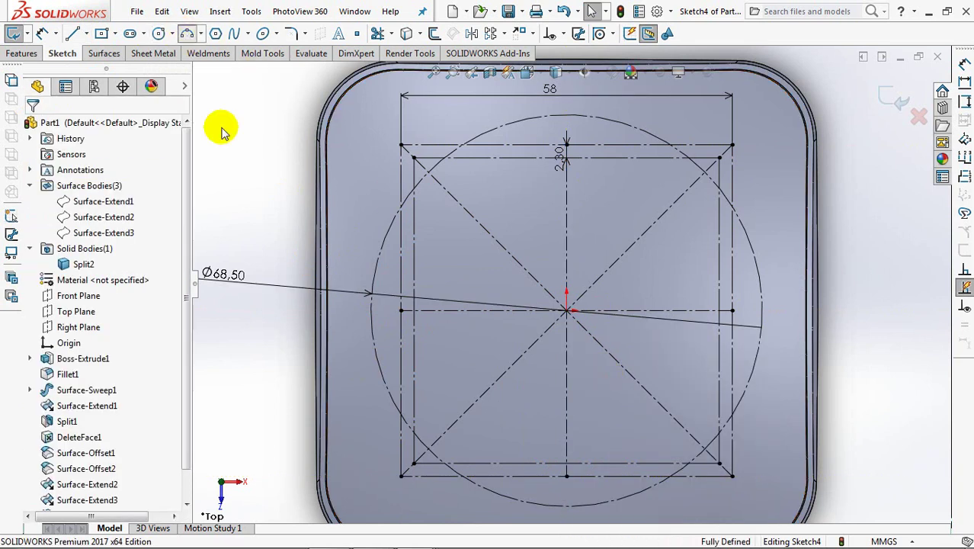
# Step: Draw a chain of three-point arcs in the upper-left quadrant outlining the lobe
pyautogui.click(408, 264)
pyautogui.click(510, 150)
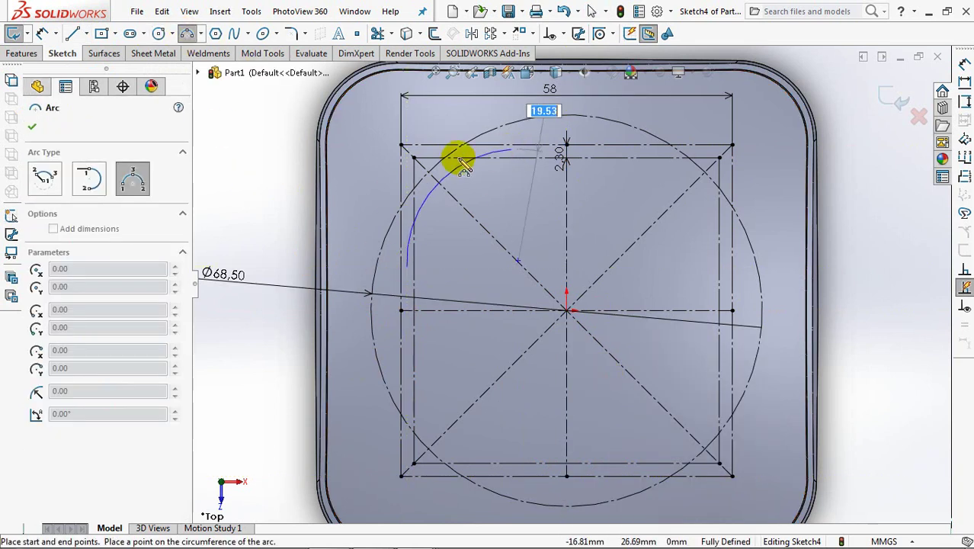
pyautogui.click(444, 153)
pyautogui.moveTo(512, 151)
pyautogui.mouseDown()
pyautogui.moveTo(588, 158)
pyautogui.moveTo(579, 176)
pyautogui.mouseUp()
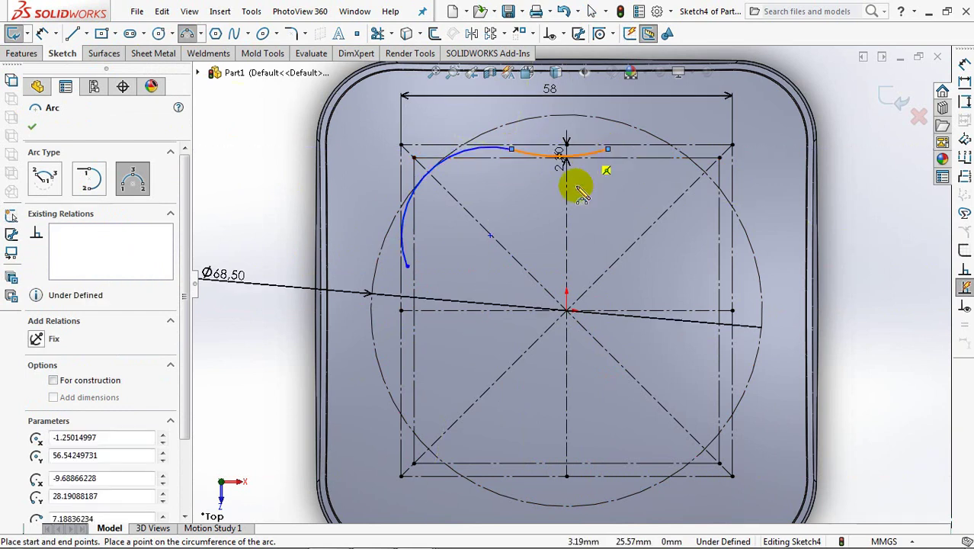
pyautogui.click(410, 351)
pyautogui.rightClick(410, 328)
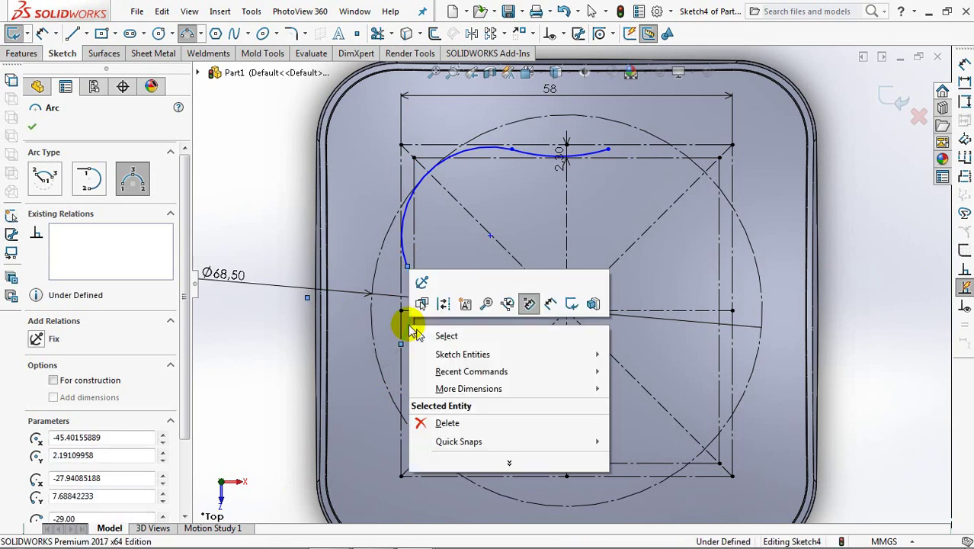
pyautogui.click(435, 332)
# Step: Make the large arc tangent to the small arc and to the top and left lines
pyautogui.click(563, 33)
pyautogui.click(565, 67)
pyautogui.click(497, 151)
pyautogui.click(497, 151)
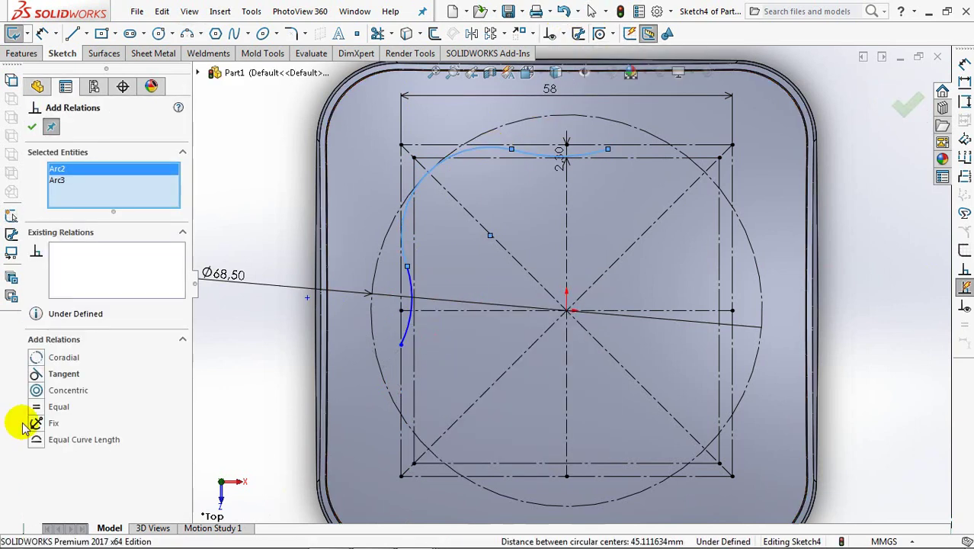
pyautogui.click(35, 374)
pyautogui.click(404, 262)
pyautogui.click(402, 274)
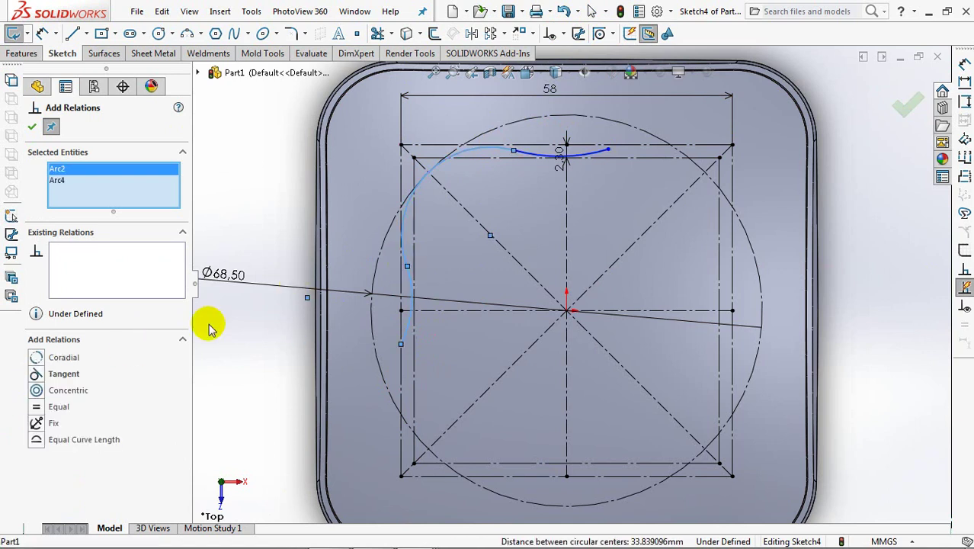
pyautogui.press('Escape')
pyautogui.click(513, 146)
pyautogui.click(35, 357)
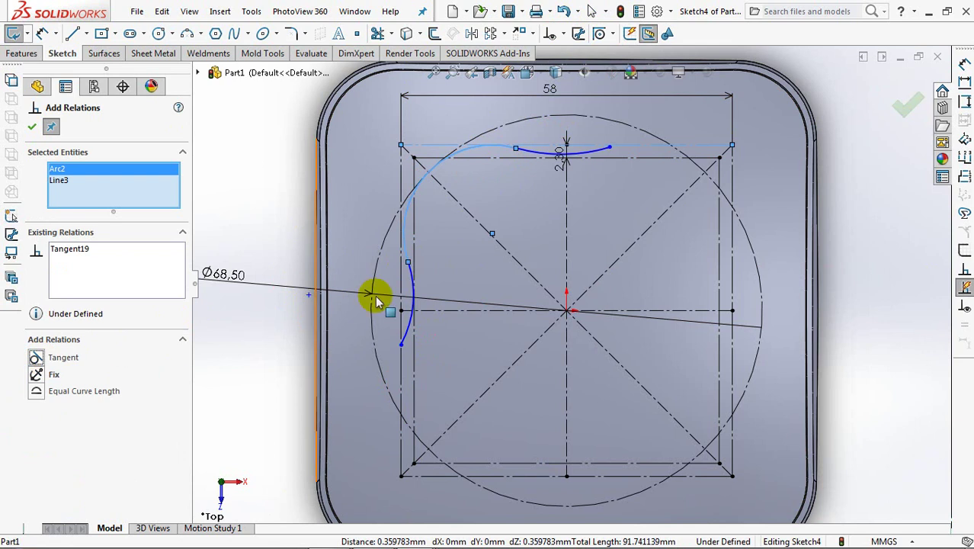
pyautogui.click(403, 259)
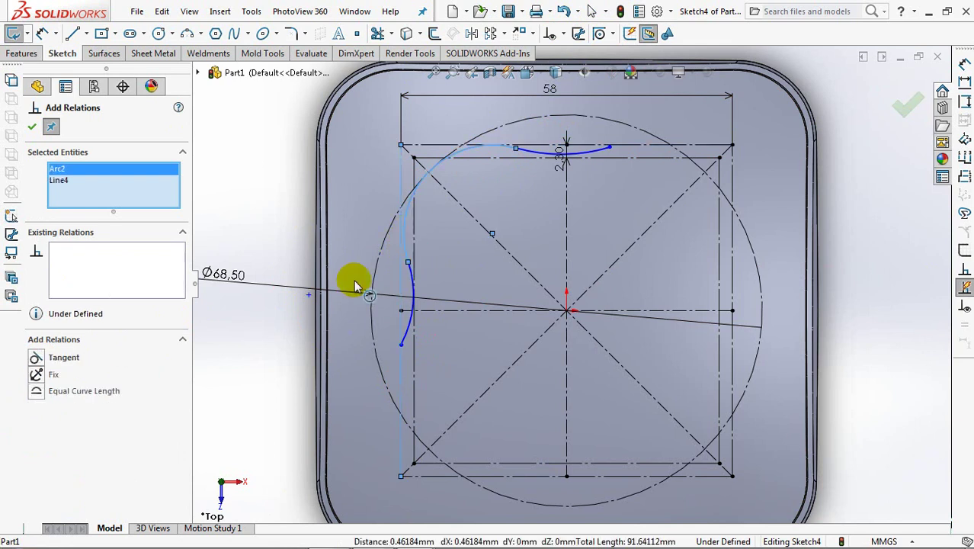
pyautogui.click(35, 356)
# Step: Give the two small arcs equal radius and align their centres with the origin
pyautogui.click(410, 282)
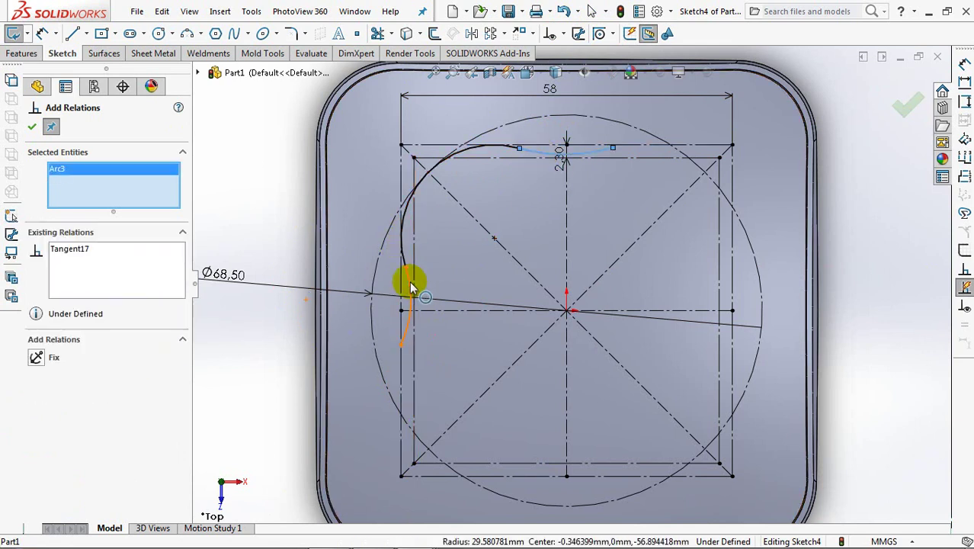
pyautogui.click(410, 287)
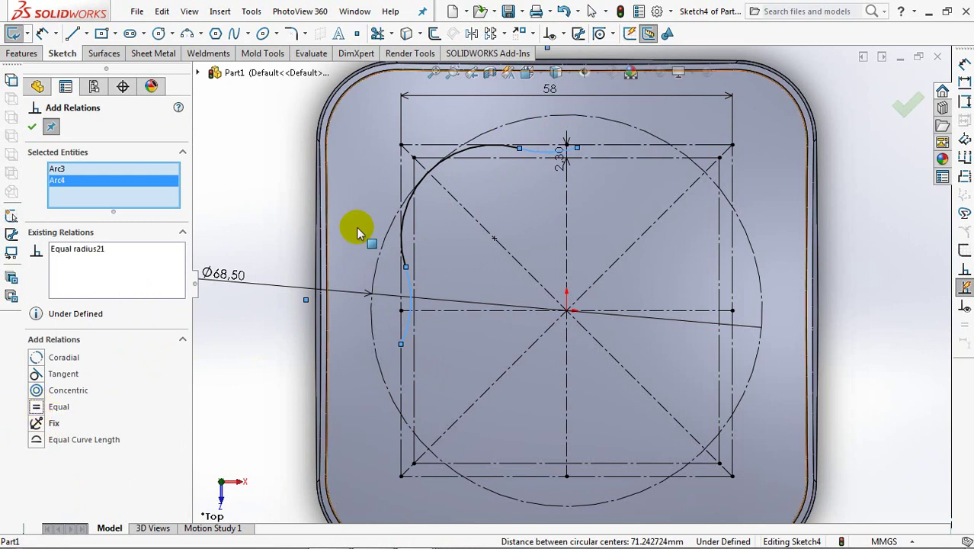
pyautogui.click(566, 312)
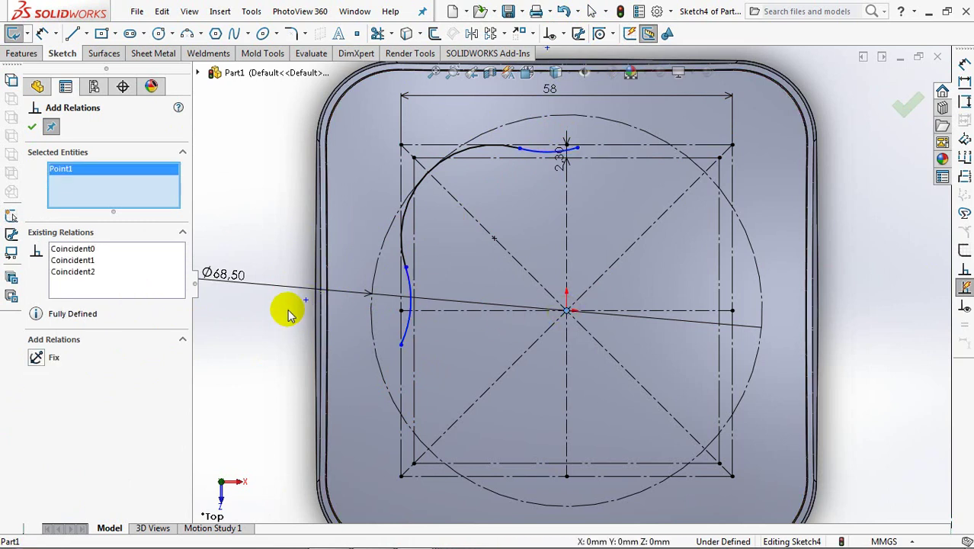
pyautogui.click(305, 300)
pyautogui.click(35, 357)
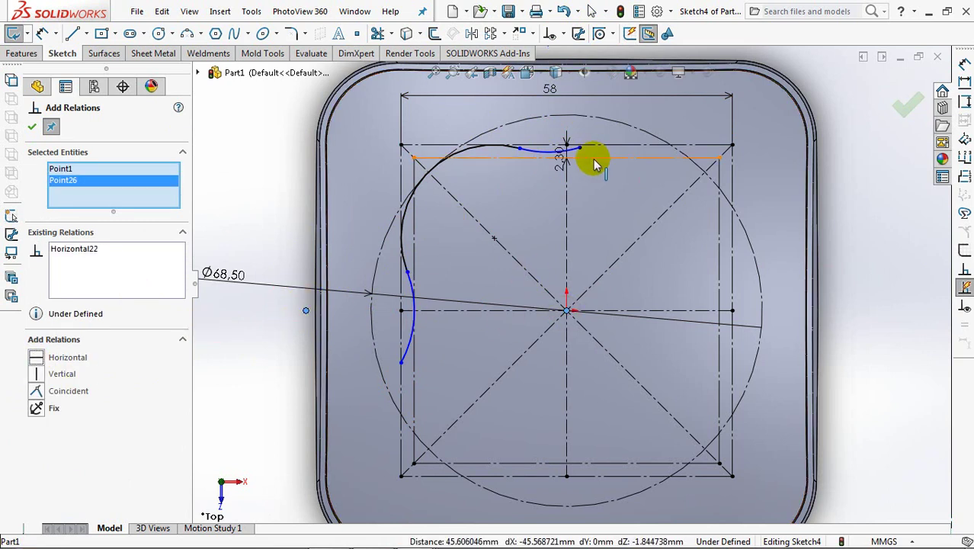
pyautogui.press('f')
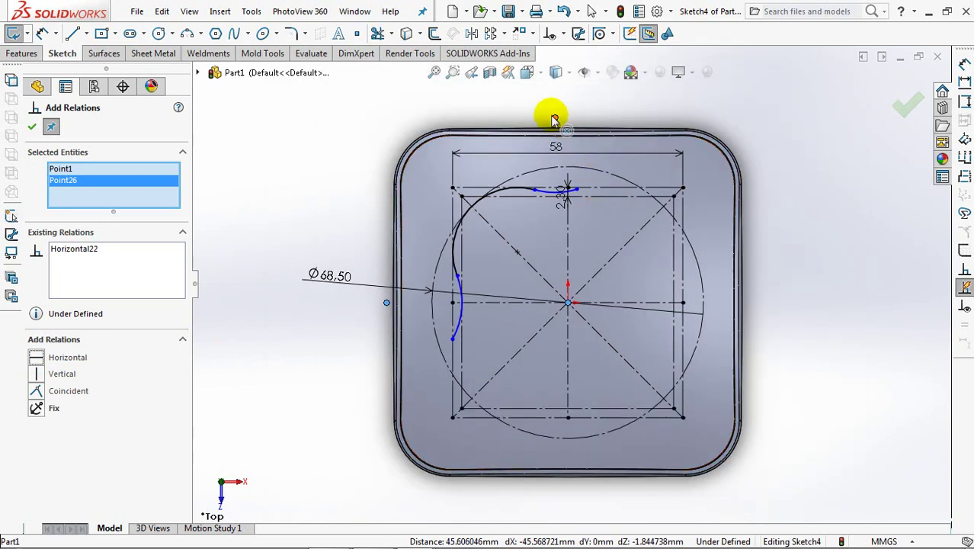
pyautogui.click(555, 118)
pyautogui.click(568, 304)
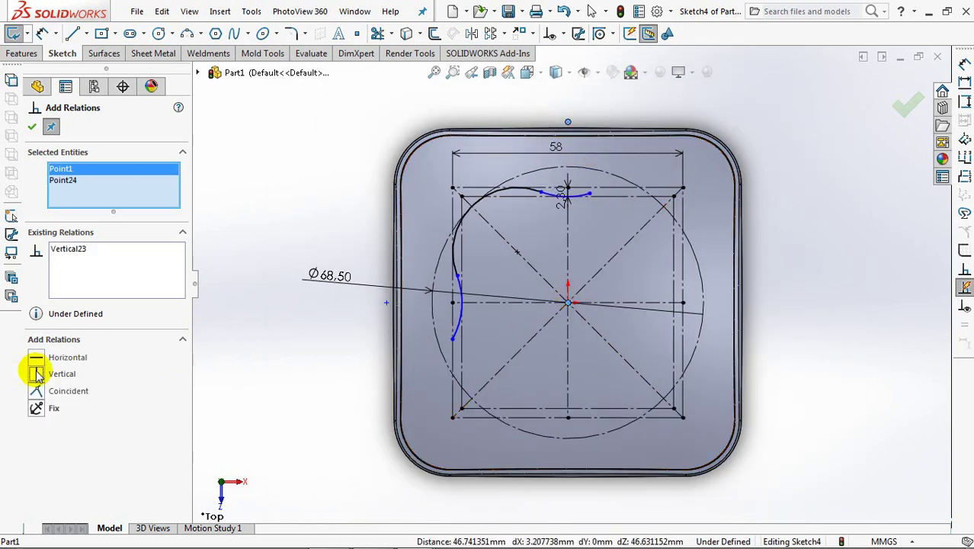
pyautogui.click(455, 251)
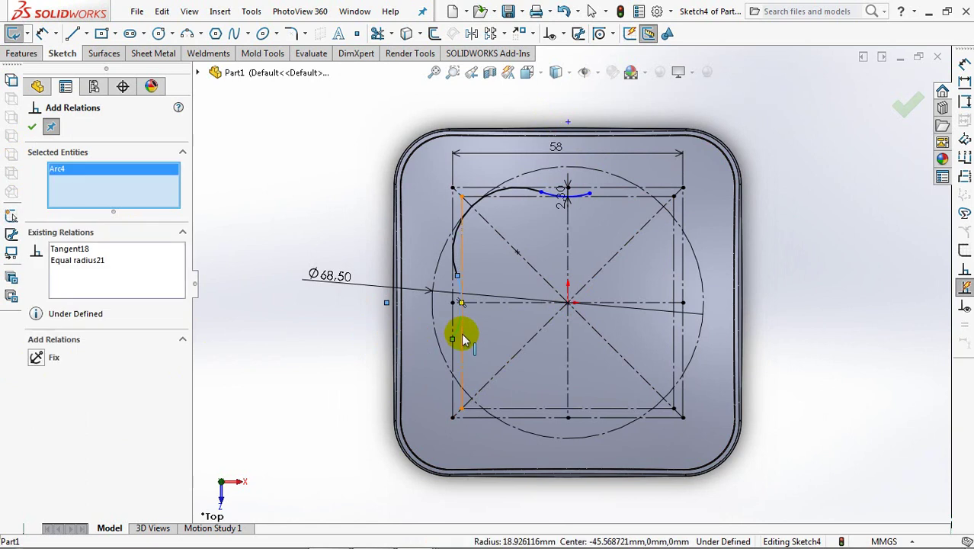
pyautogui.click(456, 328)
pyautogui.click(64, 357)
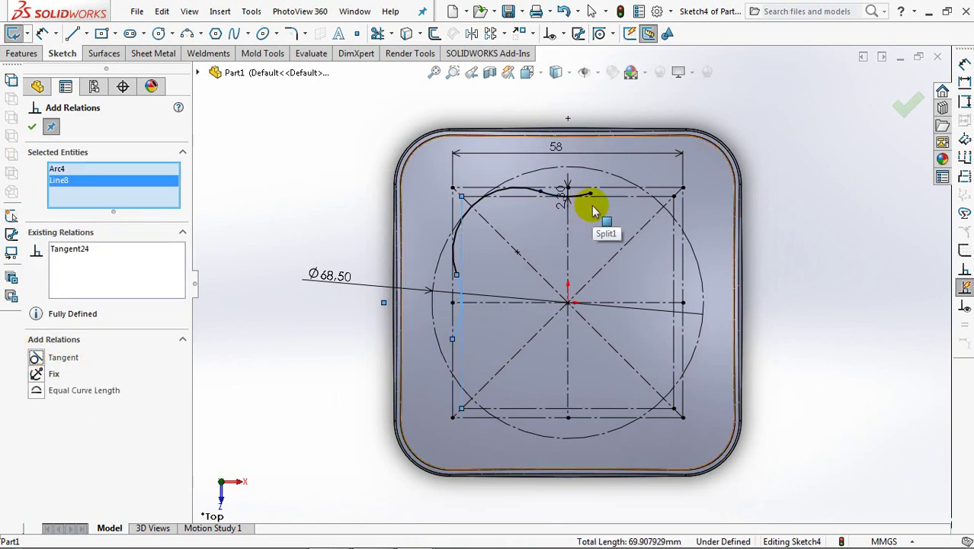
pyautogui.hotkey('ctrl', 'z')
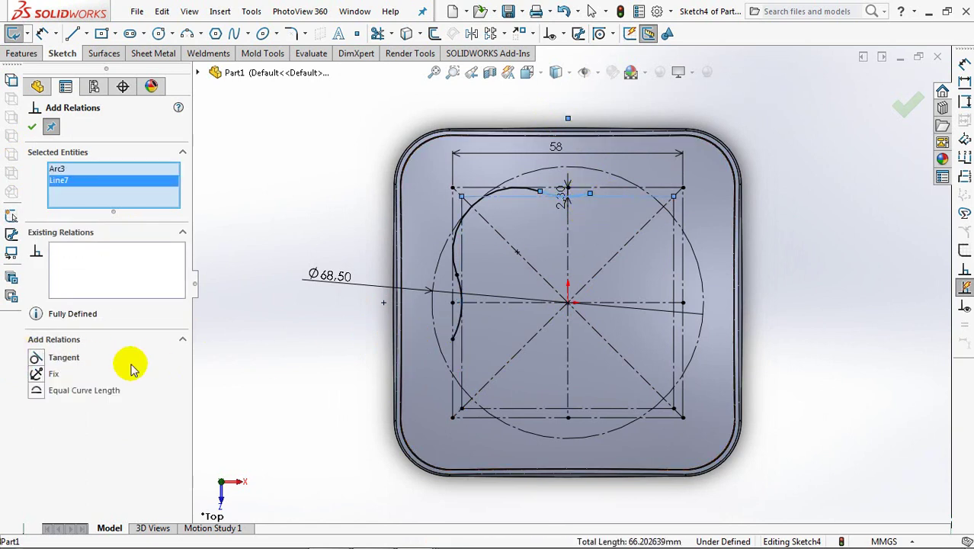
pyautogui.click(40, 127)
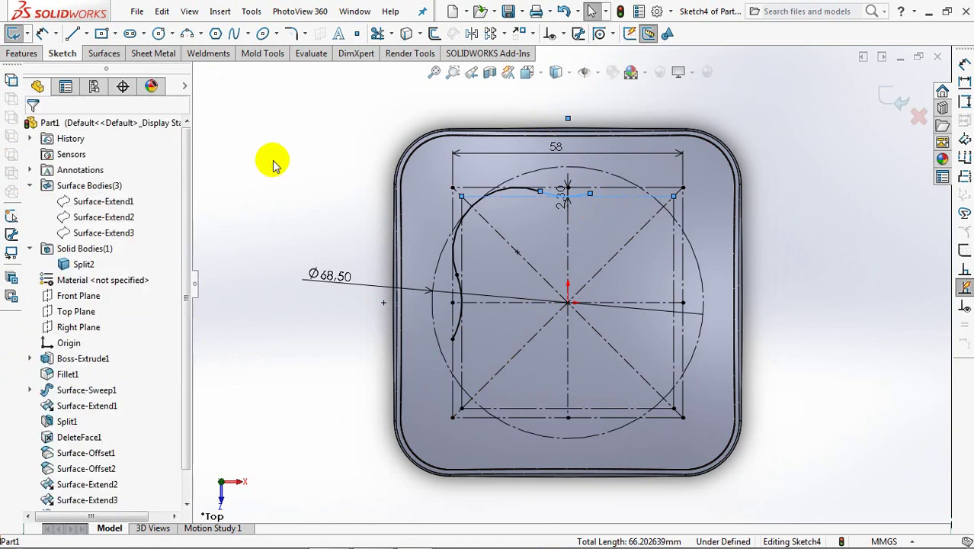
# Step: Make the two top arc endpoints horizontal so the sketch is fully defined
pyautogui.click(561, 33)
pyautogui.click(571, 69)
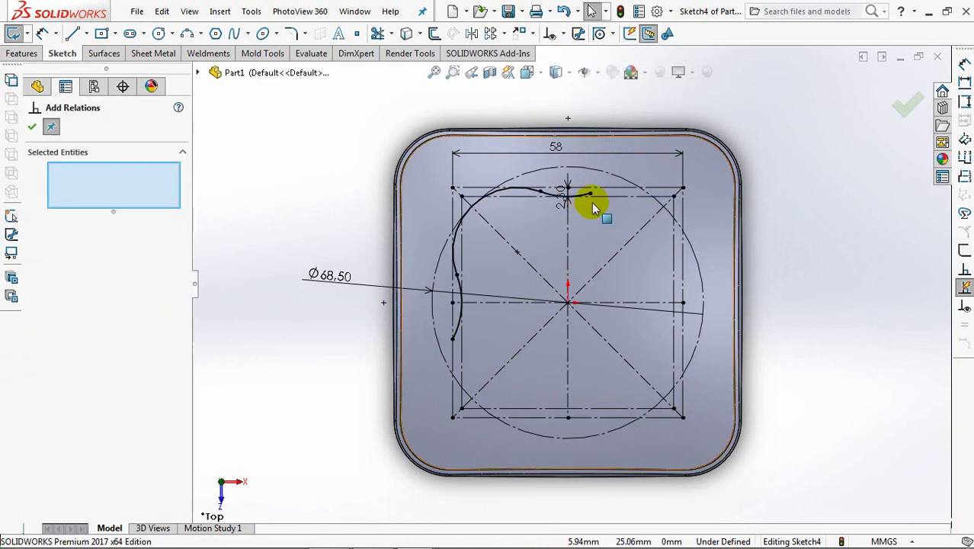
pyautogui.click(590, 194)
pyautogui.click(539, 191)
pyautogui.click(40, 363)
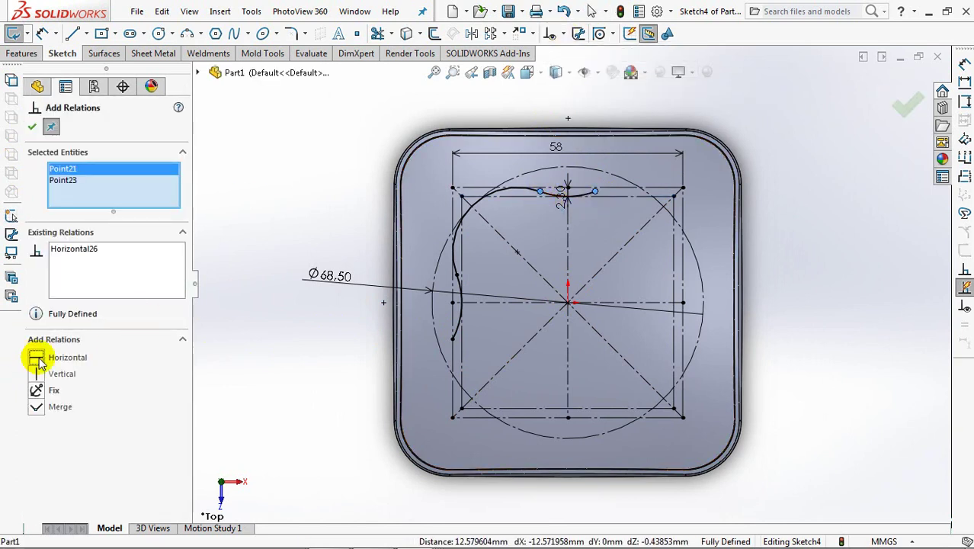
pyautogui.click(31, 127)
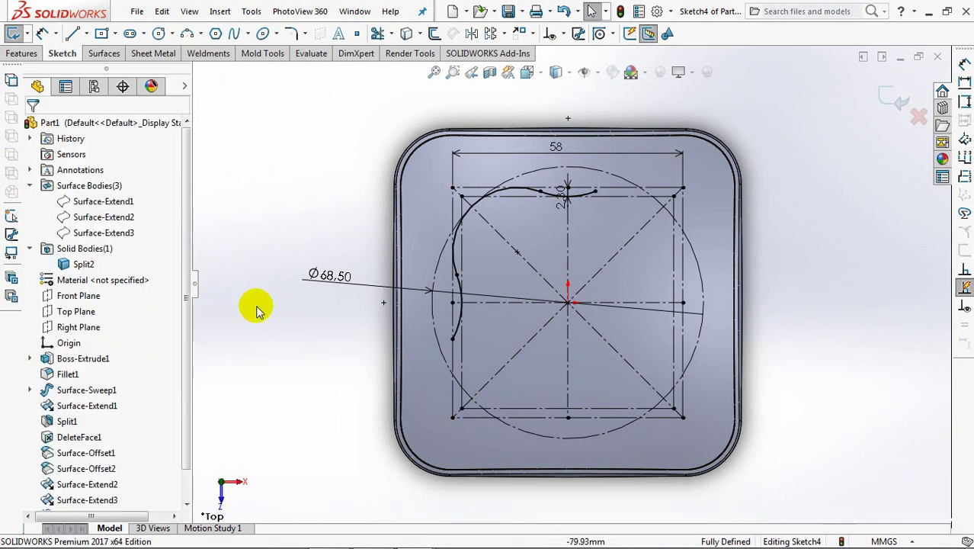
# Step: Mirror the top-left and small left arcs across the vertical centerline
pyautogui.click(470, 34)
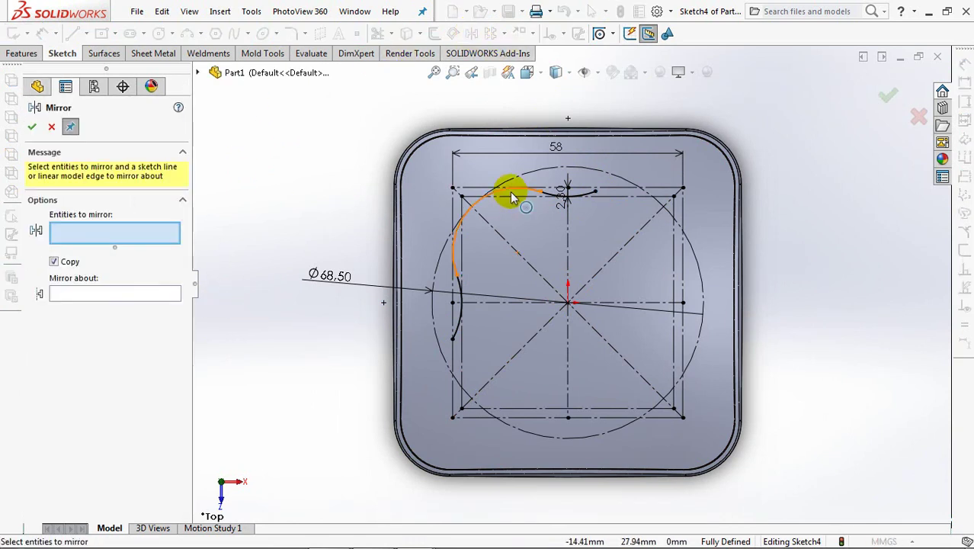
pyautogui.click(510, 191)
pyautogui.click(460, 331)
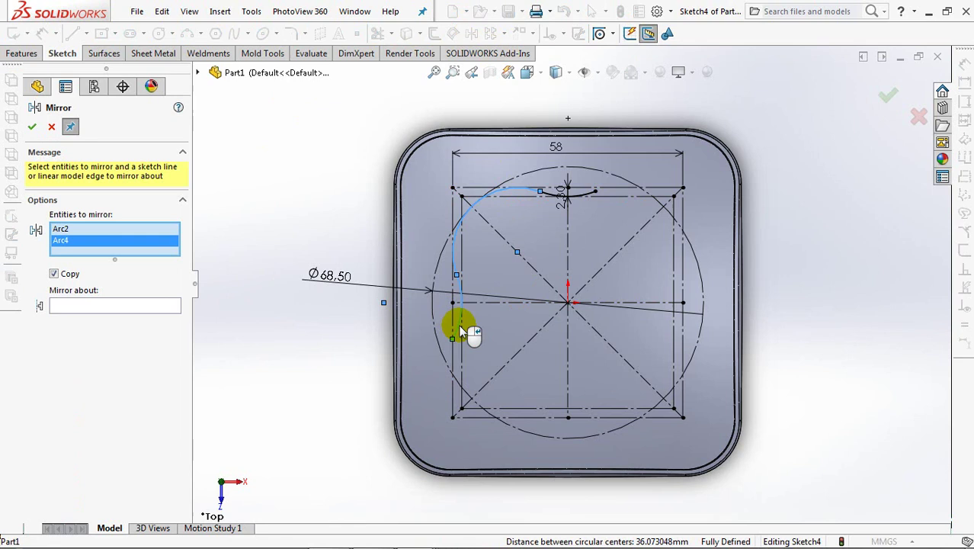
pyautogui.click(567, 254)
pyautogui.rightClick(563, 250)
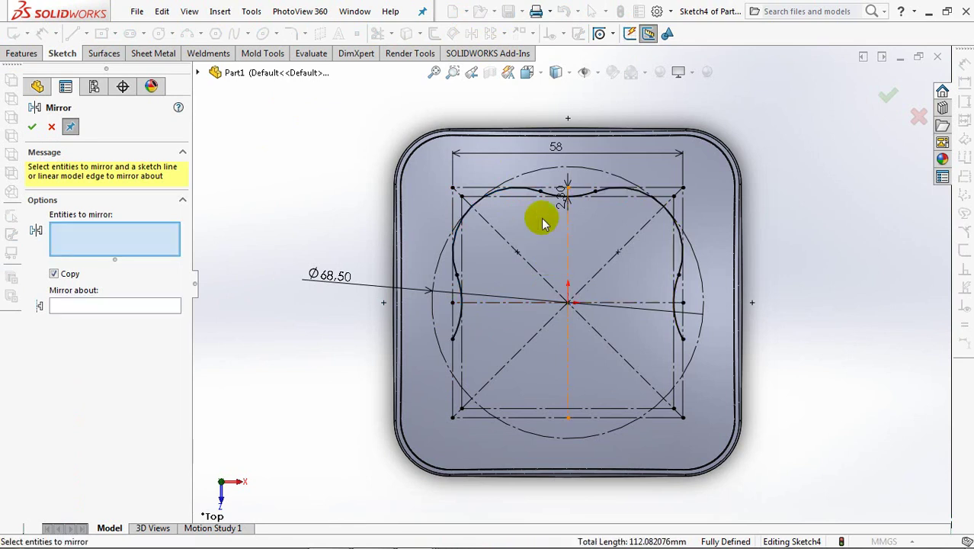
# Step: Mirror the top-left and right-side arcs across the horizontal centerline
pyautogui.click(503, 192)
pyautogui.click(582, 195)
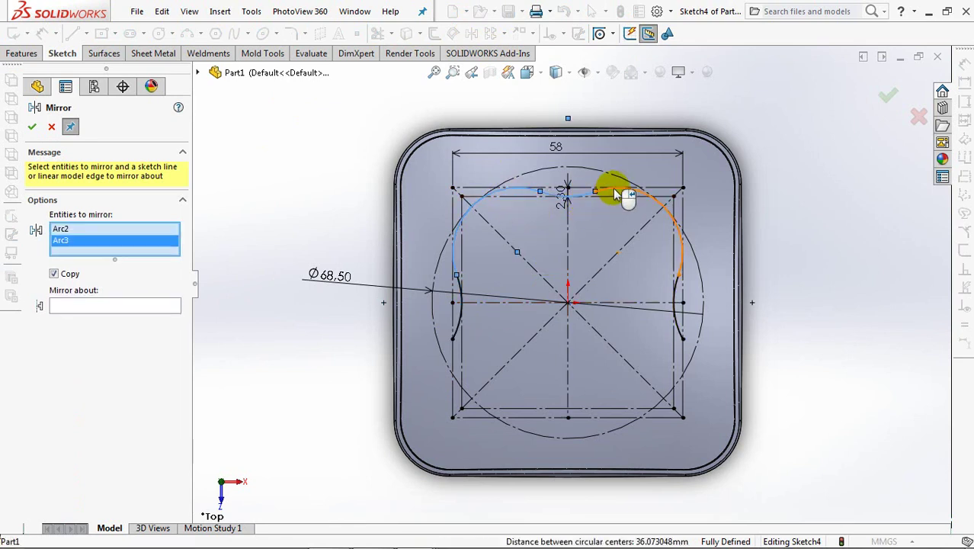
pyautogui.click(619, 196)
pyautogui.click(99, 316)
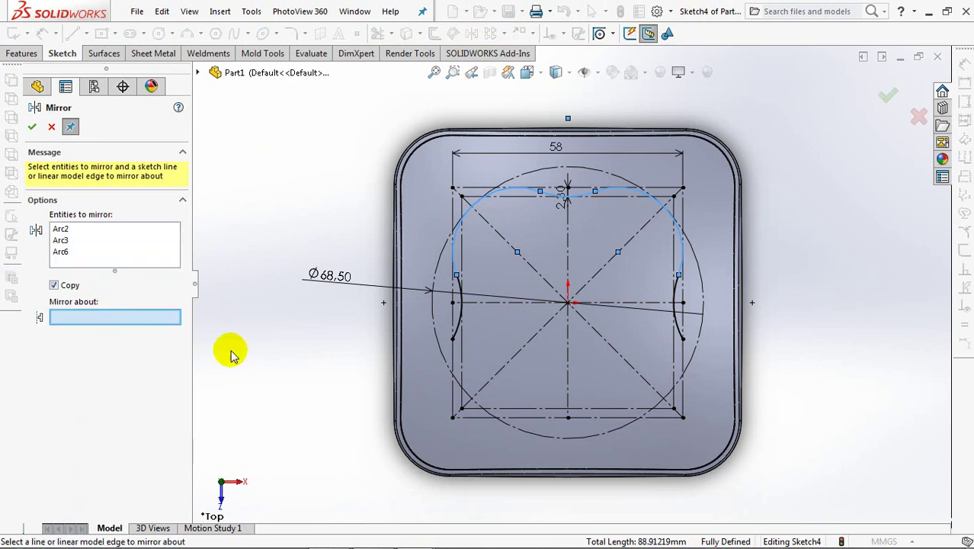
pyautogui.click(634, 301)
pyautogui.rightClick(634, 300)
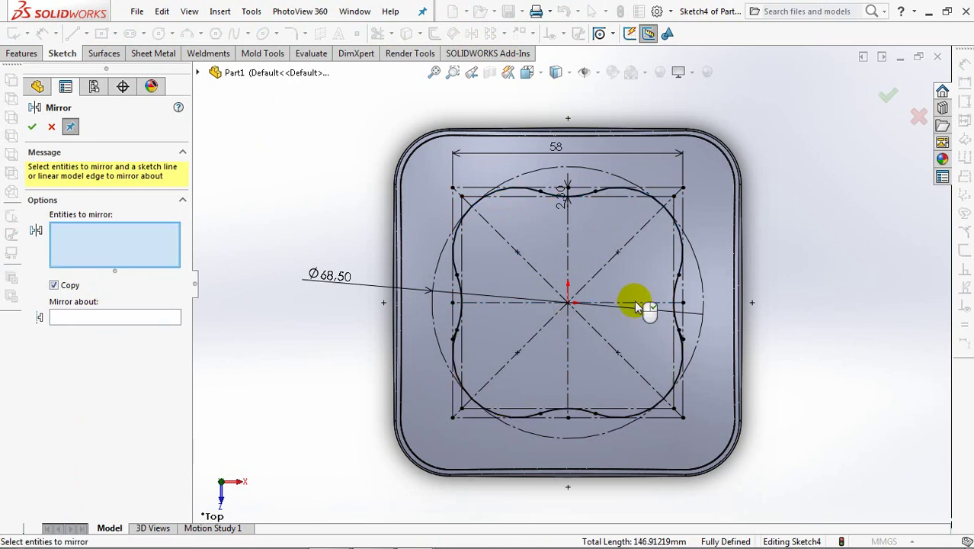
pyautogui.click(31, 126)
# Step: Power-trim the excess arcs into one closed four-lobed outline and exit Sketch4
pyautogui.scroll(1, 403, 349)
pyautogui.scroll(2, 471, 316)
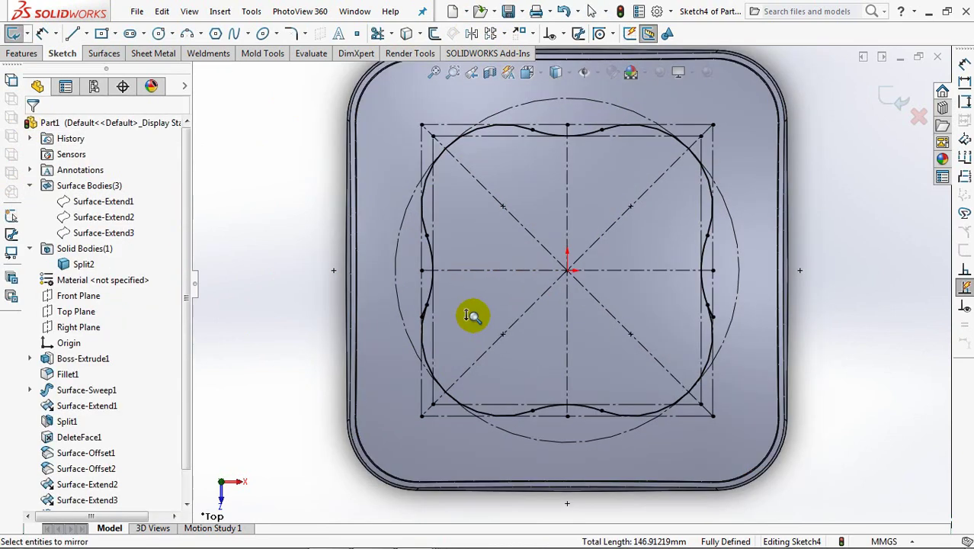
pyautogui.scroll(2, 471, 315)
pyautogui.click(378, 33)
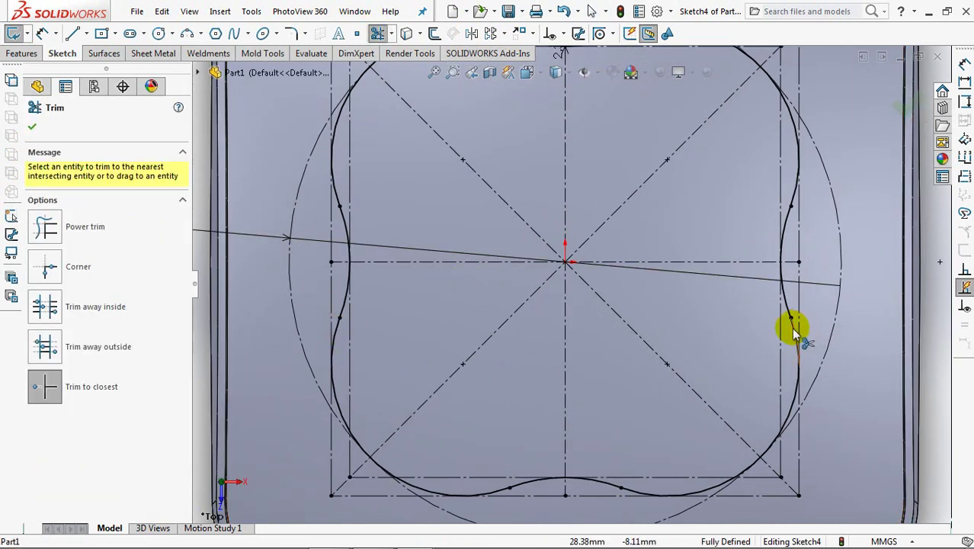
pyautogui.press('f')
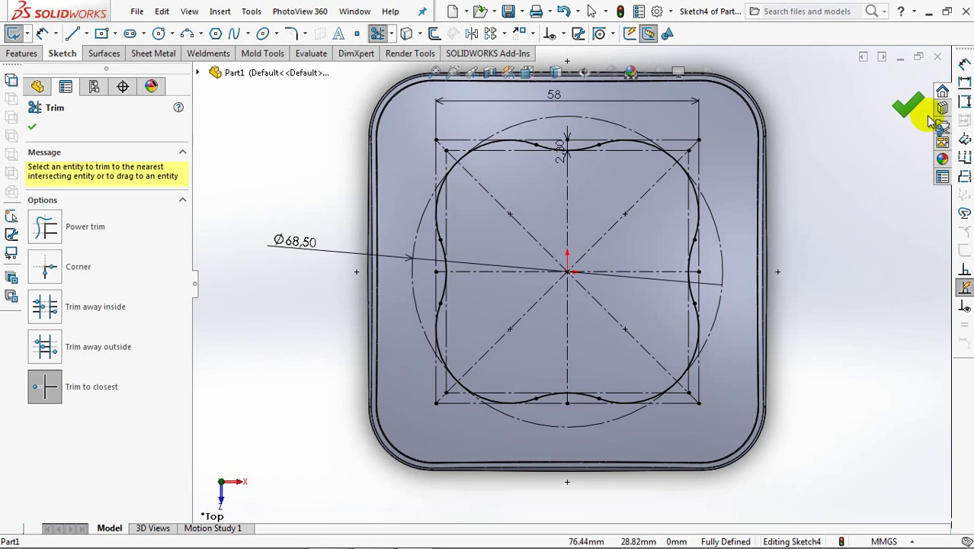
pyautogui.click(903, 103)
pyautogui.click(901, 104)
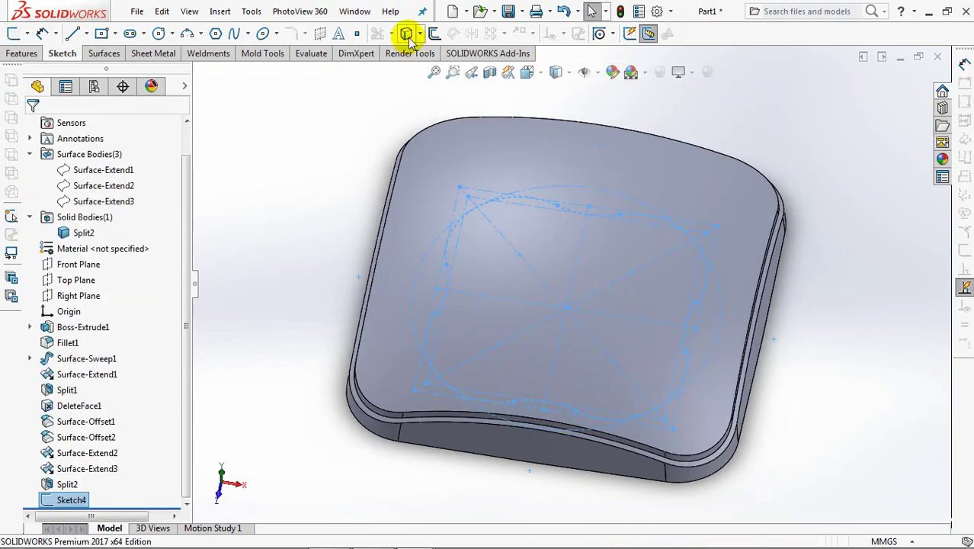
# Step: Project Sketch4 onto the domed top face as Split Line1, then view in isometric
pyautogui.click(19, 53)
pyautogui.click(455, 34)
pyautogui.click(467, 53)
pyautogui.click(485, 153)
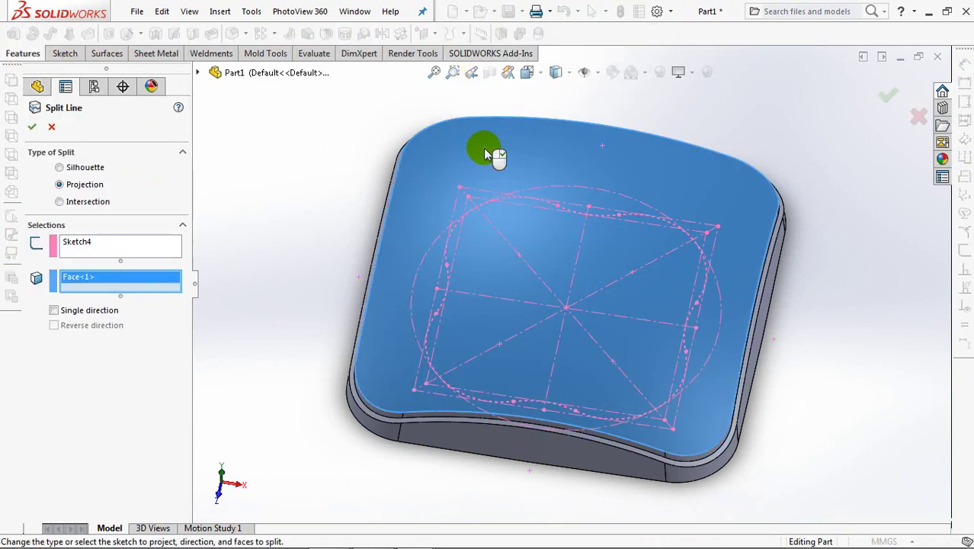
pyautogui.click(888, 95)
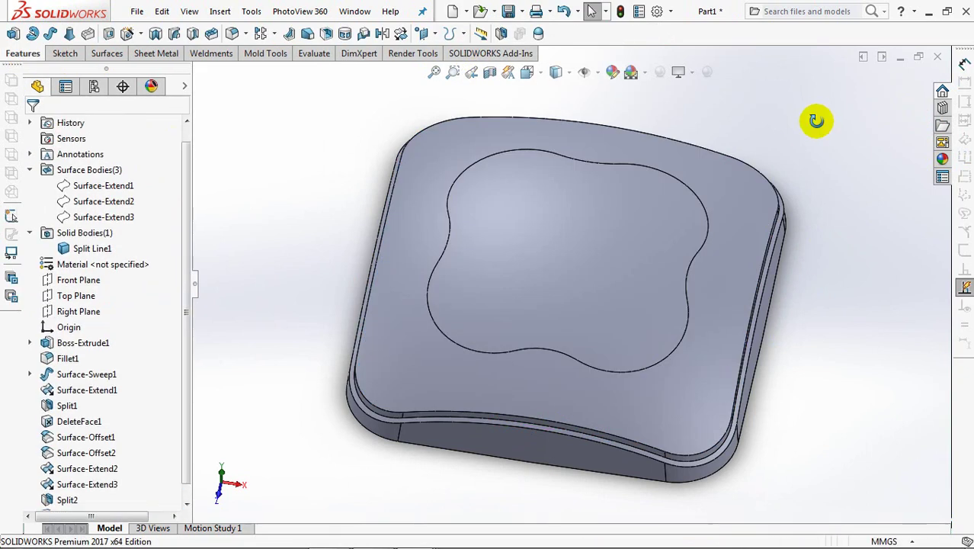
pyautogui.moveTo(809, 107); pyautogui.dragTo(802, 113, button='middle')
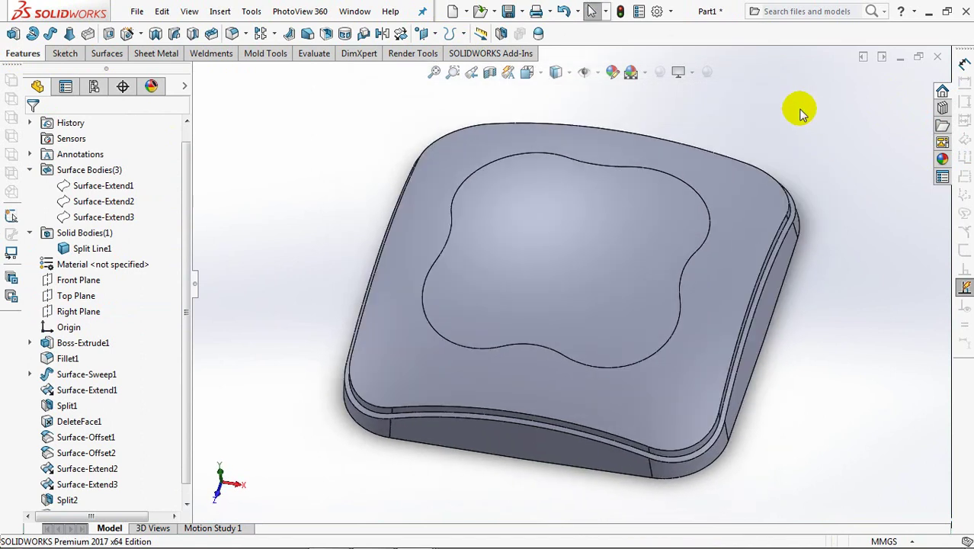
pyautogui.hotkey('ctrl', '7')
# Step: Copy the four-lobed face as a 0 mm offset surface and thicken it 3.00 mm, merged
pyautogui.click(109, 54)
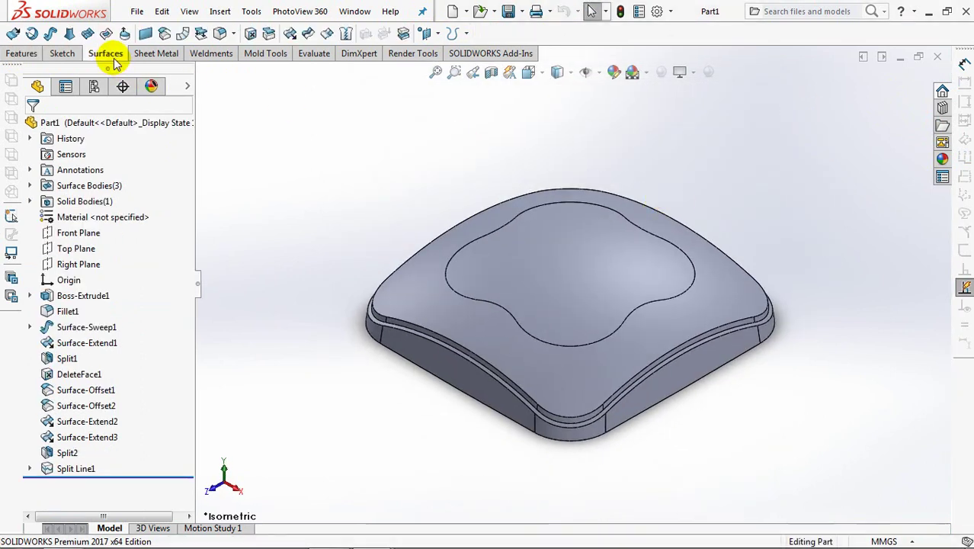
pyautogui.click(163, 35)
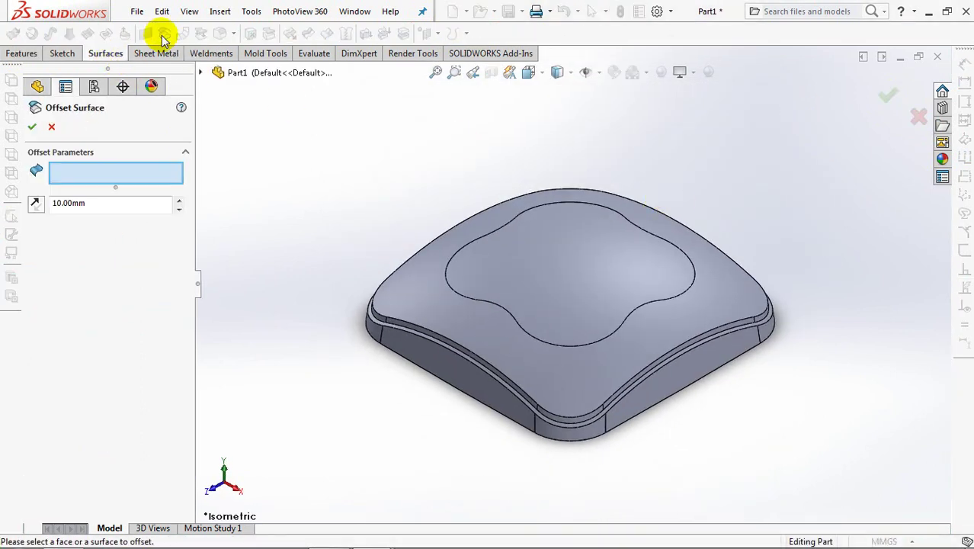
pyautogui.click(505, 258)
pyautogui.rightClick(505, 259)
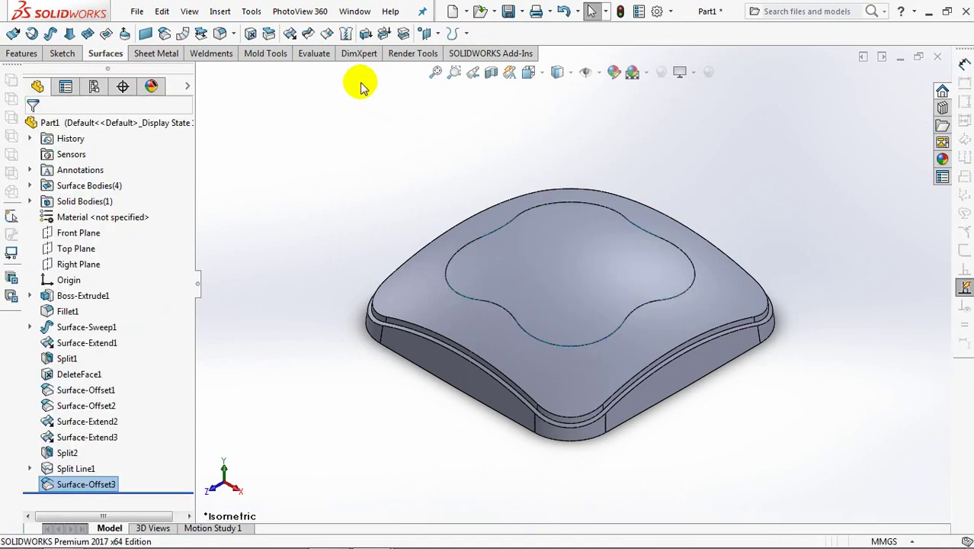
pyautogui.click(364, 36)
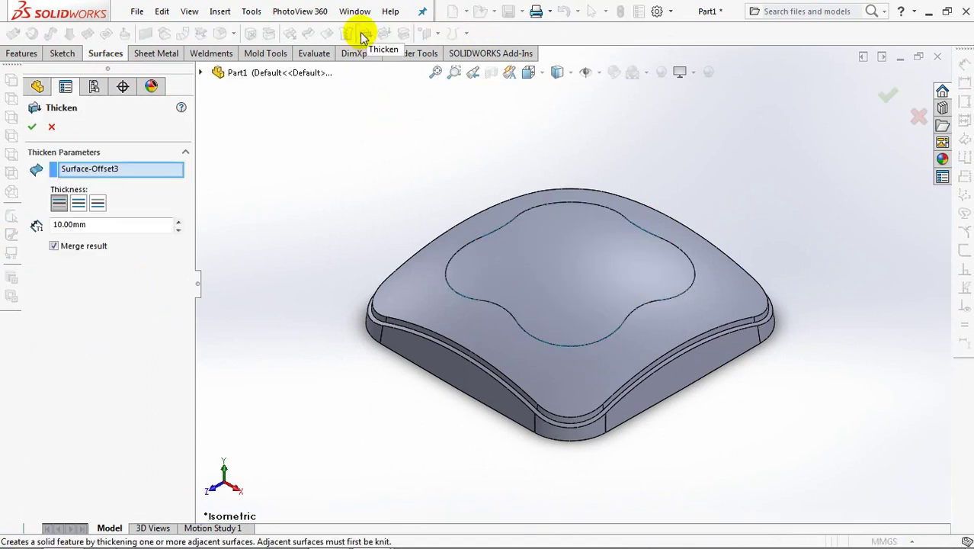
pyautogui.write('3')
pyautogui.click(35, 222)
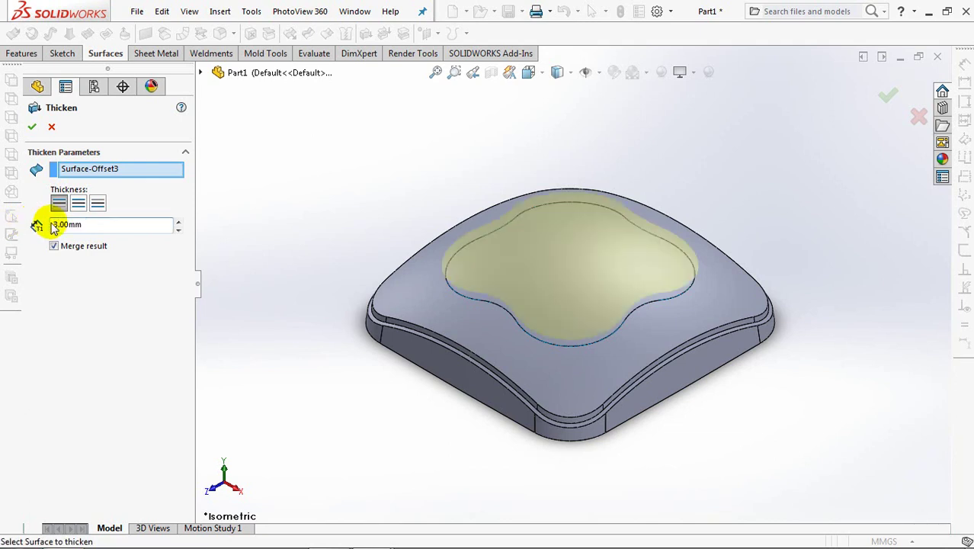
pyautogui.click(33, 129)
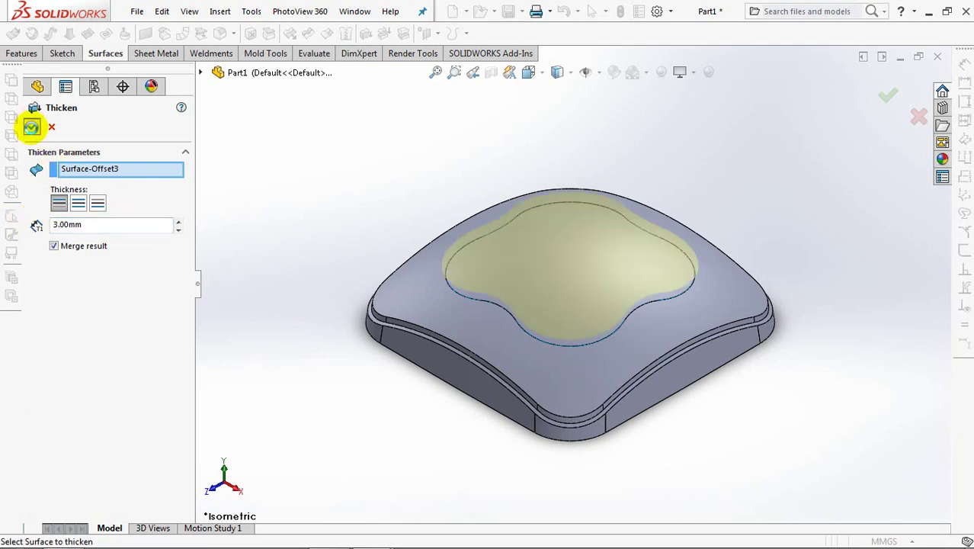
pyautogui.click(32, 127)
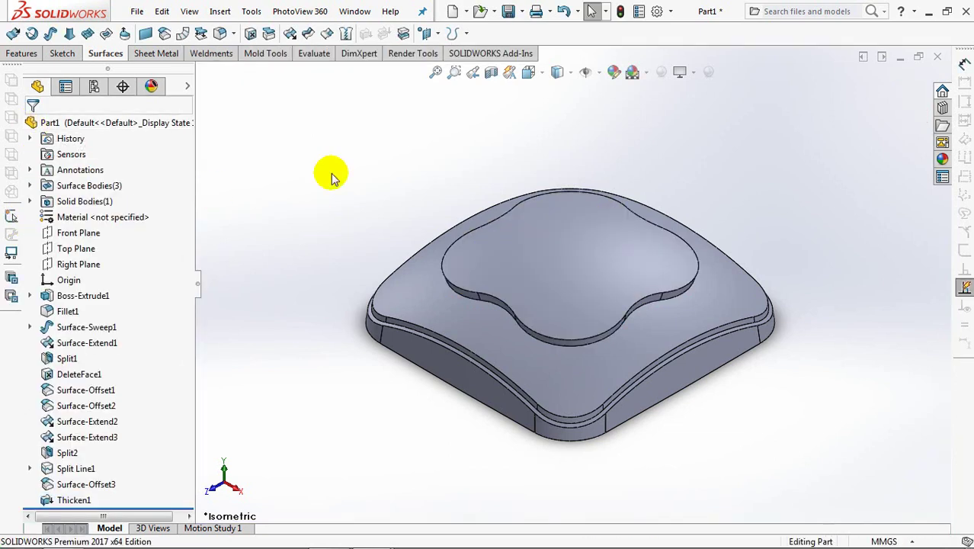
# Step: Start a parting-line Draft at 1.00° and expand the part tree
pyautogui.click(11, 56)
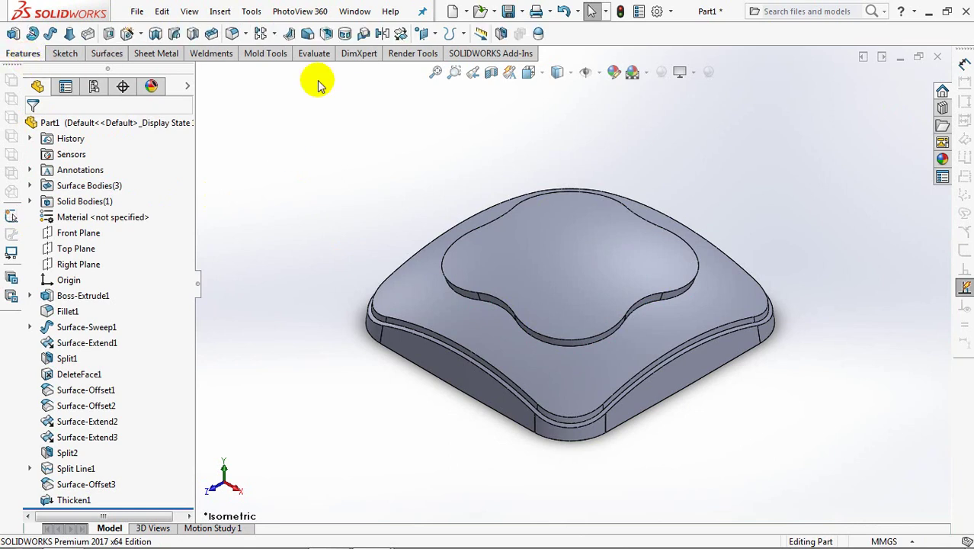
pyautogui.click(307, 35)
pyautogui.click(202, 72)
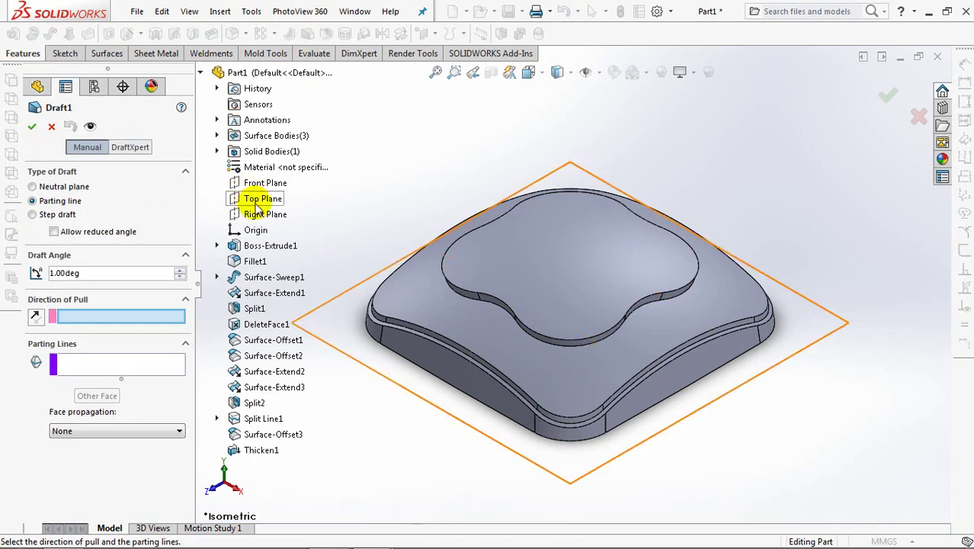
# Step: Draft the pad's tangent edge loop 5° using Top Plane as the pull direction
pyautogui.click(256, 205)
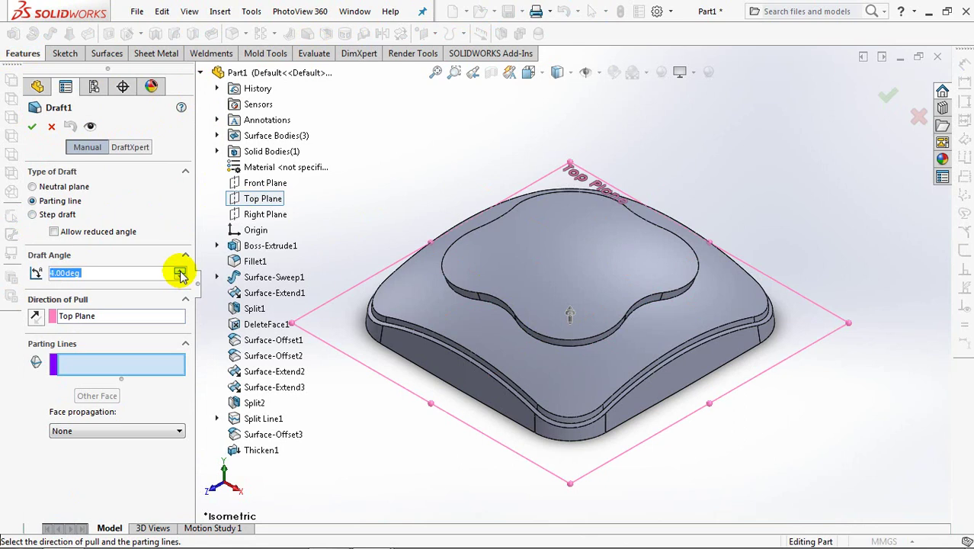
pyautogui.rightClick(579, 343)
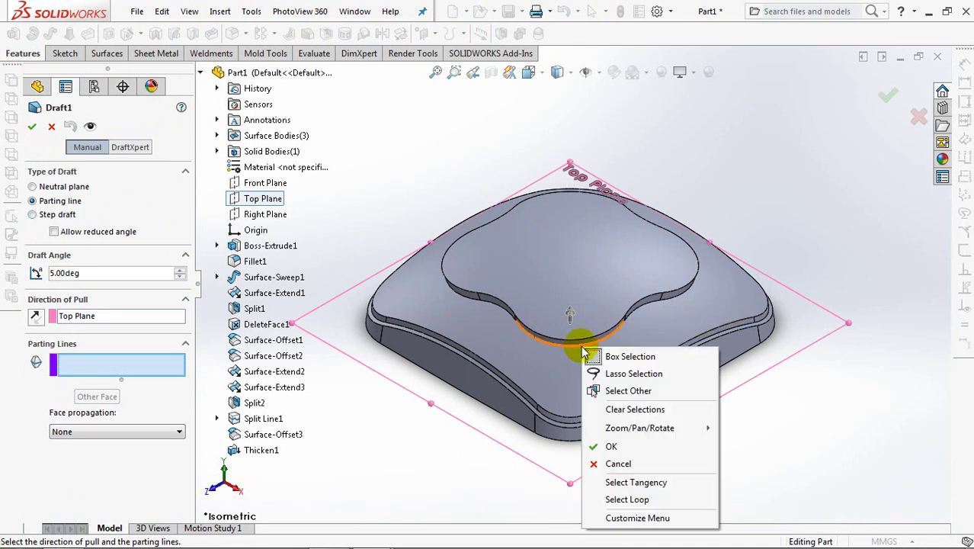
pyautogui.click(640, 483)
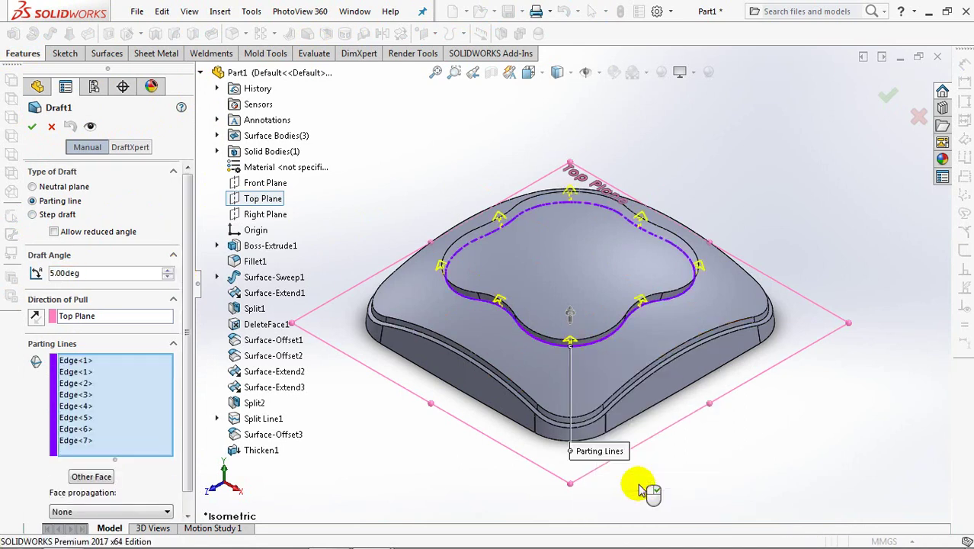
pyautogui.click(33, 127)
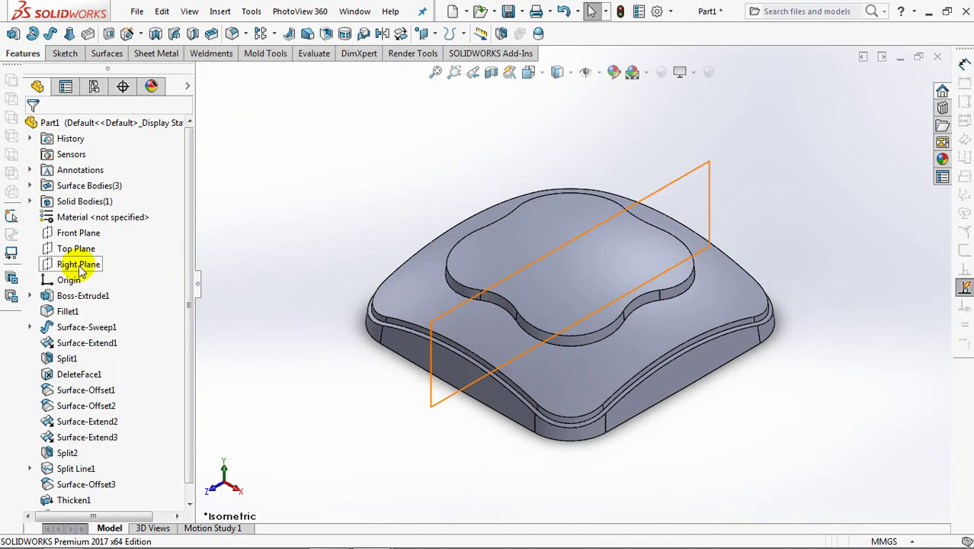
# Step: Sketch on Top Plane a 1.50 mm inward offset of the lobed outline as Sketch5
pyautogui.click(72, 251)
pyautogui.click(70, 228)
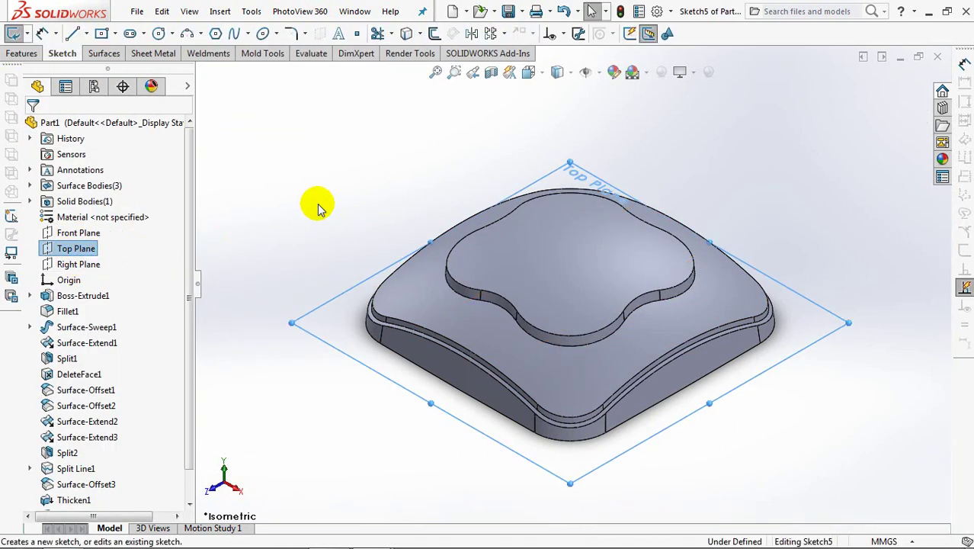
pyautogui.click(433, 33)
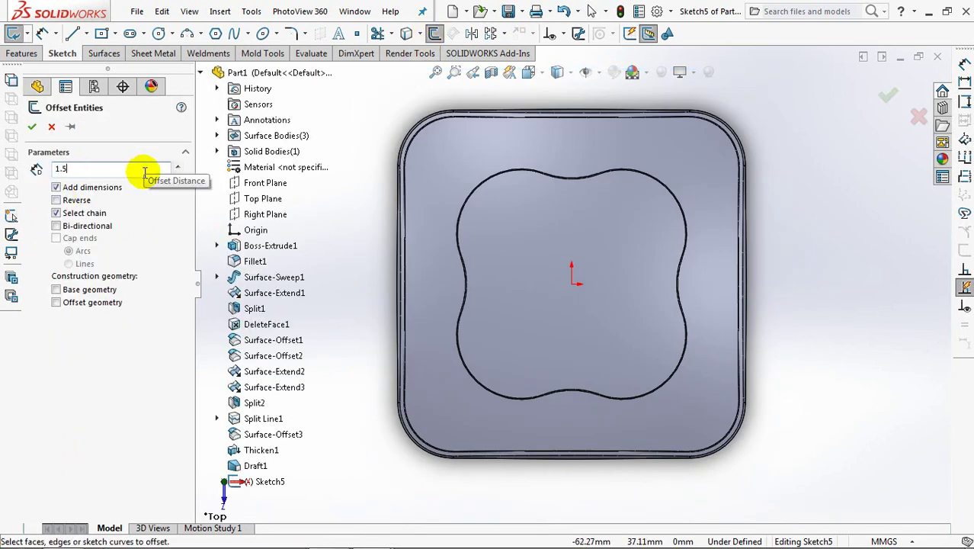
pyautogui.click(555, 217)
pyautogui.click(886, 92)
pyautogui.click(887, 92)
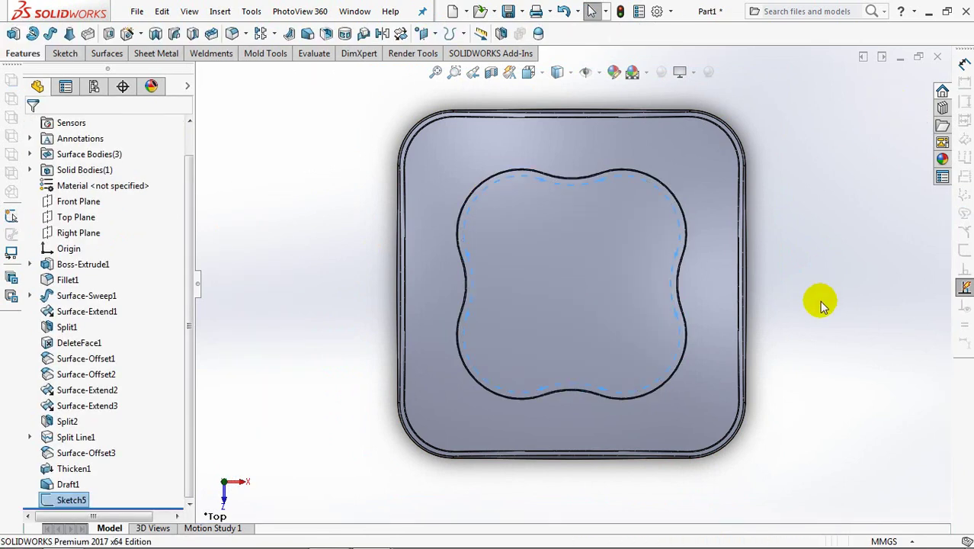
# Step: Split the pad's top face along Sketch5
pyautogui.moveTo(819, 293); pyautogui.dragTo(795, 169, button='middle')
pyautogui.click(107, 54)
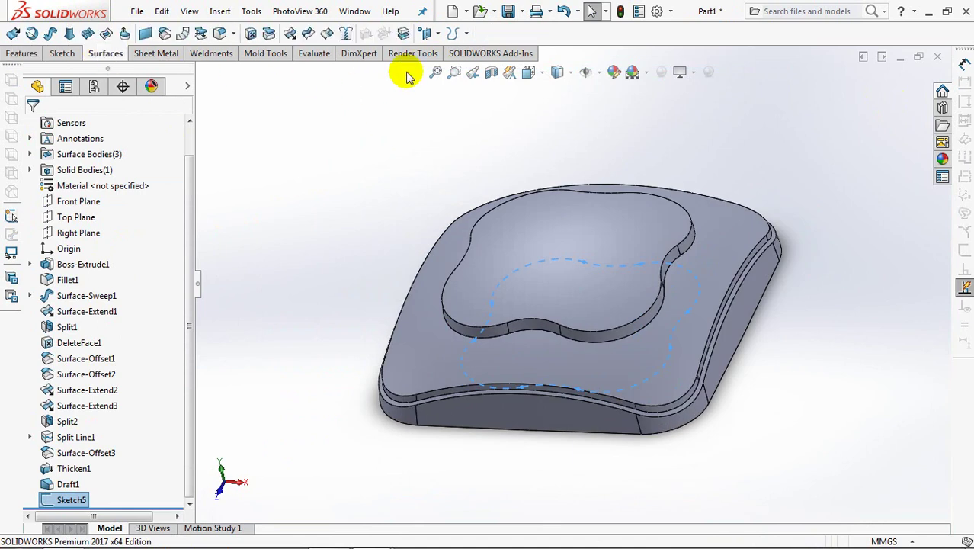
pyautogui.click(458, 33)
pyautogui.click(478, 50)
pyautogui.click(538, 232)
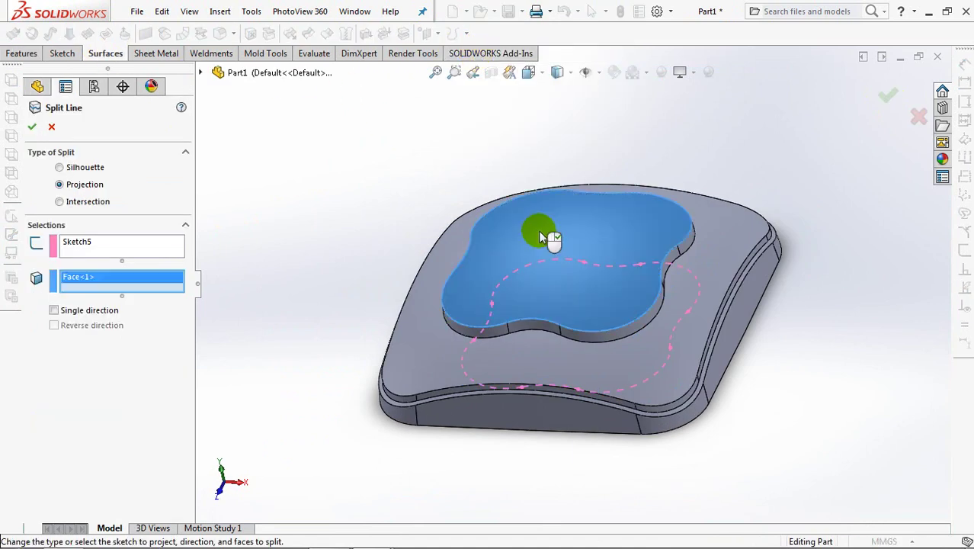
pyautogui.rightClick(534, 232)
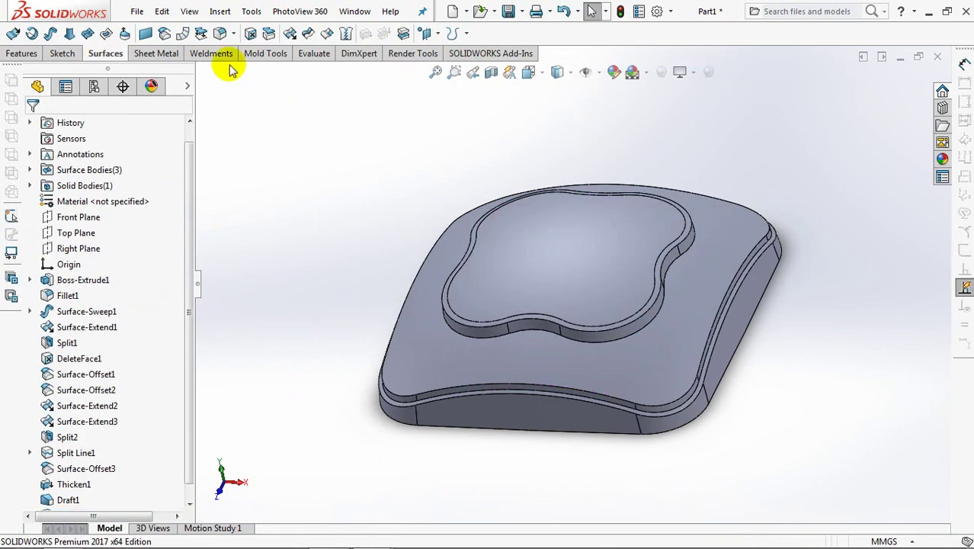
# Step: Copy the inner lobed face as a surface and thicken it 29.00 mm into the knob column
pyautogui.click(163, 32)
pyautogui.click(535, 246)
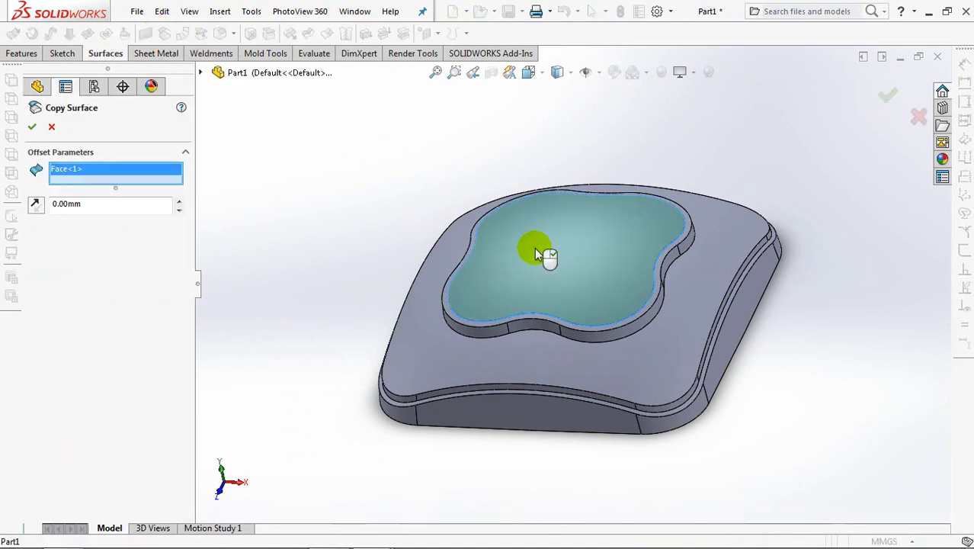
pyautogui.rightClick(534, 246)
pyautogui.click(364, 34)
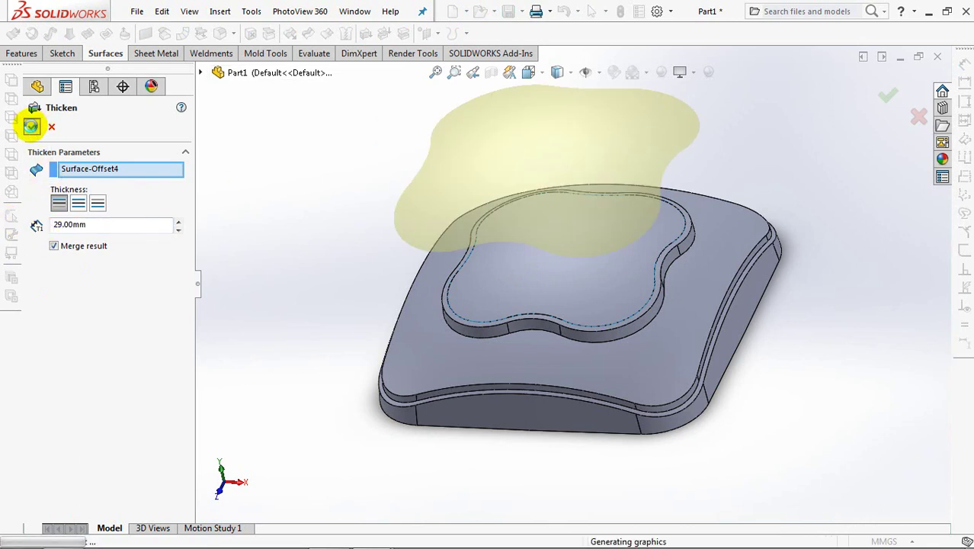
pyautogui.click(31, 127)
pyautogui.click(76, 233)
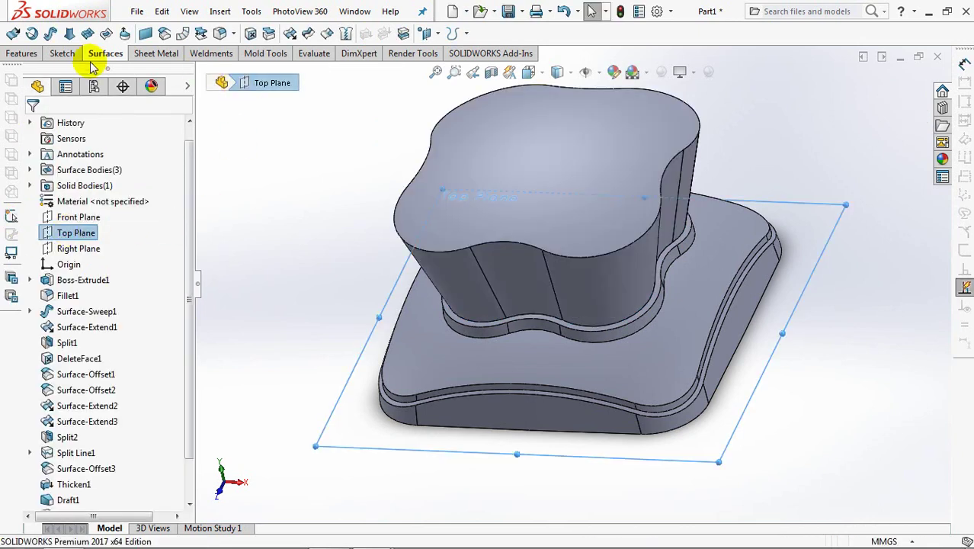
# Step: Draft the knob column 5° along its full tangent base-edge loop, then view isometric
pyautogui.click(307, 35)
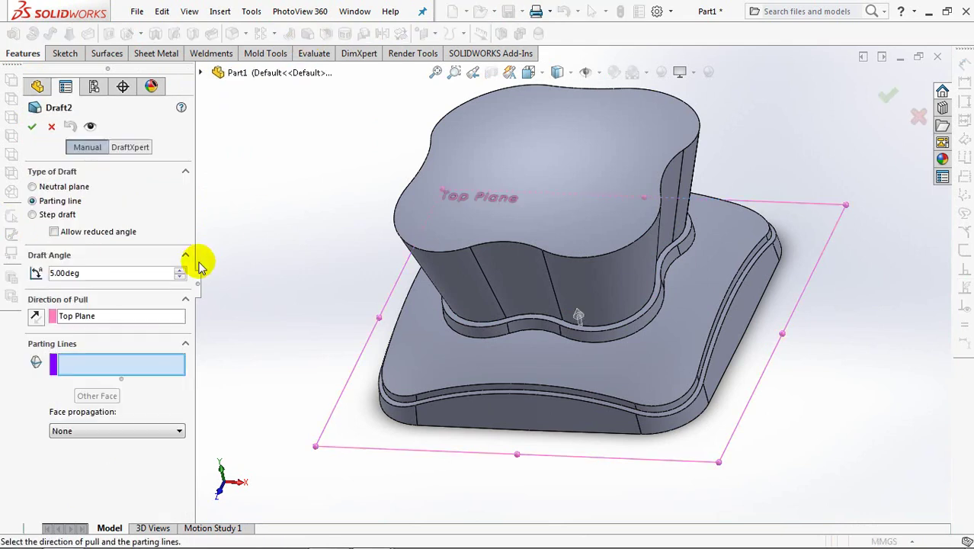
pyautogui.rightClick(602, 325)
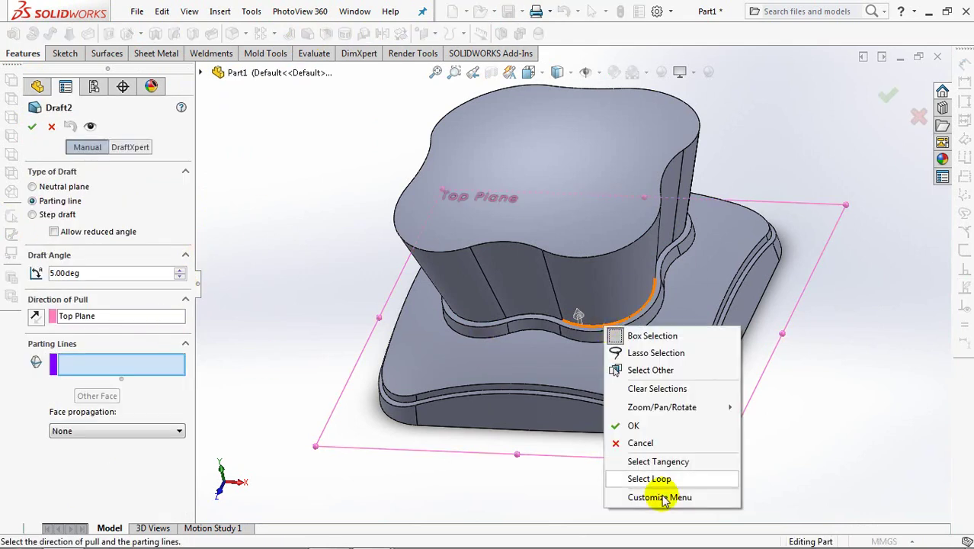
pyautogui.click(659, 461)
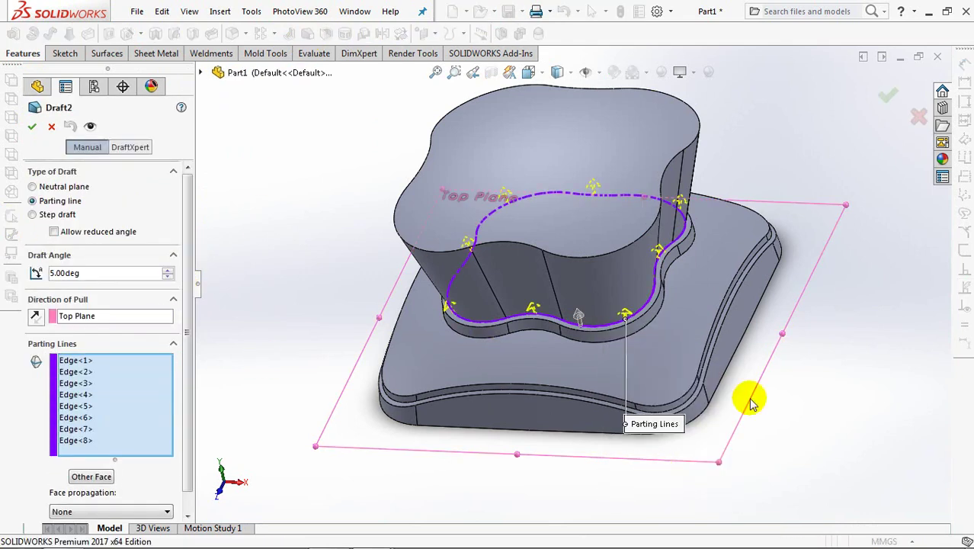
pyautogui.click(887, 95)
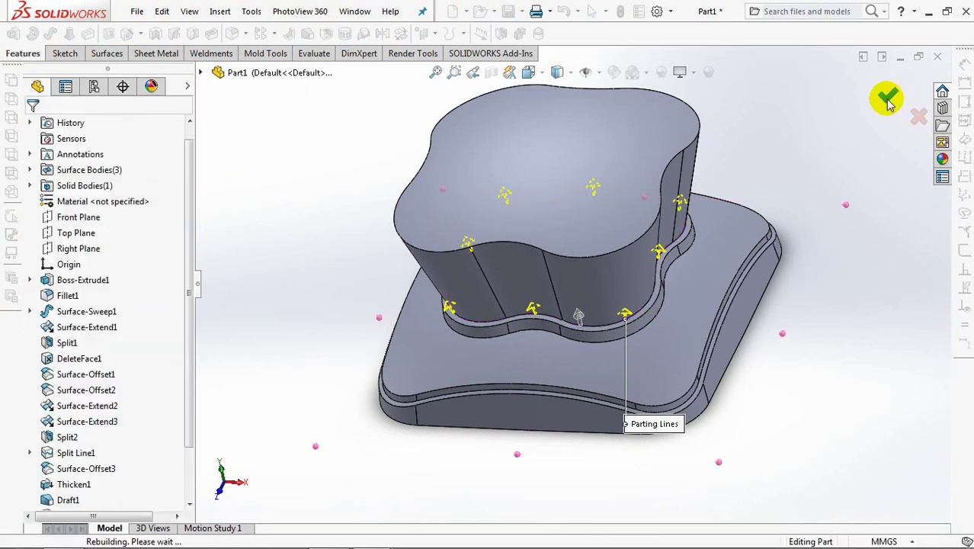
pyautogui.hotkey('ctrl', '7')
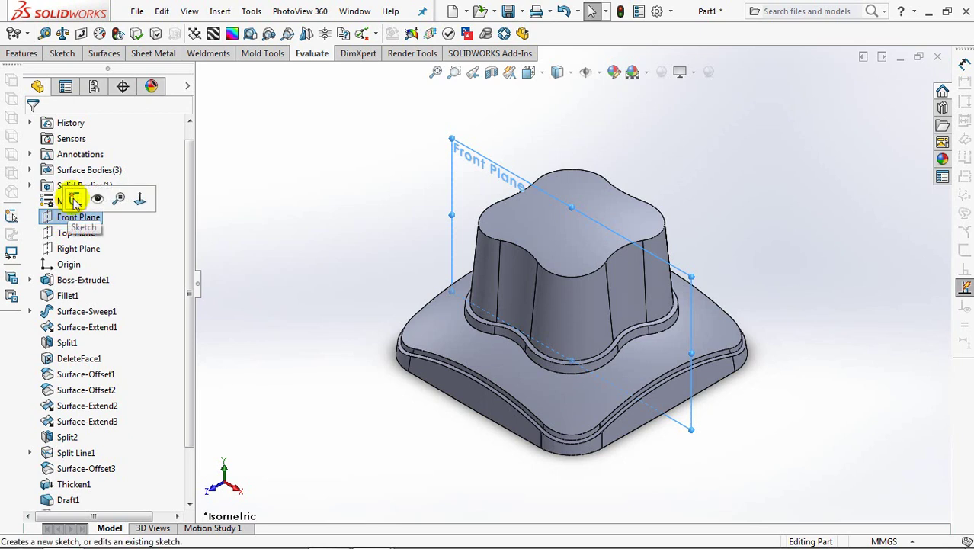
# Step: On Front Plane, convert the column's two silhouette edges into construction lines
pyautogui.click(65, 196)
pyautogui.click(402, 33)
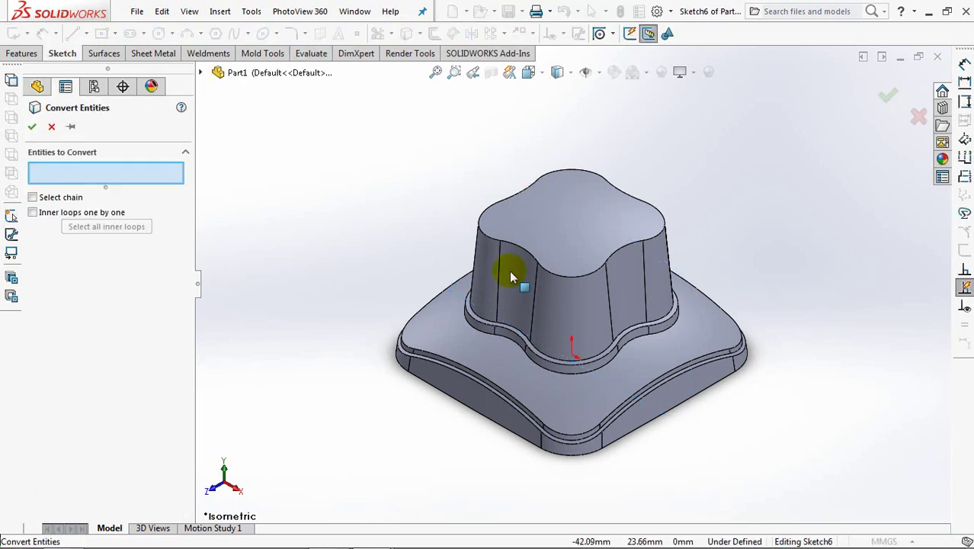
pyautogui.click(625, 295)
pyautogui.moveTo(382, 239)
pyautogui.mouseDown(button='middle')
pyautogui.moveTo(472, 263)
pyautogui.moveTo(515, 299)
pyautogui.mouseUp(button='middle')
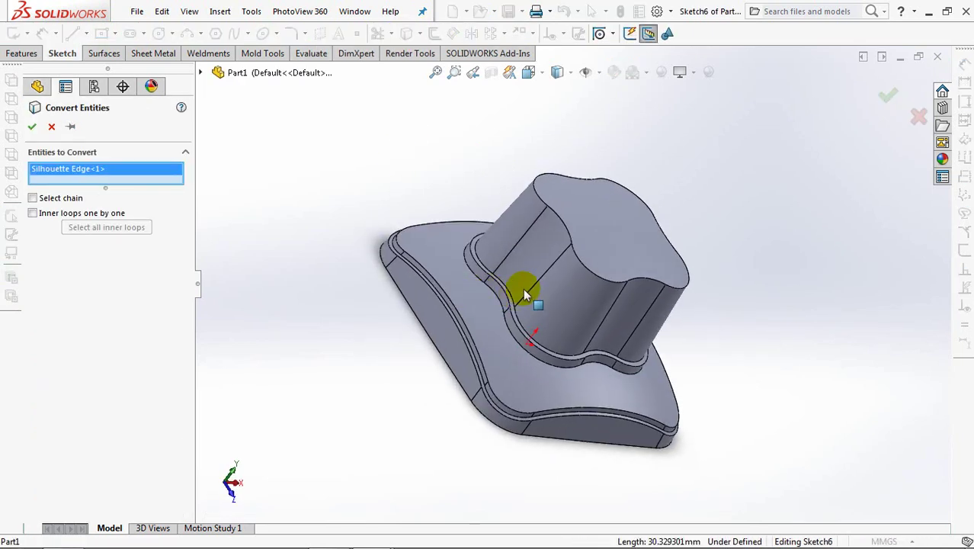
pyautogui.click(533, 263)
pyautogui.click(32, 126)
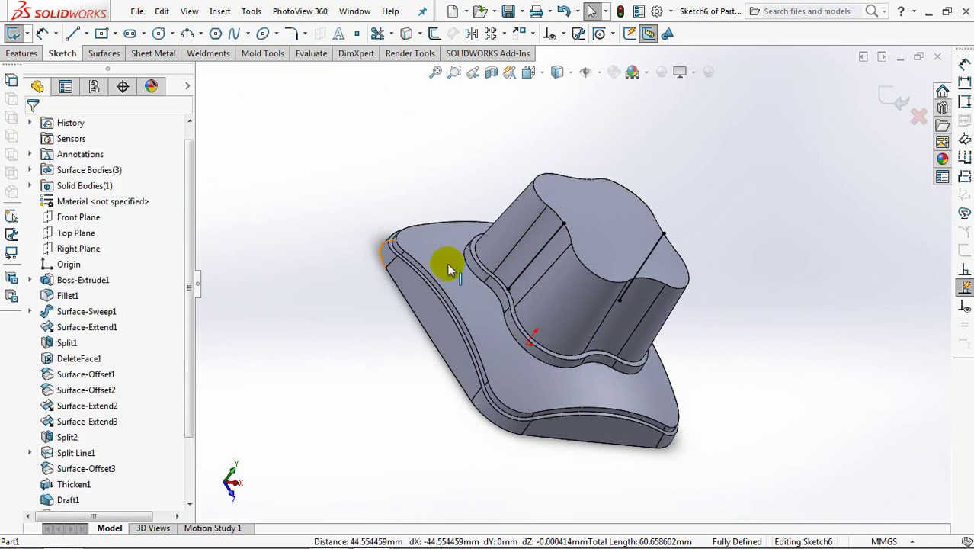
pyautogui.moveTo(446, 125); pyautogui.dragTo(690, 341)
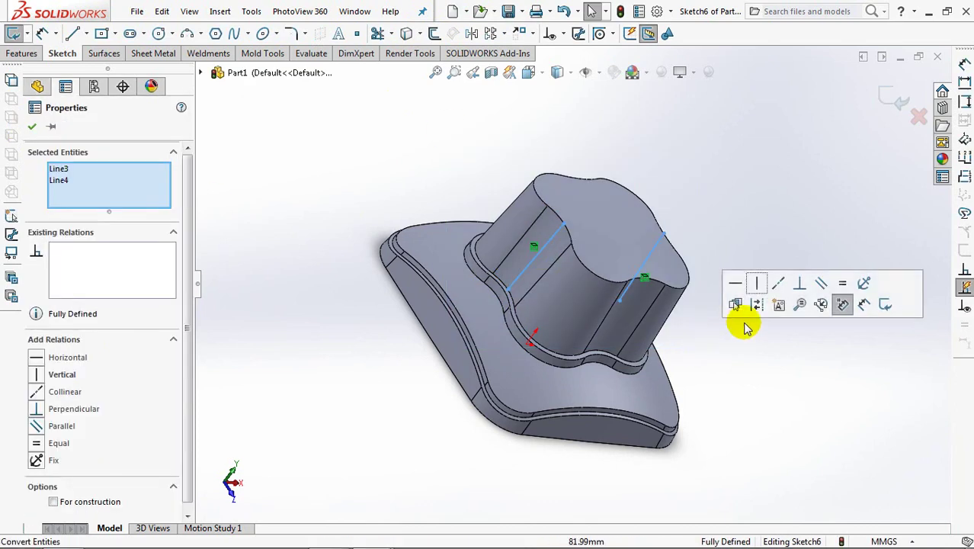
pyautogui.click(758, 306)
pyautogui.click(741, 246)
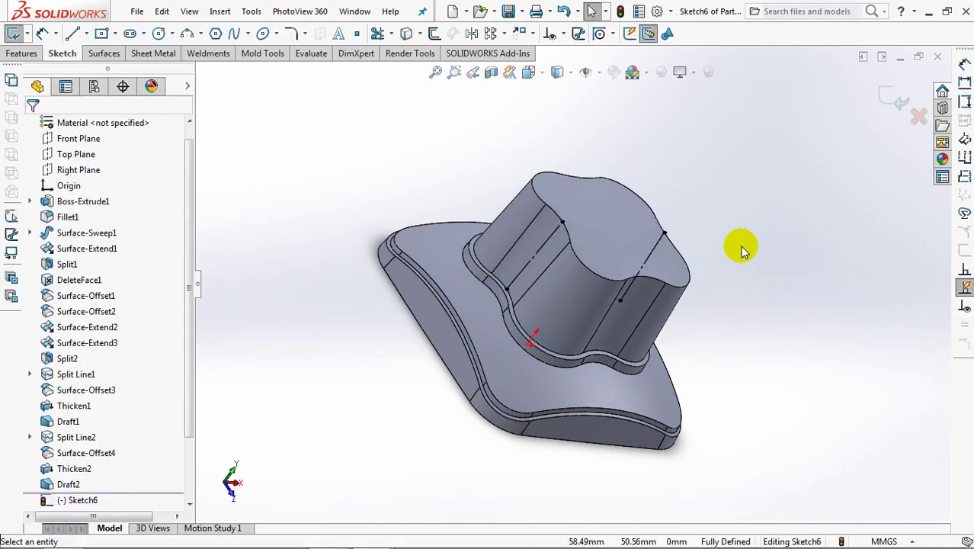
pyautogui.hotkey('ctrl', '1')
pyautogui.scroll(2, 114, 153)
# Step: Draw a vertical centerline from the origin and a three-point arc across the knob top
pyautogui.click(86, 34)
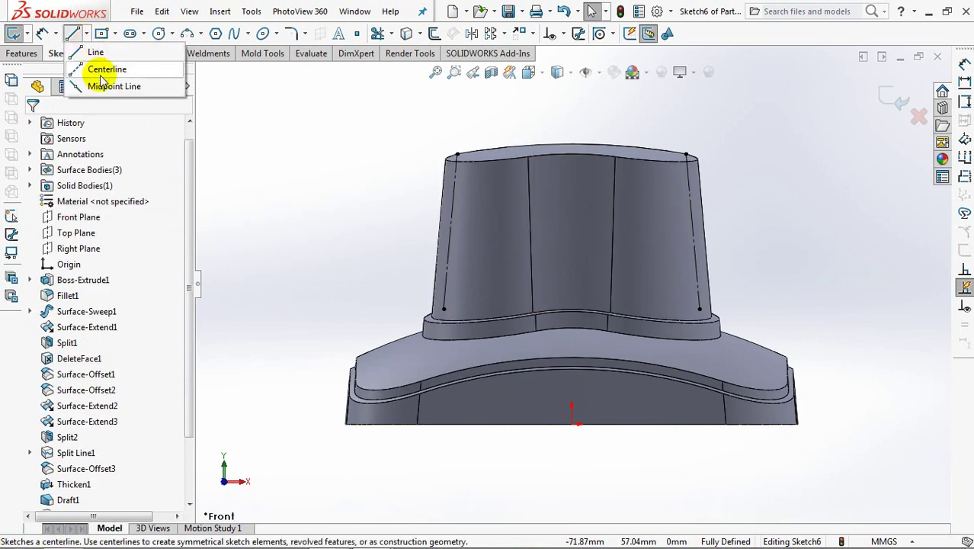
pyautogui.click(99, 63)
pyautogui.click(571, 424)
pyautogui.click(571, 155)
pyautogui.rightClick(583, 160)
pyautogui.click(598, 161)
pyautogui.click(187, 33)
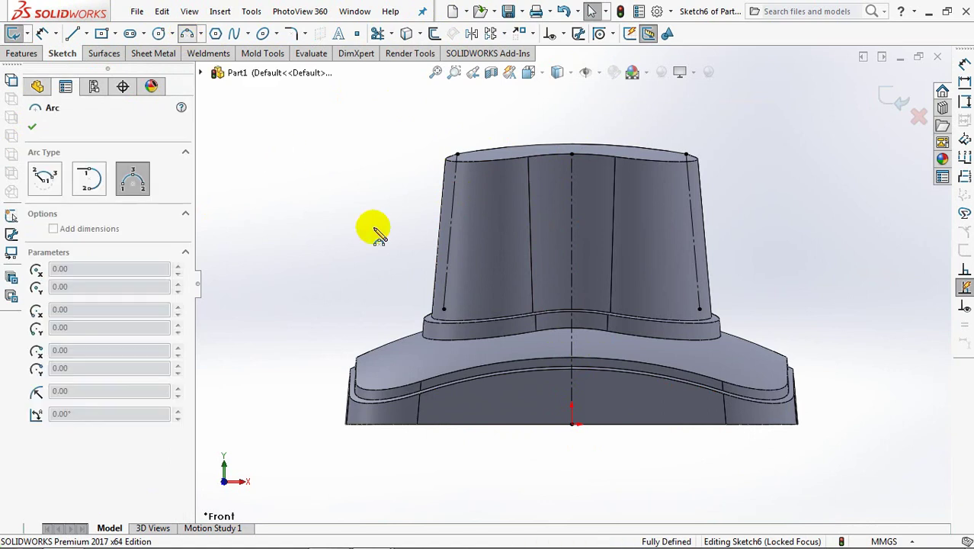
pyautogui.click(690, 203)
pyautogui.click(583, 179)
pyautogui.rightClick(597, 181)
pyautogui.click(604, 189)
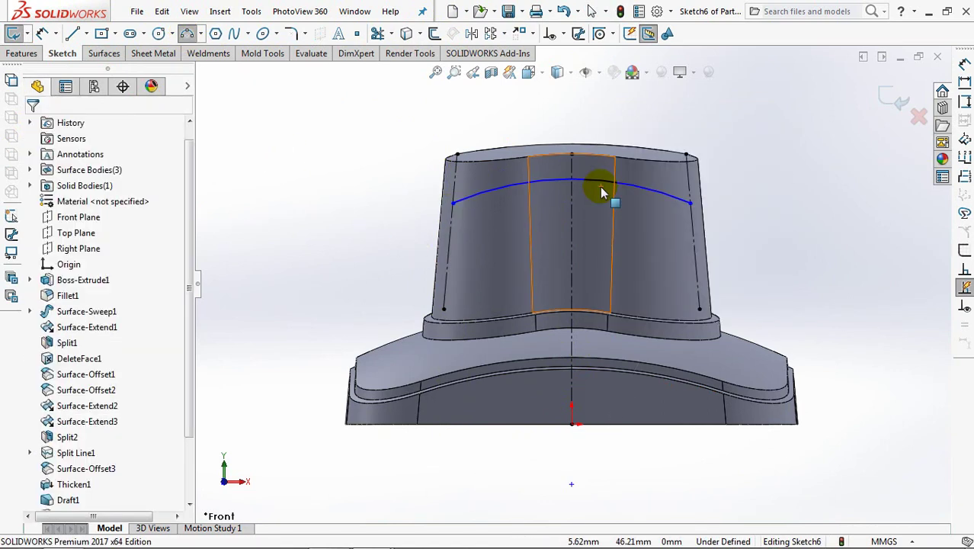
# Step: Make the arc's two endpoints horizontal to each other
pyautogui.click(557, 33)
pyautogui.click(594, 68)
pyautogui.click(571, 485)
pyautogui.click(572, 424)
pyautogui.click(453, 203)
pyautogui.click(689, 202)
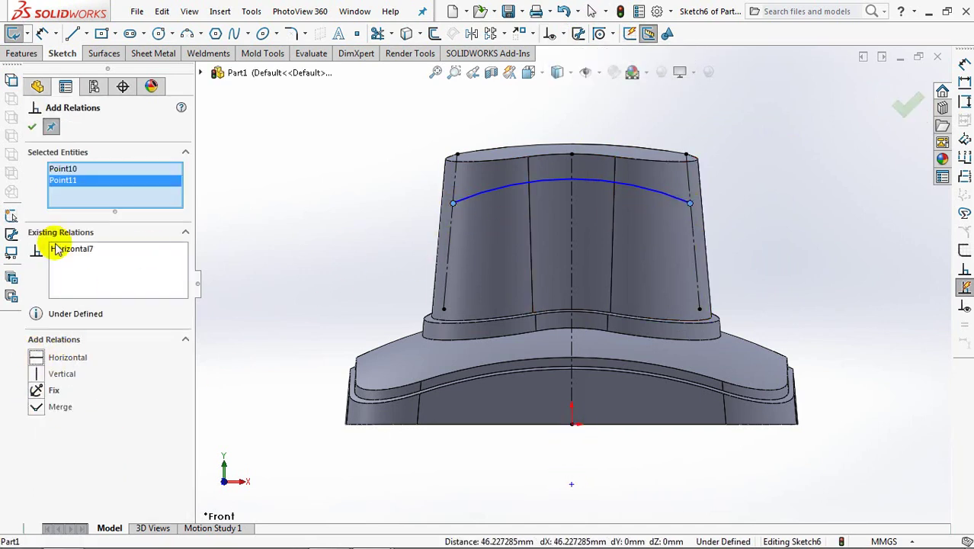
pyautogui.click(32, 129)
# Step: Dimension the arc endpoint 45 mm above the origin
pyautogui.click(42, 33)
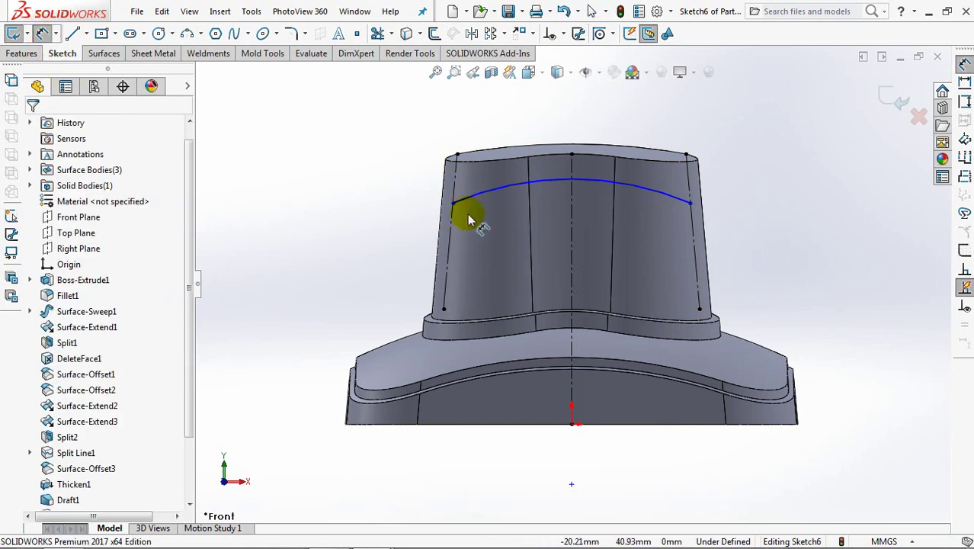
pyautogui.click(454, 228)
pyautogui.click(571, 423)
pyautogui.click(267, 324)
pyautogui.write('45')
pyautogui.click(210, 317)
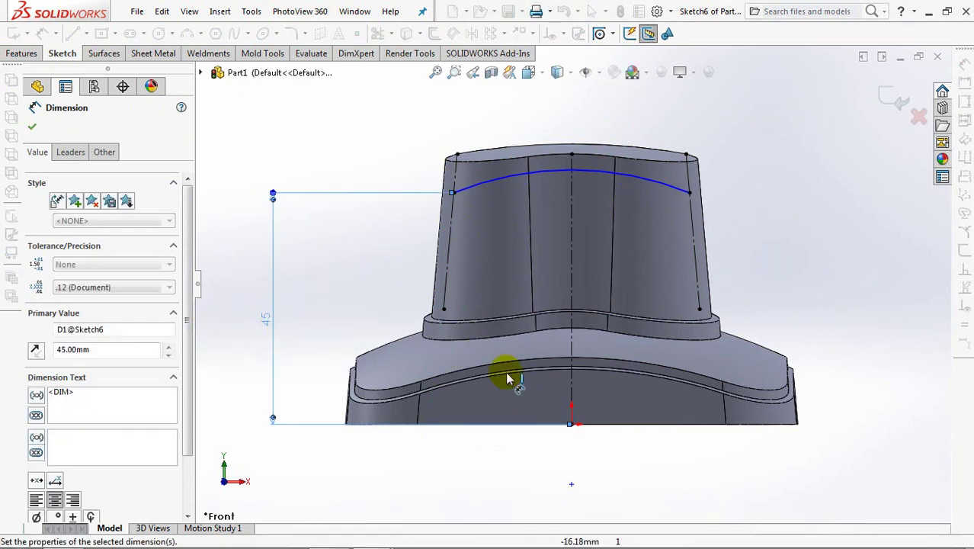
# Step: Dimension the arc's crown 49 mm above the origin using the Min arc condition, then exit
pyautogui.click(587, 168)
pyautogui.click(572, 420)
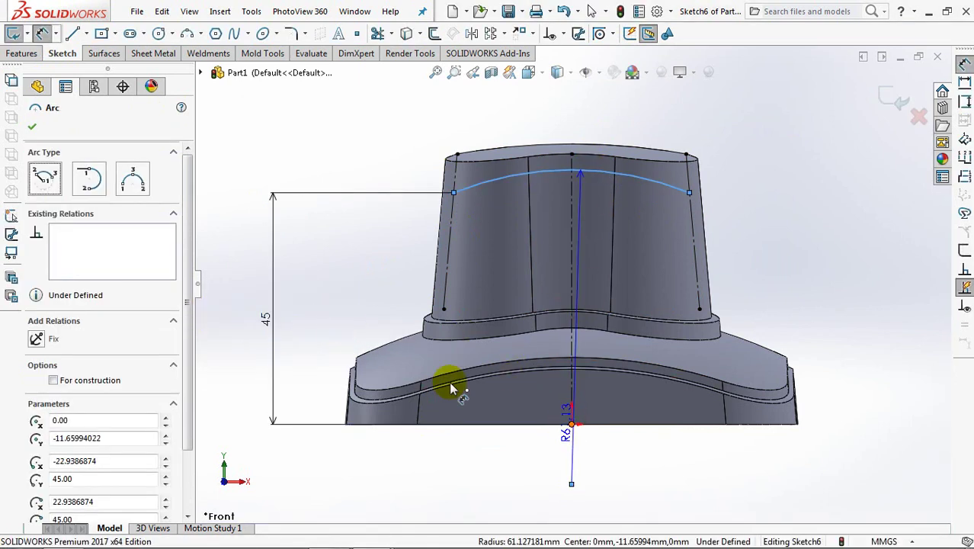
pyautogui.click(235, 321)
pyautogui.click(173, 309)
pyautogui.click(70, 151)
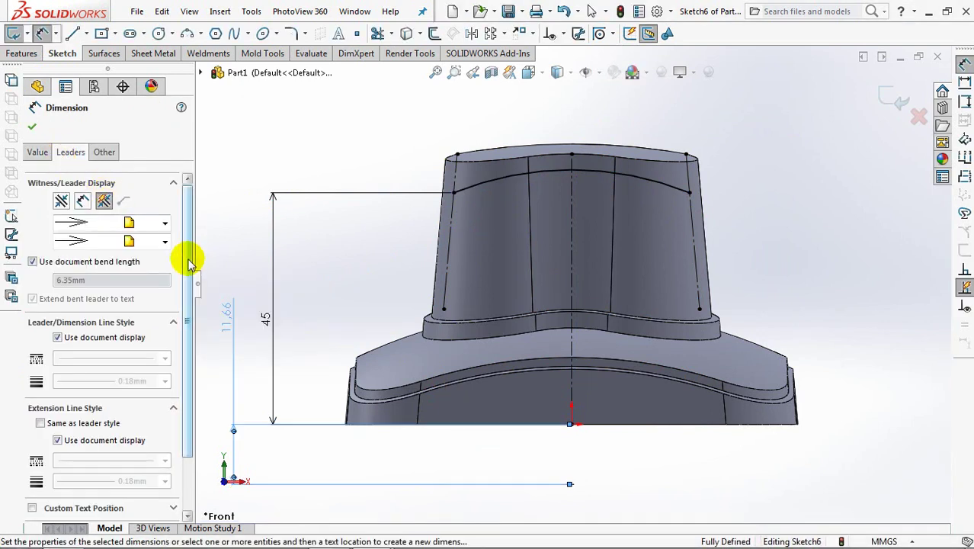
pyautogui.scroll(-3, 190, 263)
pyautogui.click(92, 493)
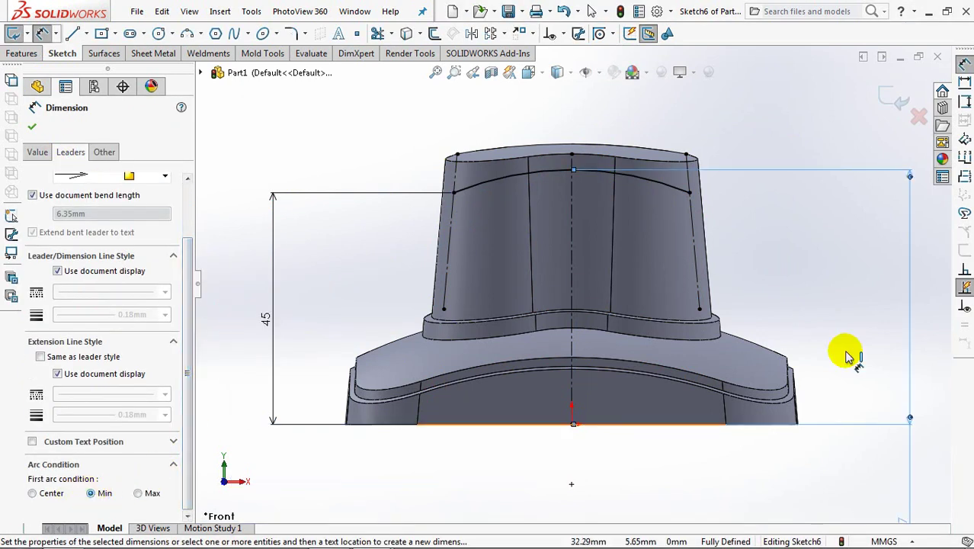
pyautogui.moveTo(226, 393); pyautogui.dragTo(228, 284)
pyautogui.doubleClick(227, 288)
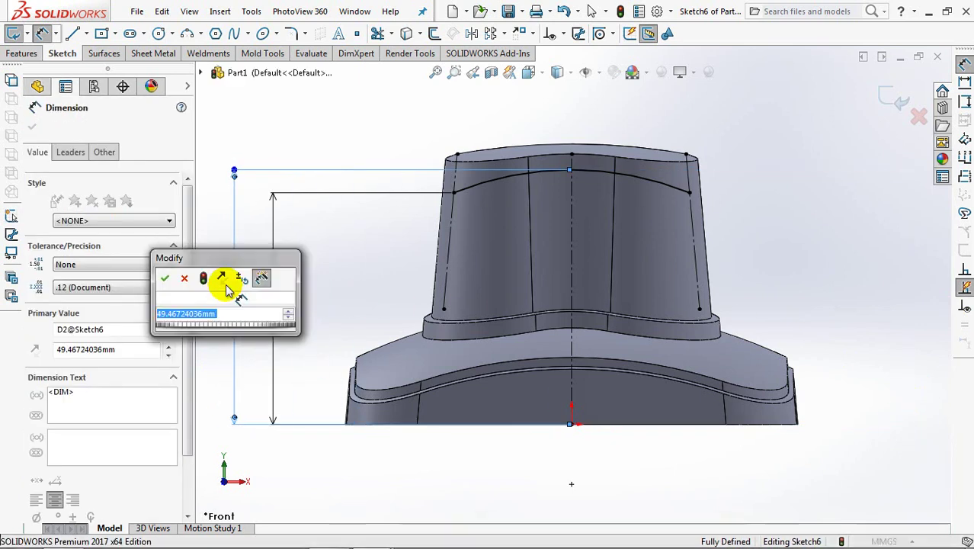
pyautogui.write('49')
pyautogui.click(165, 279)
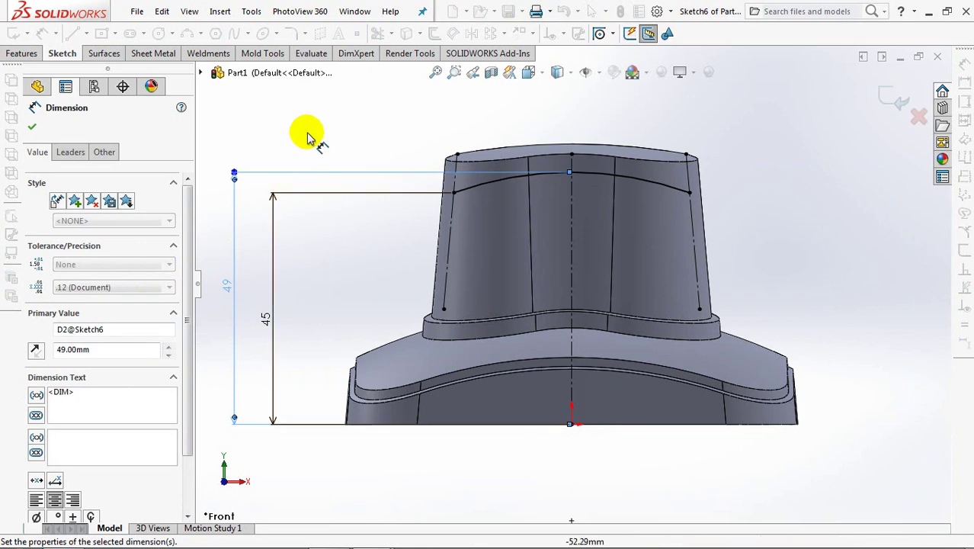
pyautogui.click(316, 156)
pyautogui.click(893, 106)
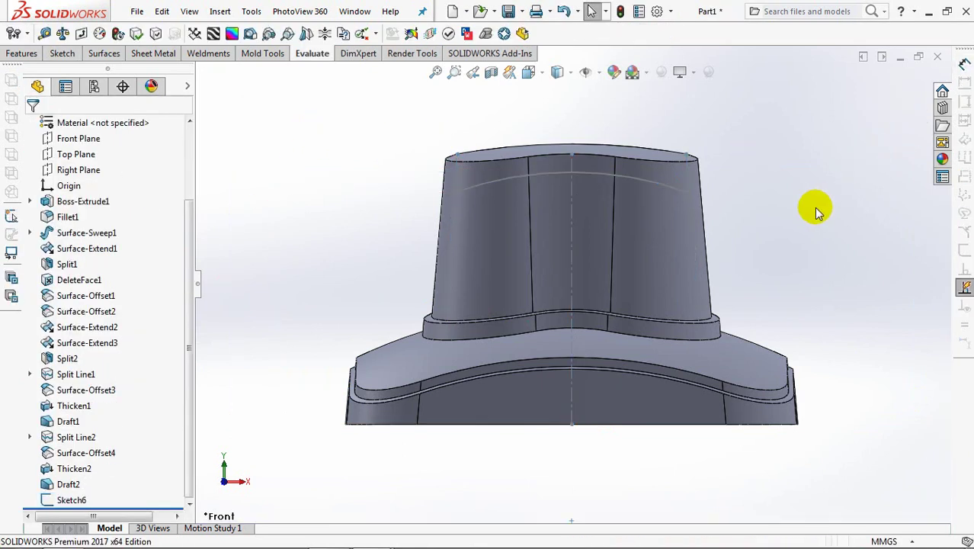
# Step: Copy Sketch6 and paste it onto the Right Plane as Sketch7
pyautogui.click(162, 10)
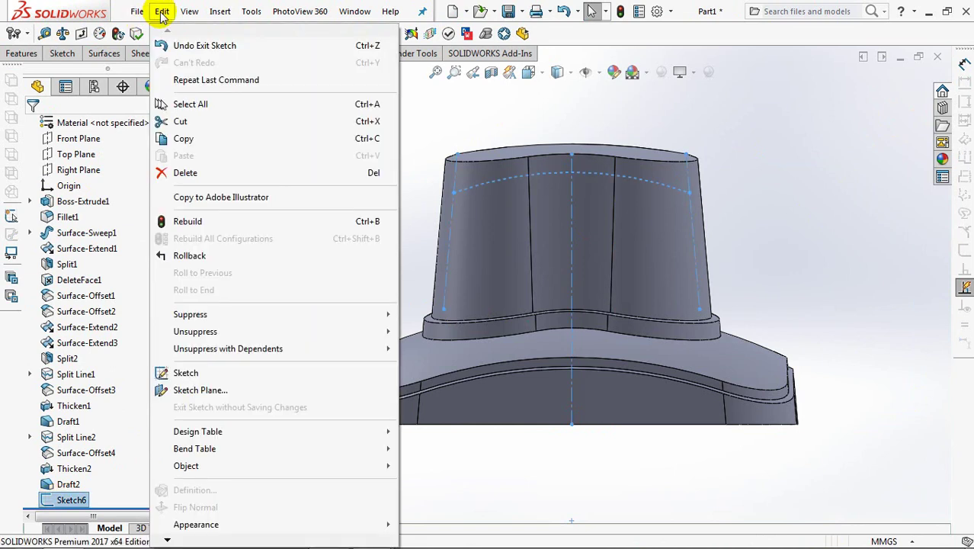
pyautogui.click(187, 138)
pyautogui.moveTo(313, 194); pyautogui.dragTo(342, 233, button='middle')
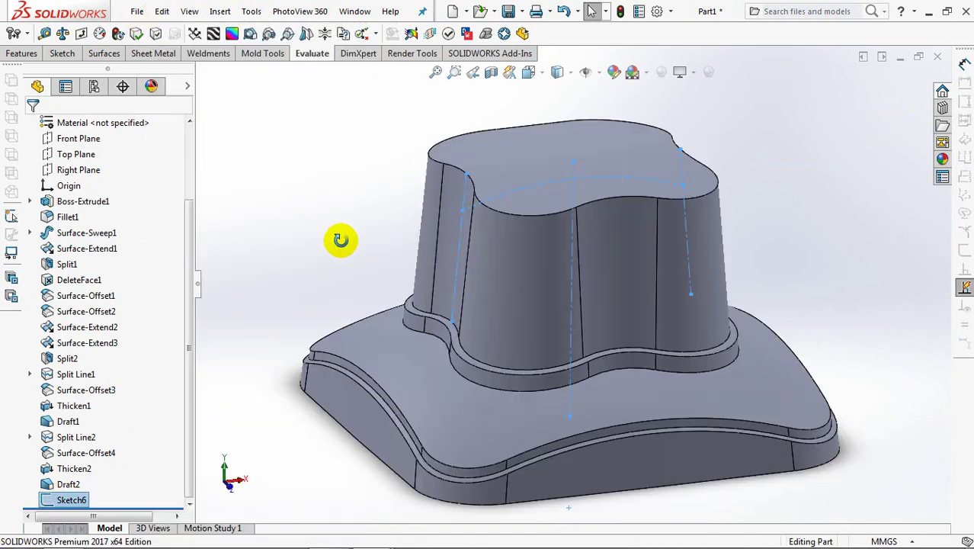
pyautogui.click(76, 169)
pyautogui.click(162, 11)
pyautogui.click(152, 150)
pyautogui.hotkey('ctrl', '7')
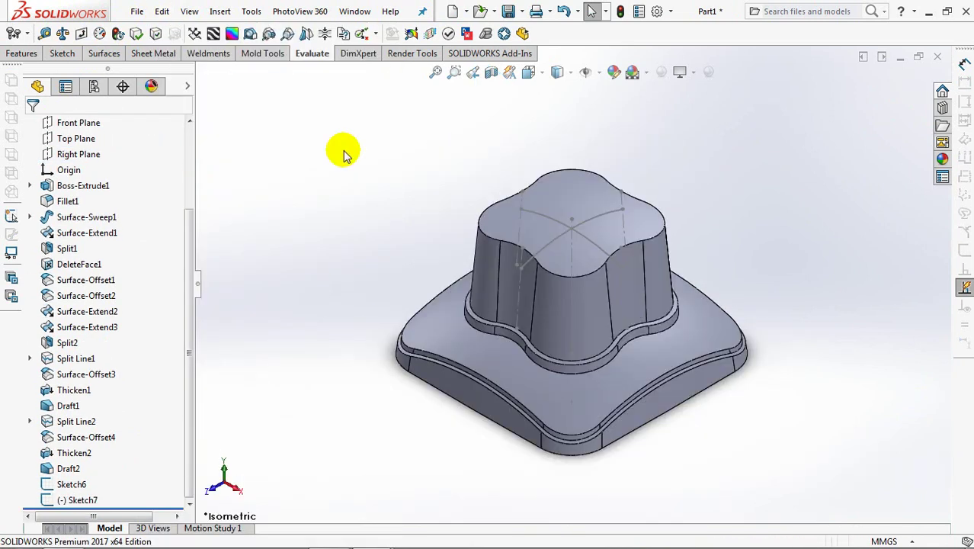
# Step: Sweep Sketch7 along Sketch6 in both directions as a surface, keeping normal constant
pyautogui.click(101, 55)
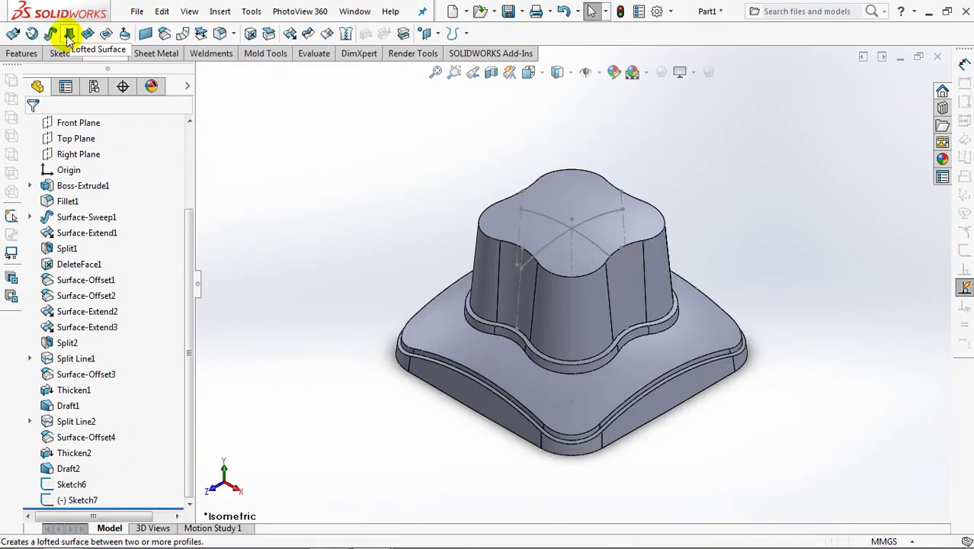
pyautogui.click(50, 35)
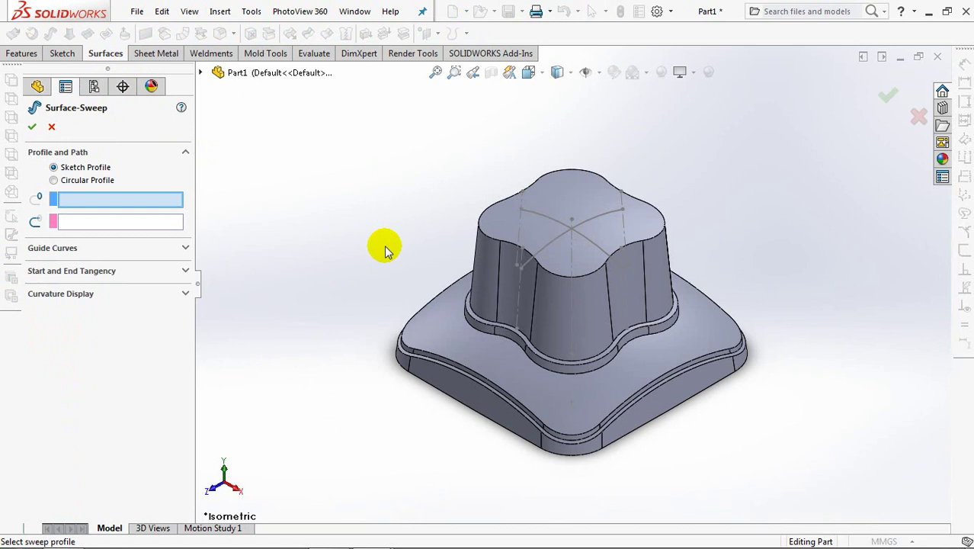
pyautogui.click(546, 247)
pyautogui.click(545, 220)
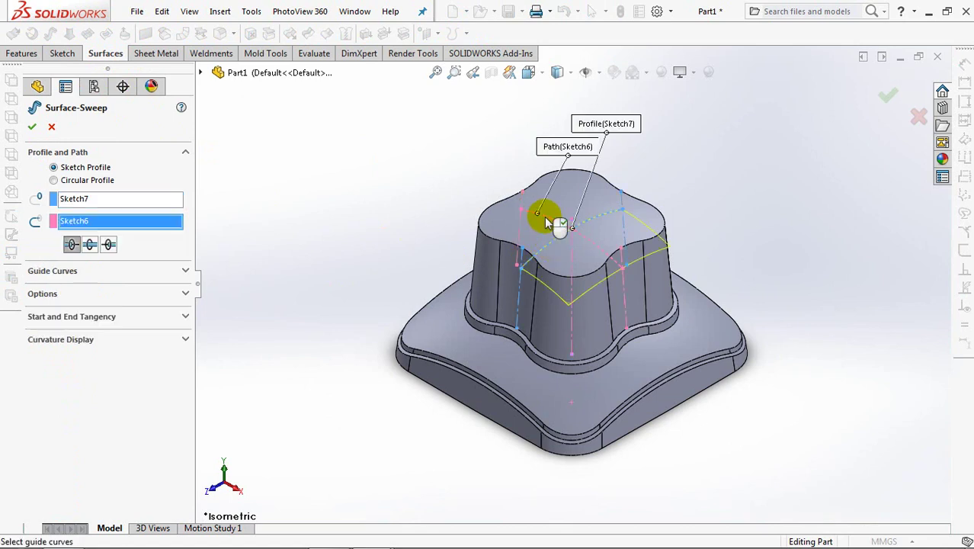
pyautogui.click(89, 244)
pyautogui.click(125, 270)
pyautogui.click(122, 298)
pyautogui.click(122, 309)
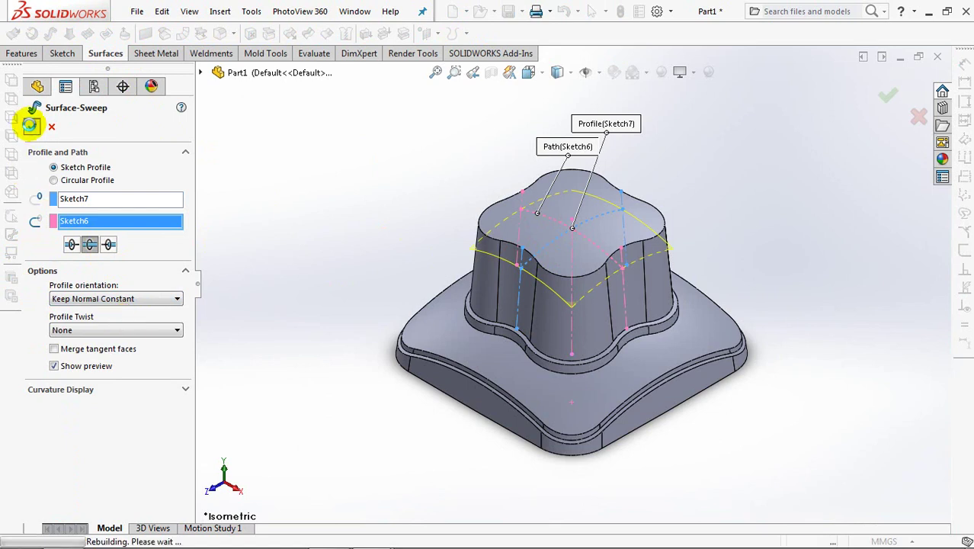
pyautogui.click(31, 126)
# Step: Hide the solid knob body and open Extend Surface at 3.00 mm
pyautogui.click(646, 202)
pyautogui.click(654, 176)
pyautogui.click(291, 34)
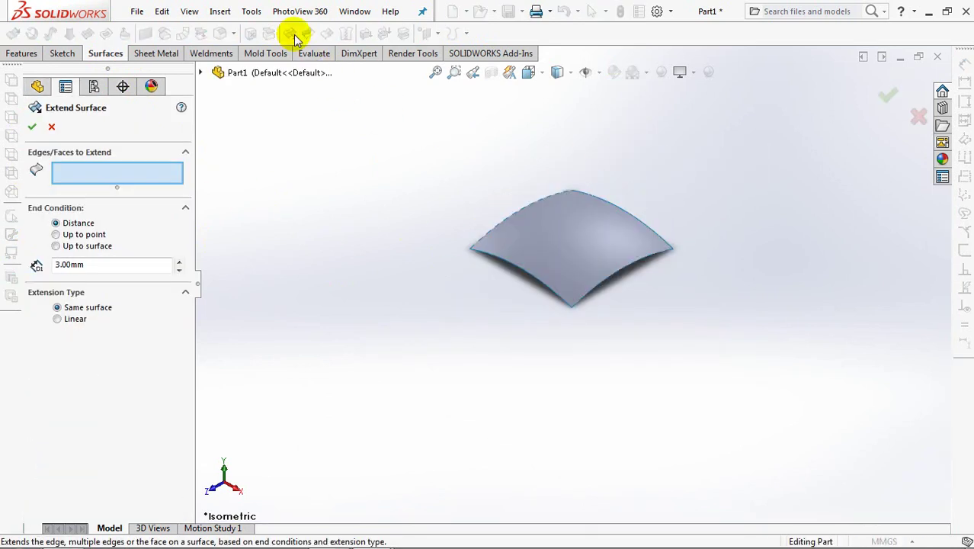
# Step: Extend the swept surface by 3 mm, show the solid body again and turn off shadows
pyautogui.click(570, 232)
pyautogui.click(33, 128)
pyautogui.scroll(3, 81, 161)
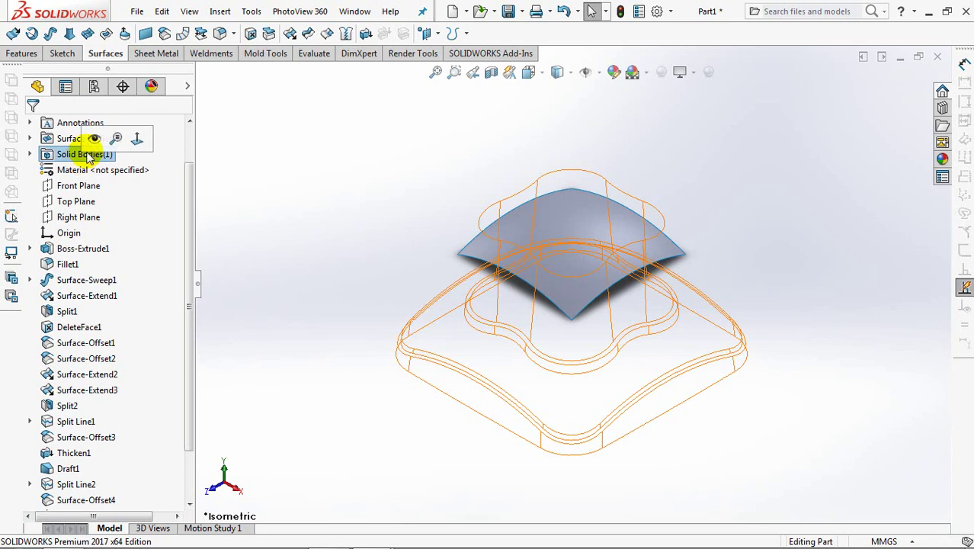
pyautogui.click(93, 138)
pyautogui.click(680, 72)
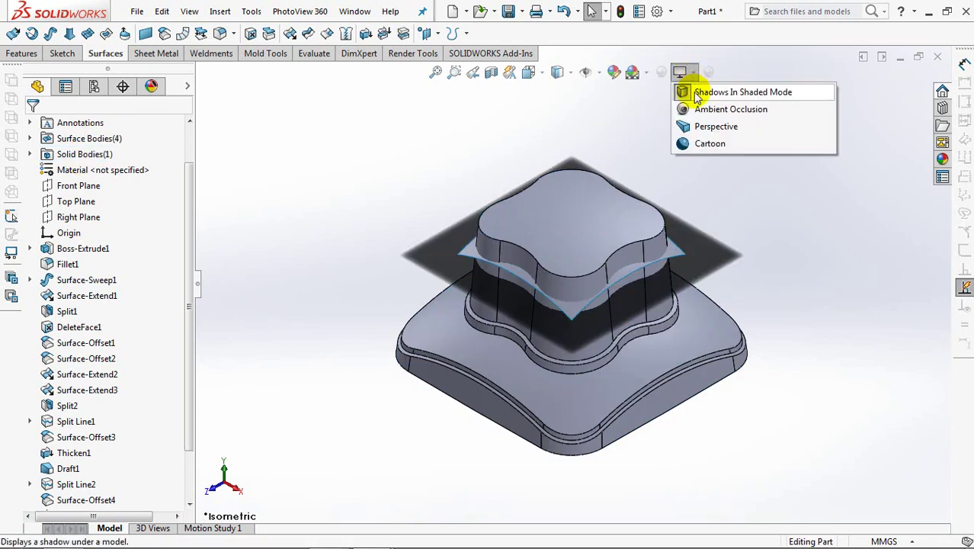
pyautogui.click(697, 95)
pyautogui.click(22, 55)
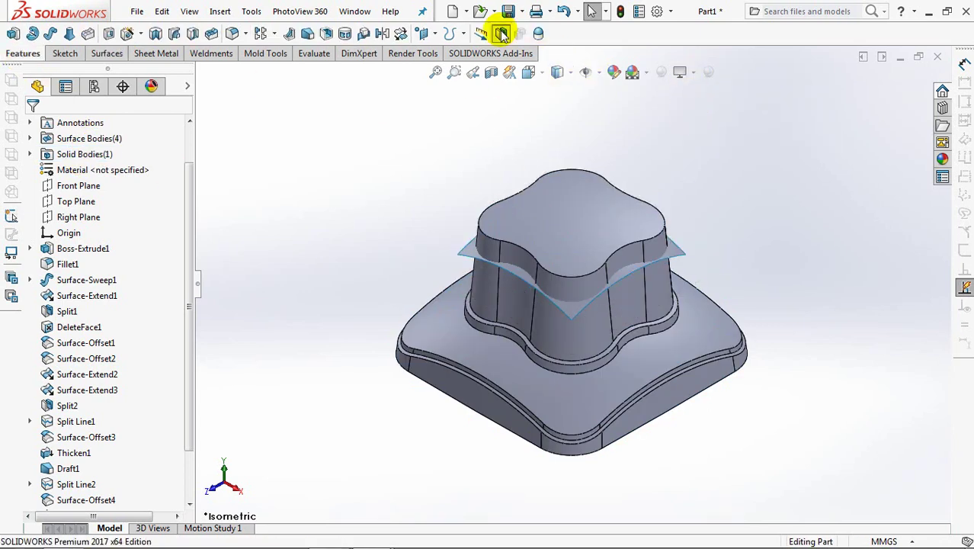
# Step: Split the knob body with the extended surface, keep the top piece, and hide Surface-Sweep2
pyautogui.click(501, 33)
pyautogui.click(568, 306)
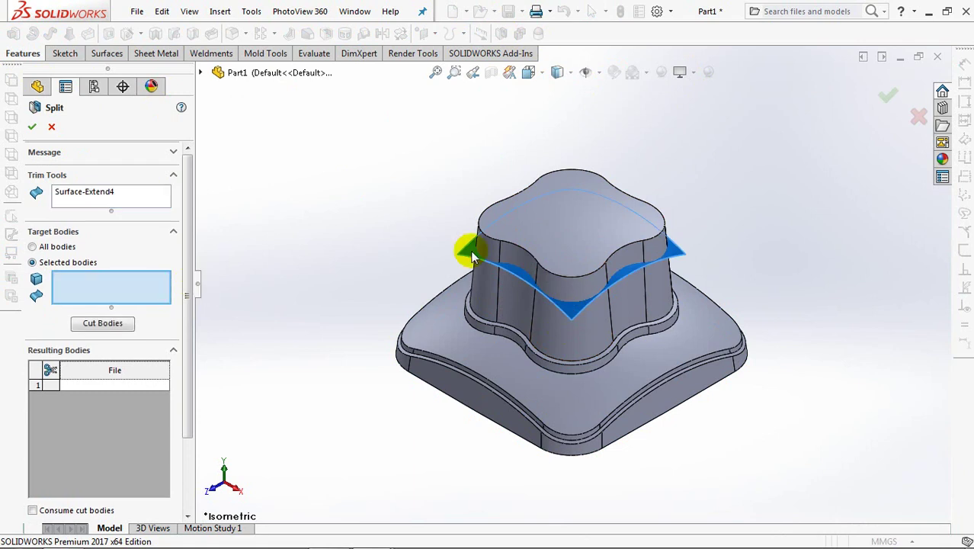
pyautogui.click(592, 225)
pyautogui.click(107, 317)
pyautogui.click(571, 213)
pyautogui.moveTo(190, 402); pyautogui.dragTo(190, 451)
pyautogui.click(32, 131)
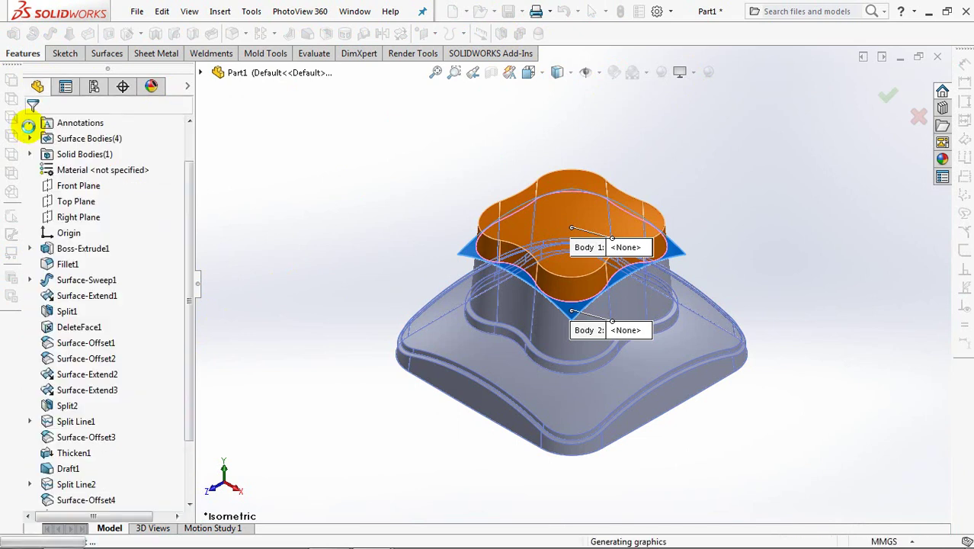
pyautogui.click(471, 251)
pyautogui.click(536, 210)
# Step: Offset the knob's top face by 2.30 mm in the reversed direction
pyautogui.click(106, 54)
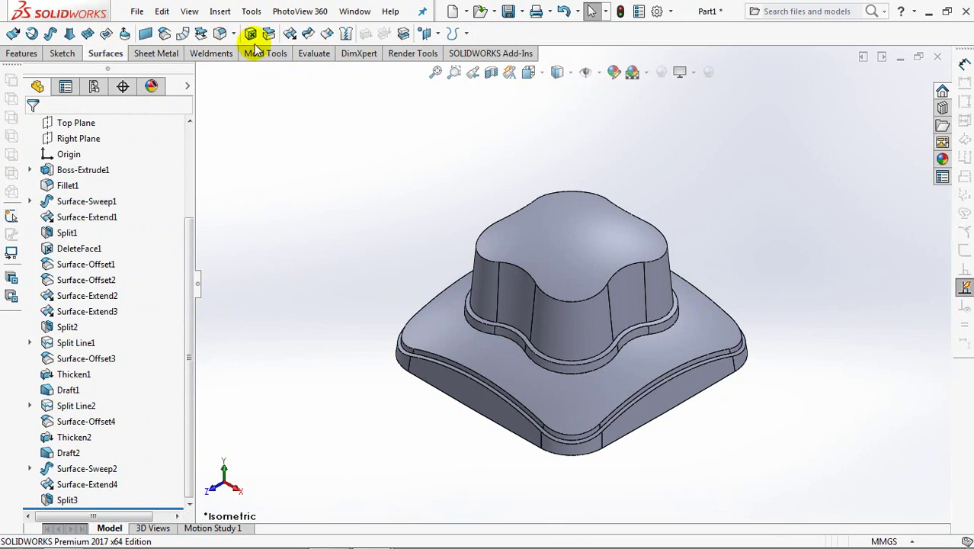
pyautogui.click(163, 35)
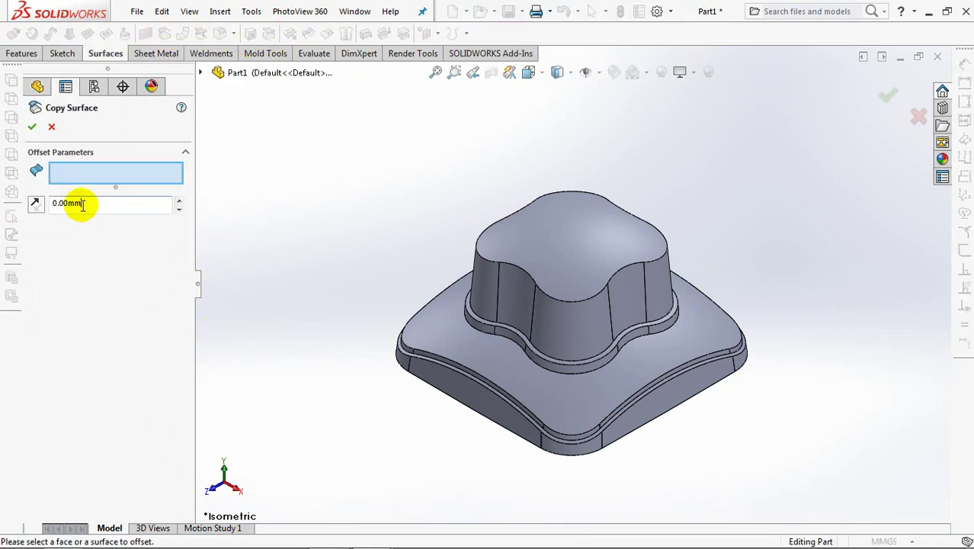
pyautogui.write('.3')
pyautogui.click(34, 203)
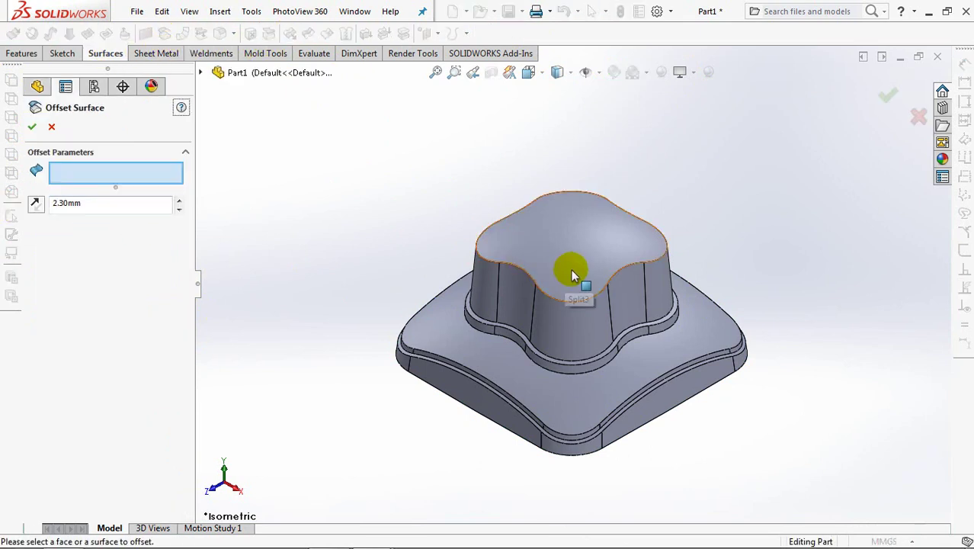
pyautogui.scroll(-3, 565, 269)
pyautogui.scroll(-2, 575, 236)
pyautogui.click(576, 229)
pyautogui.click(34, 205)
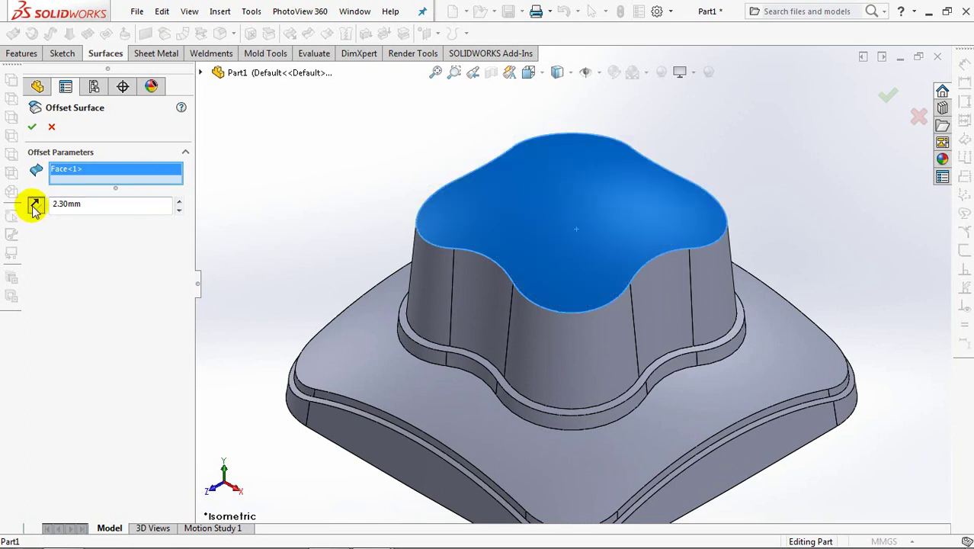
pyautogui.click(34, 128)
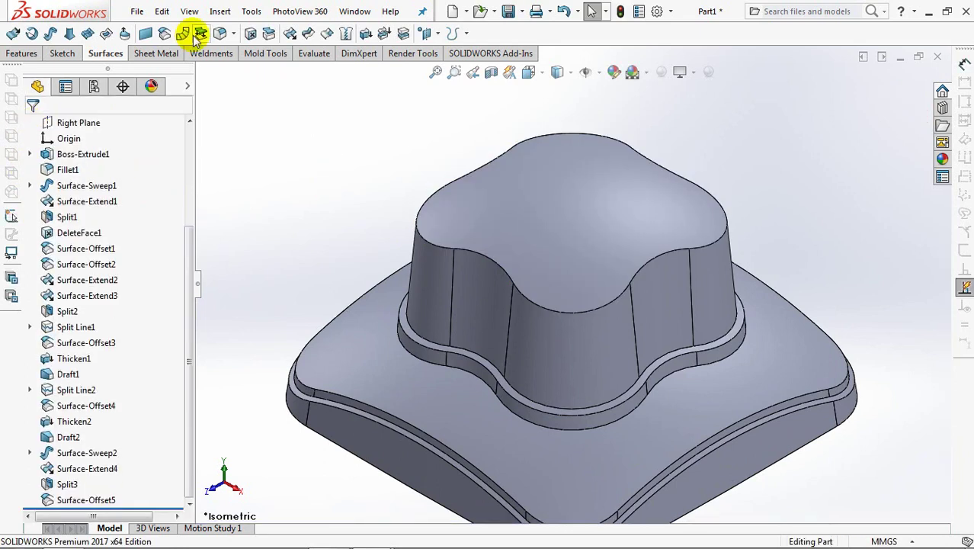
# Step: Offset the knob's eight side faces by 0.75 mm, flipped
pyautogui.click(165, 34)
pyautogui.moveTo(96, 209); pyautogui.dragTo(19, 213)
pyautogui.write('0.75')
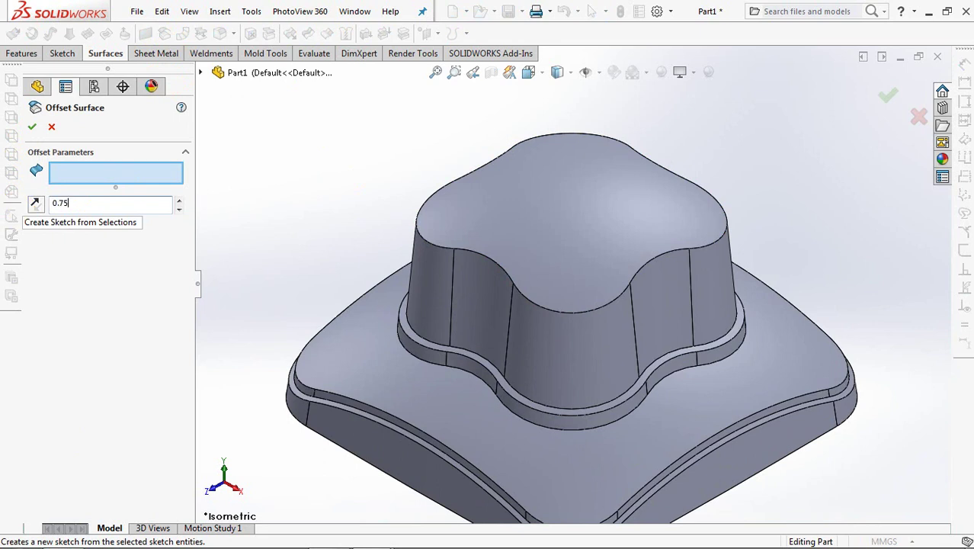
pyautogui.click(585, 356)
pyautogui.click(473, 310)
pyautogui.click(423, 293)
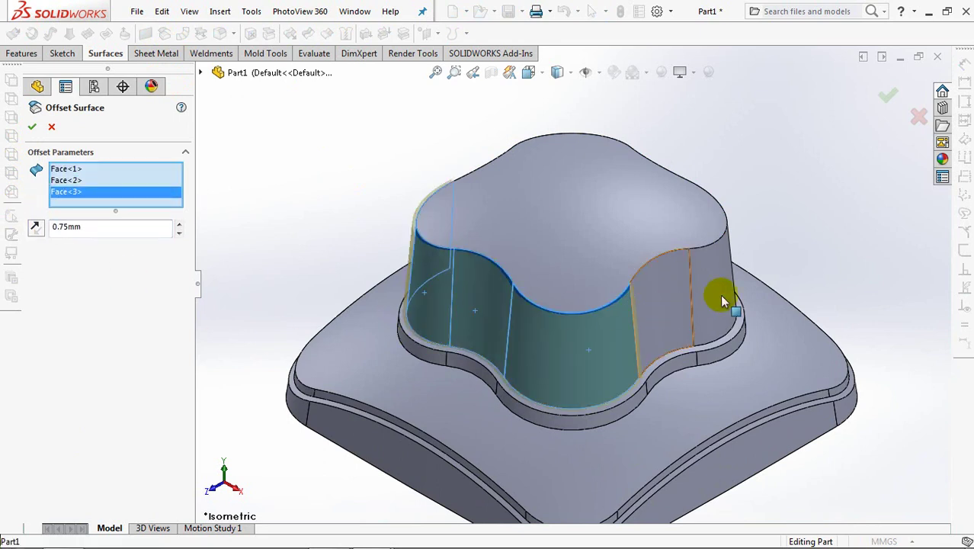
pyautogui.click(669, 305)
pyautogui.click(702, 245)
pyautogui.moveTo(702, 244)
pyautogui.mouseDown(button='middle')
pyautogui.moveTo(653, 299)
pyautogui.moveTo(533, 364)
pyautogui.moveTo(536, 397)
pyautogui.mouseUp(button='middle')
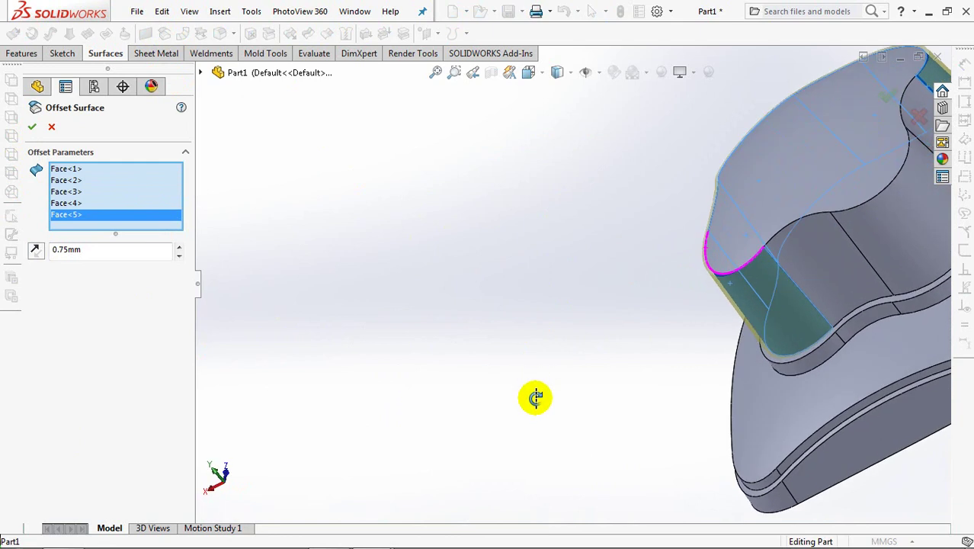
pyautogui.moveTo(424, 379); pyautogui.dragTo(641, 321, button='middle')
pyautogui.click(680, 246)
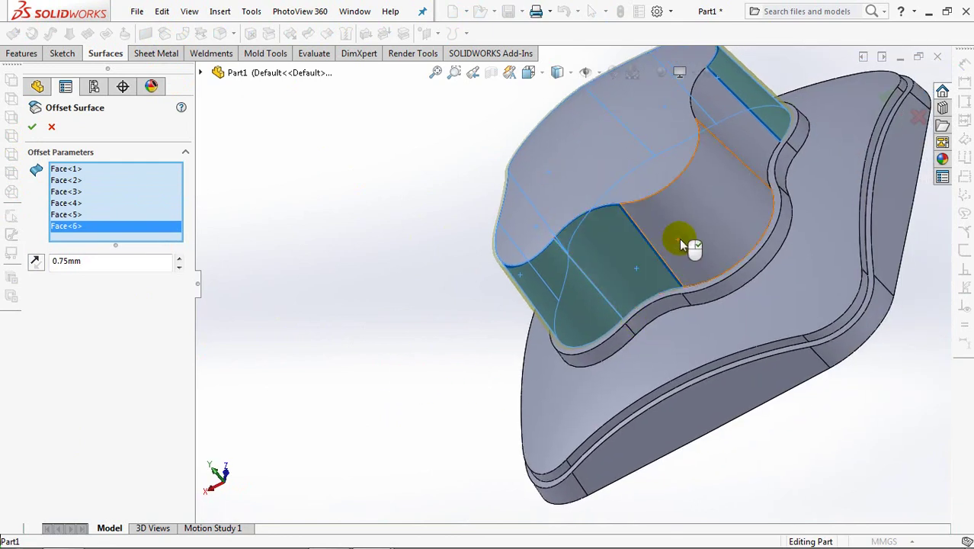
pyautogui.click(750, 148)
pyautogui.click(750, 148)
pyautogui.moveTo(750, 149); pyautogui.dragTo(768, 206, button='middle')
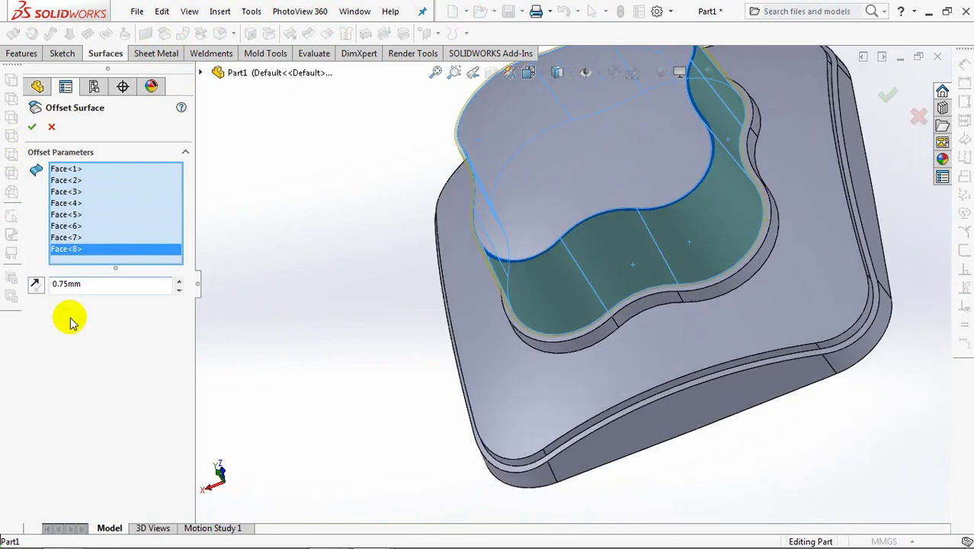
pyautogui.click(35, 287)
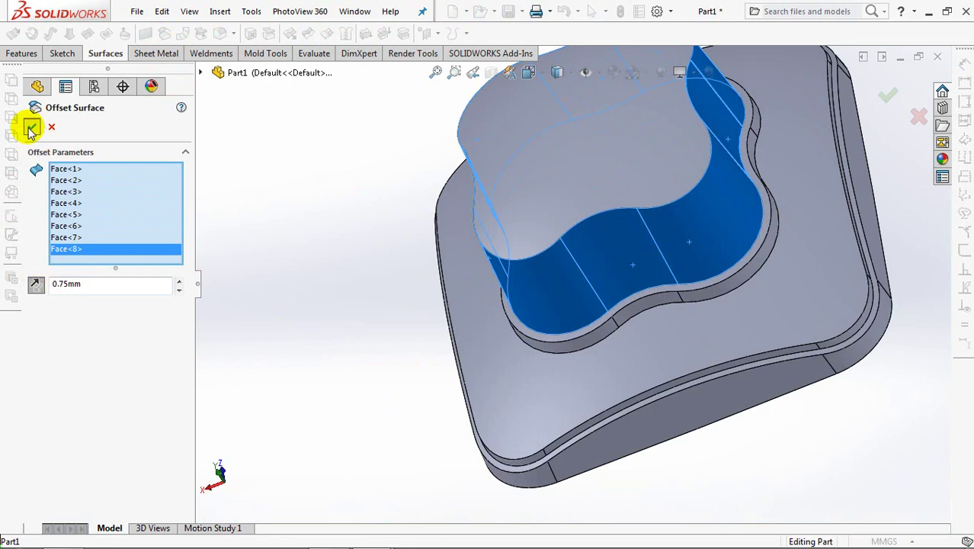
pyautogui.click(31, 130)
# Step: Hide the solid body and return to the isometric view
pyautogui.click(576, 327)
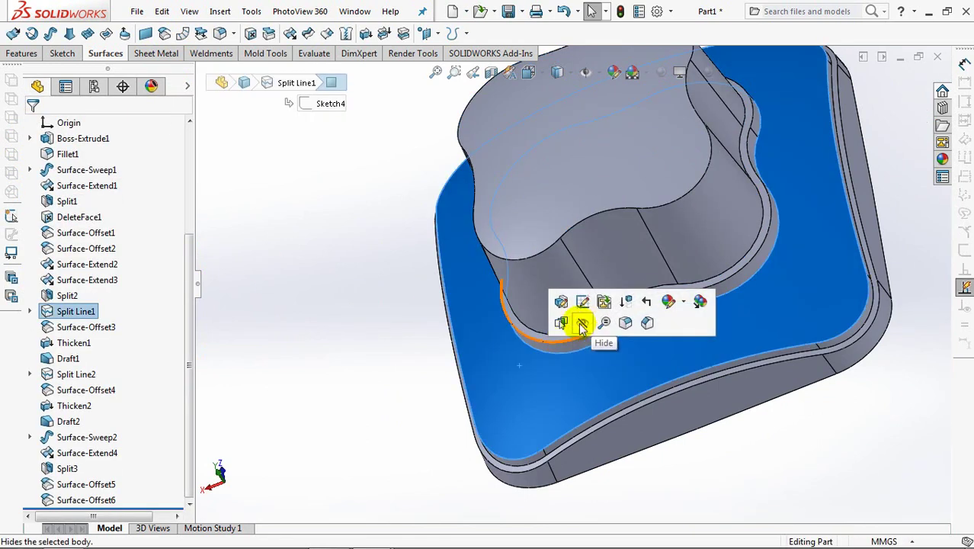
pyautogui.click(583, 321)
pyautogui.hotkey('ctrl', '7')
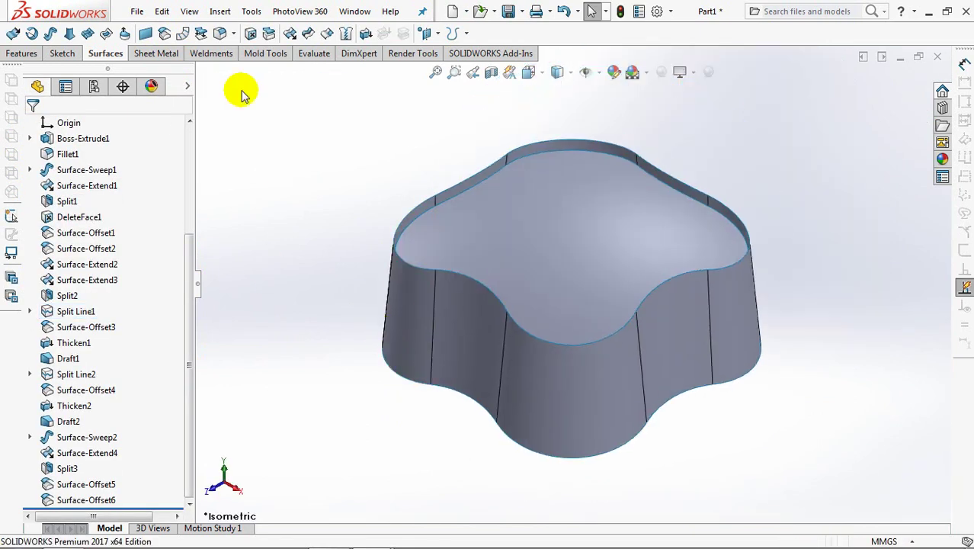
# Step: Extend the offset top surface by 3.00 mm
pyautogui.click(292, 34)
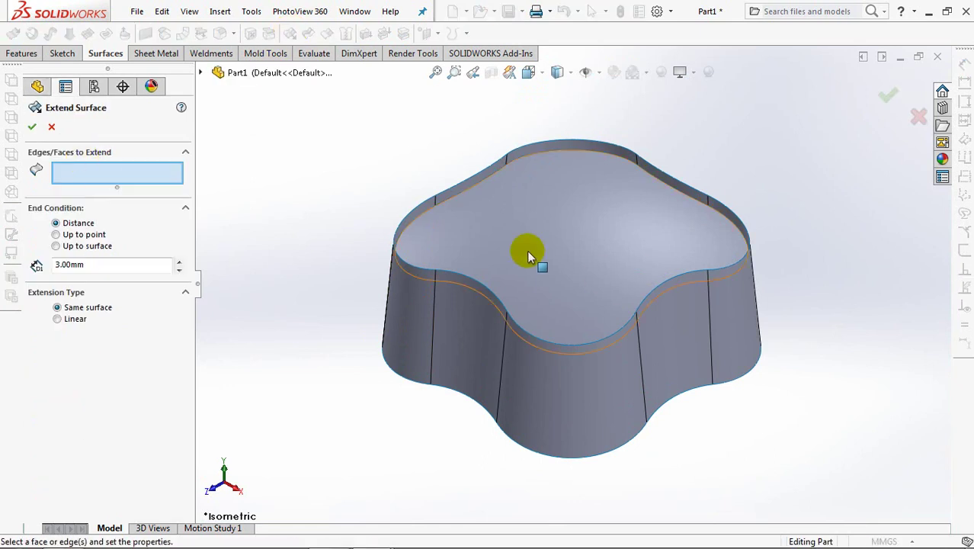
pyautogui.click(506, 240)
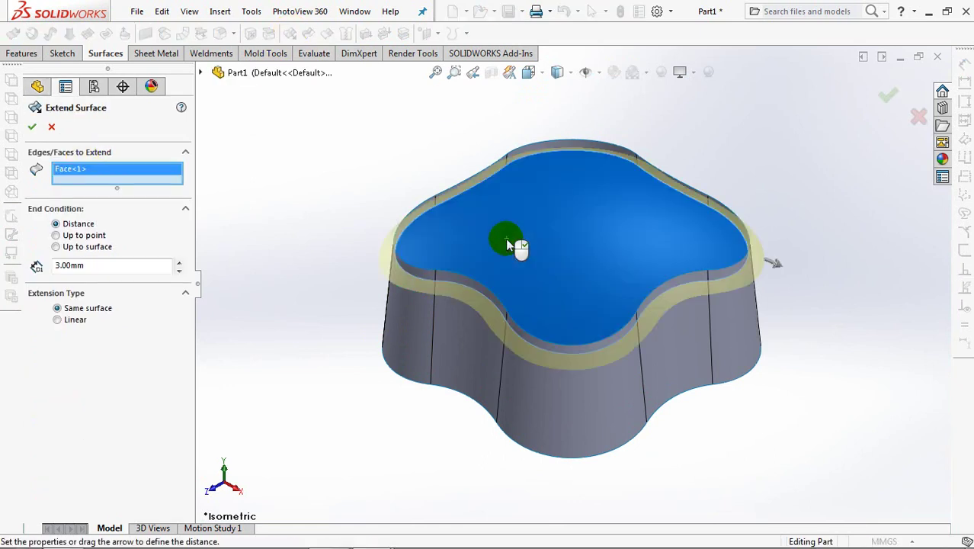
pyautogui.click(32, 129)
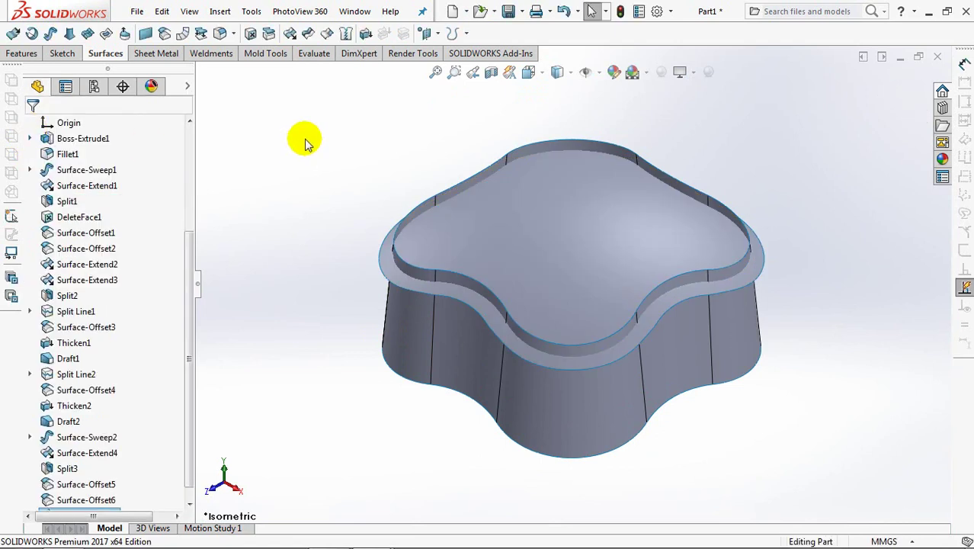
# Step: Extend the side offset wall's open edge loop by 3.00 mm
pyautogui.click(292, 34)
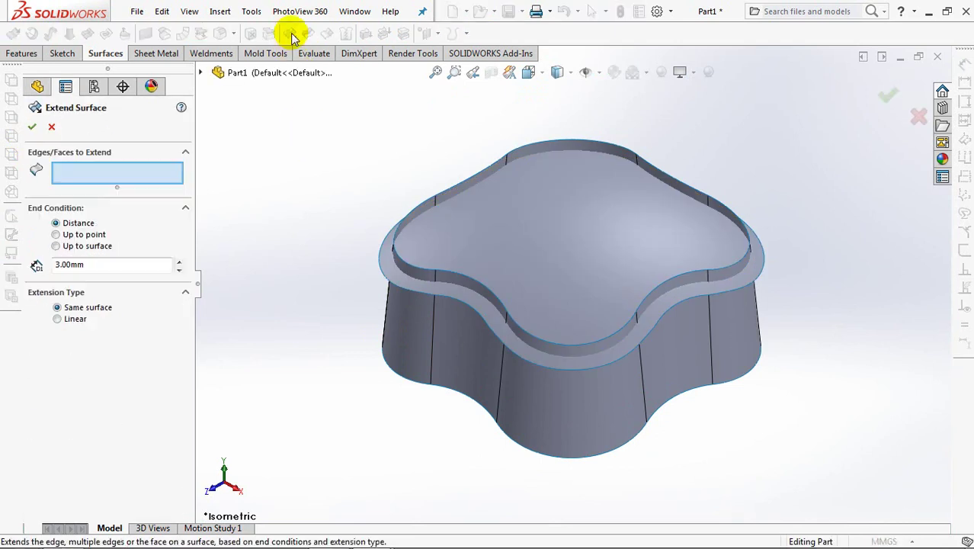
pyautogui.rightClick(573, 347)
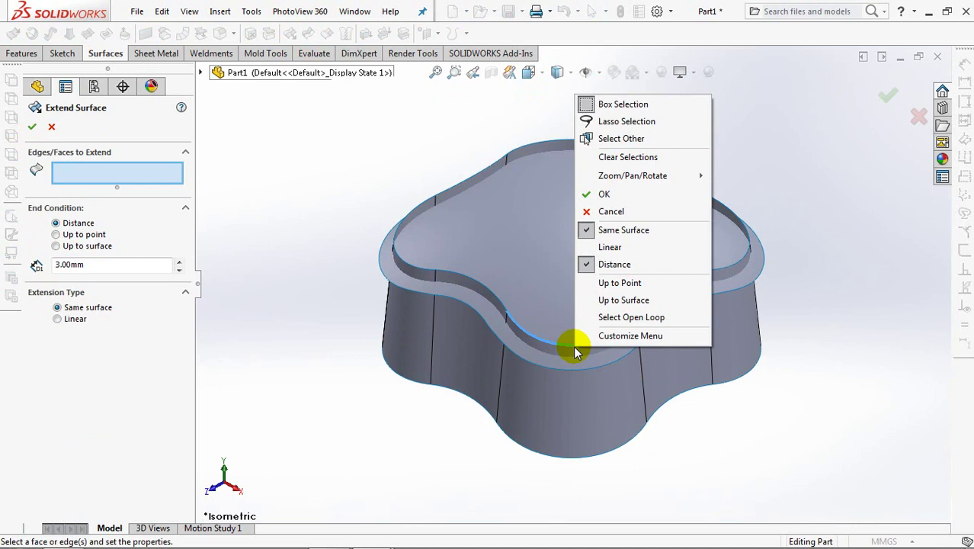
pyautogui.click(617, 318)
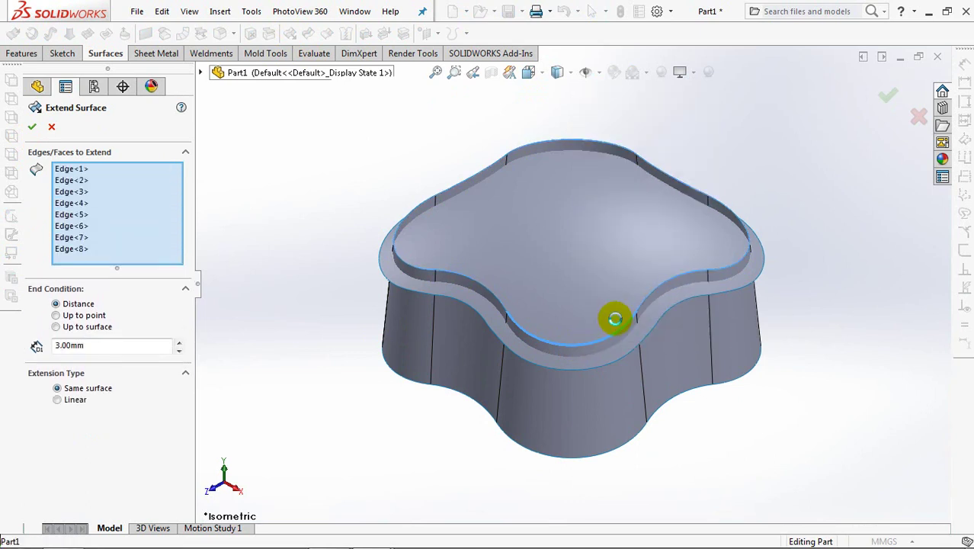
pyautogui.click(32, 131)
# Step: Show the hidden Split3 solid body again
pyautogui.scroll(2, 191, 229)
pyautogui.scroll(4, 153, 198)
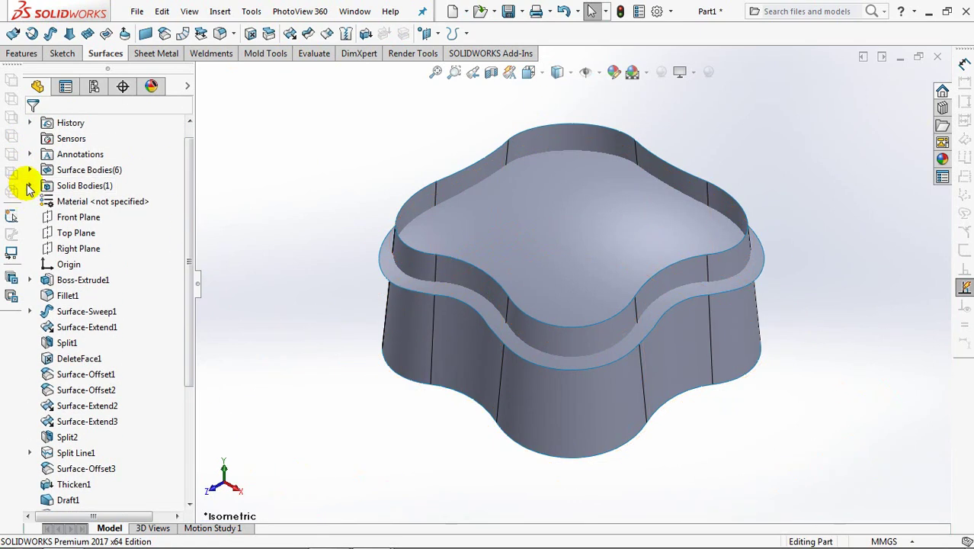
pyautogui.click(29, 186)
pyautogui.click(80, 201)
pyautogui.click(72, 170)
pyautogui.click(288, 185)
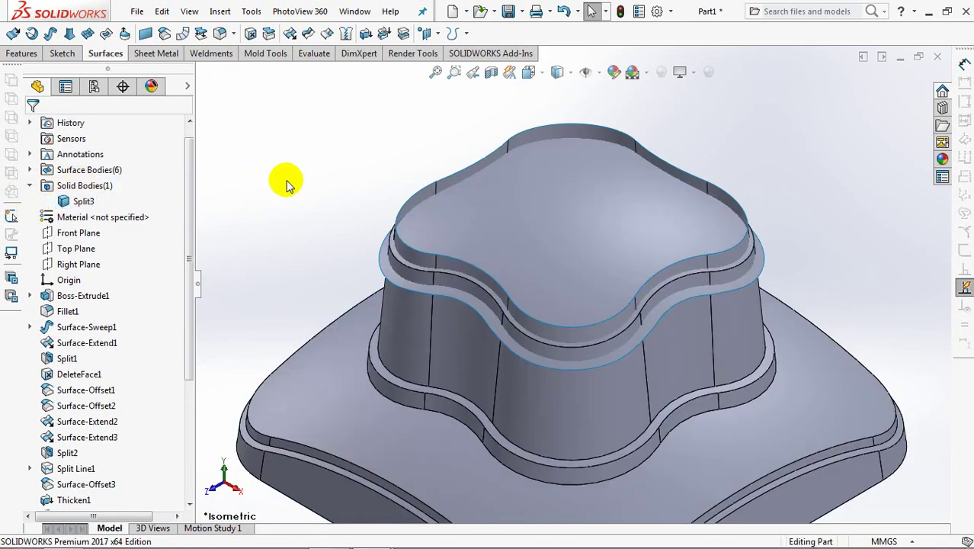
# Step: Split Split3 with Surface-Extend5 and Surface-Extend6, keeping Body 1
pyautogui.click(21, 53)
pyautogui.click(499, 33)
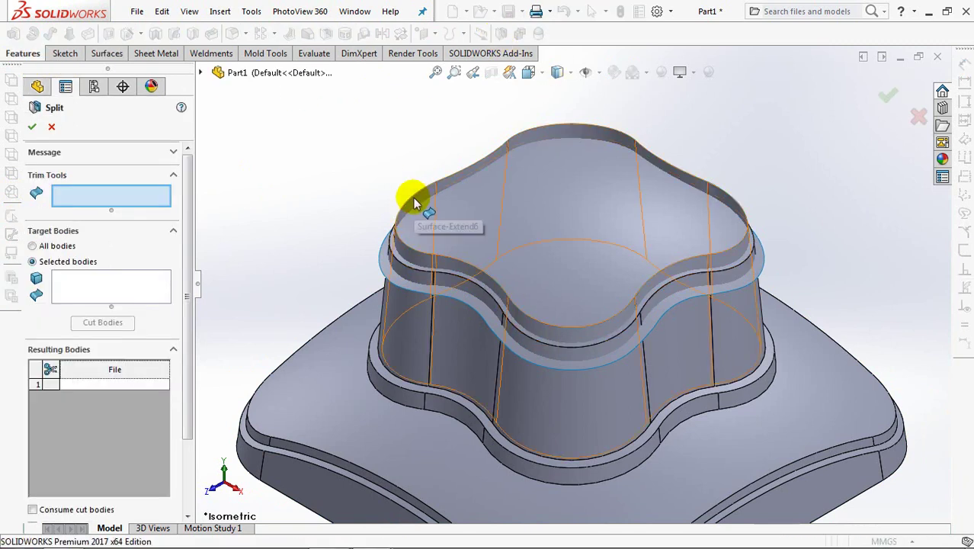
pyautogui.click(413, 198)
pyautogui.click(381, 262)
pyautogui.click(93, 297)
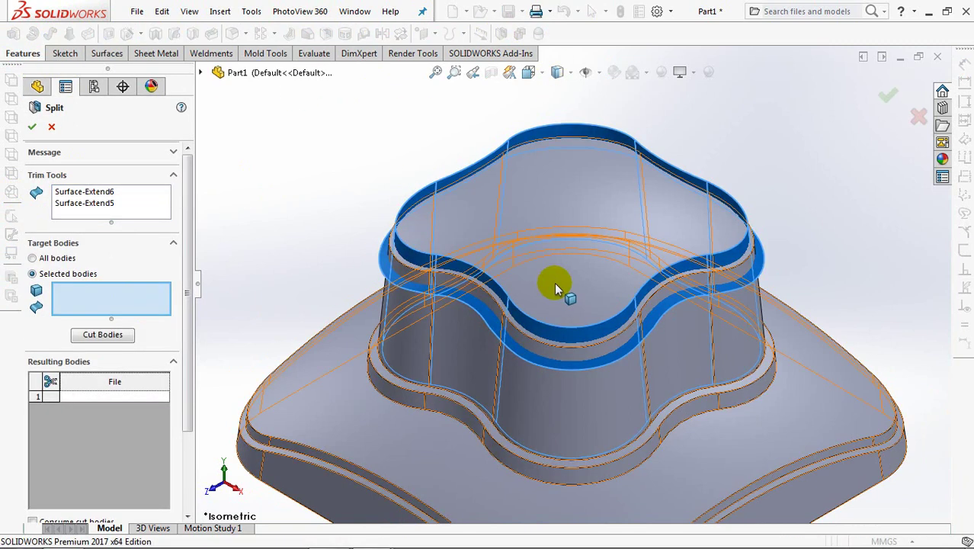
pyautogui.click(553, 284)
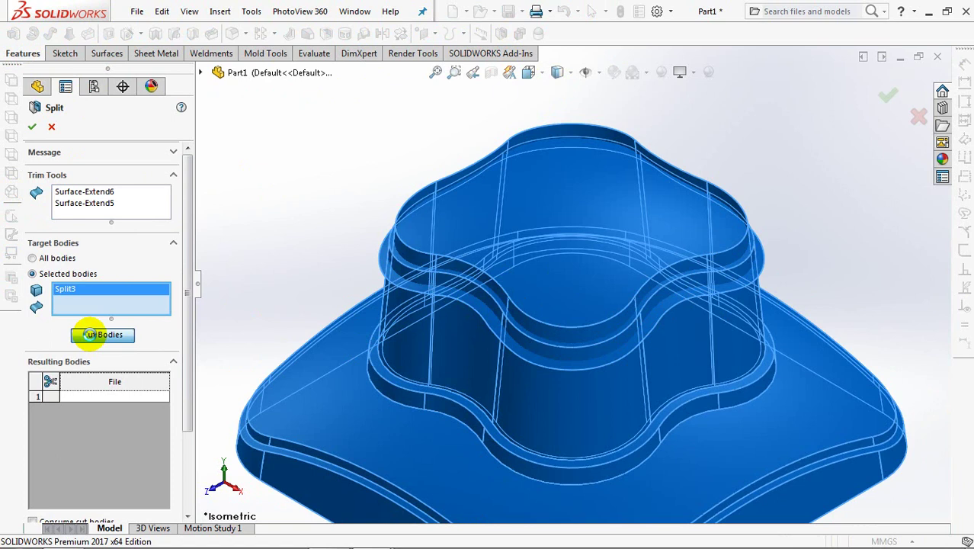
pyautogui.click(90, 334)
pyautogui.click(417, 282)
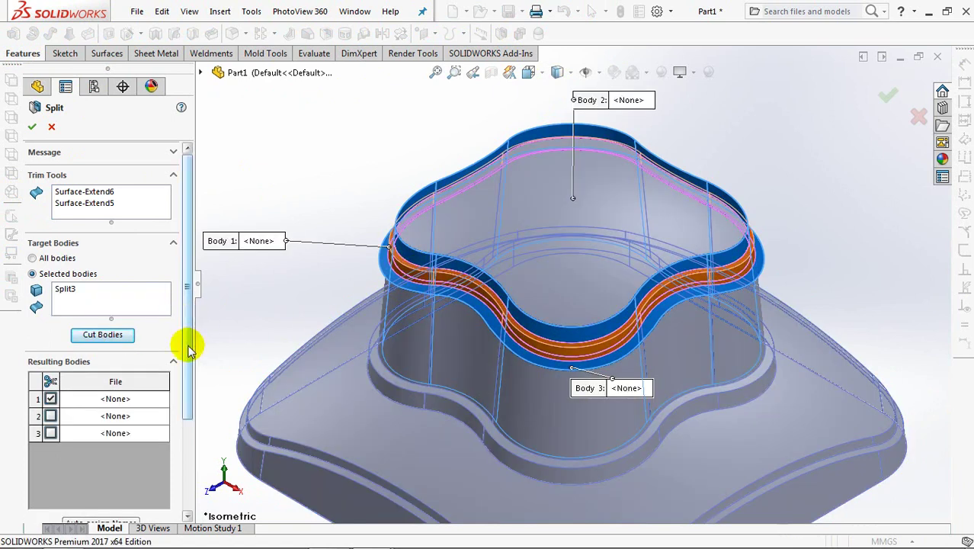
pyautogui.moveTo(189, 341); pyautogui.dragTo(37, 431)
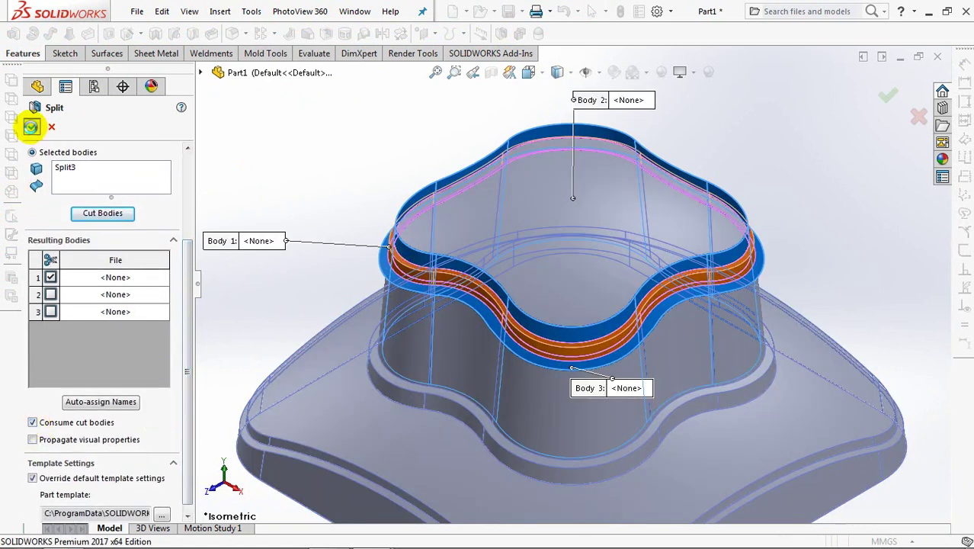
pyautogui.click(31, 126)
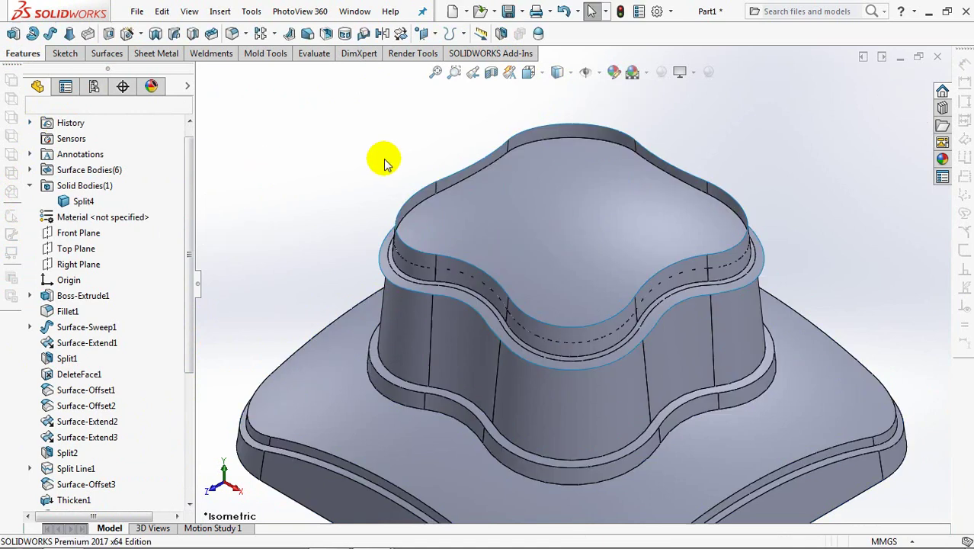
# Step: Hide the outer extended surface and the upper offset surface
pyautogui.click(388, 275)
pyautogui.click(453, 225)
pyautogui.click(448, 180)
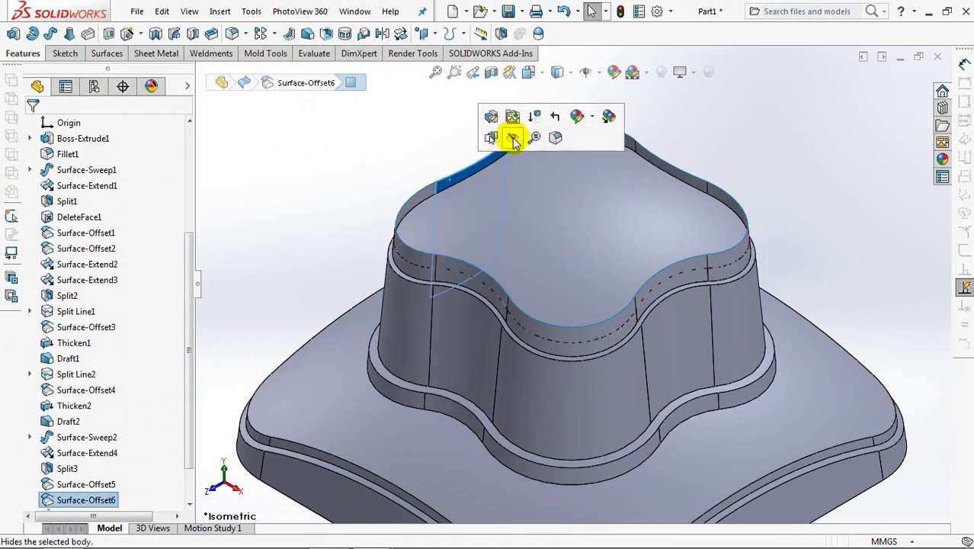
pyautogui.click(513, 142)
# Step: Create Plane1 offset 46 mm from the Top Plane
pyautogui.press('f')
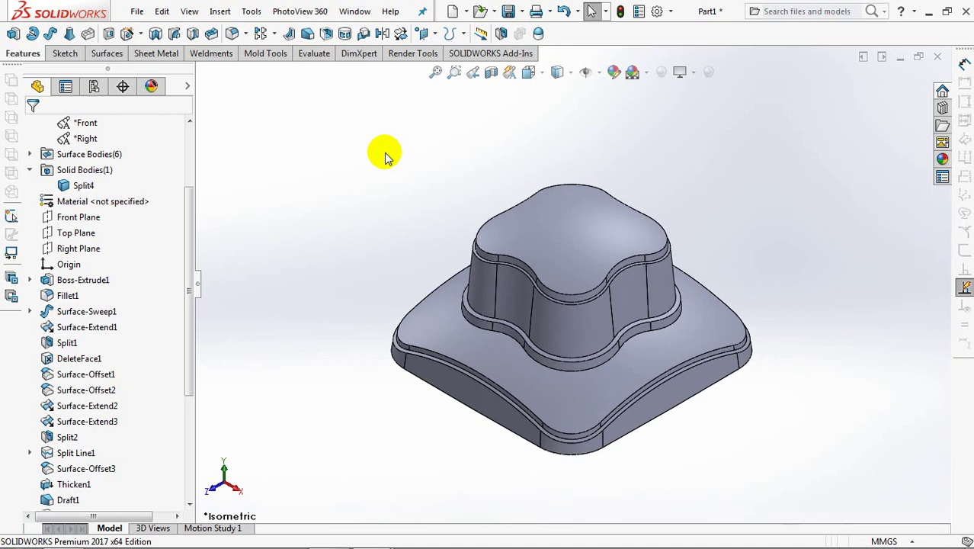
pyautogui.click(77, 232)
pyautogui.click(433, 33)
pyautogui.click(447, 52)
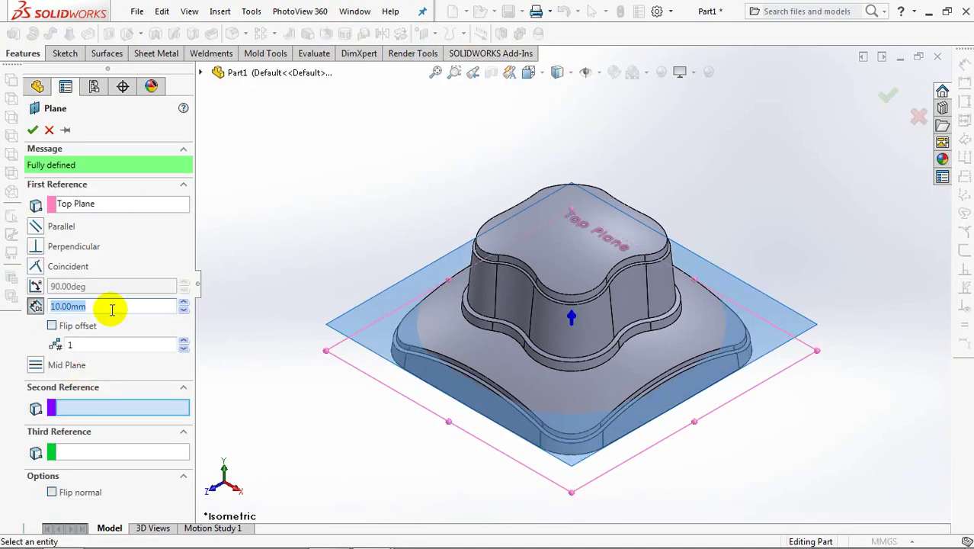
pyautogui.write('46')
pyautogui.press('Return')
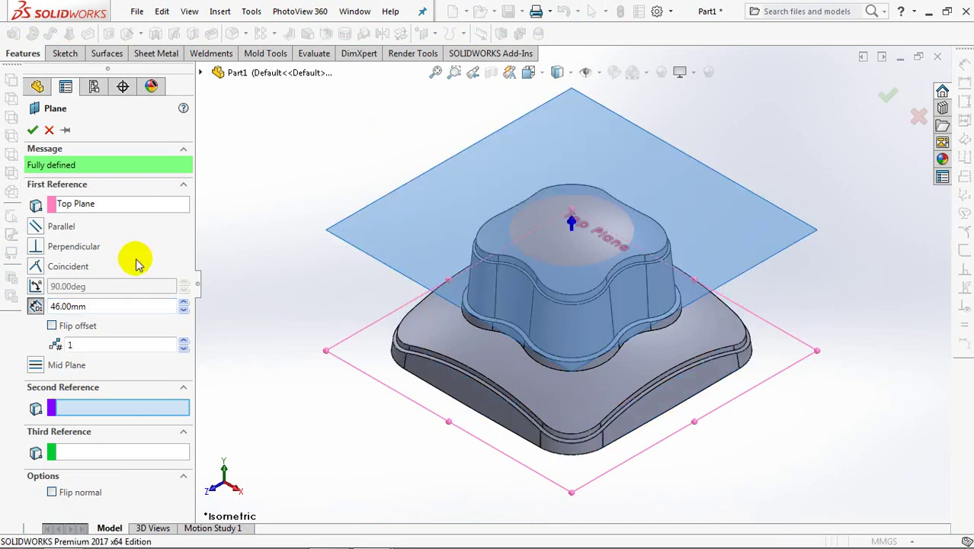
pyautogui.click(32, 130)
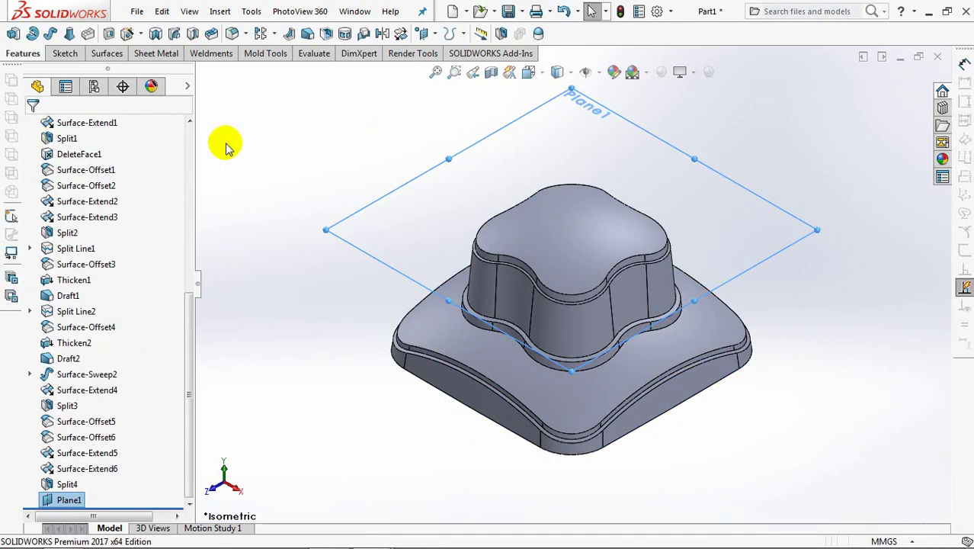
# Step: Split the Split4 body with Plane1, keeping Body 1
pyautogui.click(502, 34)
pyautogui.click(113, 284)
pyautogui.click(598, 265)
pyautogui.click(103, 327)
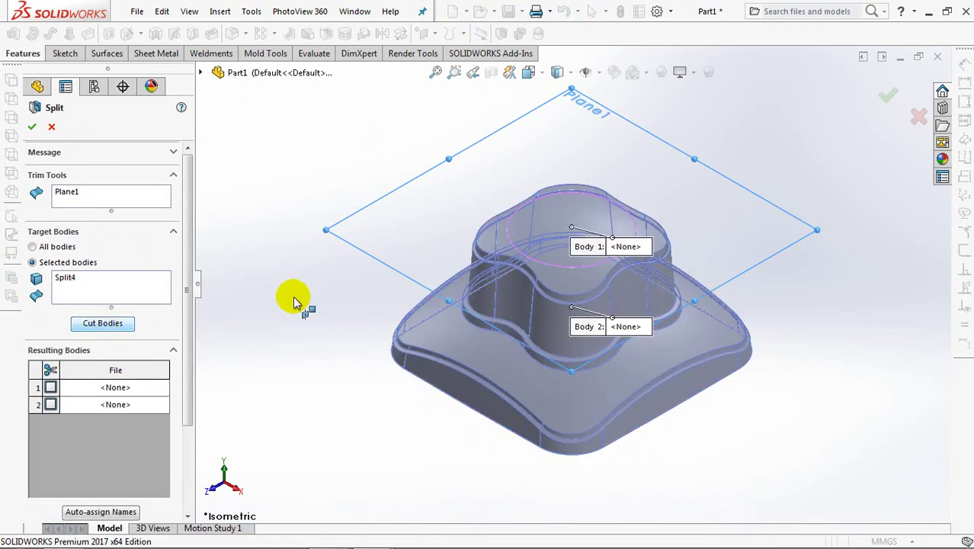
pyautogui.click(555, 220)
pyautogui.scroll(-2, 190, 427)
pyautogui.scroll(-1, 190, 426)
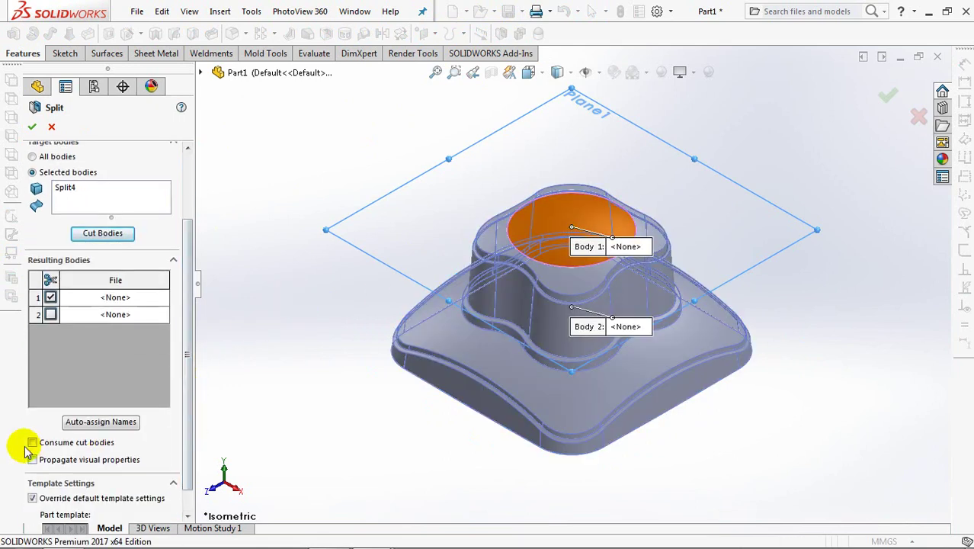
pyautogui.click(32, 125)
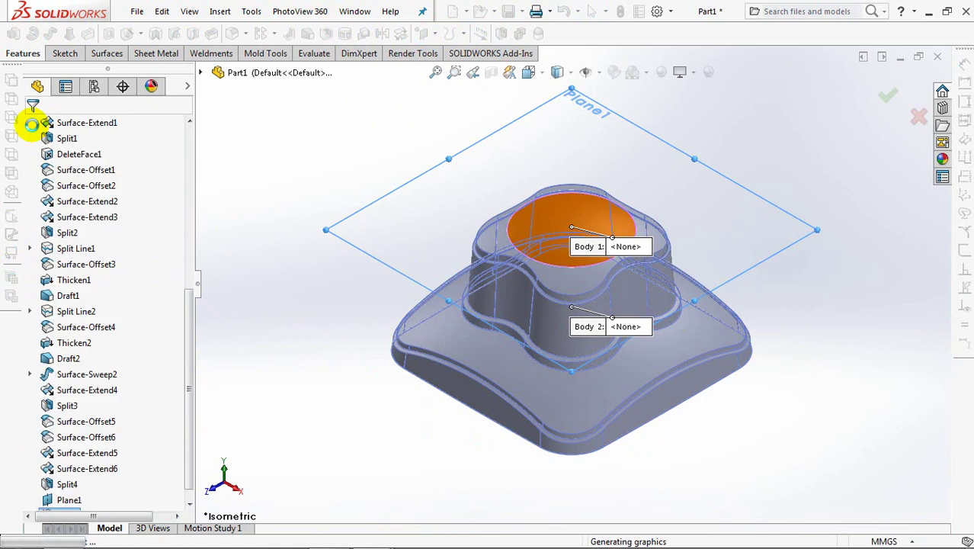
# Step: Cut a 1 mm recess from Plane1 using the converted outline of the knob's top face
pyautogui.click(455, 162)
pyautogui.click(64, 52)
pyautogui.click(13, 33)
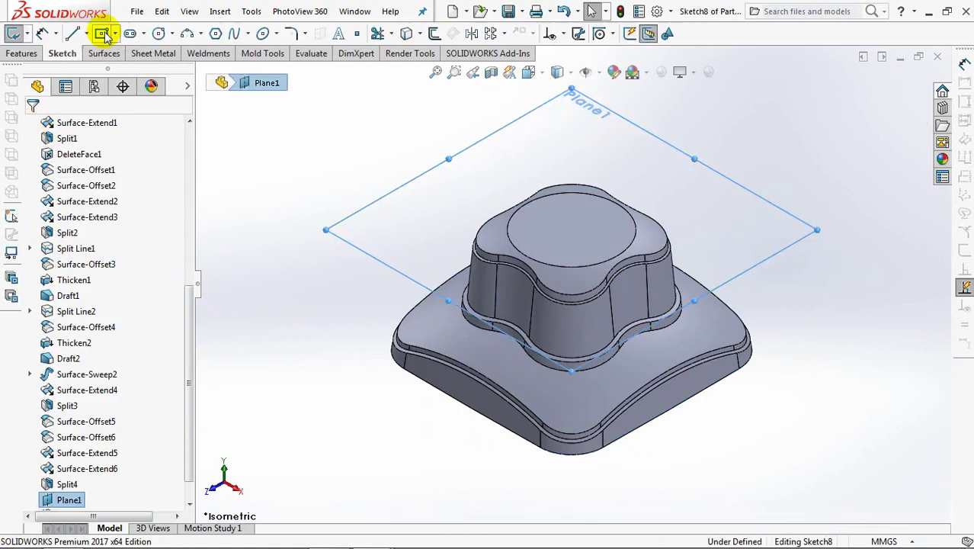
pyautogui.click(554, 224)
pyautogui.click(407, 34)
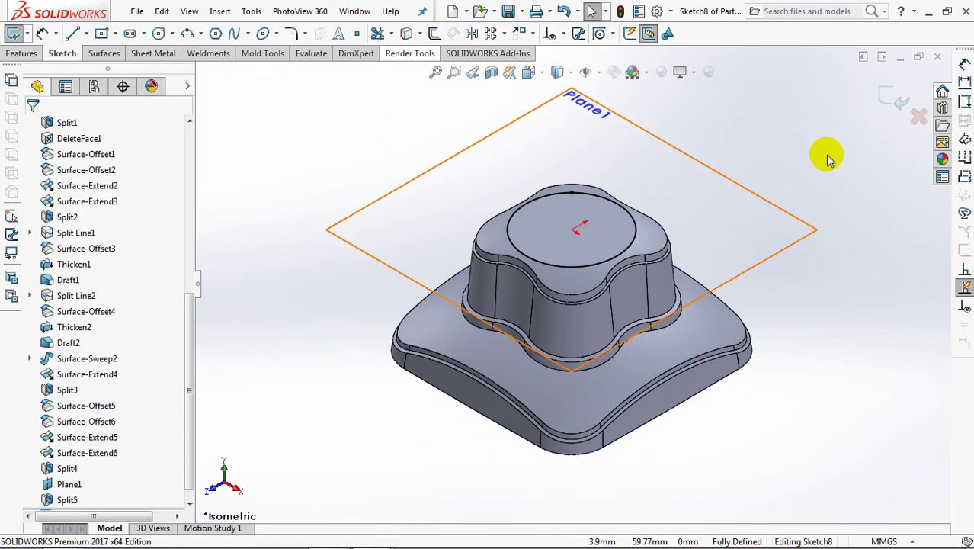
pyautogui.click(889, 97)
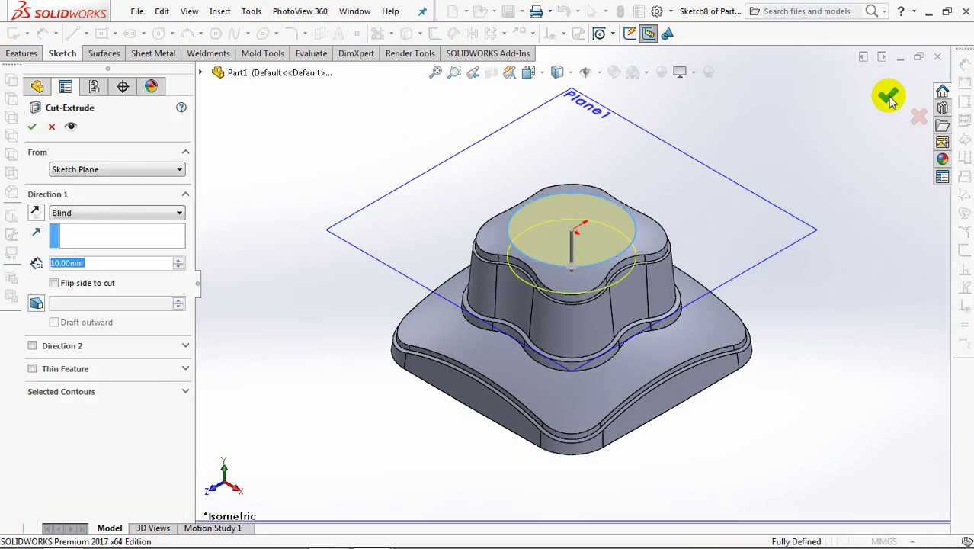
pyautogui.write('1')
pyautogui.press('Return')
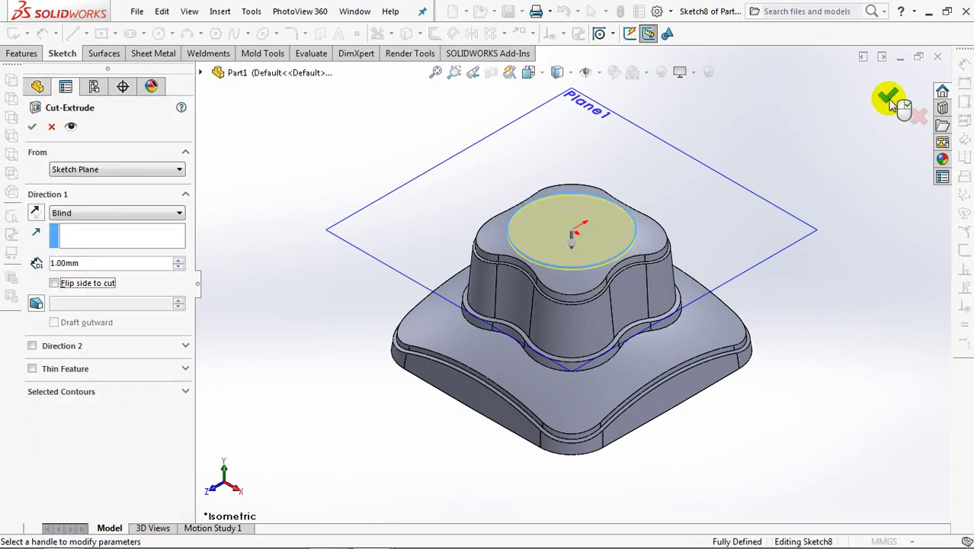
pyautogui.click(888, 96)
# Step: Cut a Ø38 circle at the origin 2 mm deep into the knob top
pyautogui.click(646, 143)
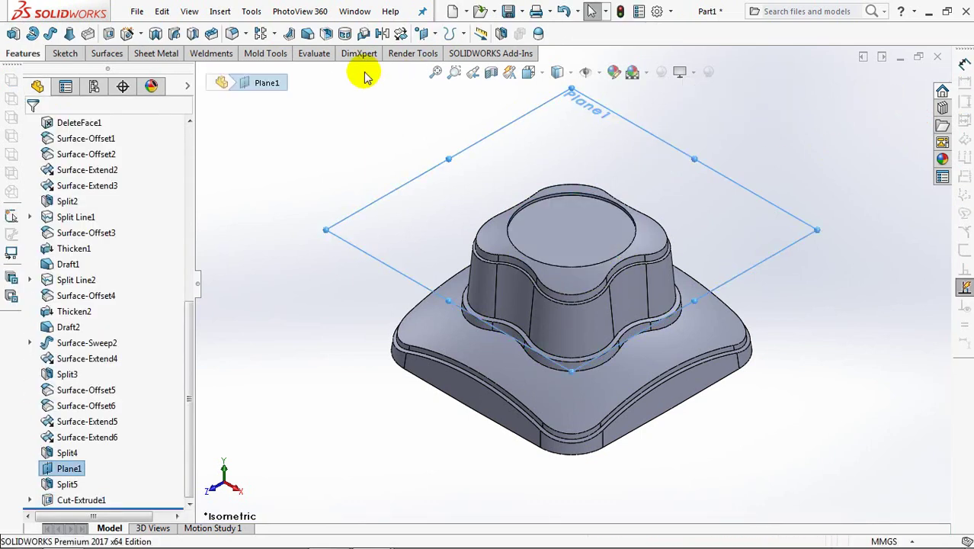
pyautogui.click(108, 33)
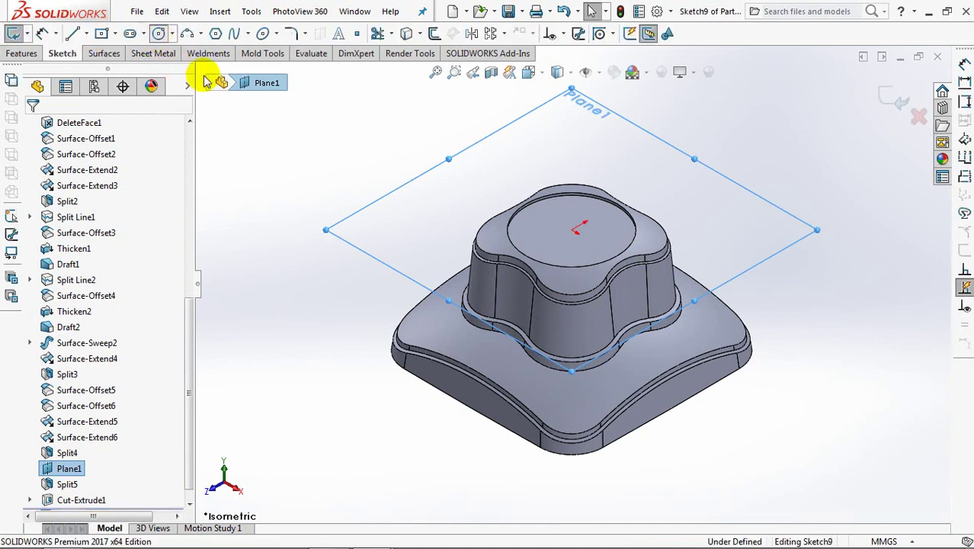
pyautogui.click(576, 231)
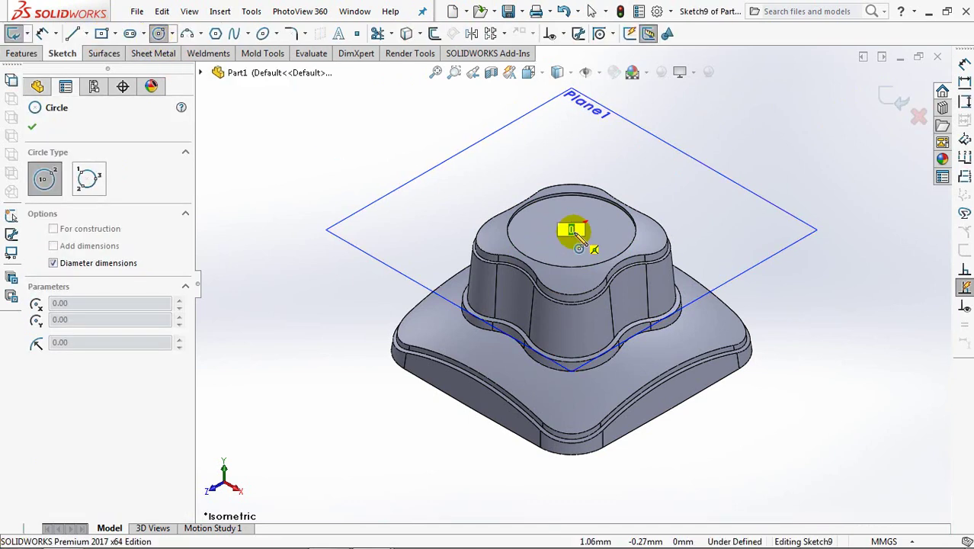
pyautogui.press('Return')
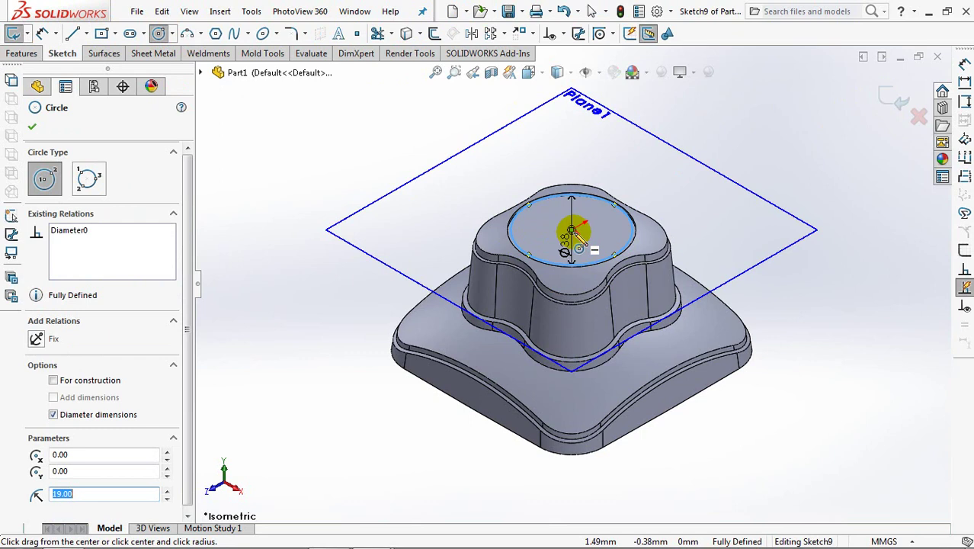
pyautogui.click(32, 126)
pyautogui.moveTo(319, 161); pyautogui.dragTo(334, 183, button='middle')
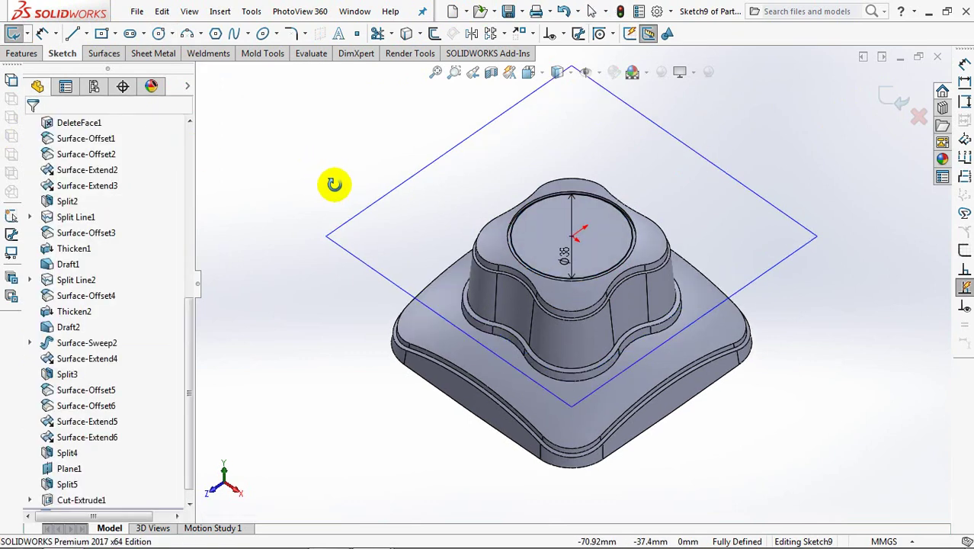
pyautogui.click(893, 98)
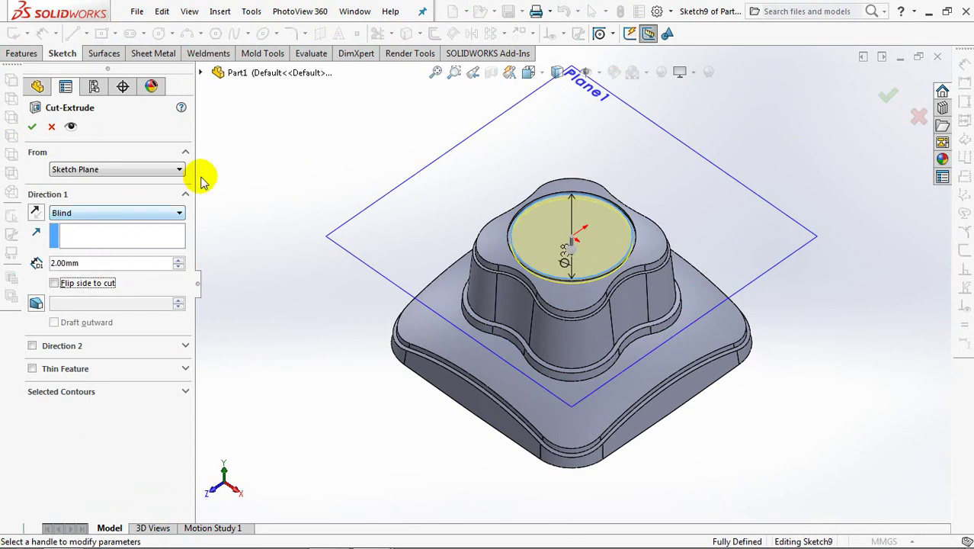
pyautogui.click(29, 127)
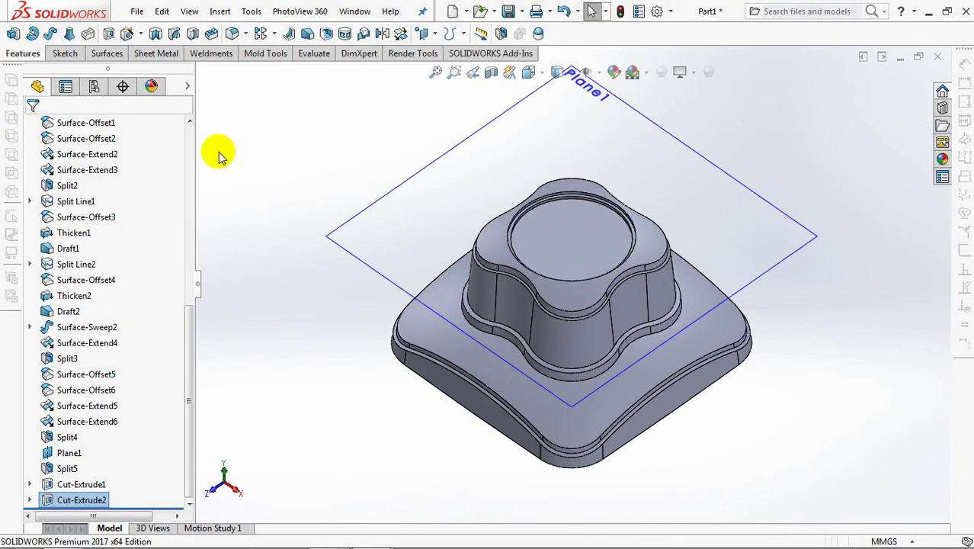
# Step: Cut a Ø35 circle centred at the origin 2 mm deep from Plane1
pyautogui.click(402, 202)
pyautogui.click(104, 34)
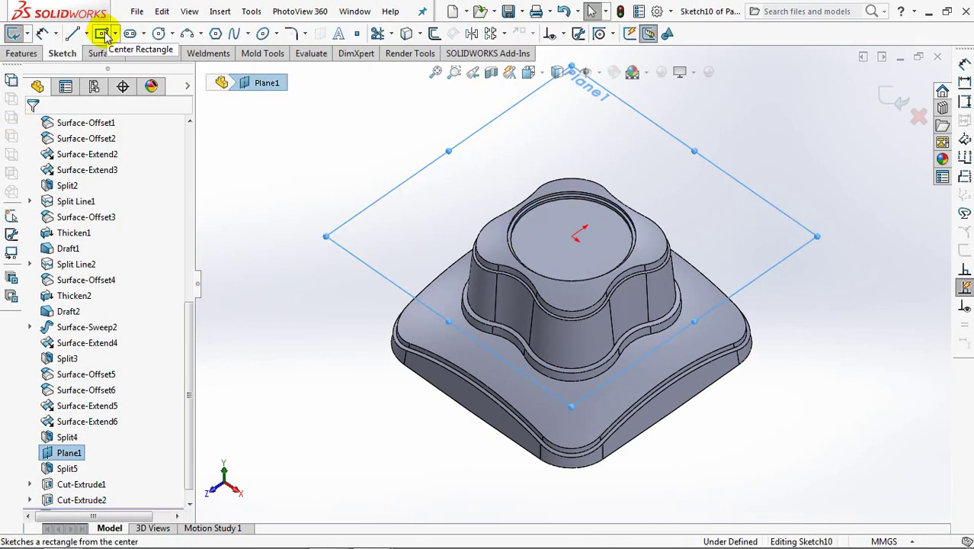
pyautogui.click(158, 33)
pyautogui.click(572, 237)
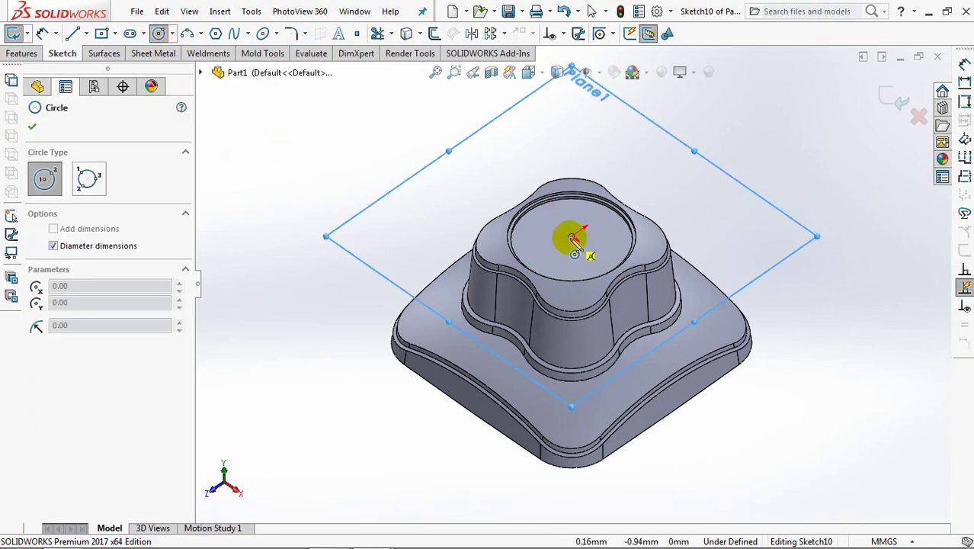
pyautogui.write('35')
pyautogui.press('Return')
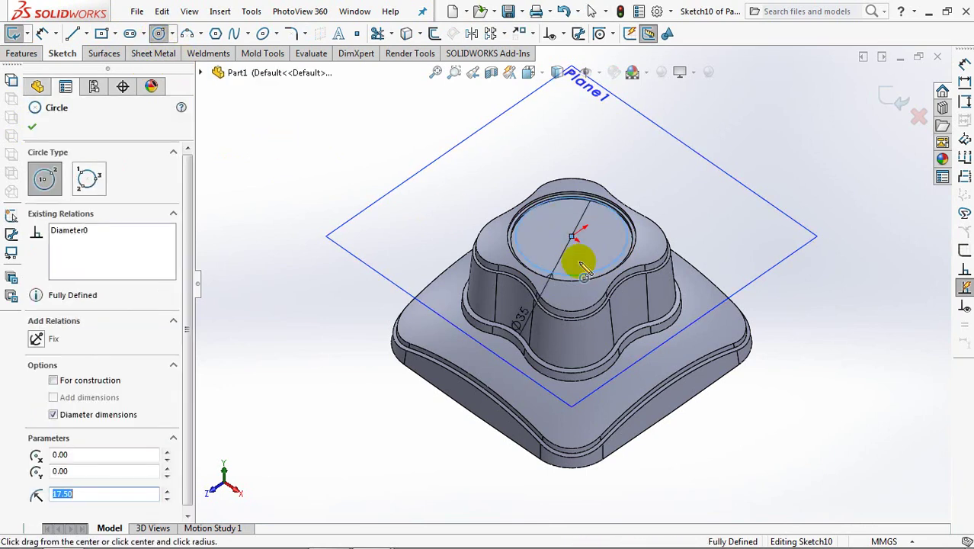
pyautogui.click(32, 127)
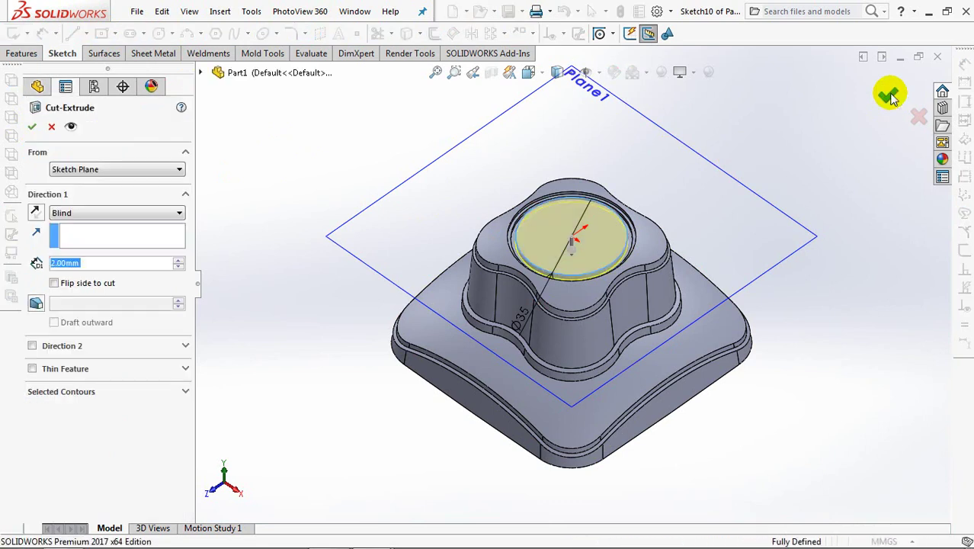
pyautogui.click(890, 96)
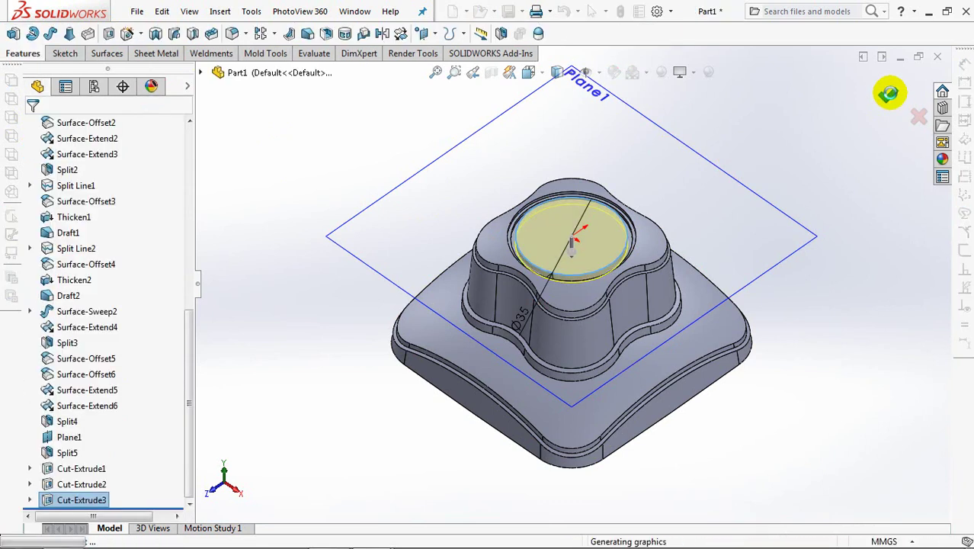
pyautogui.click(670, 176)
# Step: Sketch a Ø30 circle centred on the origin on Plane1
pyautogui.click(109, 33)
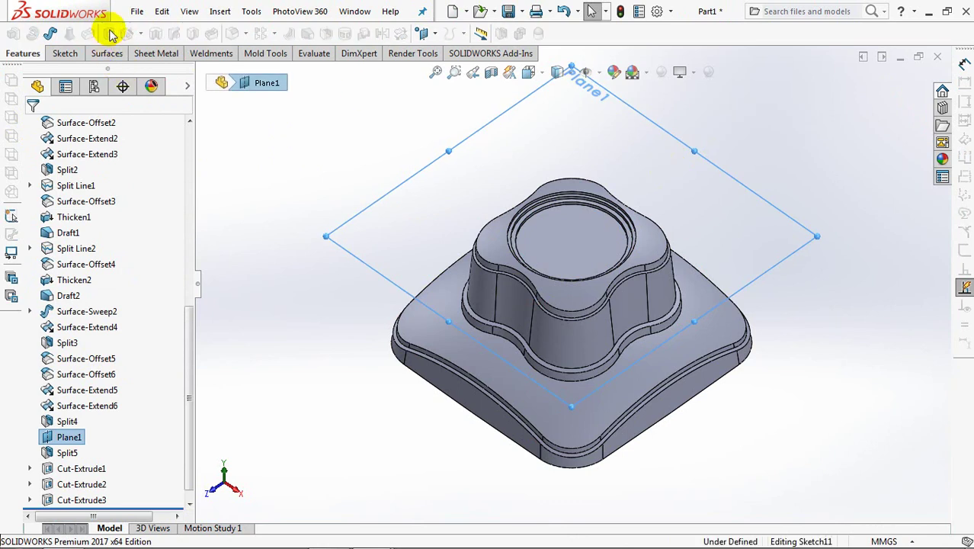
pyautogui.click(159, 33)
pyautogui.click(573, 235)
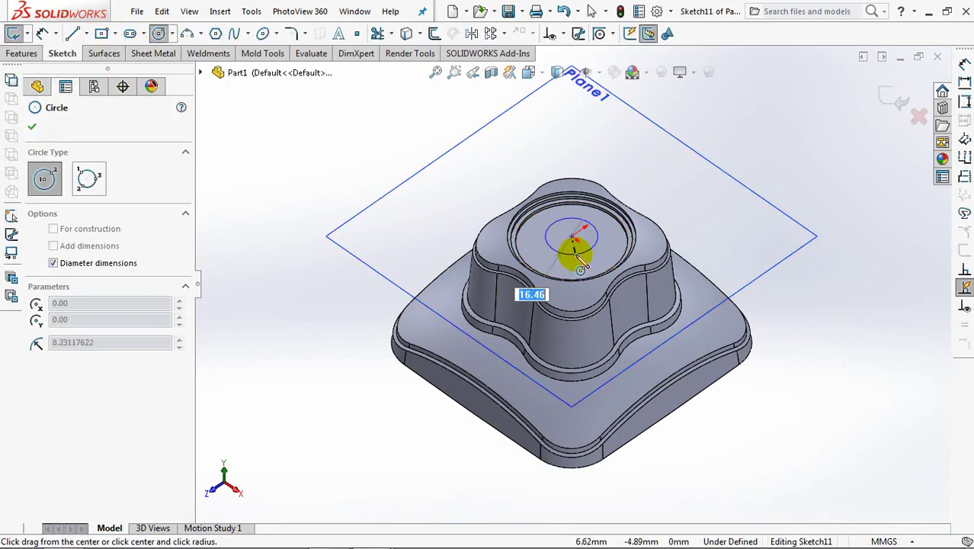
pyautogui.write('0')
pyautogui.press('Return')
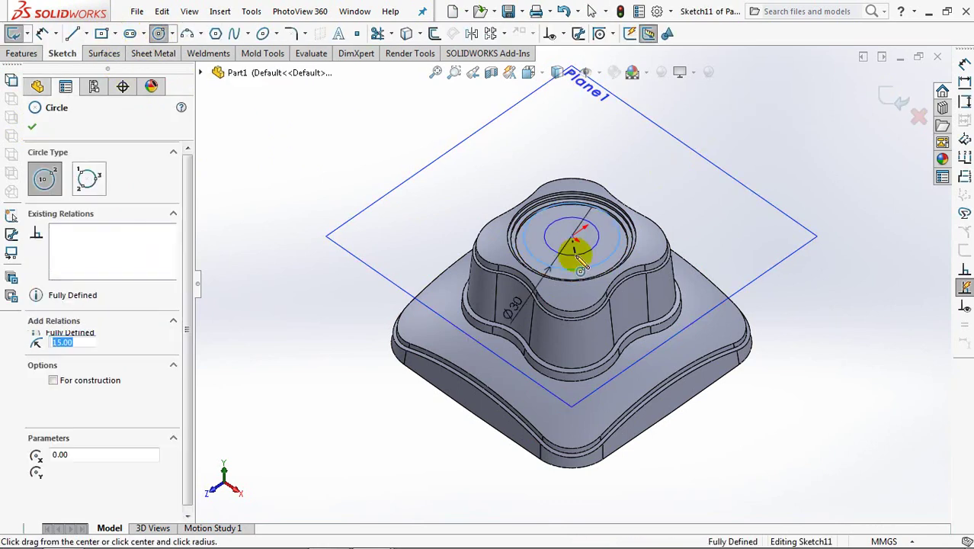
pyautogui.click(32, 127)
pyautogui.click(307, 169)
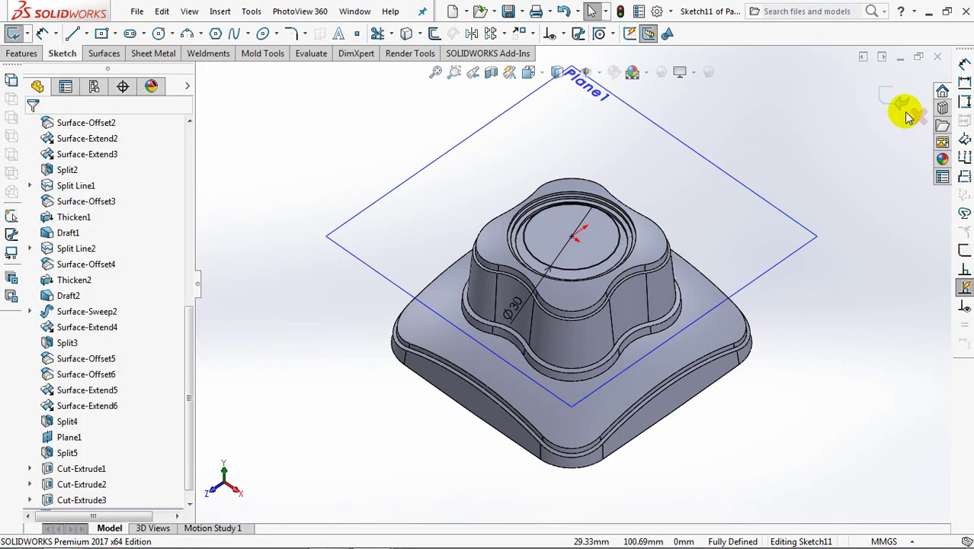
# Step: Extrude-cut the Ø30 circle starting from a reversed 7.5 mm offset
pyautogui.press('x')
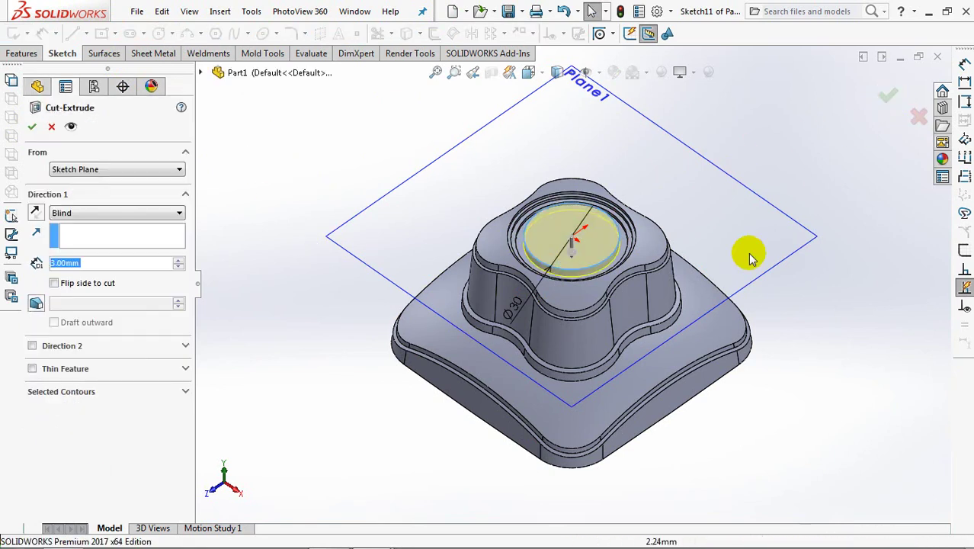
pyautogui.scroll(-3, 662, 268)
pyautogui.click(85, 169)
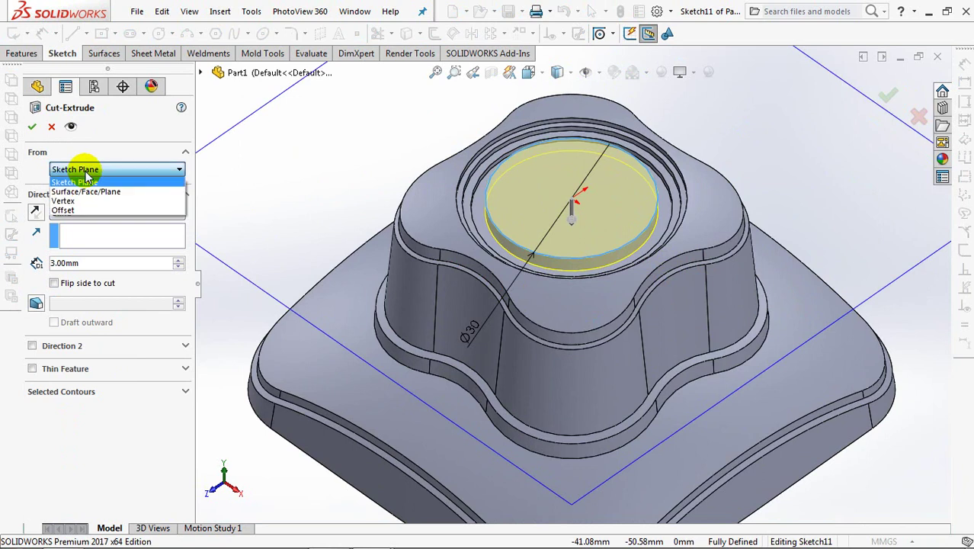
pyautogui.click(72, 210)
pyautogui.click(55, 192)
pyautogui.write('7.5')
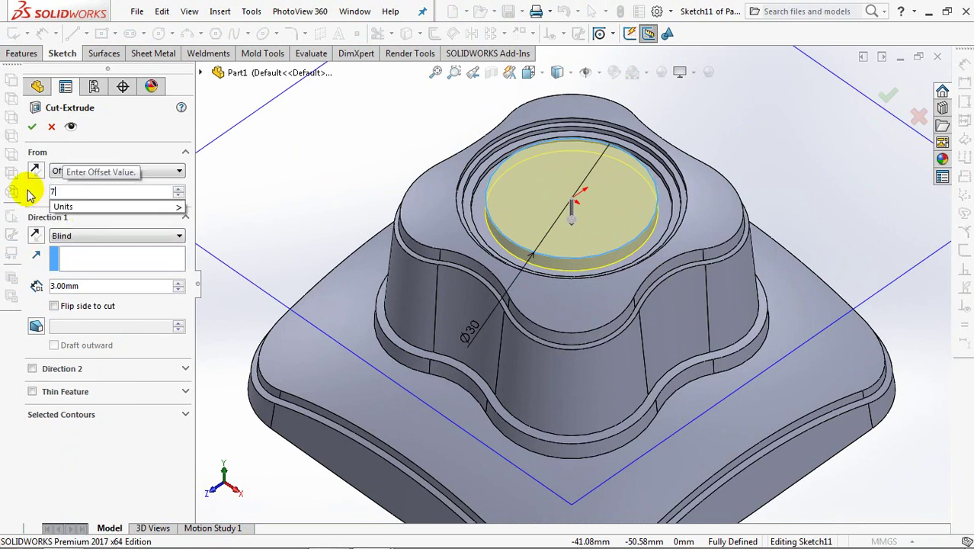
pyautogui.press('Return')
pyautogui.click(35, 170)
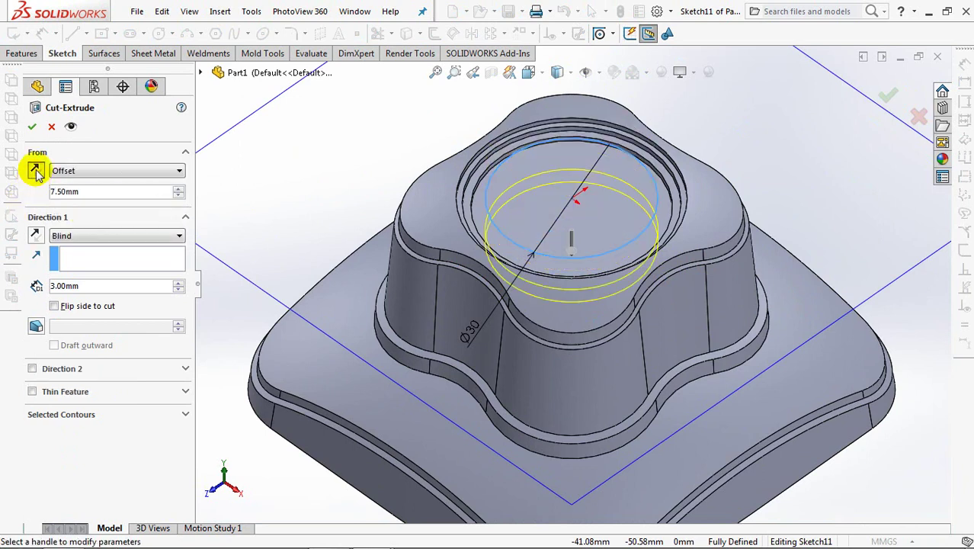
# Step: Make the bore cut Through All with 1° outward draft
pyautogui.click(62, 236)
pyautogui.click(73, 259)
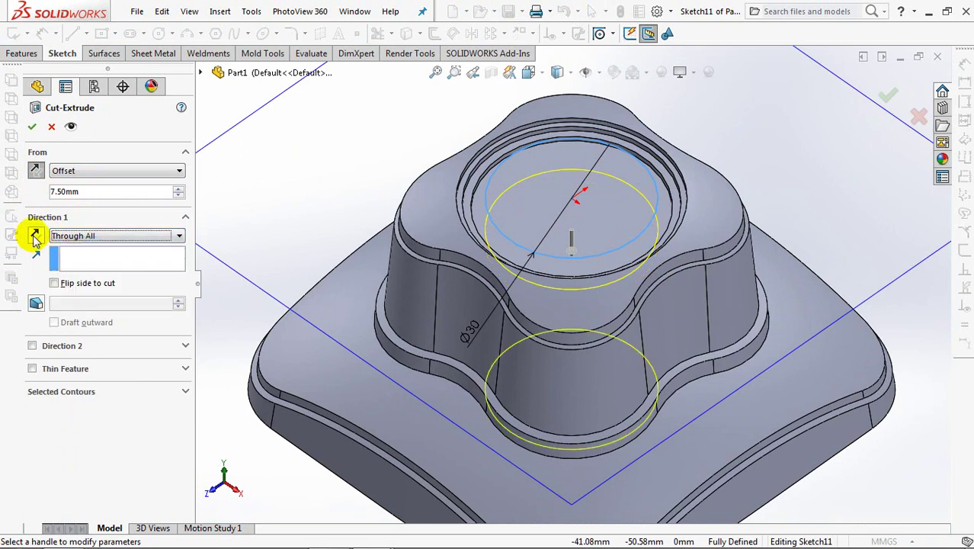
pyautogui.click(35, 237)
pyautogui.click(36, 303)
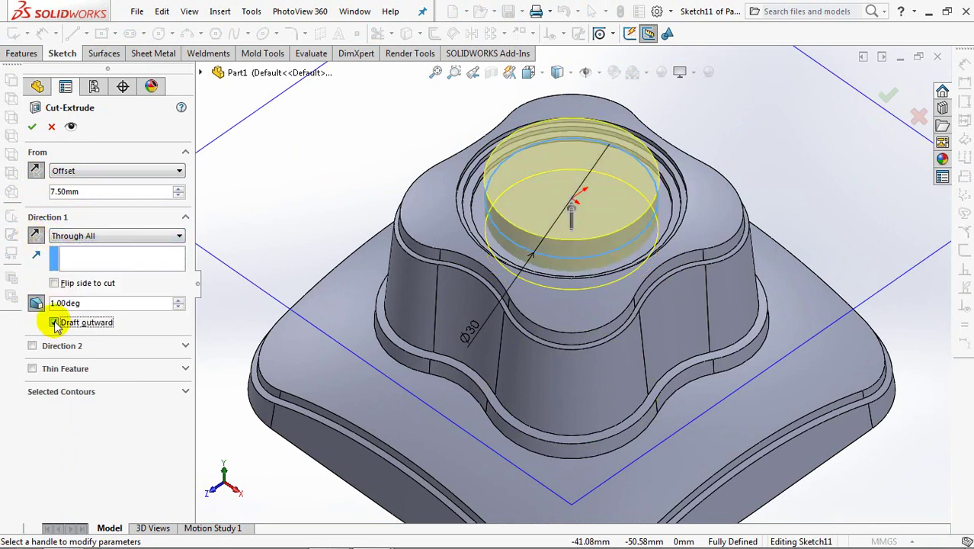
pyautogui.moveTo(267, 283); pyautogui.dragTo(270, 298, button='middle')
pyautogui.click(32, 126)
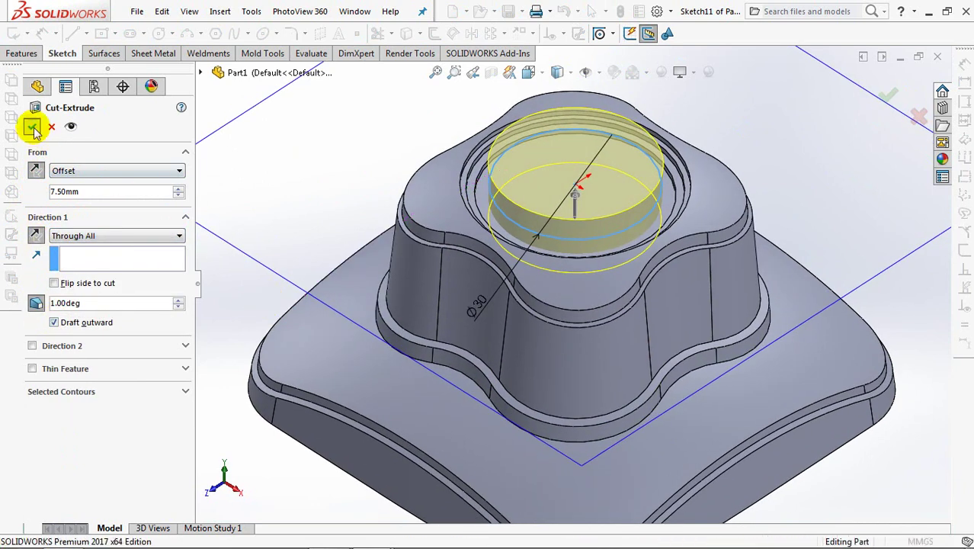
pyautogui.click(333, 197)
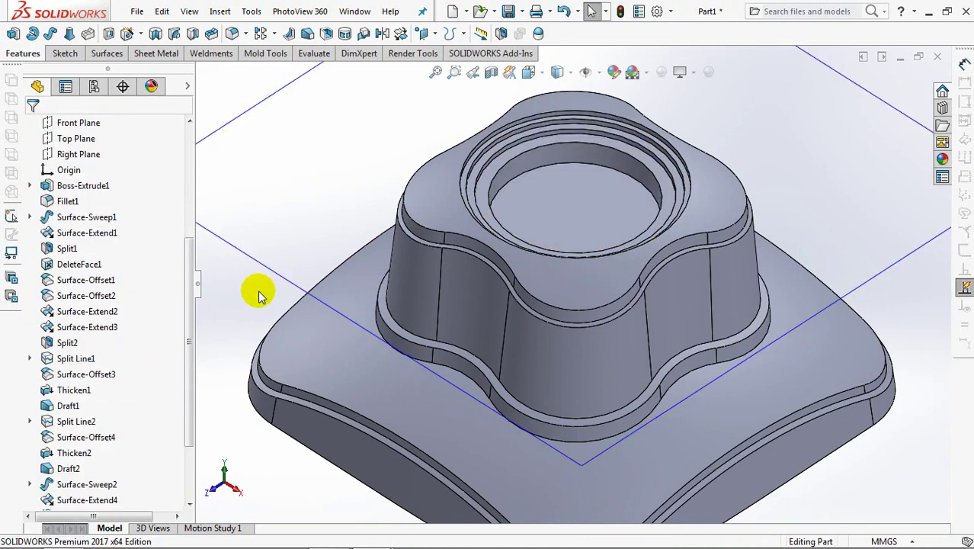
# Step: Sketch a Ø28.5 circle at the origin on the bore's bottom face
pyautogui.click(543, 208)
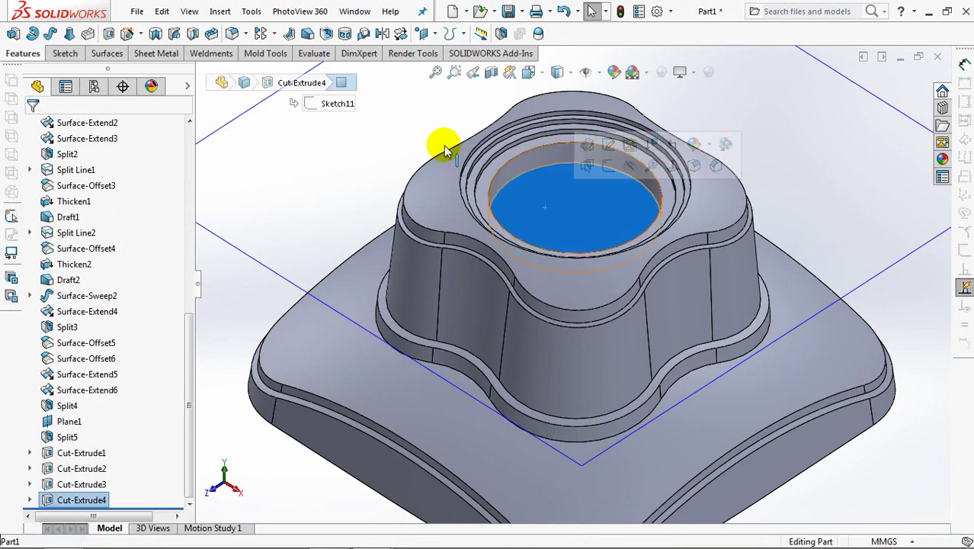
pyautogui.click(109, 33)
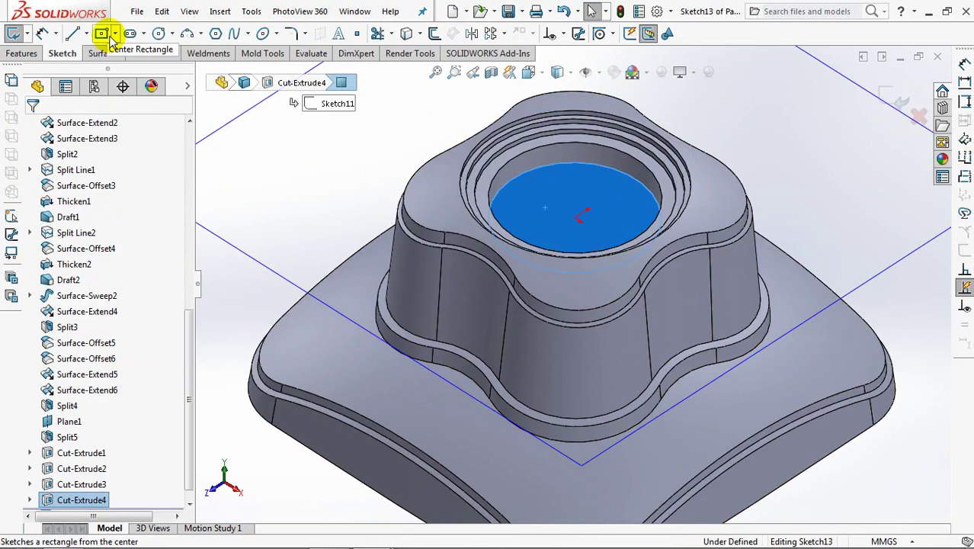
pyautogui.click(159, 34)
pyautogui.moveTo(577, 220); pyautogui.dragTo(554, 199)
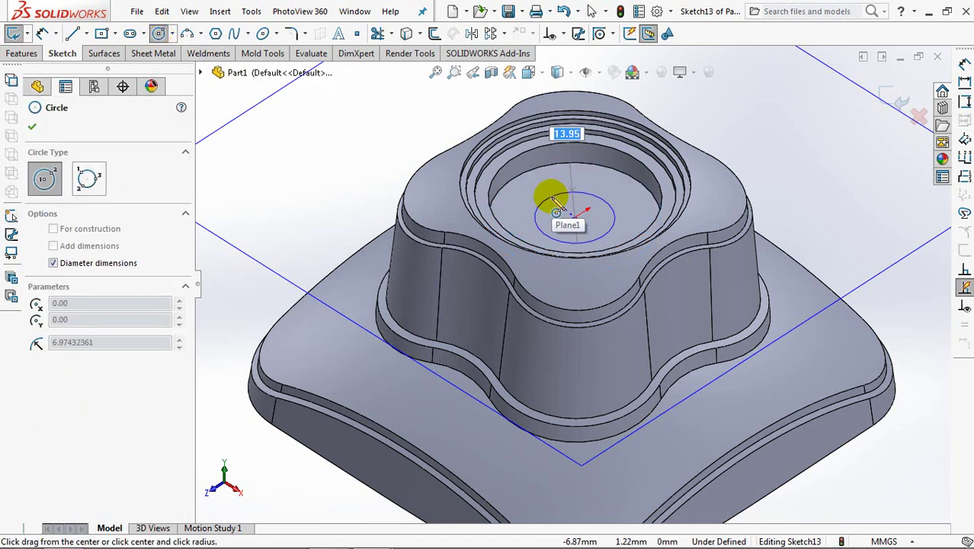
pyautogui.write('5')
pyautogui.press('Return')
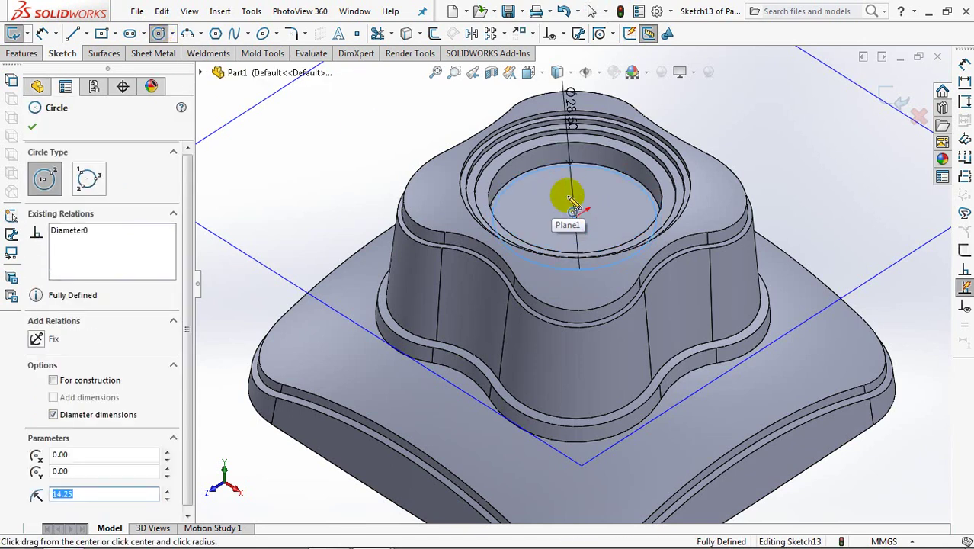
pyautogui.click(32, 126)
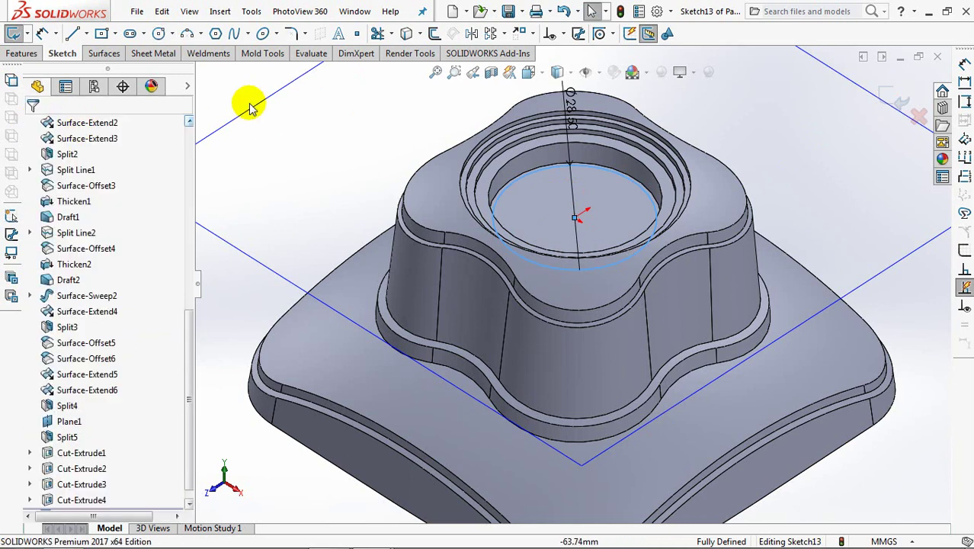
# Step: Cut-extrude the circle Blind 20 mm deep with a 1° draft
pyautogui.click(899, 95)
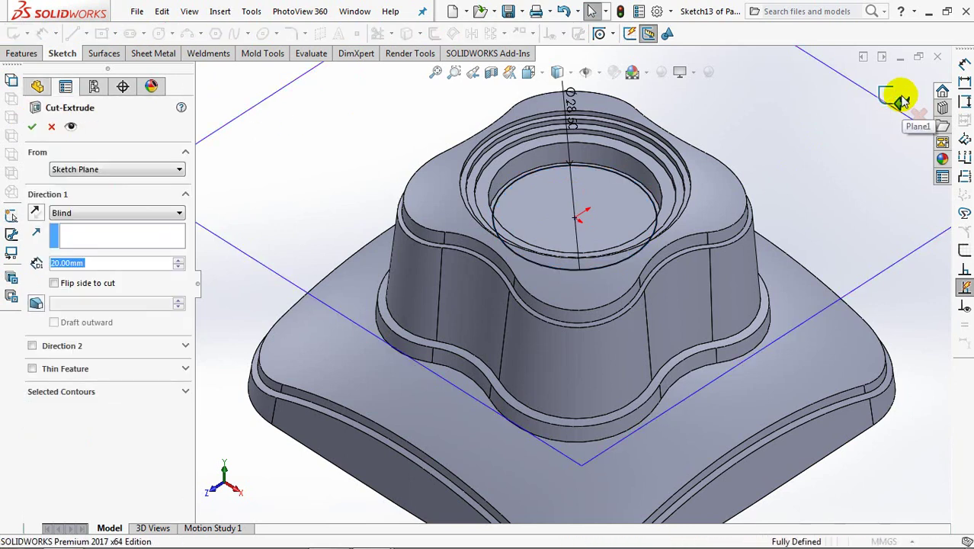
pyautogui.click(178, 268)
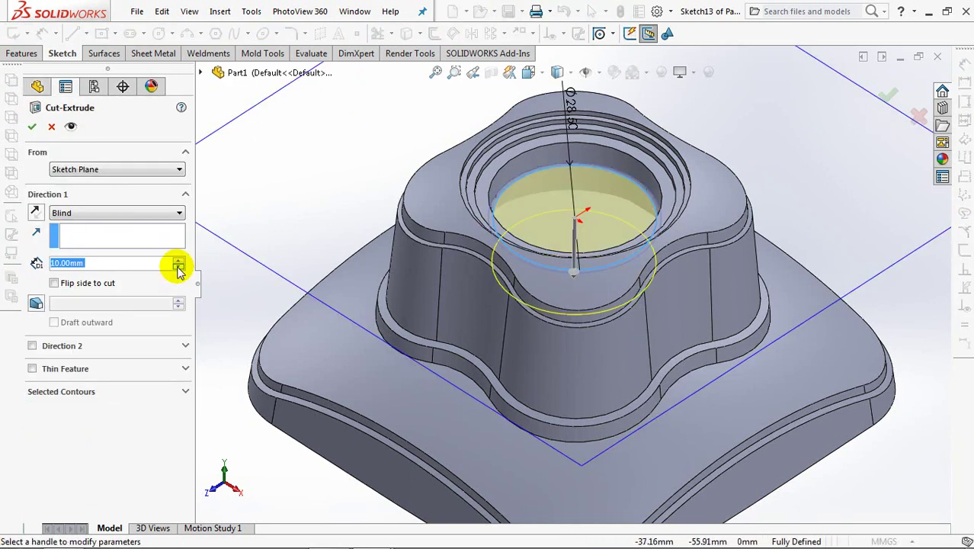
pyautogui.click(179, 260)
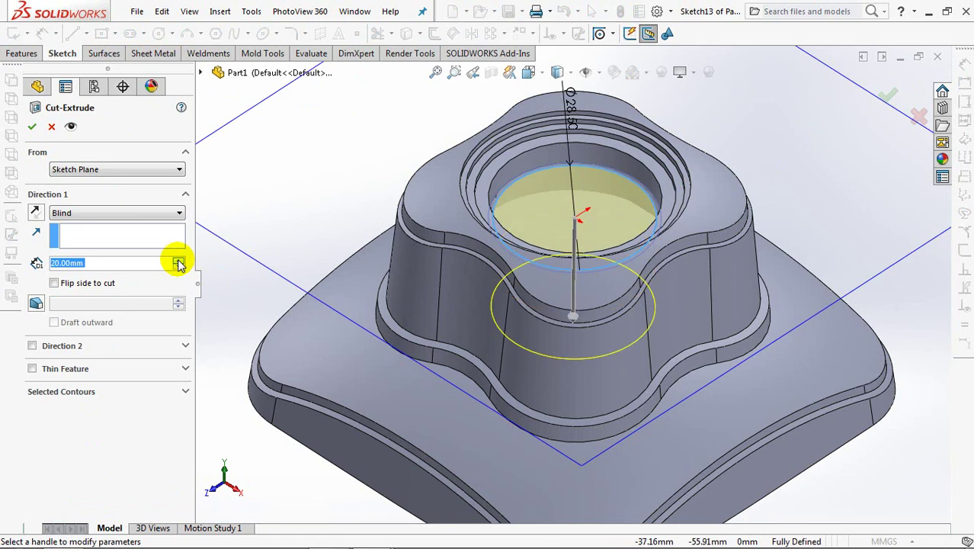
pyautogui.click(36, 304)
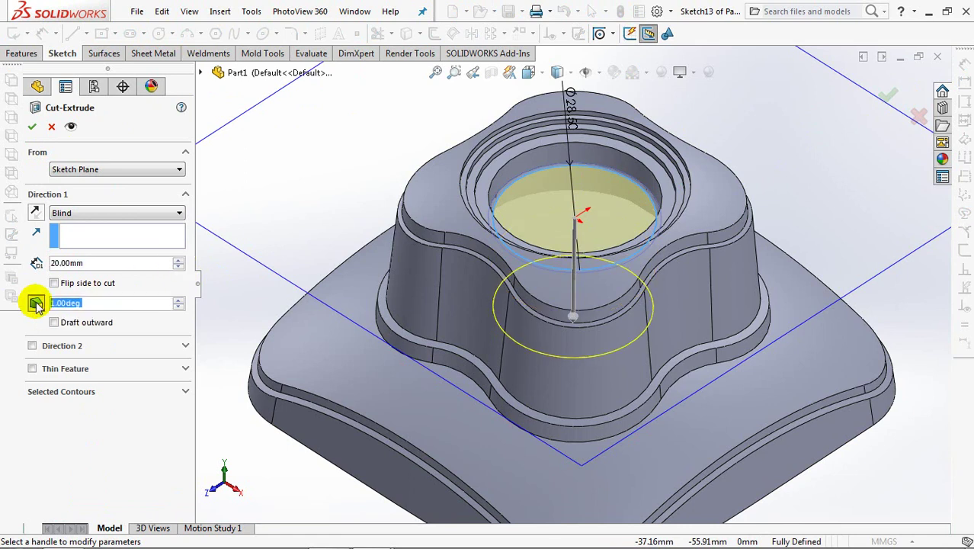
pyautogui.click(30, 128)
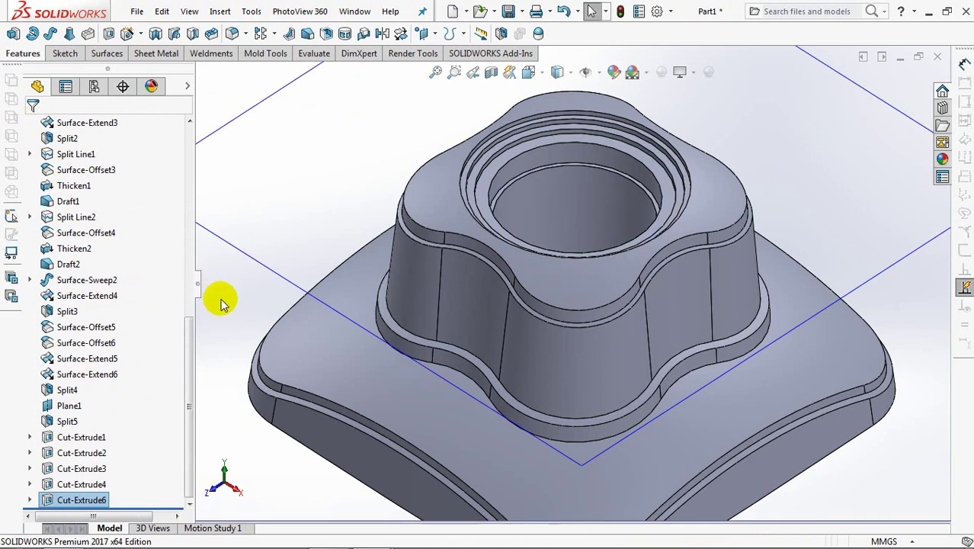
pyautogui.moveTo(192, 320); pyautogui.dragTo(200, 483)
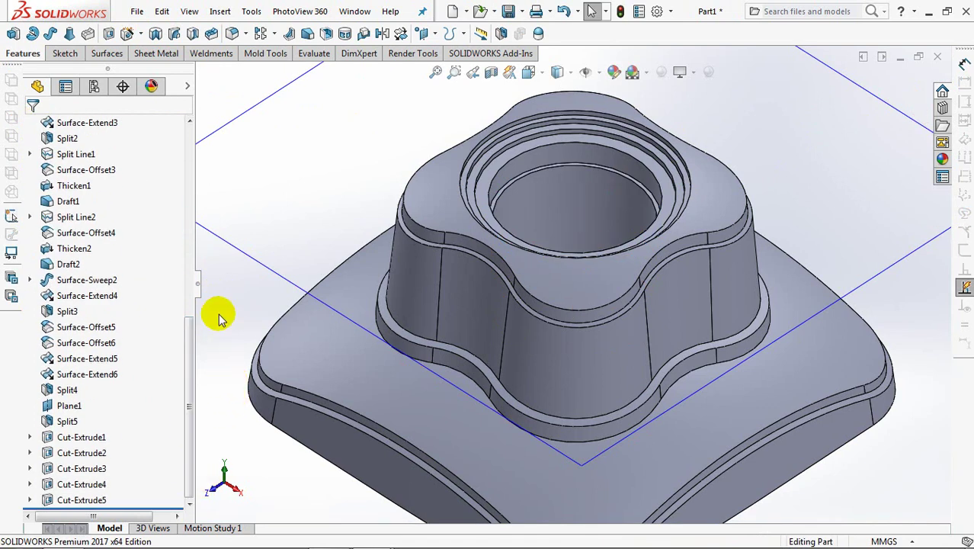
# Step: Fit the model in view and hide Plane1
pyautogui.press('f')
pyautogui.click(348, 213)
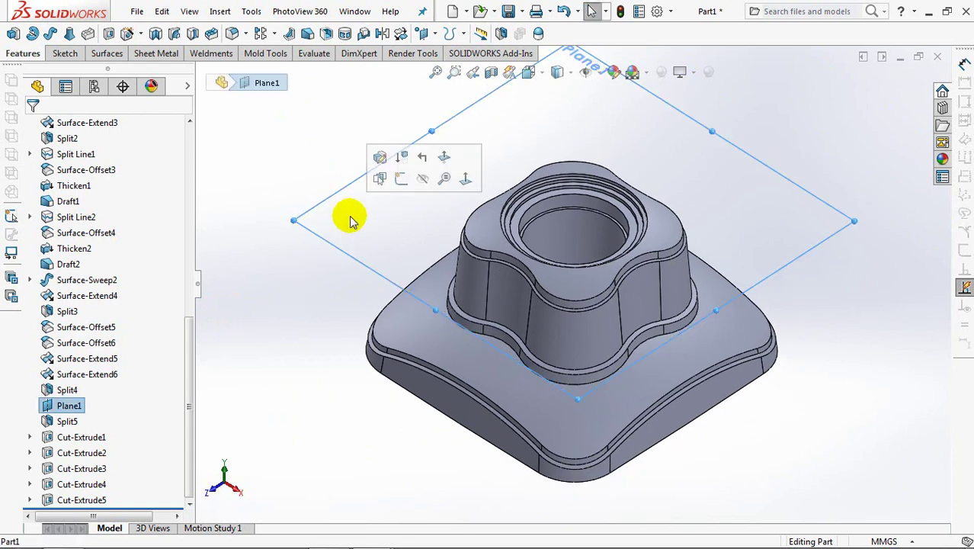
pyautogui.click(395, 187)
pyautogui.moveTo(188, 337); pyautogui.dragTo(199, 143)
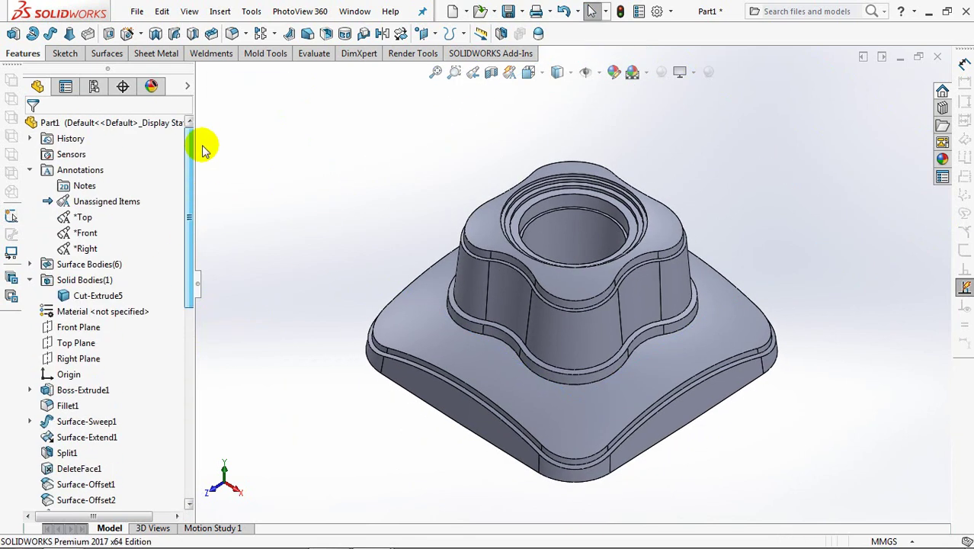
# Step: On the Top Plane, draw a horizontal midpoint centerline through the origin
pyautogui.click(76, 344)
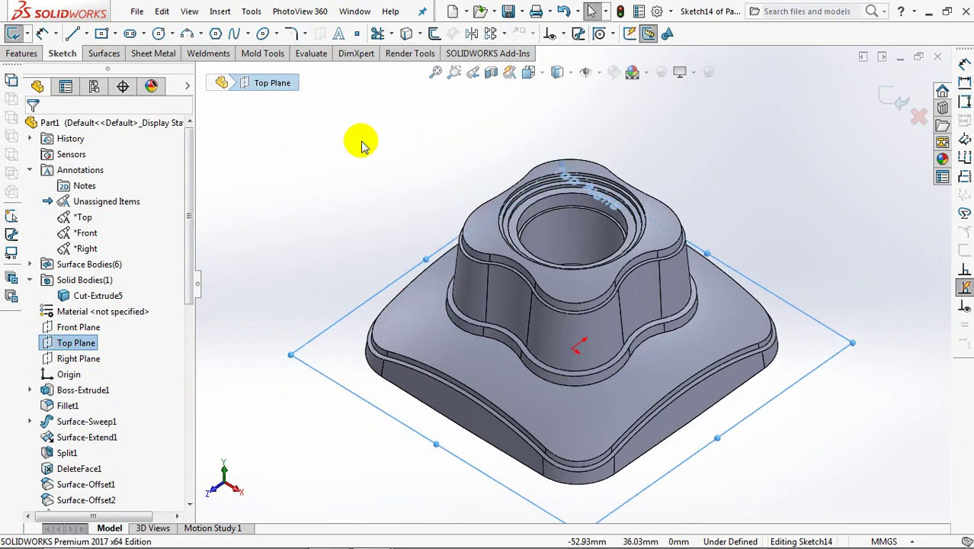
pyautogui.click(87, 33)
pyautogui.click(107, 68)
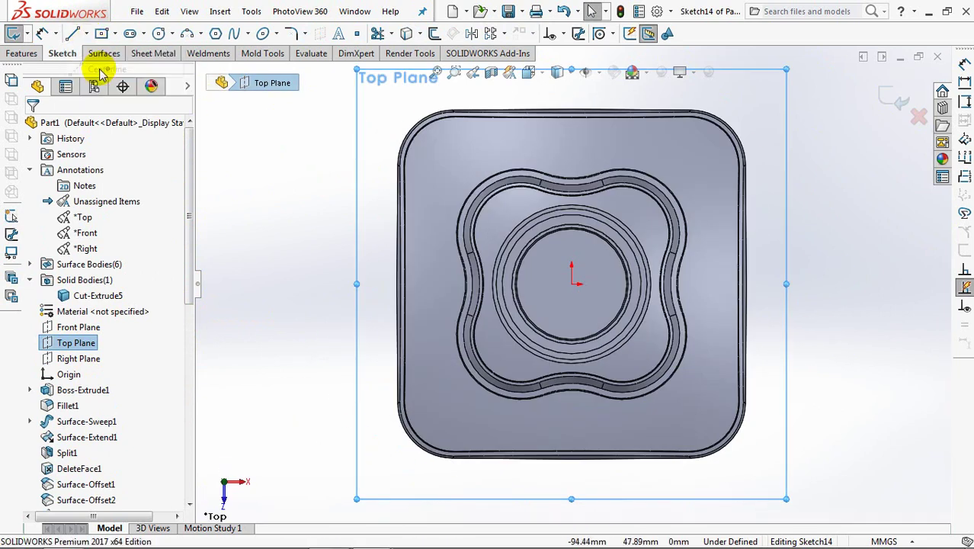
pyautogui.click(52, 323)
pyautogui.click(571, 284)
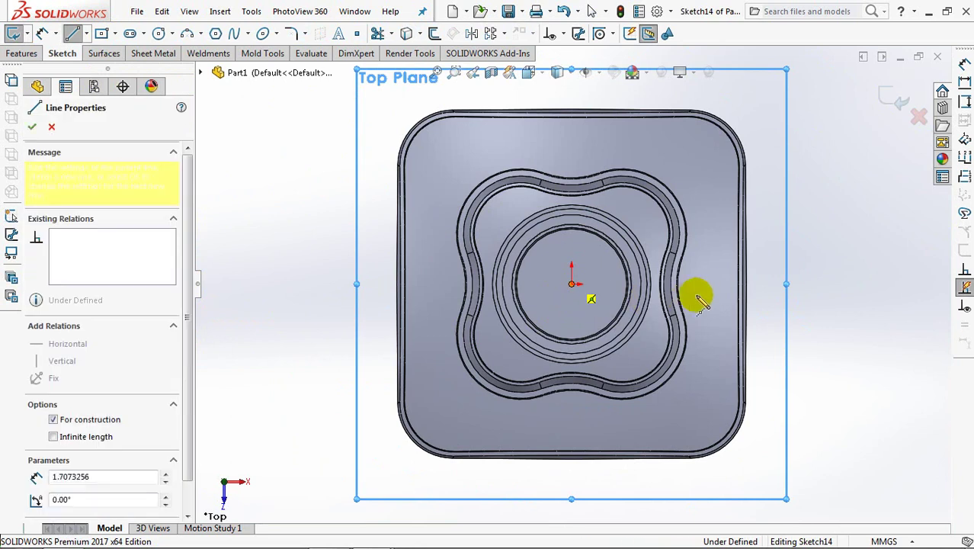
pyautogui.click(707, 285)
pyautogui.rightClick(709, 290)
pyautogui.click(745, 298)
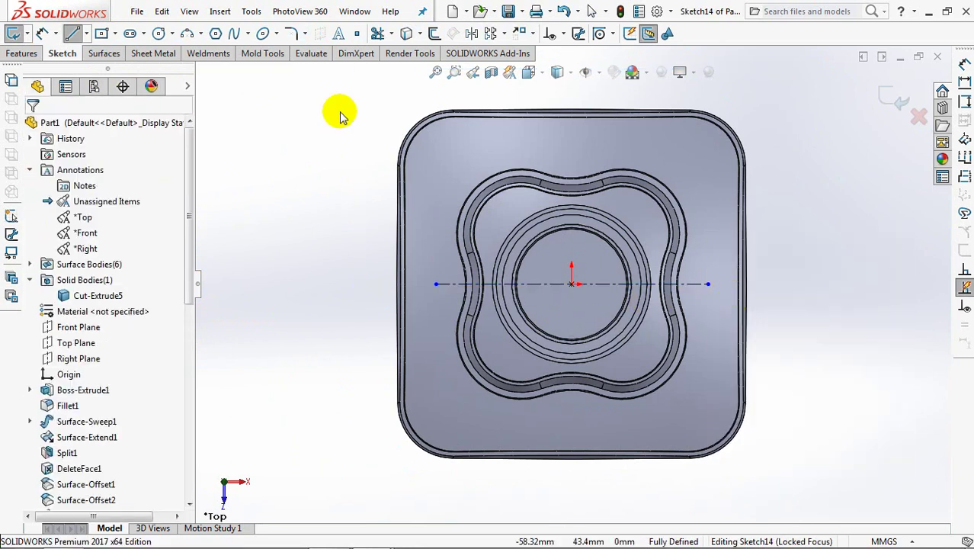
# Step: Add a circle at each end of the centerline, the left one Ø7.5
pyautogui.click(159, 34)
pyautogui.click(707, 284)
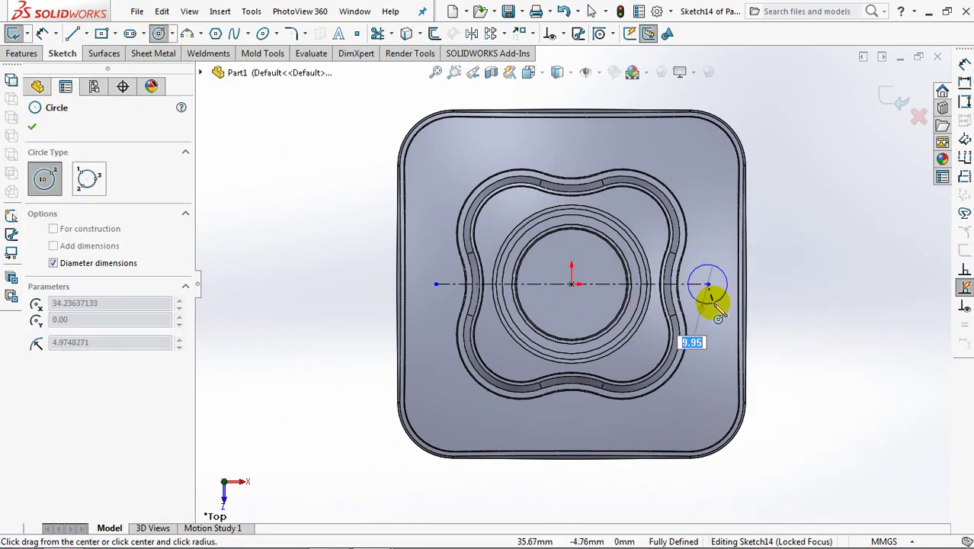
pyautogui.click(714, 300)
pyautogui.click(435, 284)
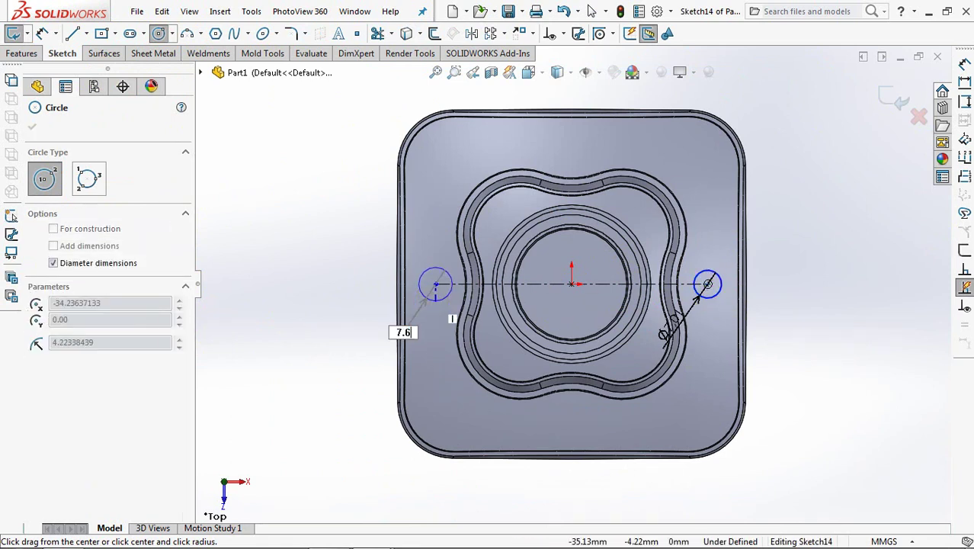
pyautogui.click(447, 298)
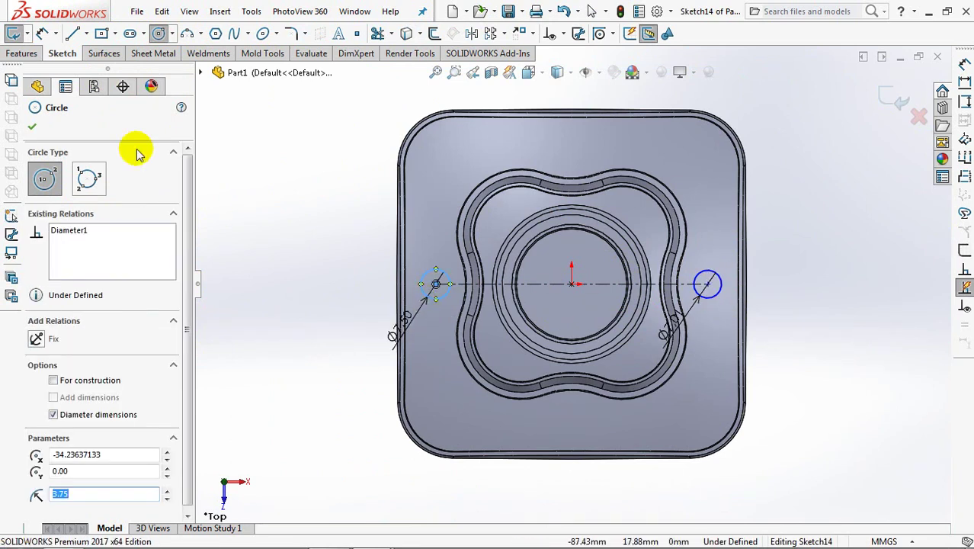
pyautogui.click(34, 126)
# Step: Dimension the centerline 70 mm long
pyautogui.click(42, 33)
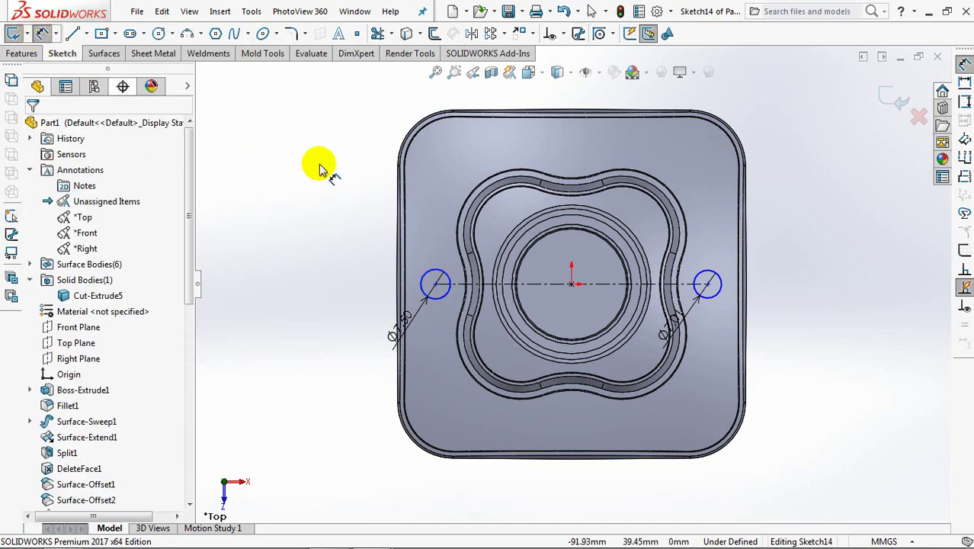
pyautogui.click(598, 286)
pyautogui.click(572, 158)
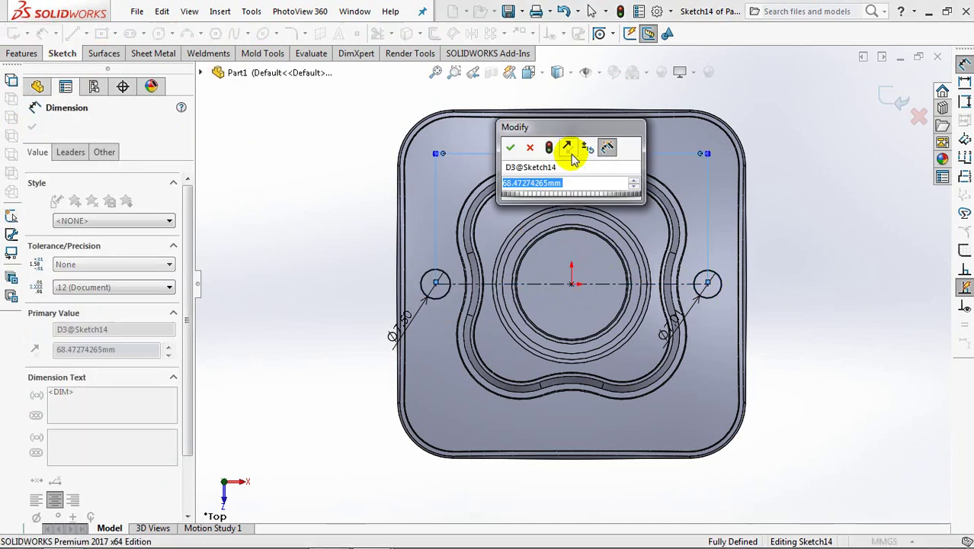
pyautogui.write('70')
pyautogui.click(510, 149)
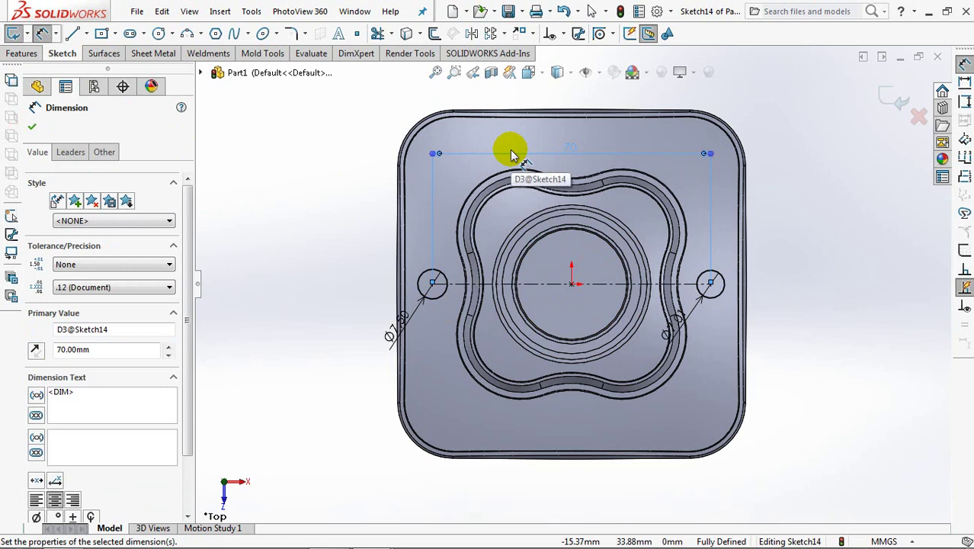
pyautogui.click(33, 127)
pyautogui.moveTo(278, 202); pyautogui.dragTo(301, 217, button='middle')
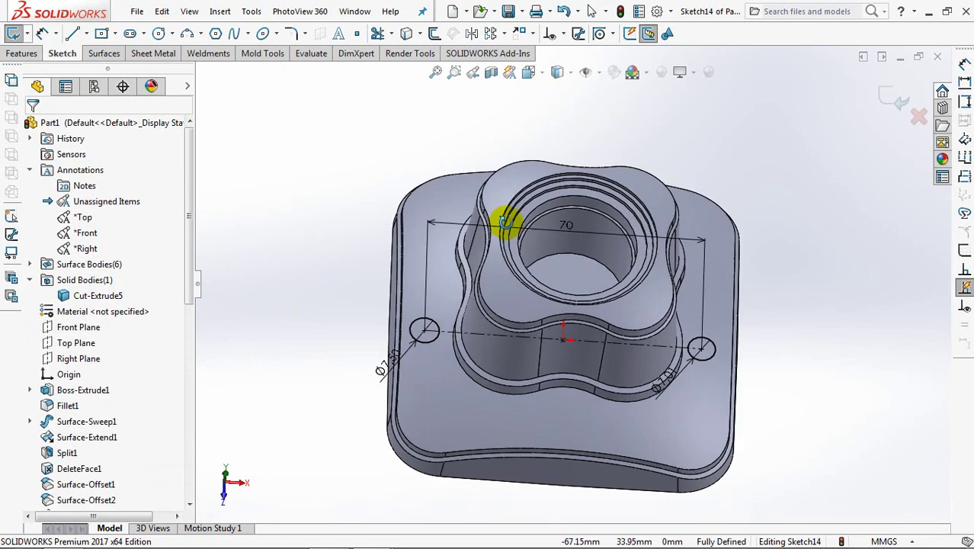
# Step: Cut the pin holes from a 5 mm offset, Through All reversed, with 1° outward draft
pyautogui.click(893, 95)
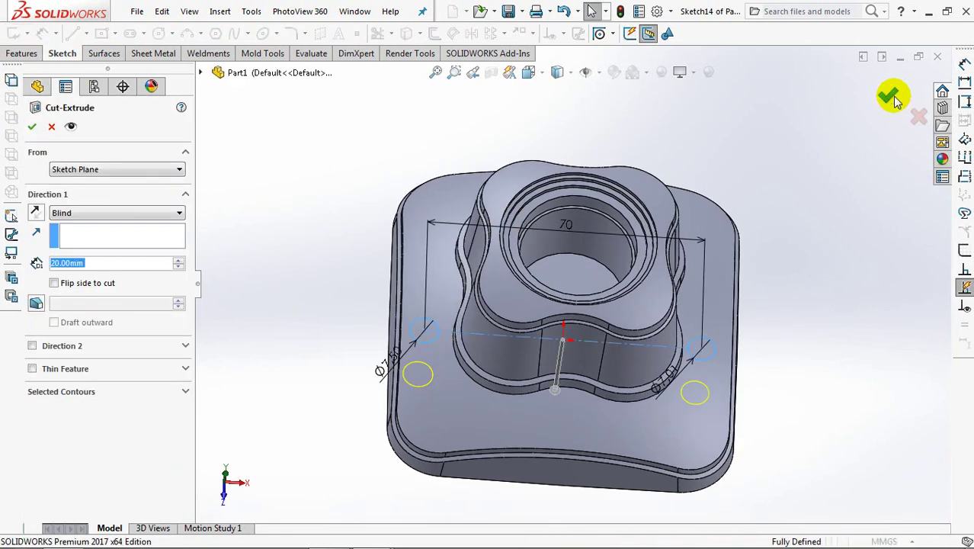
pyautogui.click(87, 169)
pyautogui.click(86, 210)
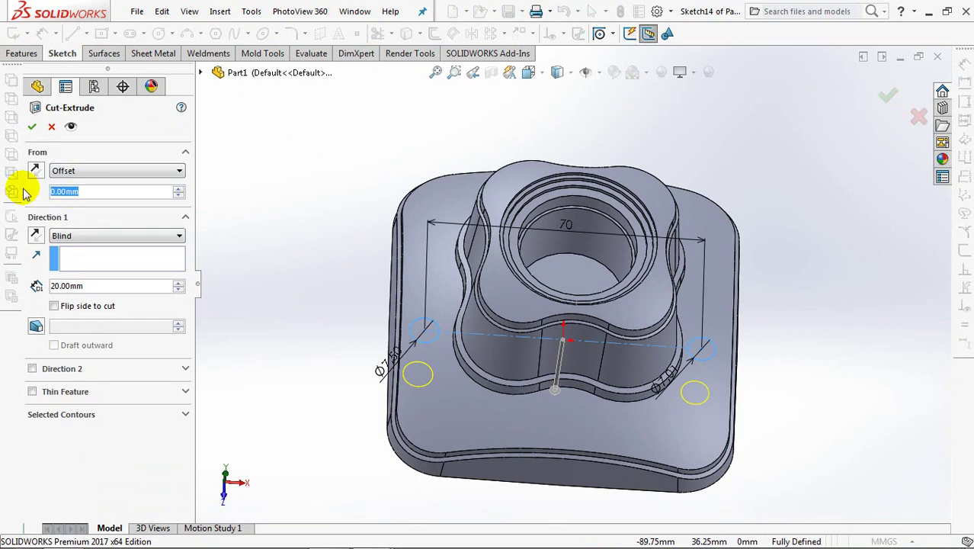
pyautogui.write('5')
pyautogui.click(20, 188)
pyautogui.click(67, 237)
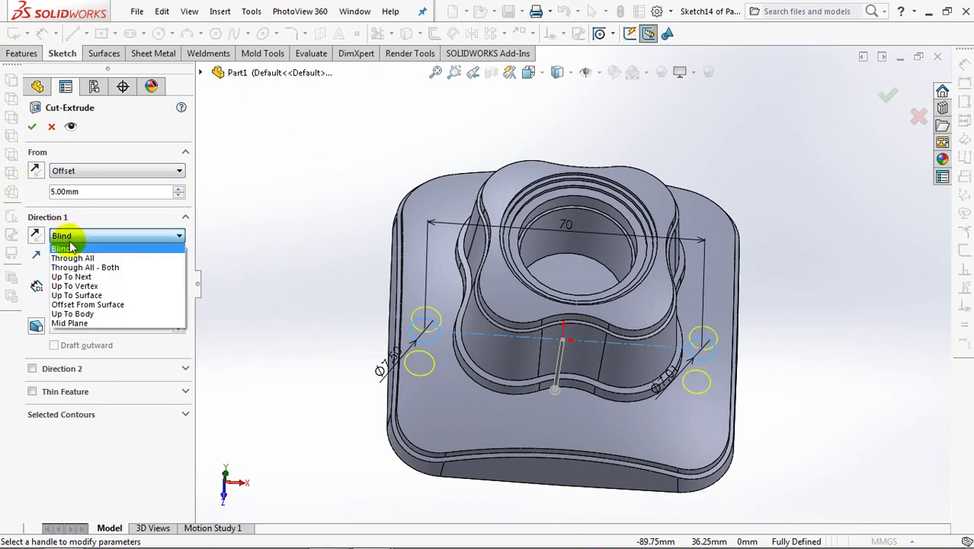
pyautogui.click(70, 253)
pyautogui.click(36, 236)
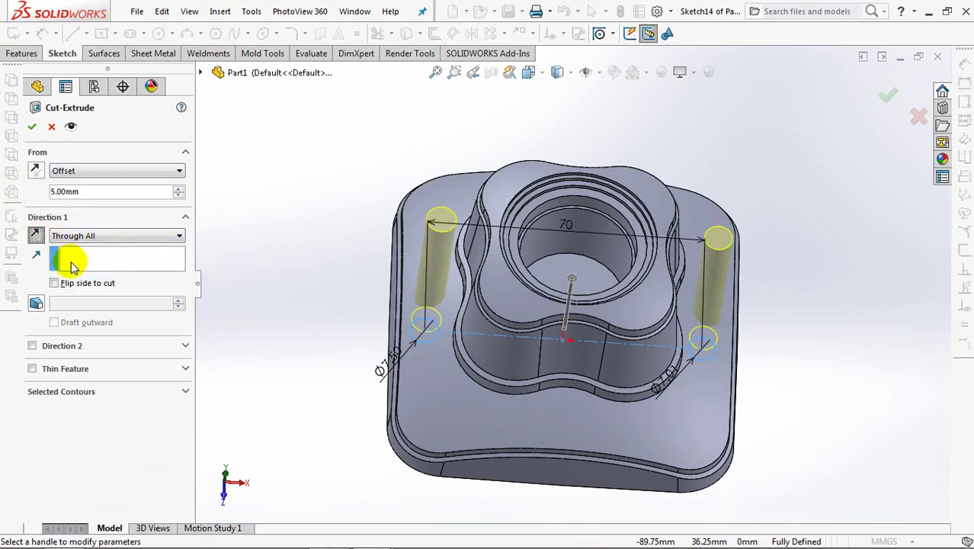
pyautogui.click(36, 304)
pyautogui.click(55, 322)
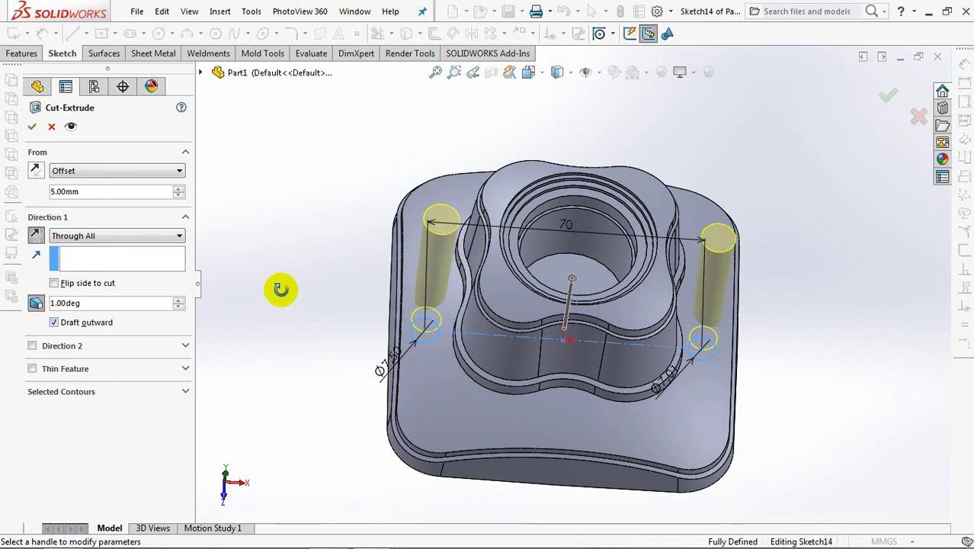
pyautogui.click(31, 129)
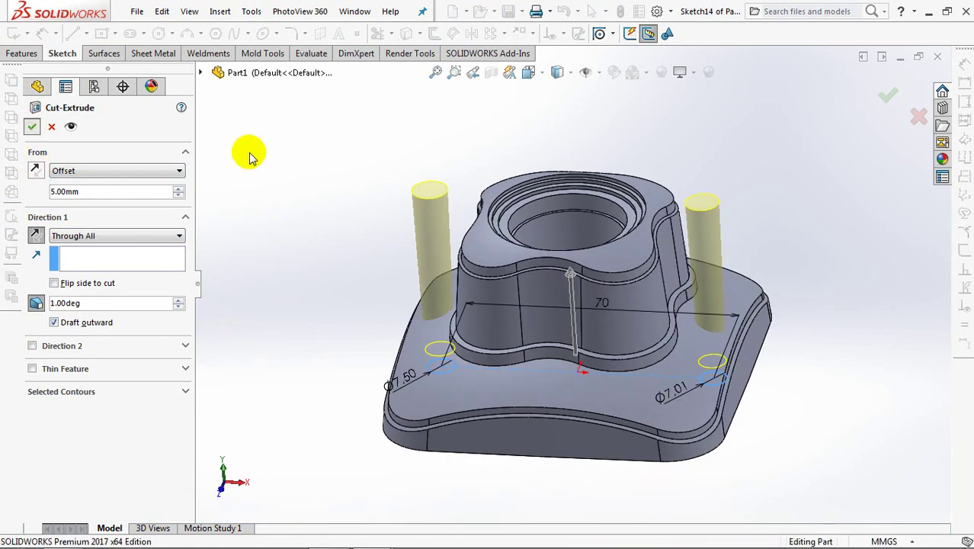
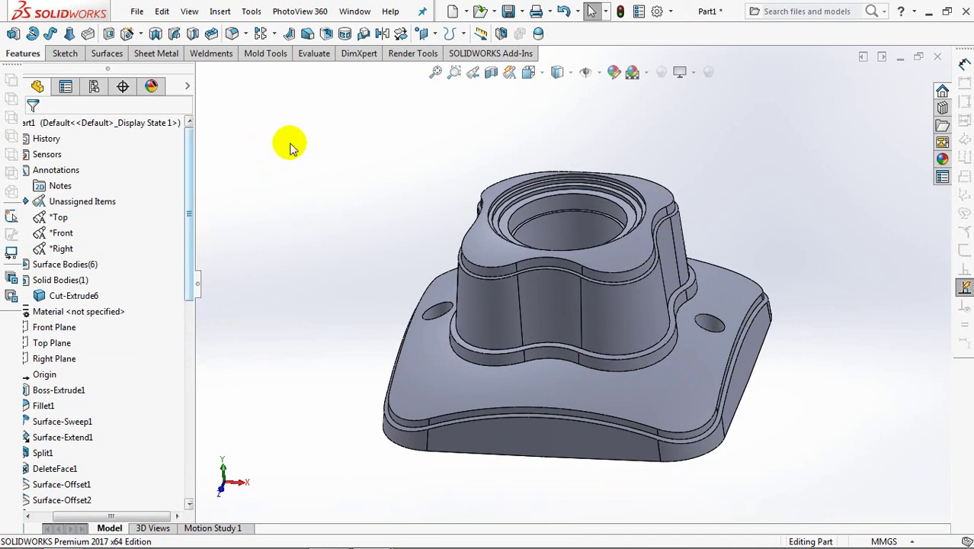
# Step: Shell the part to a 1.8 mm wall thickness, leaving the bottom face open
pyautogui.moveTo(393, 197)
pyautogui.mouseDown(button='middle')
pyautogui.moveTo(365, 308)
pyautogui.moveTo(369, 250)
pyautogui.mouseUp(button='middle')
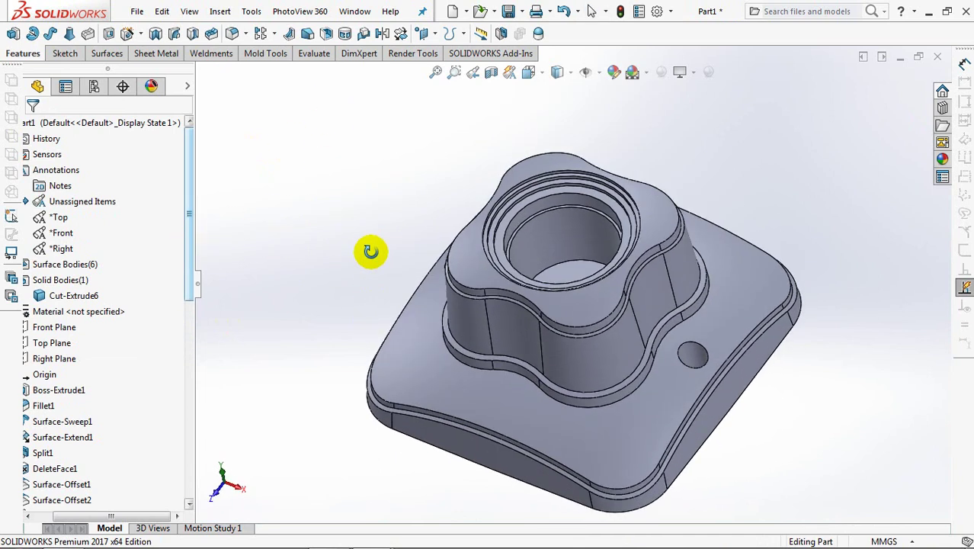
pyautogui.click(326, 35)
pyautogui.write('1.8')
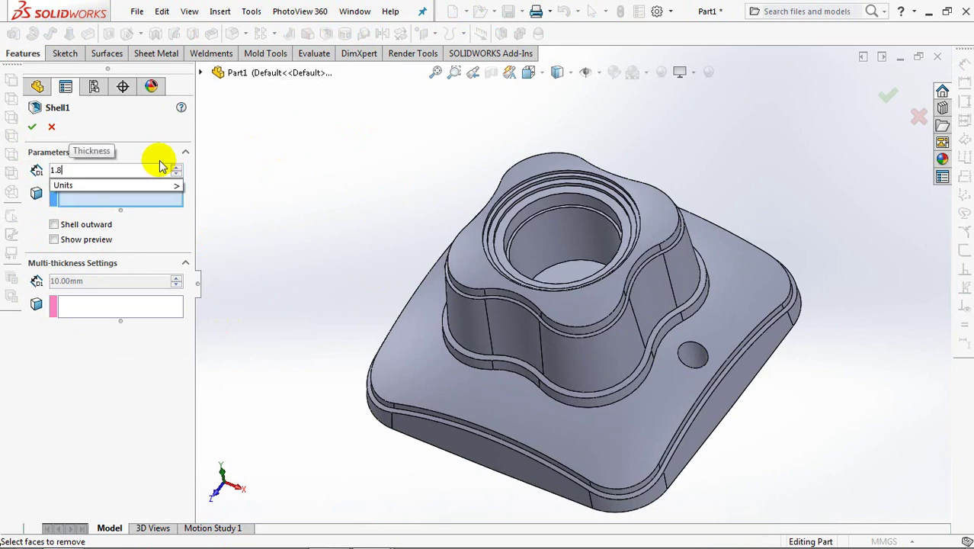
pyautogui.click(108, 200)
pyautogui.moveTo(300, 239); pyautogui.dragTo(296, 224, button='middle')
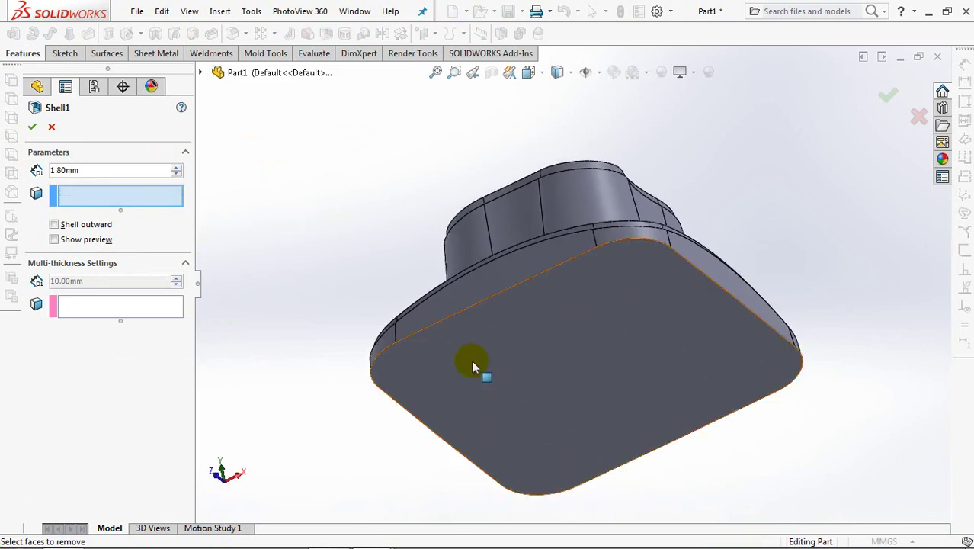
pyautogui.click(481, 379)
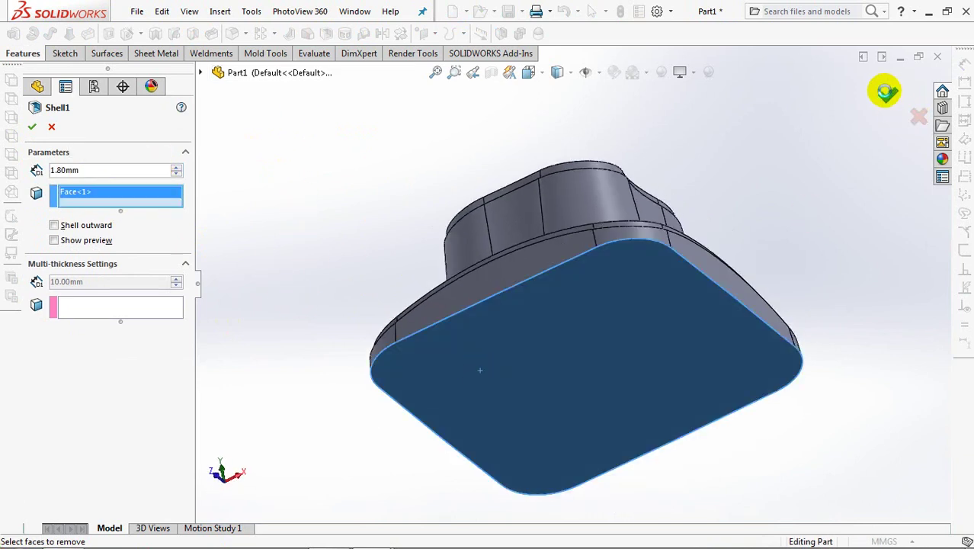
pyautogui.click(886, 92)
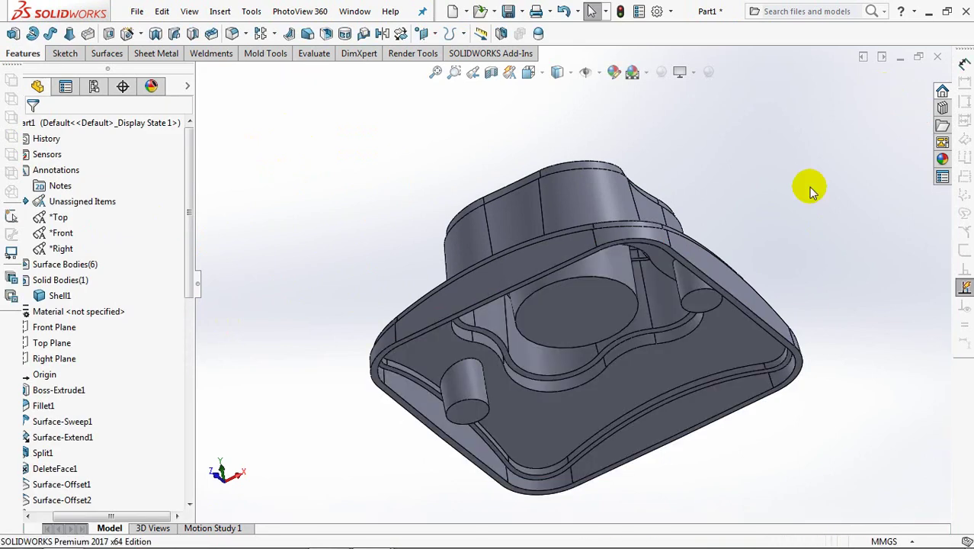
# Step: Fillet the boss's two top ring edges at 1 mm
pyautogui.moveTo(810, 192); pyautogui.dragTo(809, 364, button='middle')
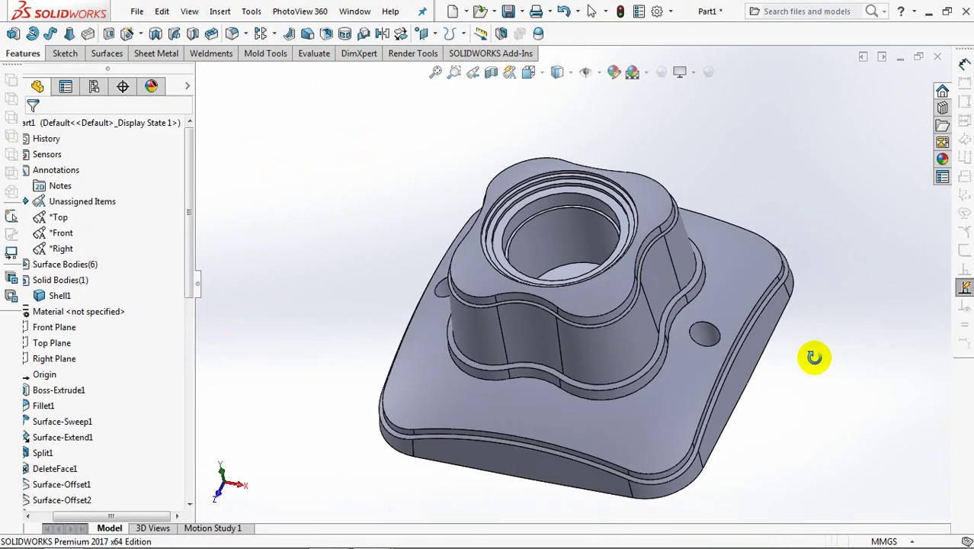
pyautogui.scroll(-3, 576, 244)
pyautogui.scroll(-2, 570, 202)
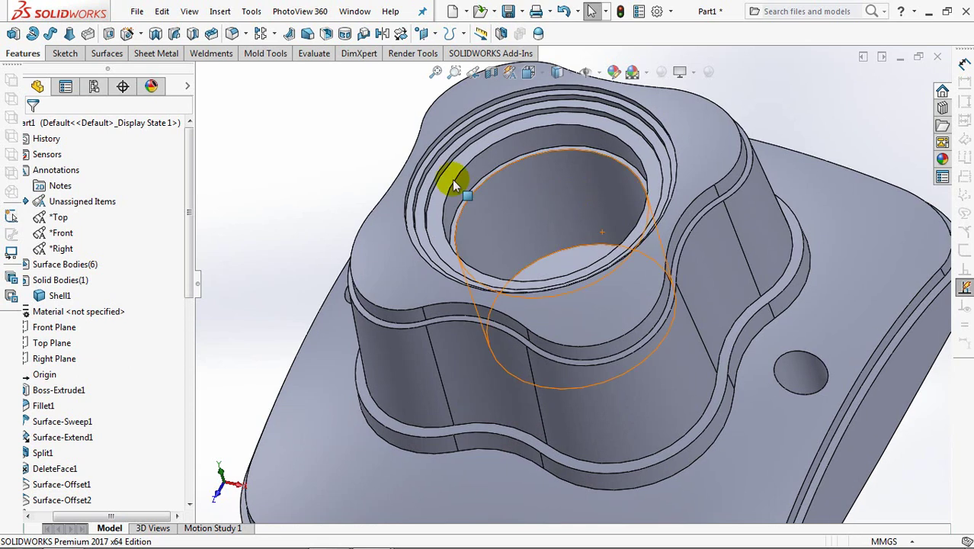
pyautogui.click(232, 35)
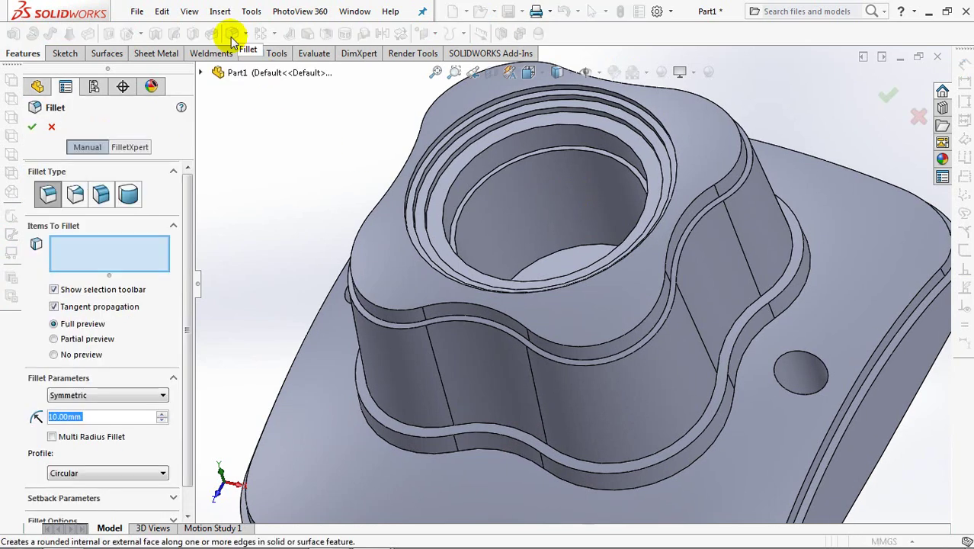
pyautogui.click(423, 188)
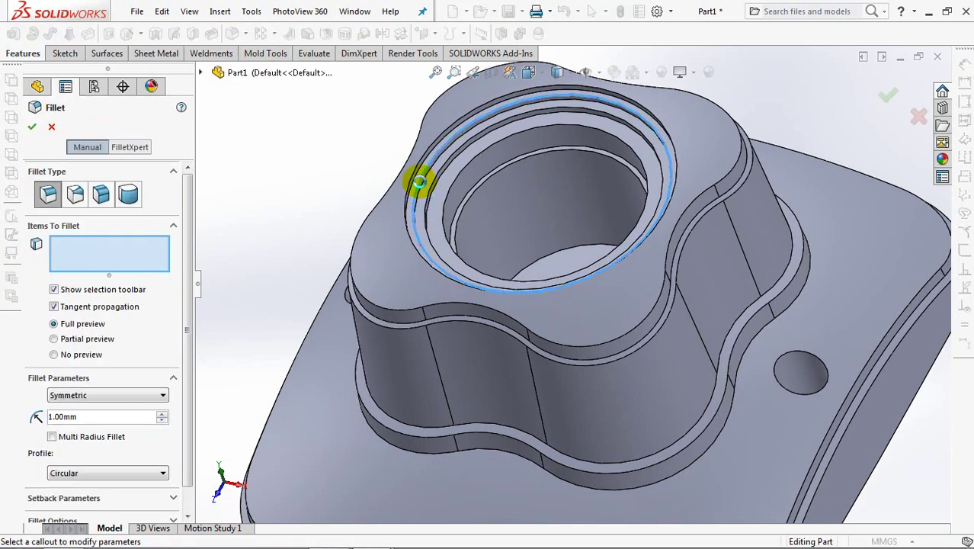
pyautogui.click(427, 181)
pyautogui.click(32, 128)
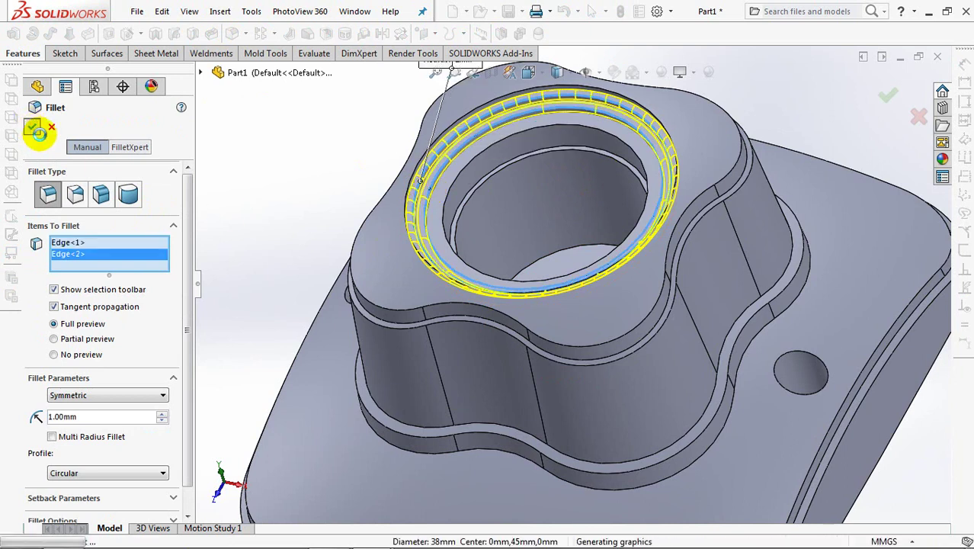
# Step: Fillet the bore's circular edge at 2 mm
pyautogui.click(232, 35)
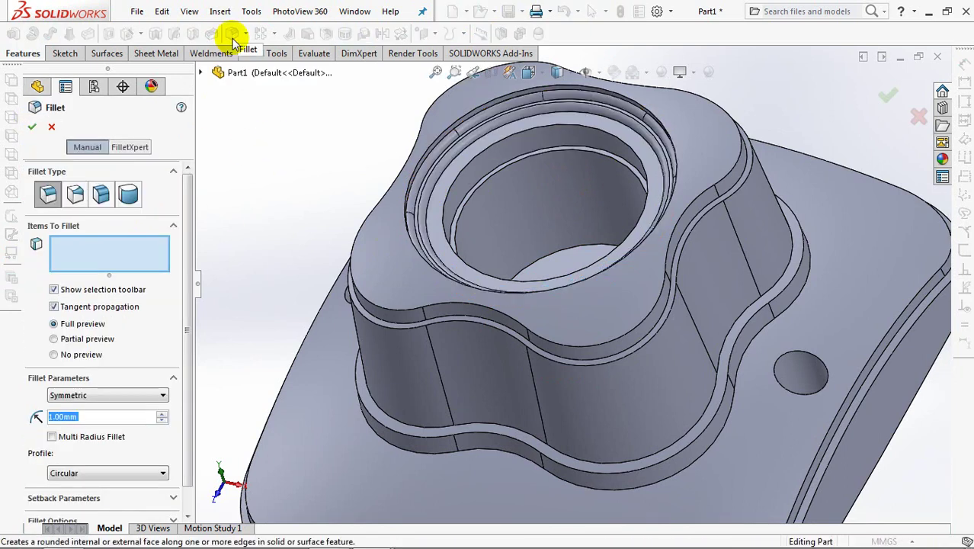
pyautogui.click(448, 202)
pyautogui.click(32, 126)
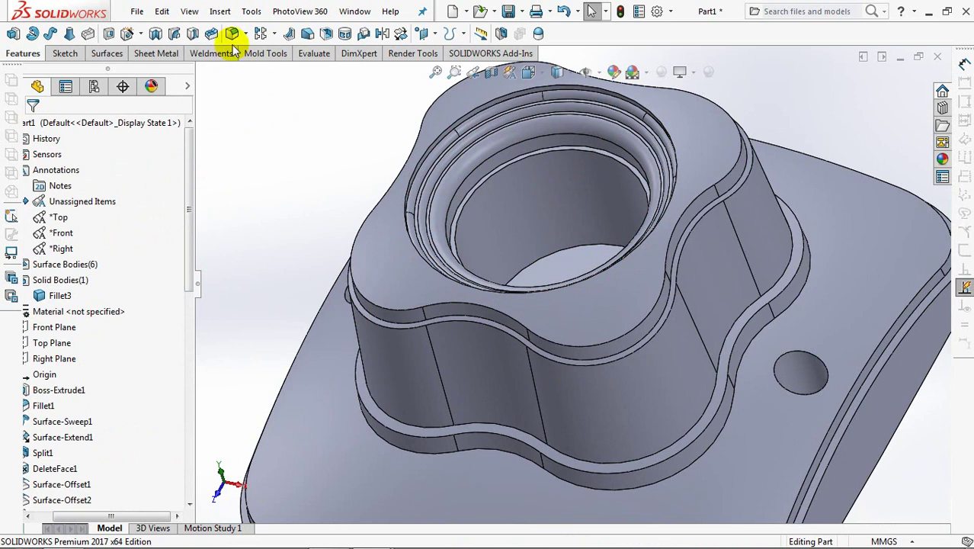
# Step: Fillet the base's upper and lower step edges at 0.5 mm
pyautogui.click(232, 34)
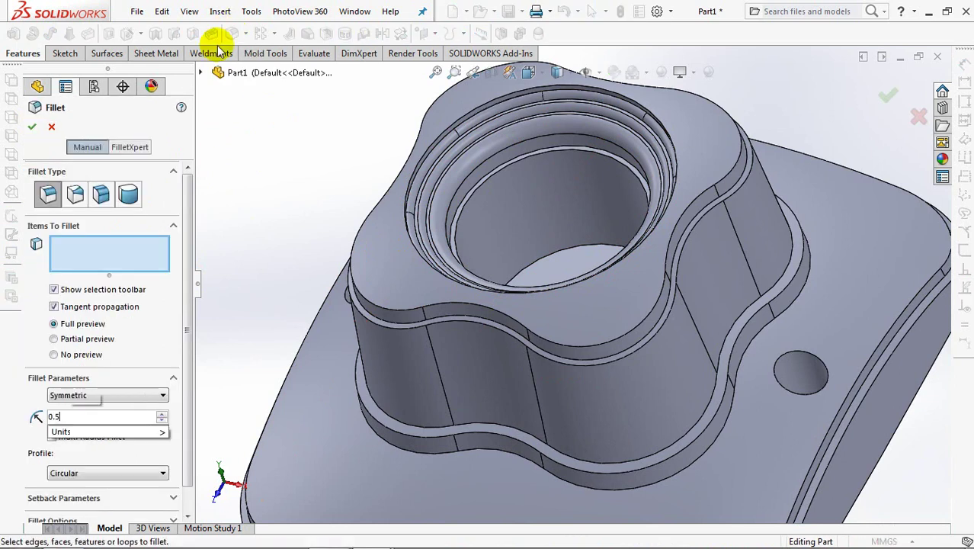
pyautogui.keyDown('ctrl'); pyautogui.moveTo(278, 294); pyautogui.dragTo(322, 169, button='middle'); pyautogui.keyUp('ctrl')
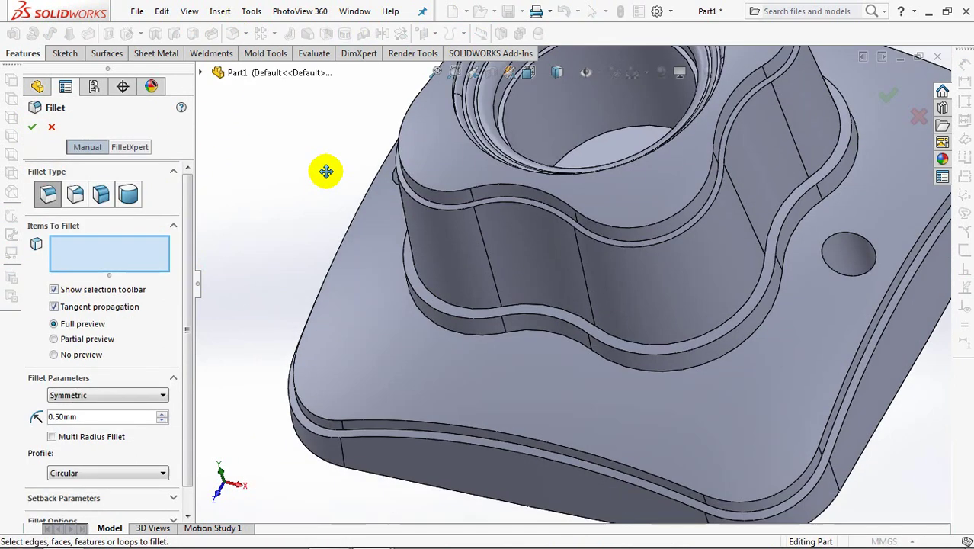
pyautogui.click(398, 419)
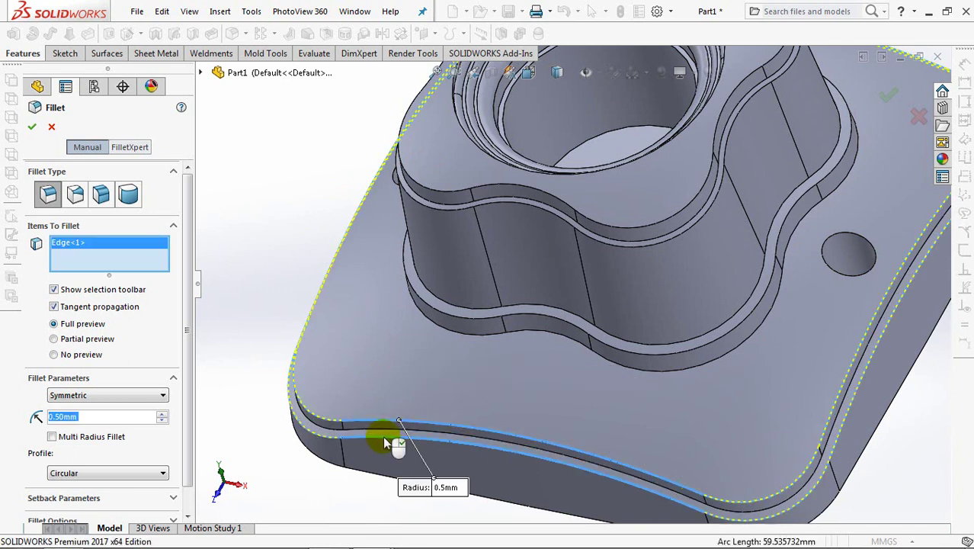
pyautogui.click(387, 442)
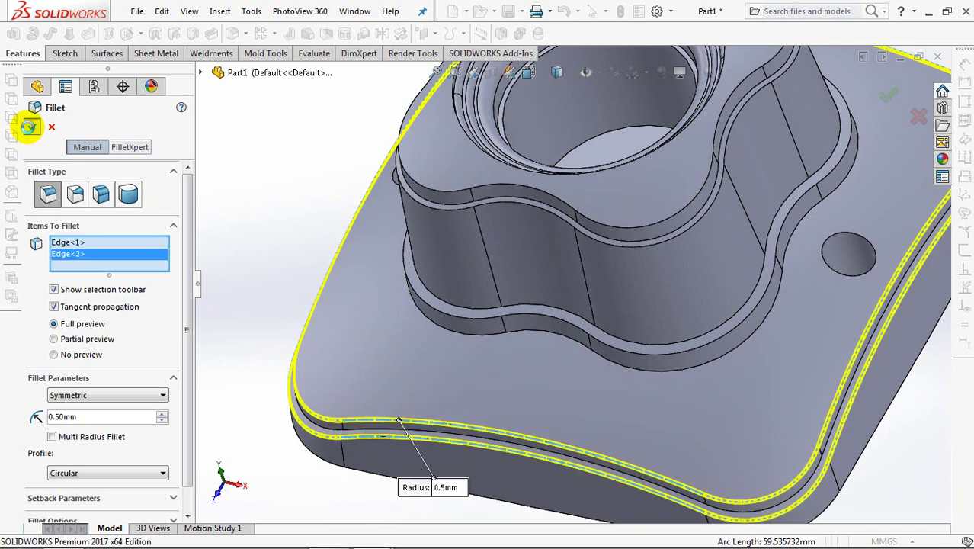
pyautogui.click(29, 127)
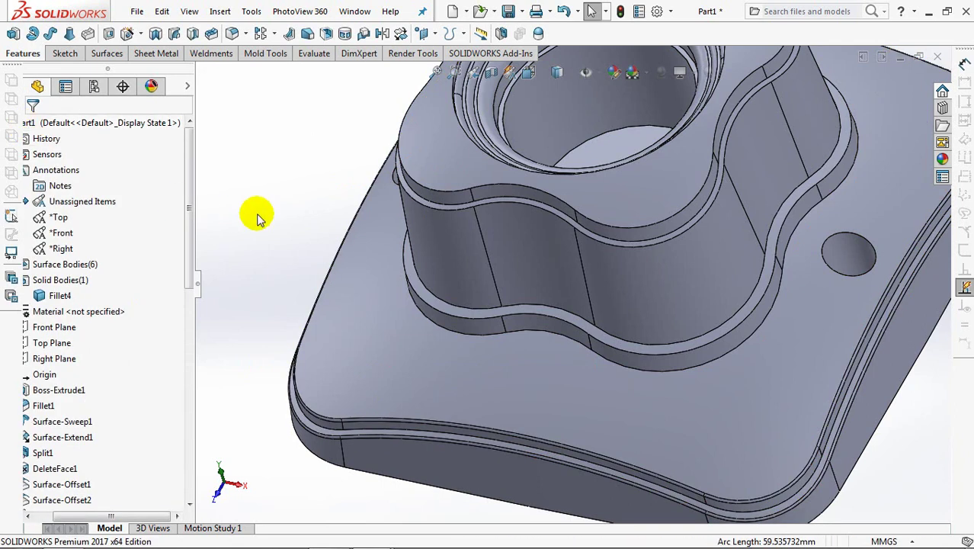
pyautogui.scroll(-5, 379, 173)
# Step: Start an extruded boss sketch on the centre cylinder's end face
pyautogui.press('f')
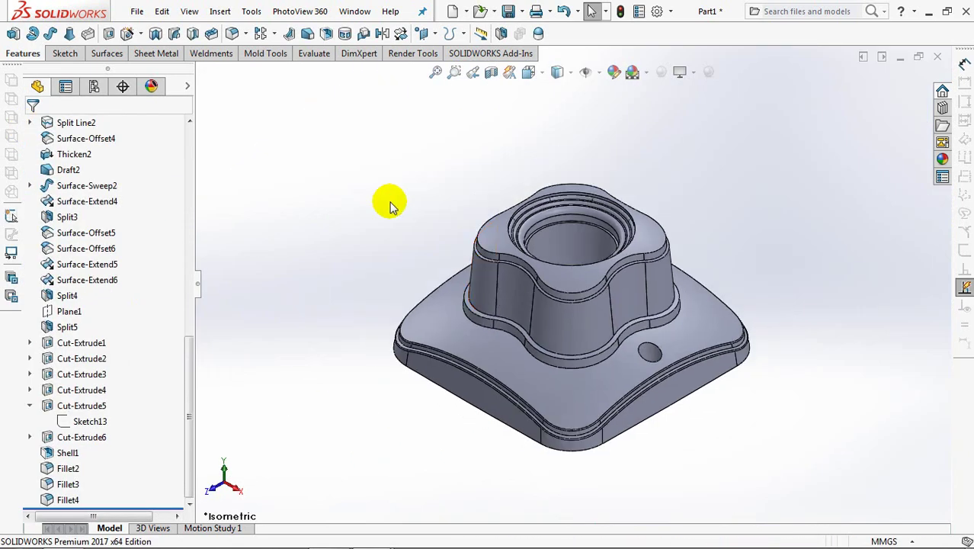
pyautogui.moveTo(341, 267)
pyautogui.mouseDown(button='middle')
pyautogui.moveTo(352, 261)
pyautogui.moveTo(359, 130)
pyautogui.moveTo(329, 192)
pyautogui.moveTo(398, 252)
pyautogui.mouseUp(button='middle')
pyautogui.scroll(-3, 762, 220)
pyautogui.scroll(-2, 765, 209)
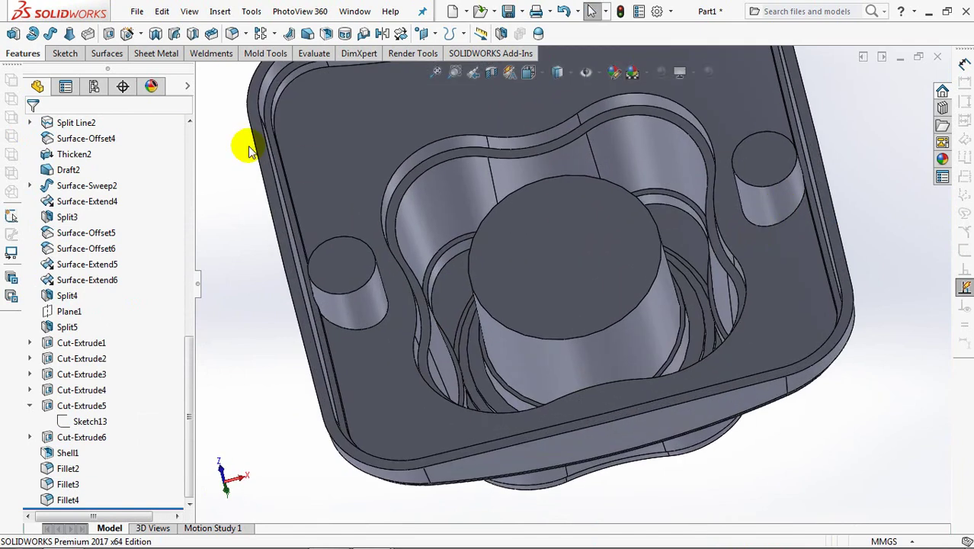
pyautogui.click(45, 37)
pyautogui.click(577, 238)
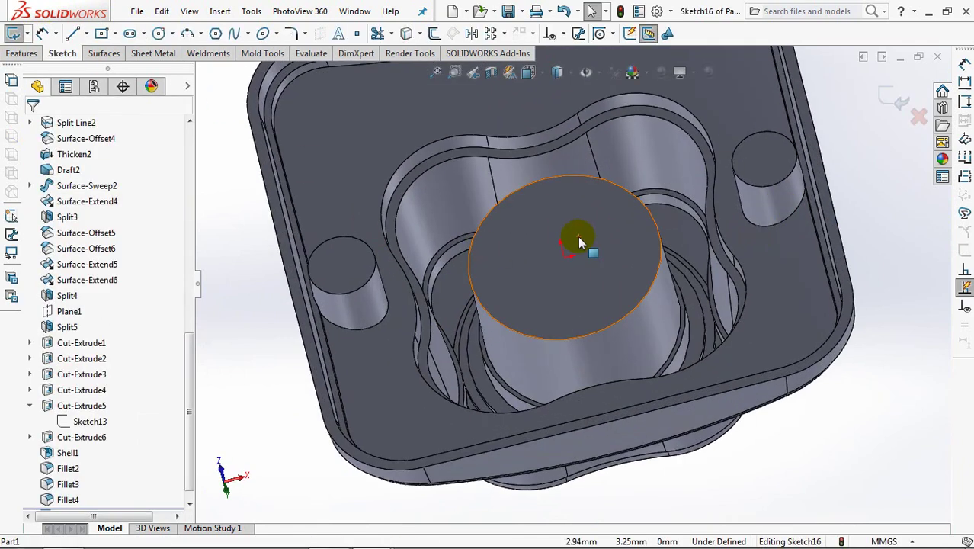
pyautogui.scroll(-2, 583, 267)
pyautogui.scroll(-3, 588, 228)
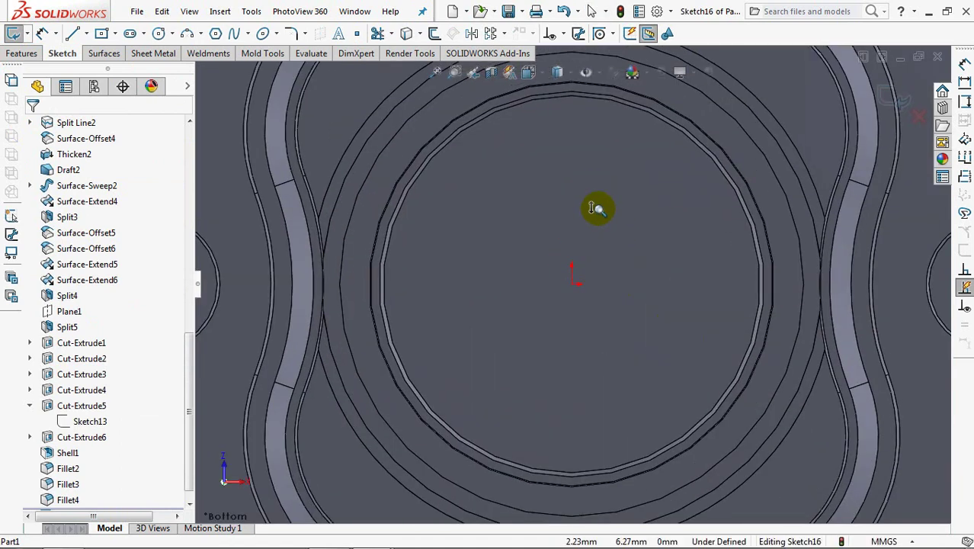
# Step: Draw a horizontal midpoint construction line centred on the sketch origin
pyautogui.click(86, 33)
pyautogui.click(103, 42)
pyautogui.click(53, 322)
pyautogui.click(571, 283)
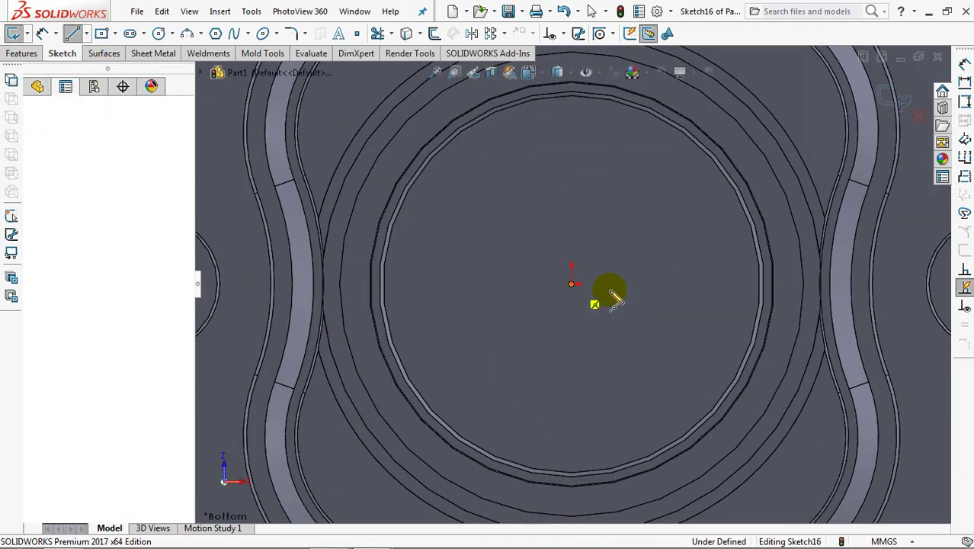
pyautogui.click(695, 283)
pyautogui.rightClick(694, 284)
pyautogui.click(720, 297)
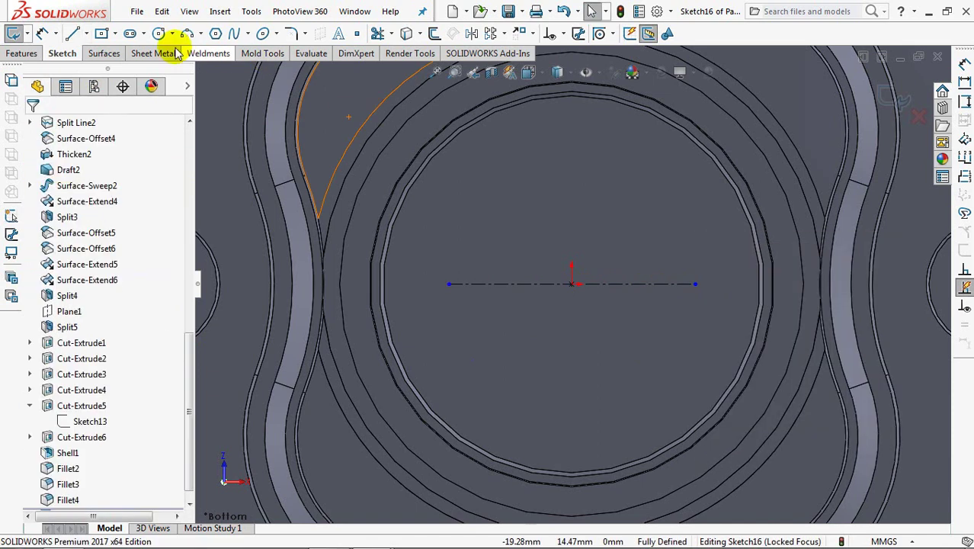
# Step: Draw two Ø5.5 circles at the construction line's ends
pyautogui.click(160, 34)
pyautogui.click(695, 283)
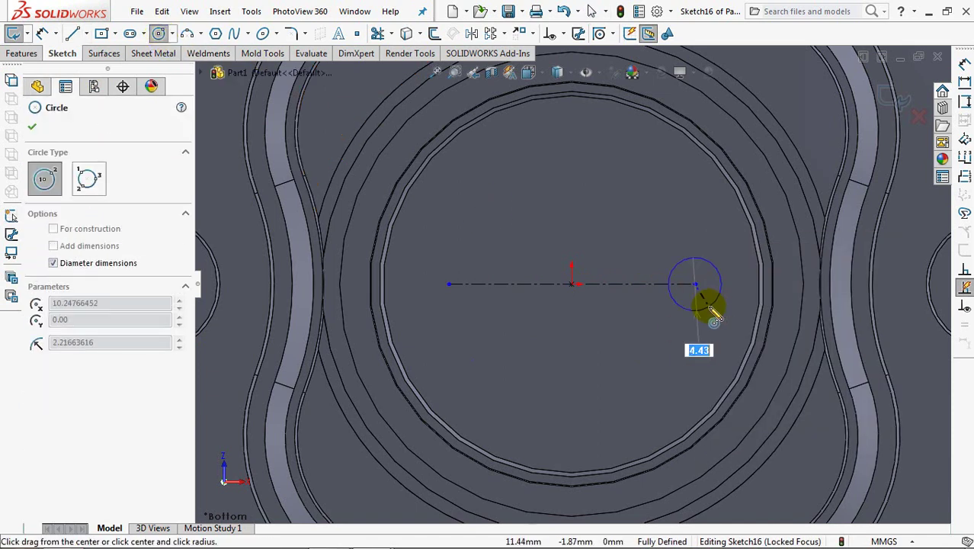
pyautogui.press('Return')
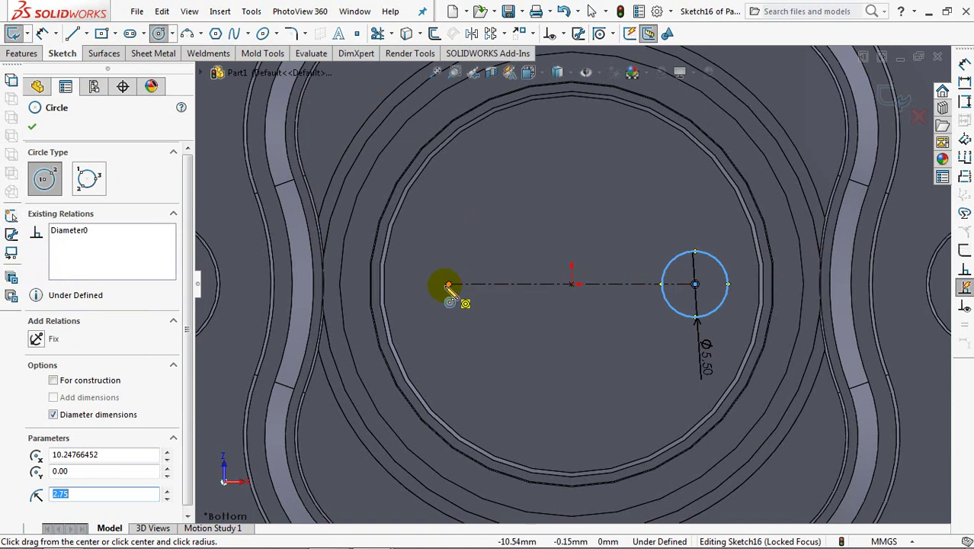
pyautogui.click(448, 286)
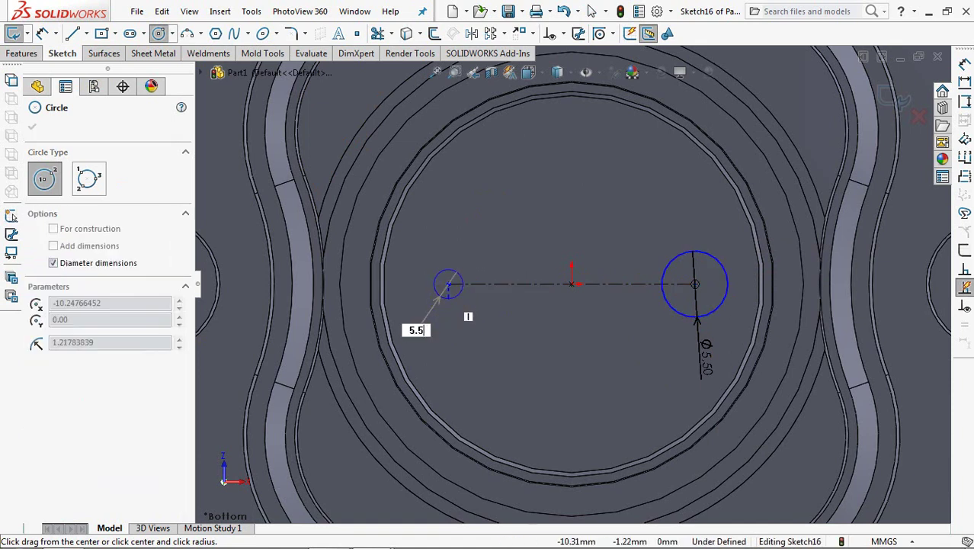
pyautogui.press('Return')
pyautogui.click(32, 126)
# Step: Dimension the centreline so the pins are spaced 23 mm apart
pyautogui.press('f')
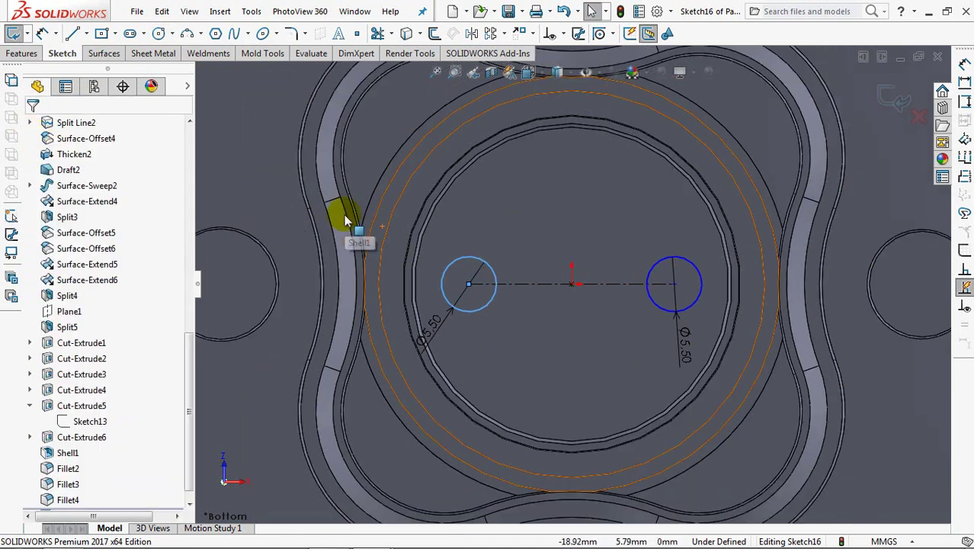
pyautogui.press('f')
pyautogui.click(42, 34)
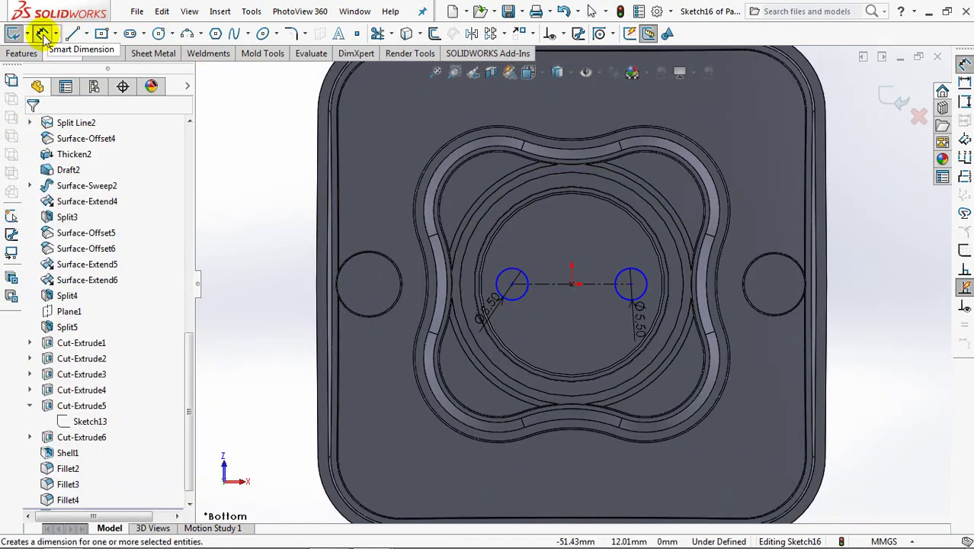
pyautogui.click(594, 290)
pyautogui.click(576, 245)
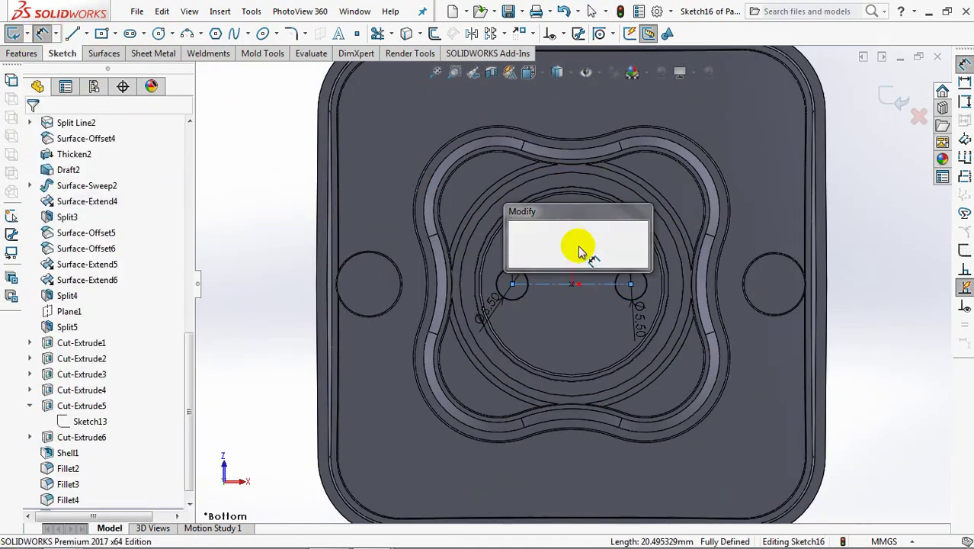
pyautogui.write('25')
pyautogui.write('3')
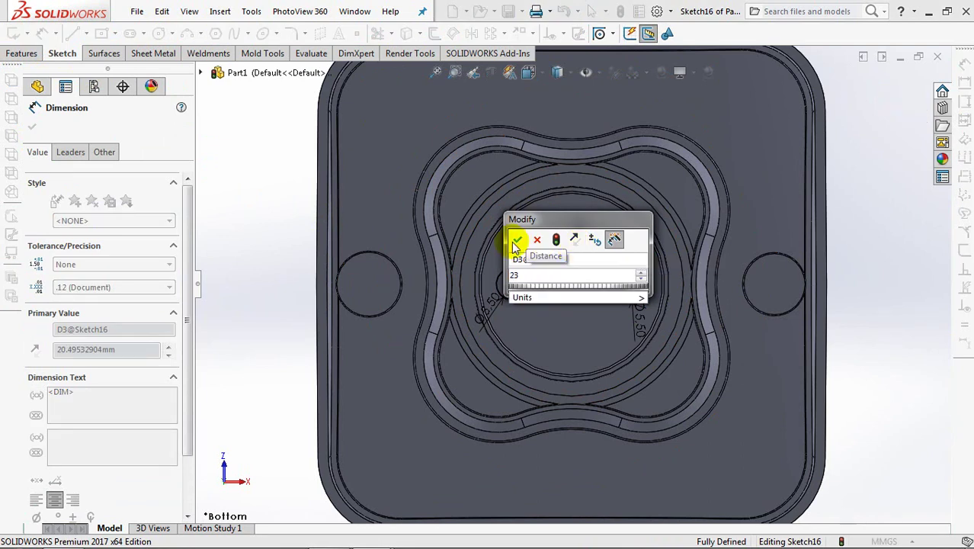
pyautogui.click(518, 239)
pyautogui.moveTo(604, 279)
pyautogui.mouseDown(button='middle')
pyautogui.moveTo(607, 207)
pyautogui.moveTo(598, 209)
pyautogui.mouseUp(button='middle')
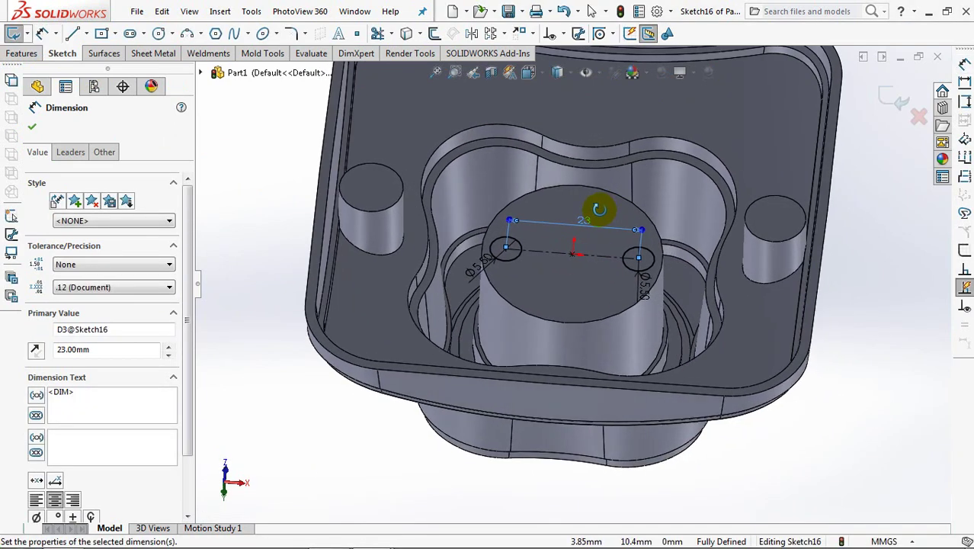
pyautogui.click(895, 104)
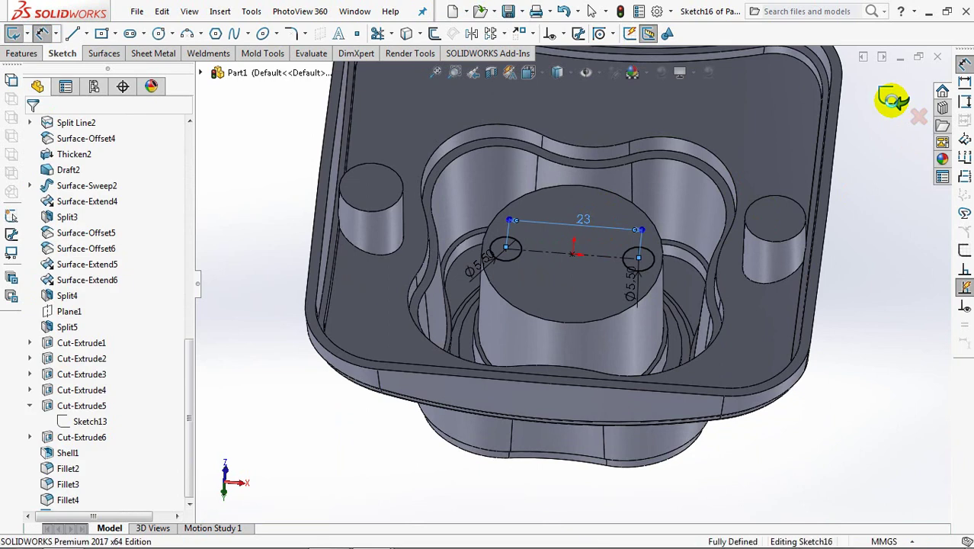
# Step: Extrude the two circles 6 mm tall with a 1° draft
pyautogui.press('e')
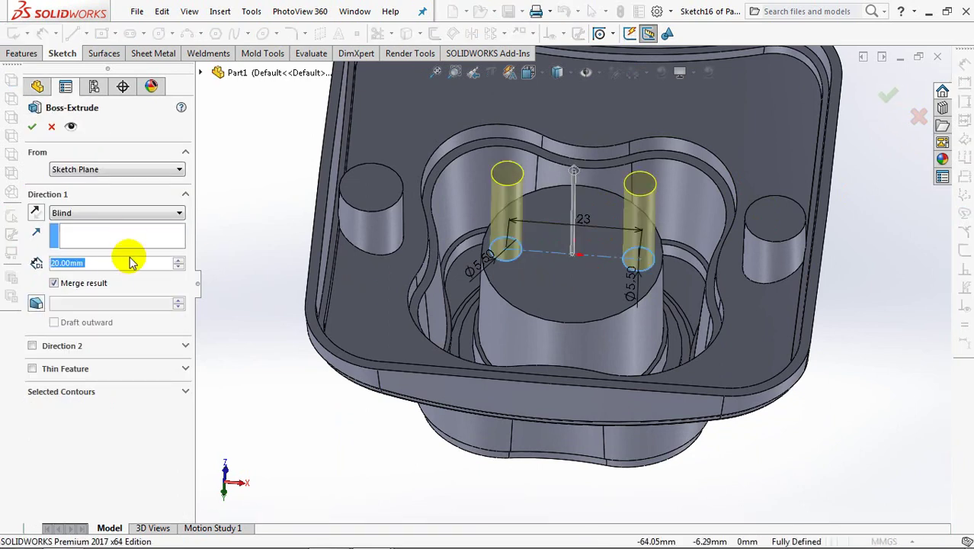
pyautogui.write('6')
pyautogui.press('Return')
pyautogui.click(42, 305)
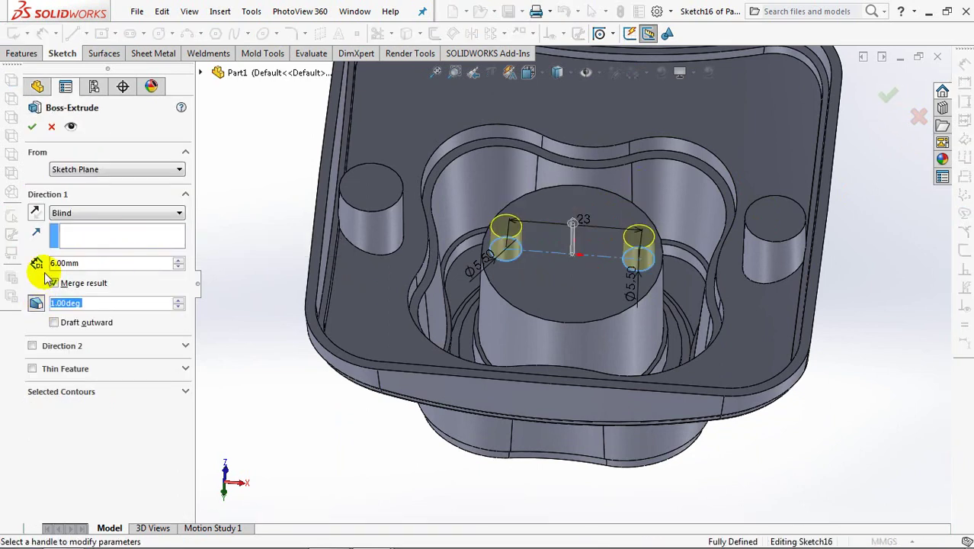
pyautogui.click(32, 129)
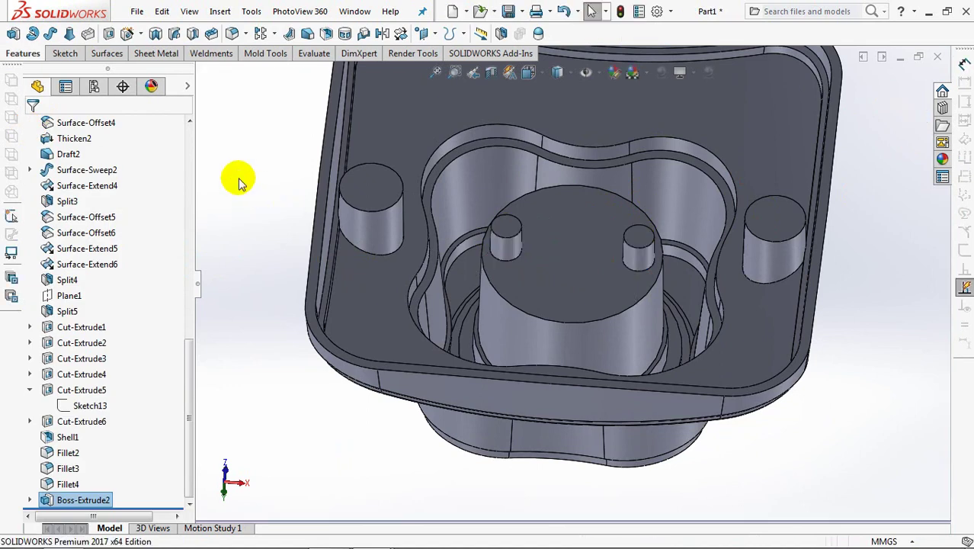
# Step: On the boss top, sketch a vertical midpoint centerline through the origin for a cut
pyautogui.click(108, 34)
pyautogui.click(560, 255)
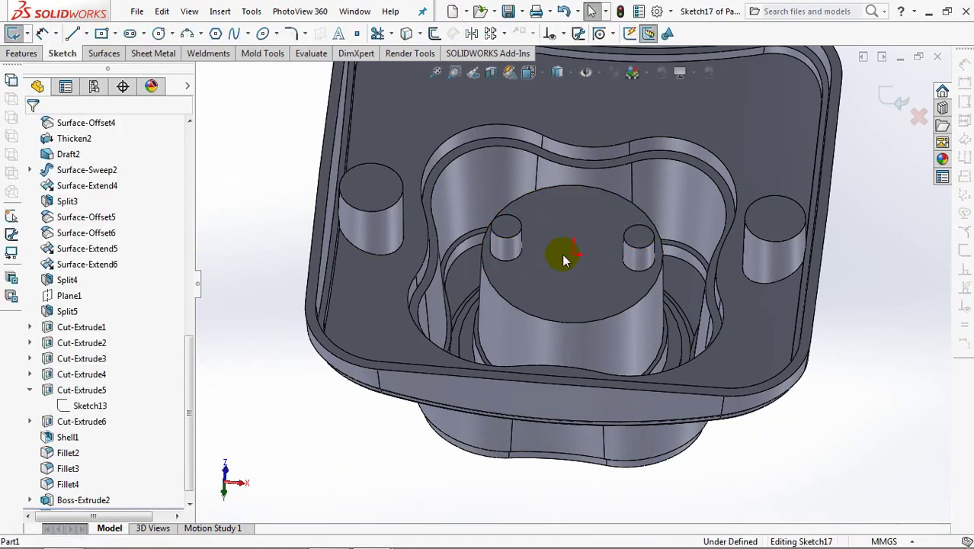
pyautogui.scroll(-5, 569, 301)
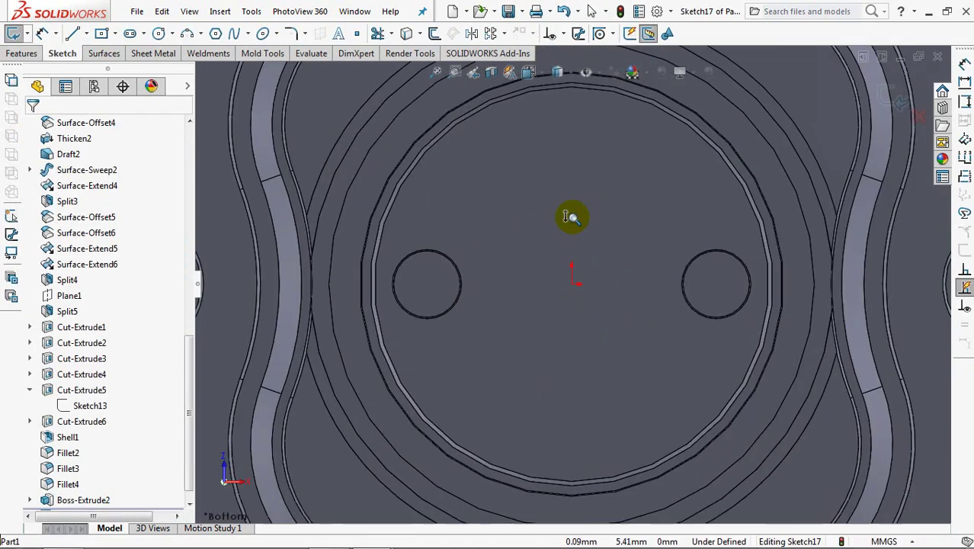
pyautogui.click(86, 35)
pyautogui.click(107, 68)
pyautogui.click(53, 320)
pyautogui.moveTo(572, 286); pyautogui.dragTo(579, 259)
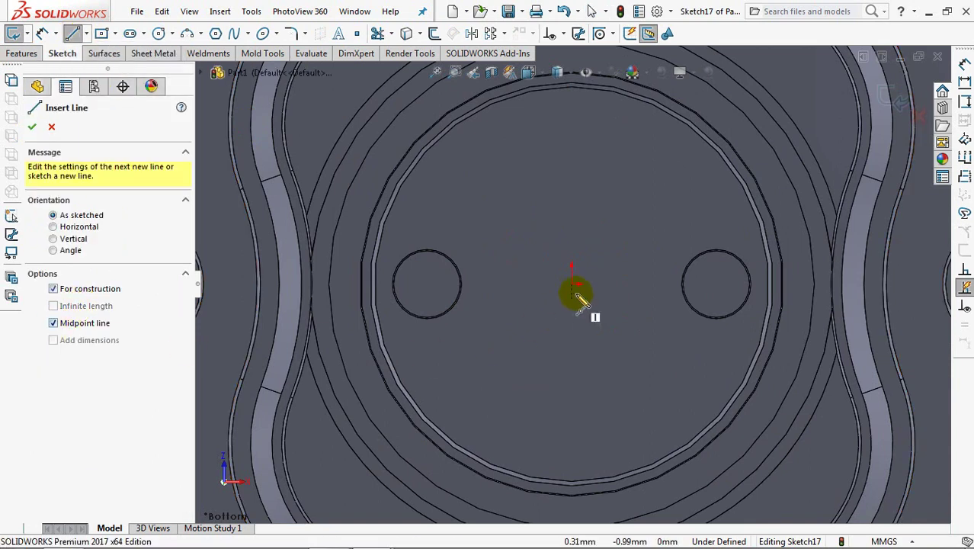
pyautogui.click(570, 188)
pyautogui.rightClick(572, 188)
# Step: Draw equal Ø4 circles at both ends of the centerline
pyautogui.click(158, 33)
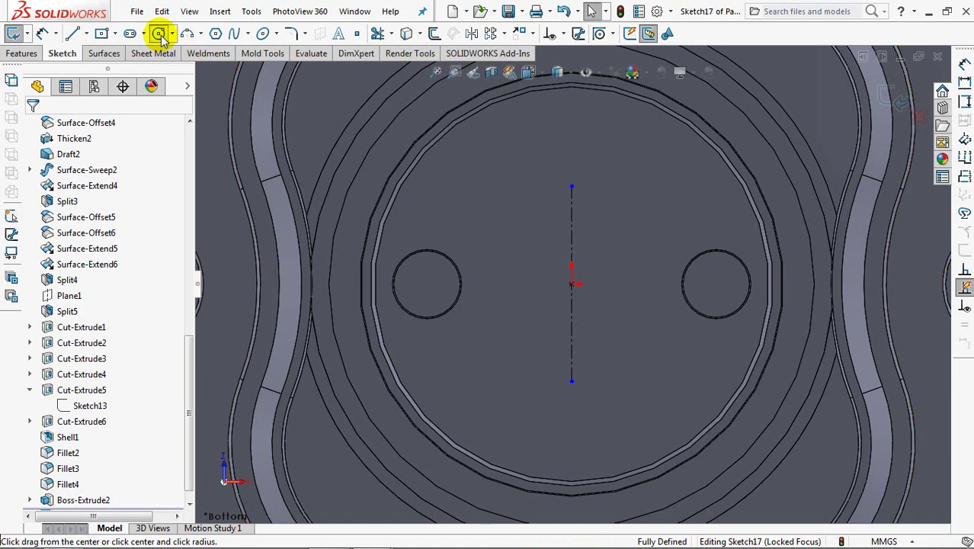
pyautogui.click(571, 187)
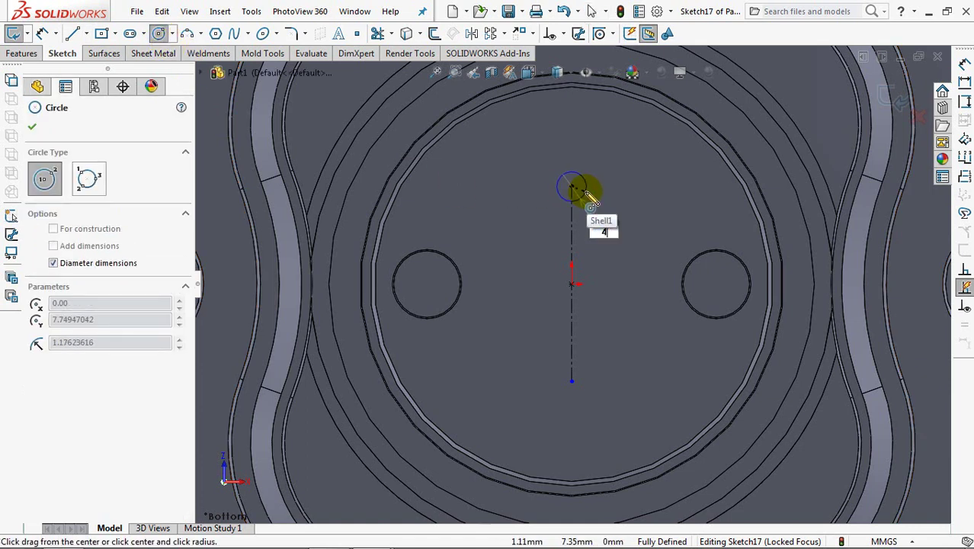
pyautogui.press('Return')
pyautogui.scroll(3, 574, 384)
pyautogui.click(571, 341)
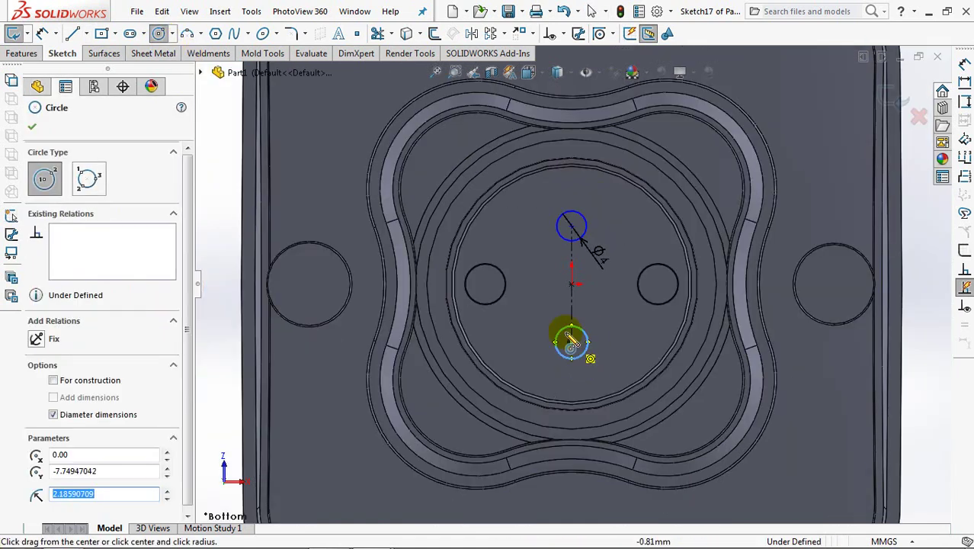
pyautogui.click(565, 34)
pyautogui.click(579, 70)
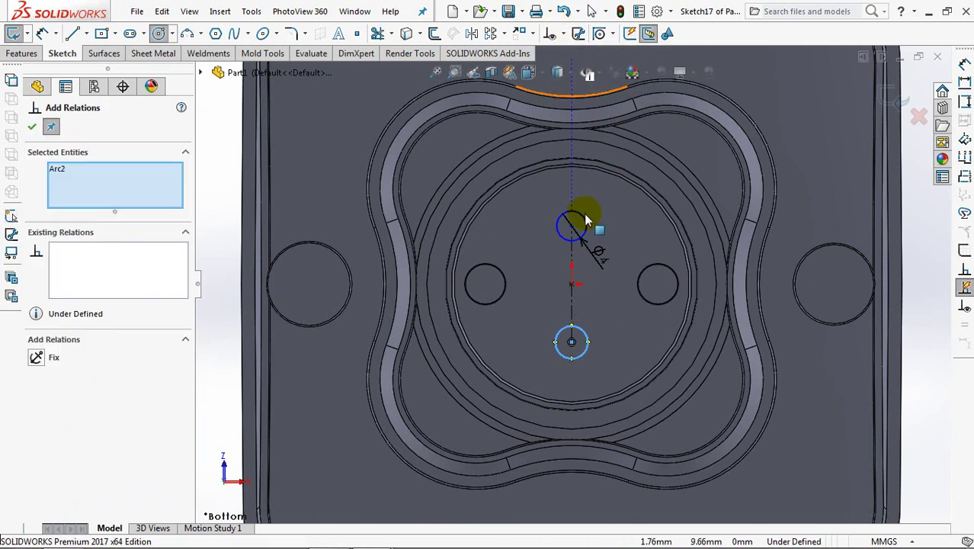
pyautogui.click(32, 127)
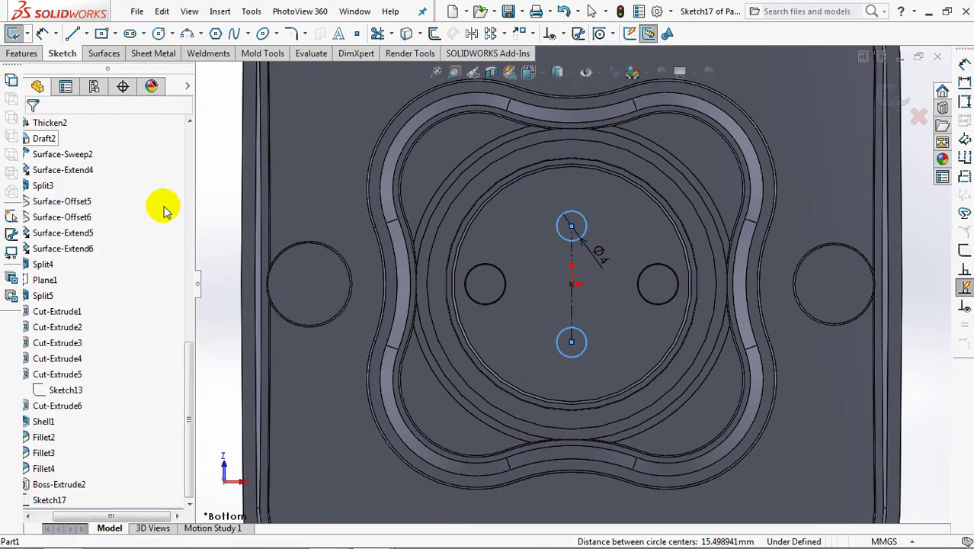
pyautogui.click(216, 198)
# Step: Set the hole spacing to 17.5 mm and cut both holes 6 mm deep
pyautogui.click(572, 305)
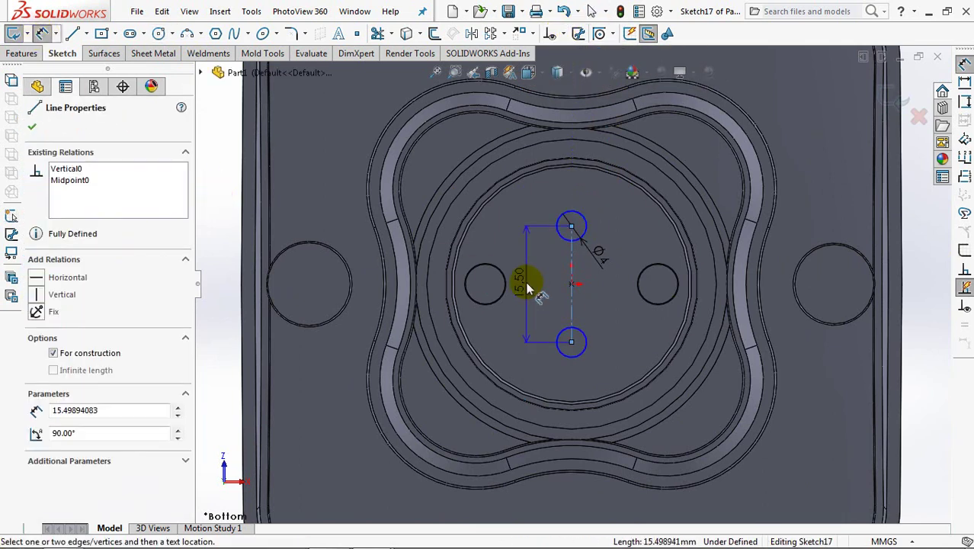
pyautogui.click(525, 281)
pyautogui.write('17.5')
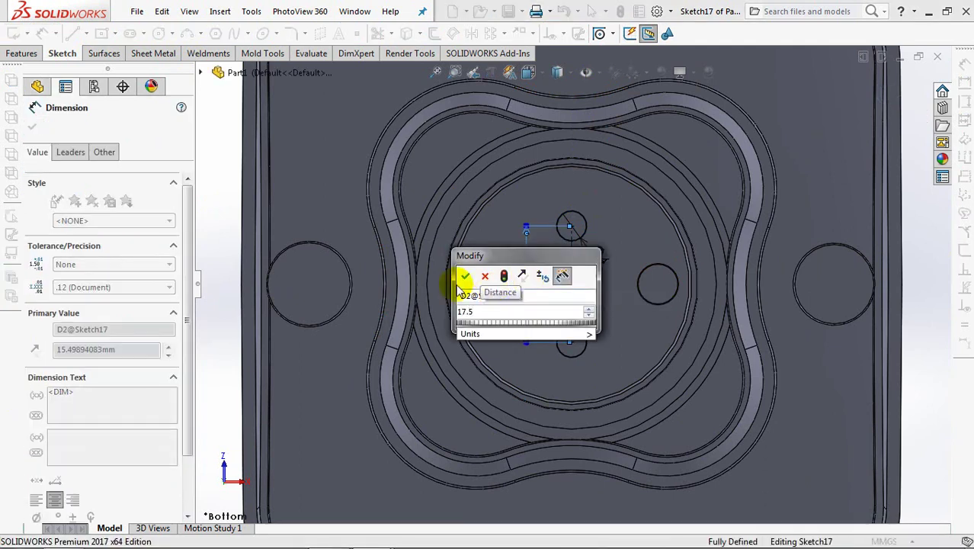
pyautogui.click(465, 276)
pyautogui.click(902, 103)
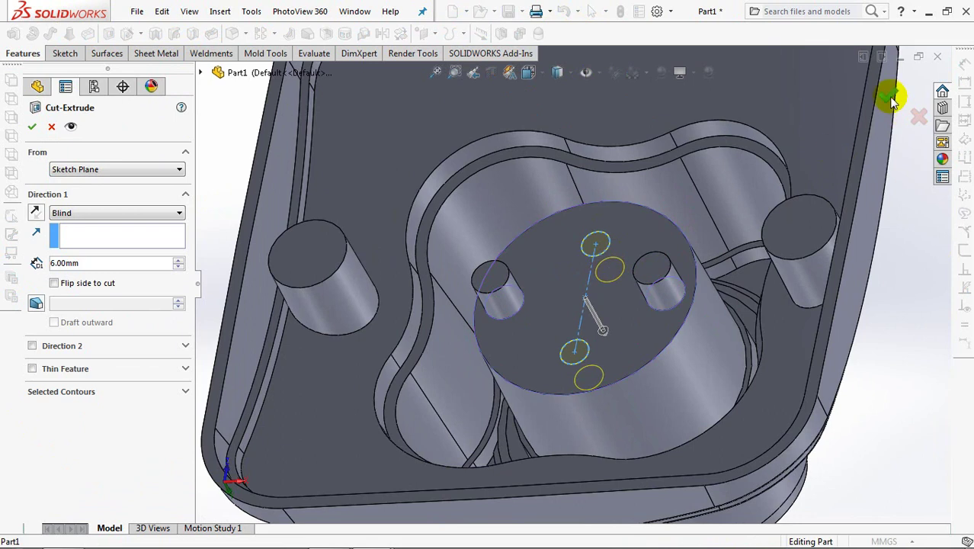
pyautogui.click(886, 95)
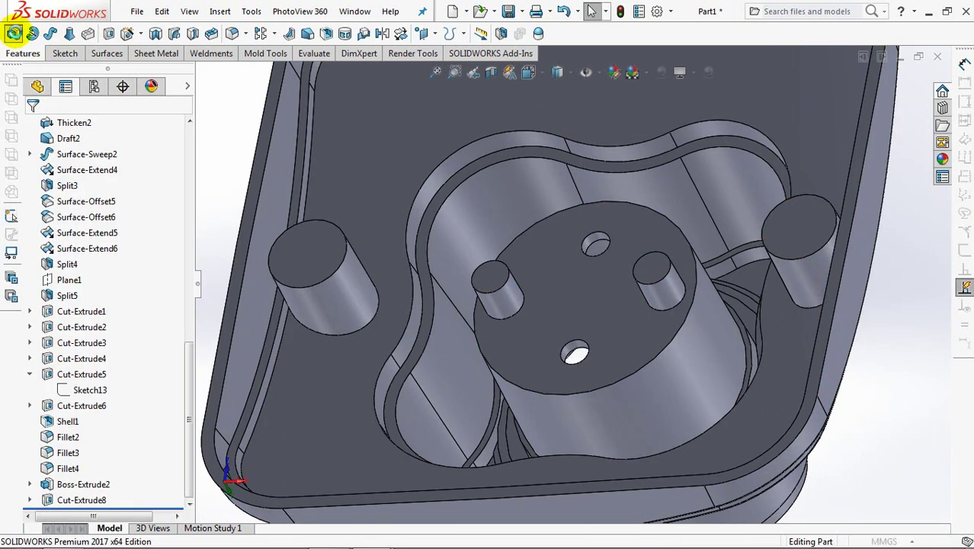
pyautogui.click(13, 33)
# Step: On the boss top, draw a centerline from the origin to the lower hole's centre
pyautogui.click(572, 295)
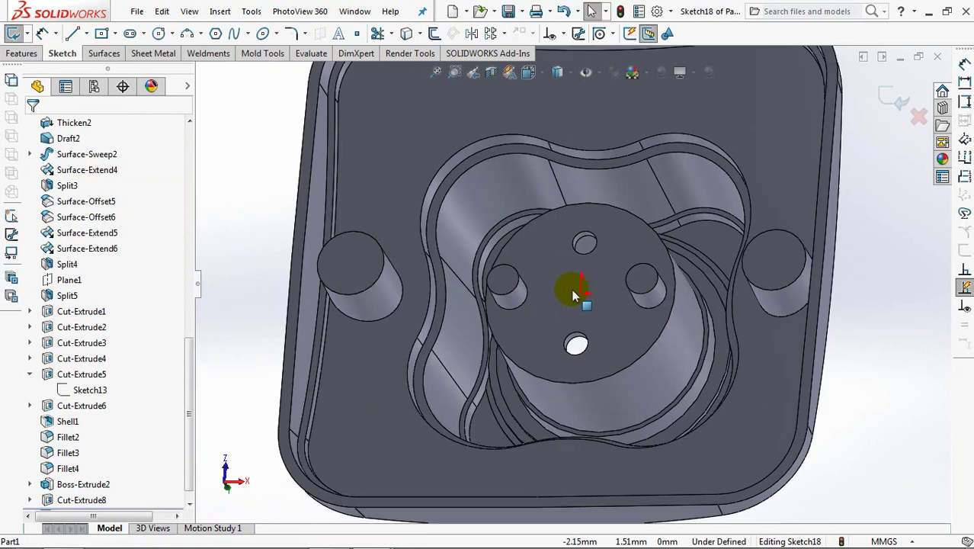
pyautogui.scroll(-5, 574, 288)
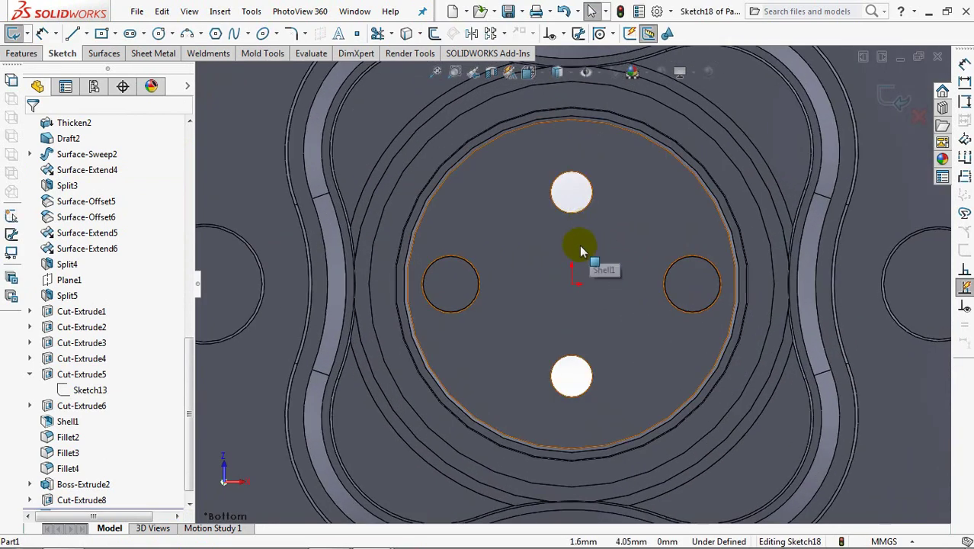
pyautogui.click(84, 33)
pyautogui.click(98, 67)
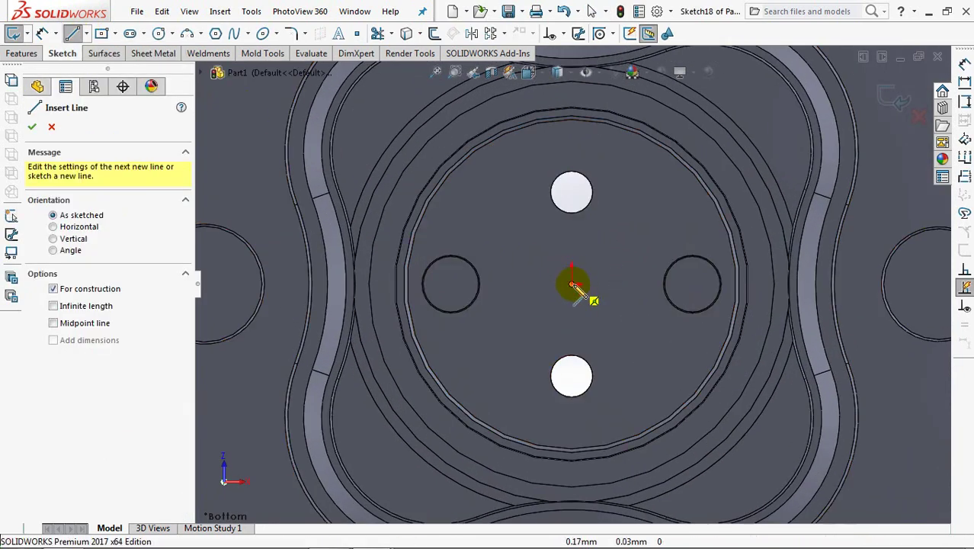
pyautogui.click(572, 284)
pyautogui.click(571, 377)
pyautogui.rightClick(572, 376)
pyautogui.click(606, 376)
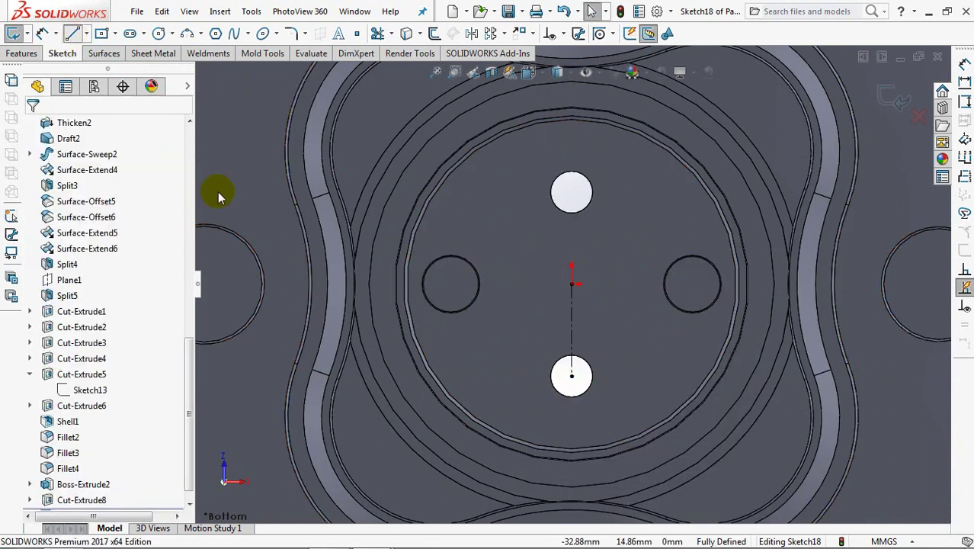
# Step: Draw the bent slot-rib line outline around the lower hole
pyautogui.press('Return')
pyautogui.click(561, 277)
pyautogui.click(561, 324)
pyautogui.click(618, 381)
pyautogui.click(572, 428)
pyautogui.click(527, 383)
pyautogui.rightClick(527, 383)
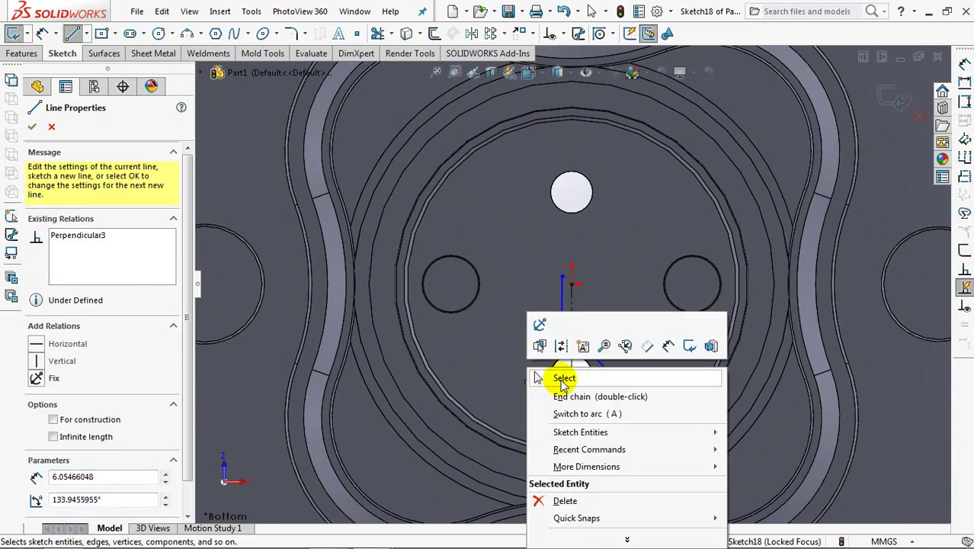
pyautogui.click(560, 375)
# Step: Dimension the short vertical line to 1.5 mm, the diagonal line, and the lower line to 7 mm
pyautogui.click(42, 35)
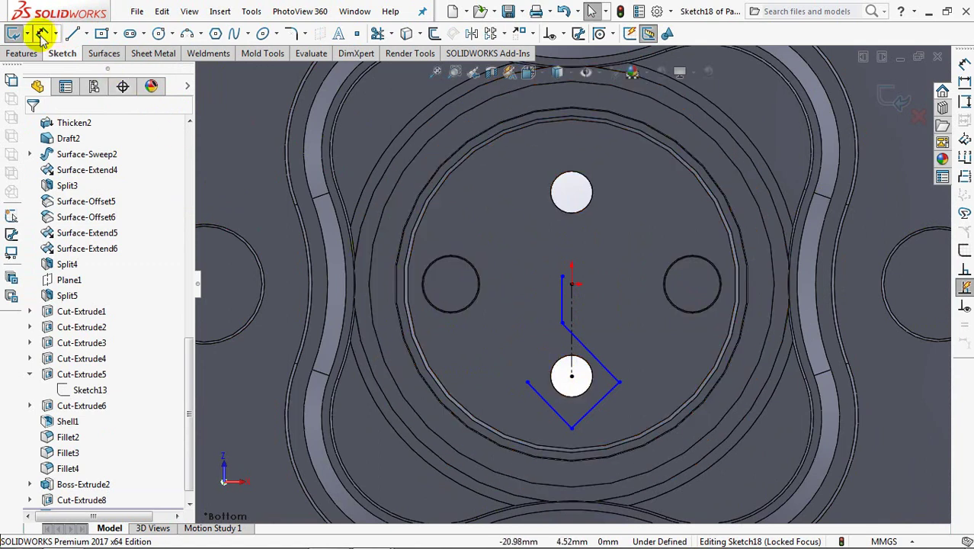
pyautogui.click(561, 305)
pyautogui.click(574, 244)
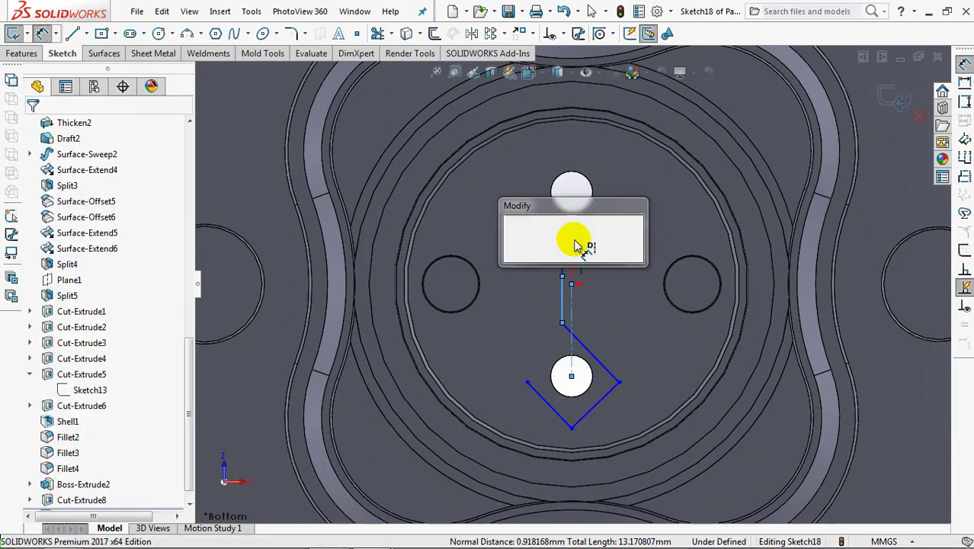
pyautogui.write('1.5')
pyautogui.click(512, 233)
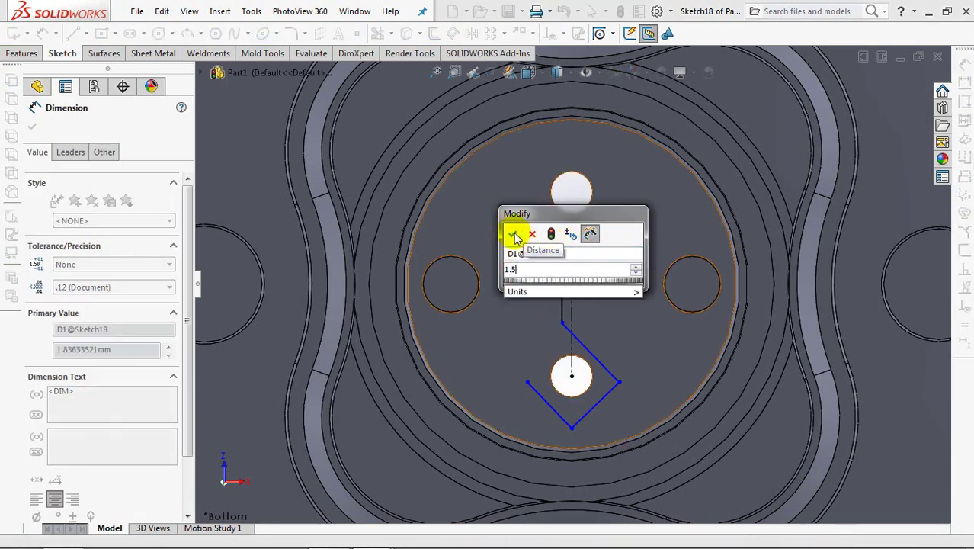
pyautogui.click(602, 369)
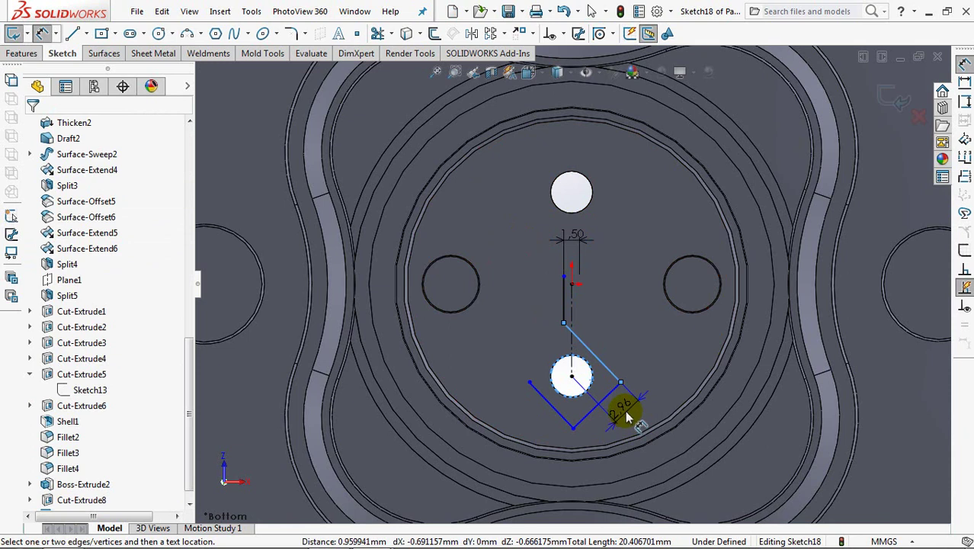
pyautogui.click(626, 416)
pyautogui.write('3.5')
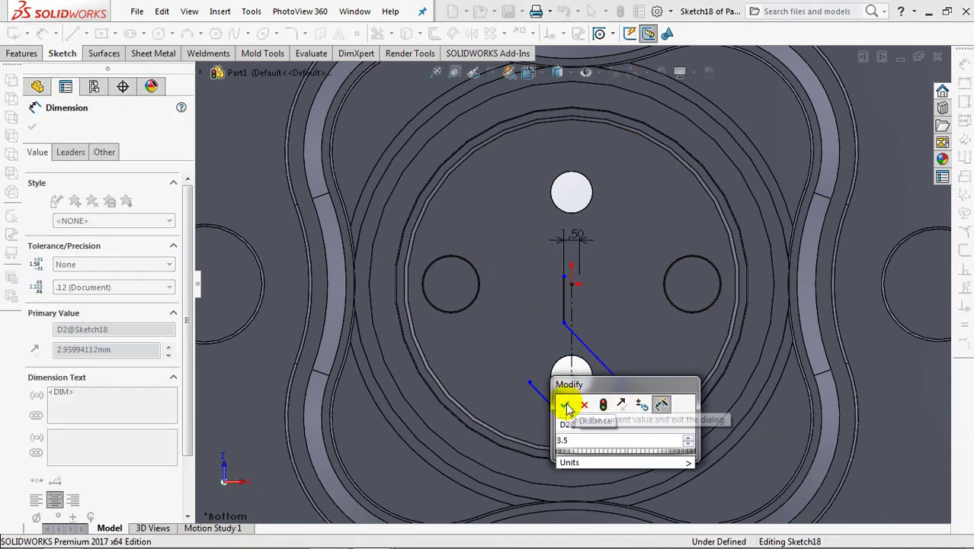
pyautogui.click(564, 404)
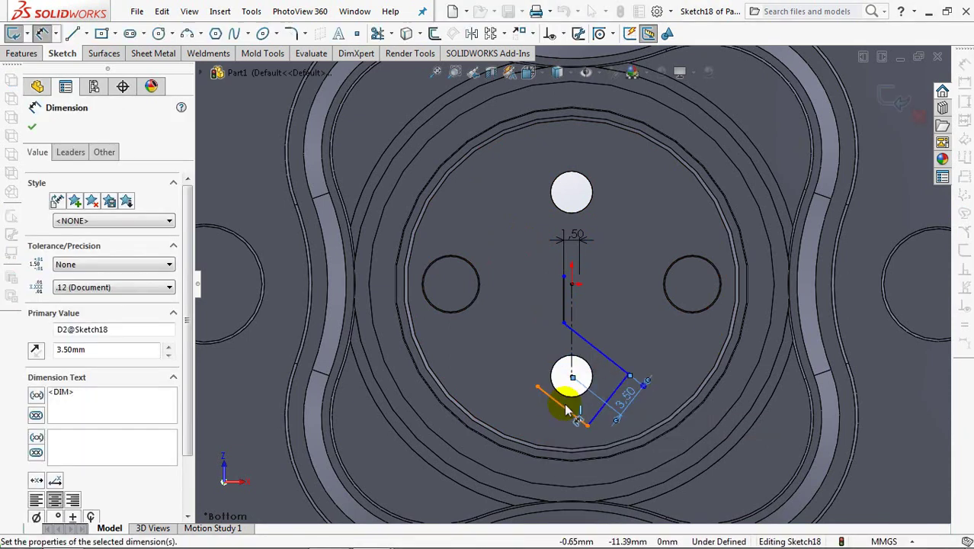
pyautogui.click(644, 419)
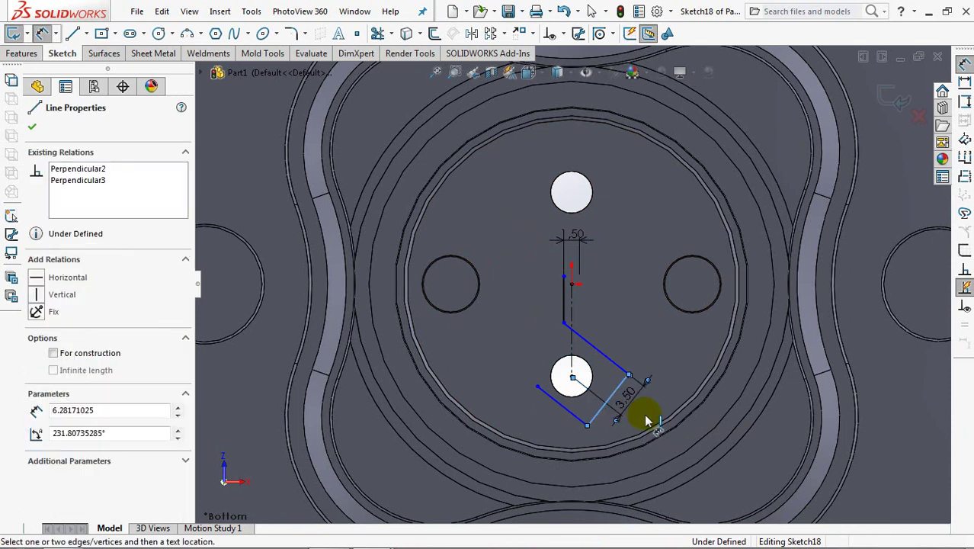
pyautogui.click(665, 457)
pyautogui.write('7')
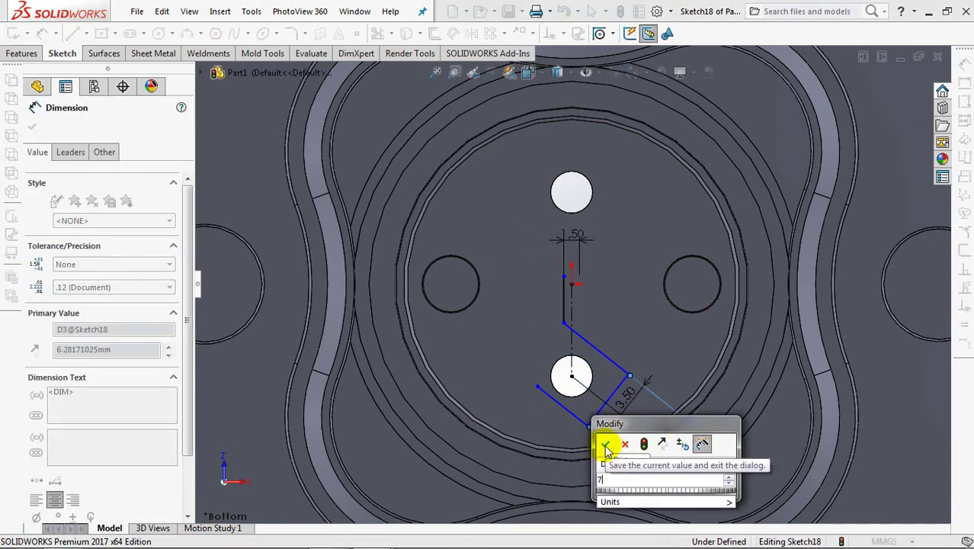
pyautogui.click(606, 447)
# Step: Add a 45° angle, a 5 mm hole-to-line distance and an 8 mm lower-left line length
pyautogui.click(591, 341)
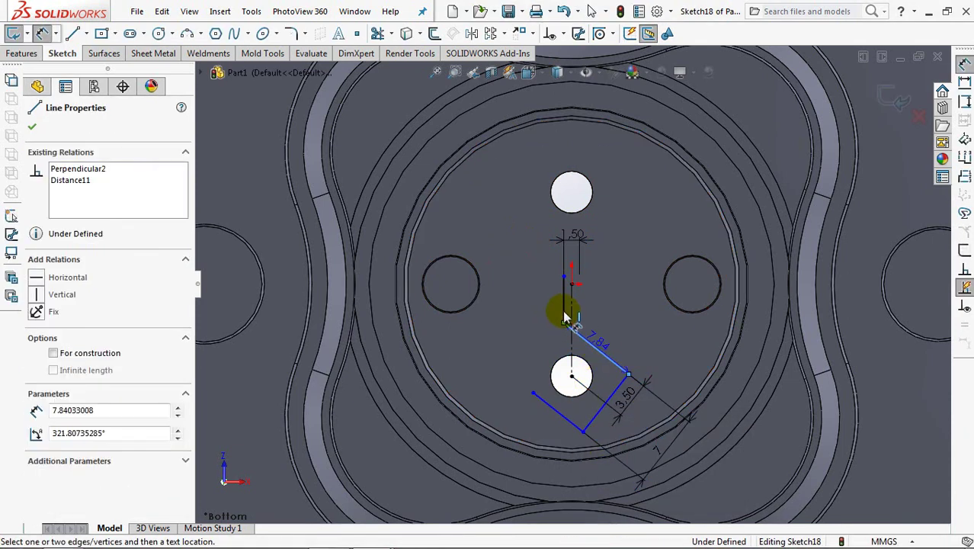
pyautogui.click(529, 264)
pyautogui.write('45')
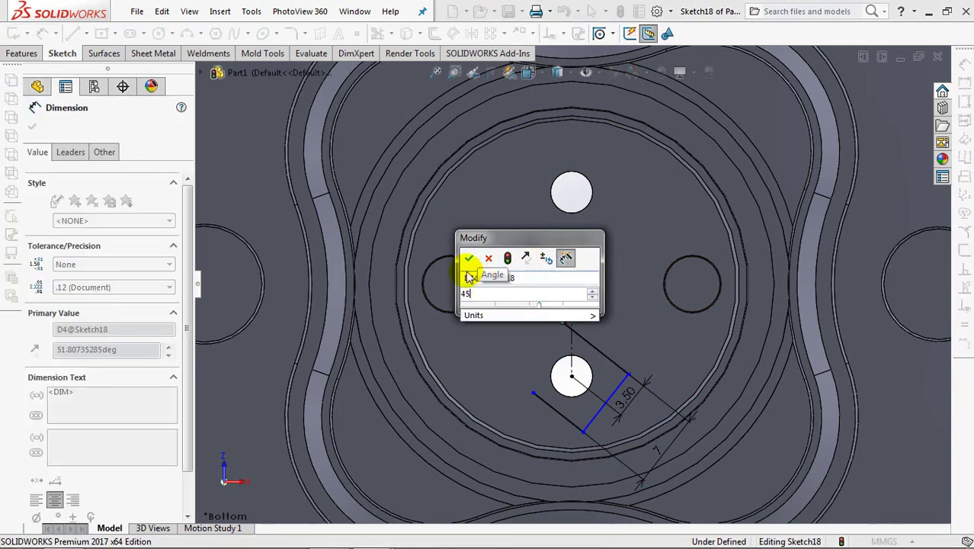
pyautogui.click(469, 258)
pyautogui.click(588, 375)
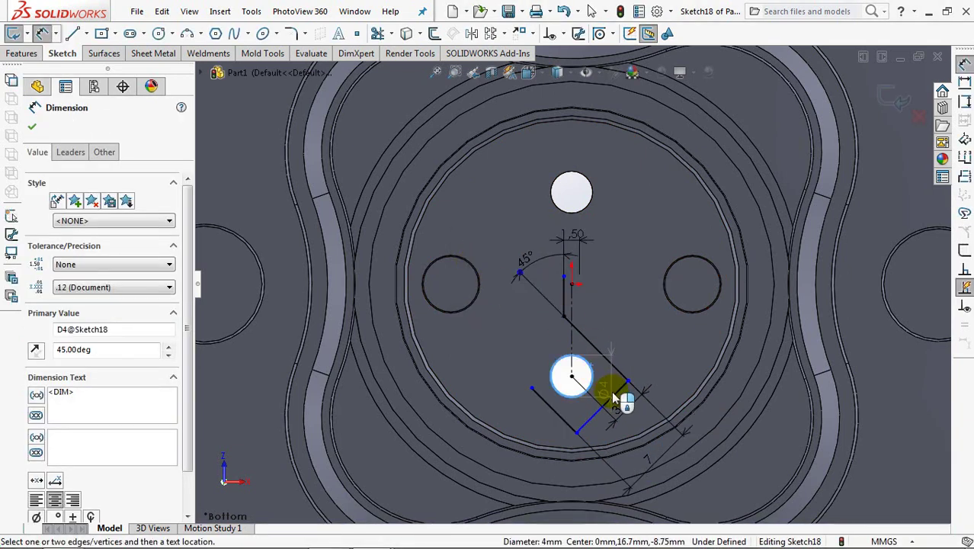
pyautogui.click(615, 398)
pyautogui.click(629, 343)
pyautogui.write('5')
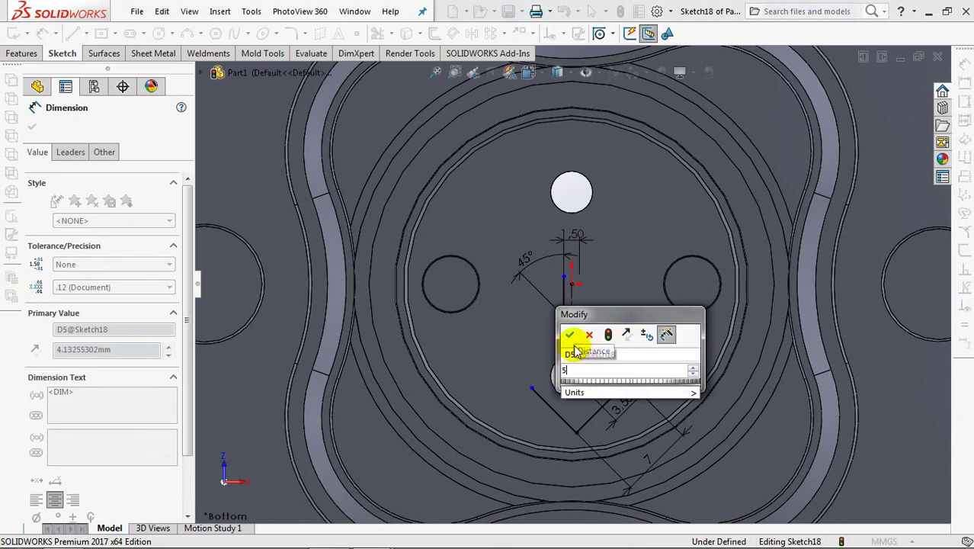
pyautogui.click(570, 336)
pyautogui.click(535, 423)
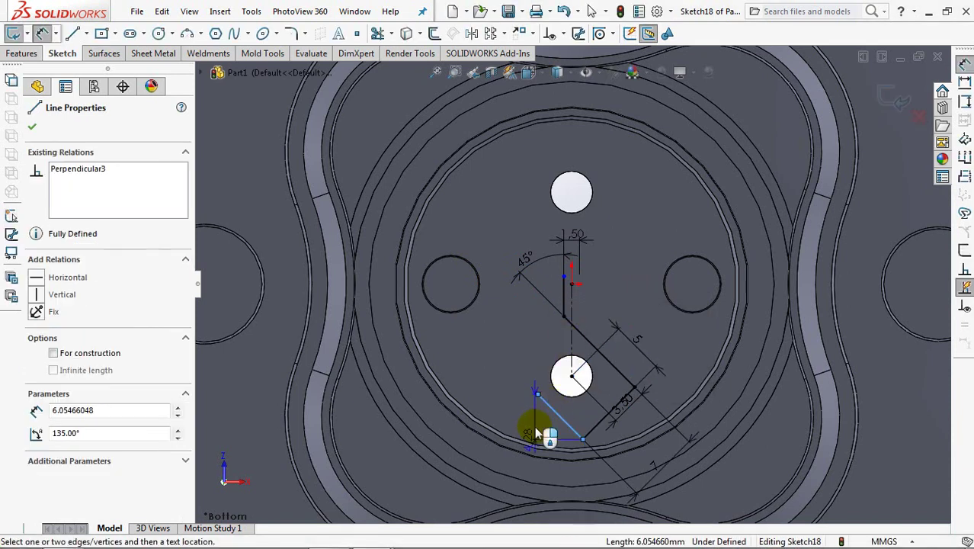
pyautogui.click(539, 432)
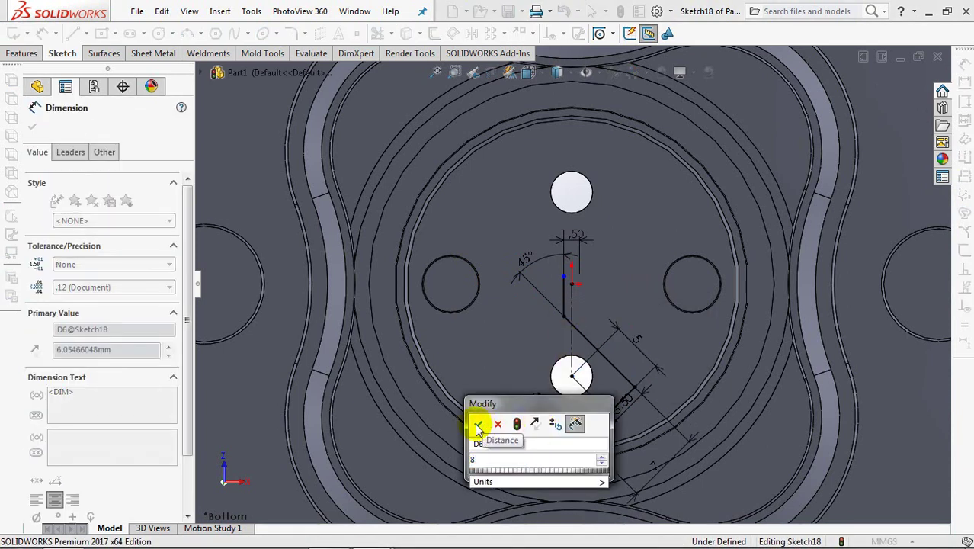
pyautogui.click(474, 427)
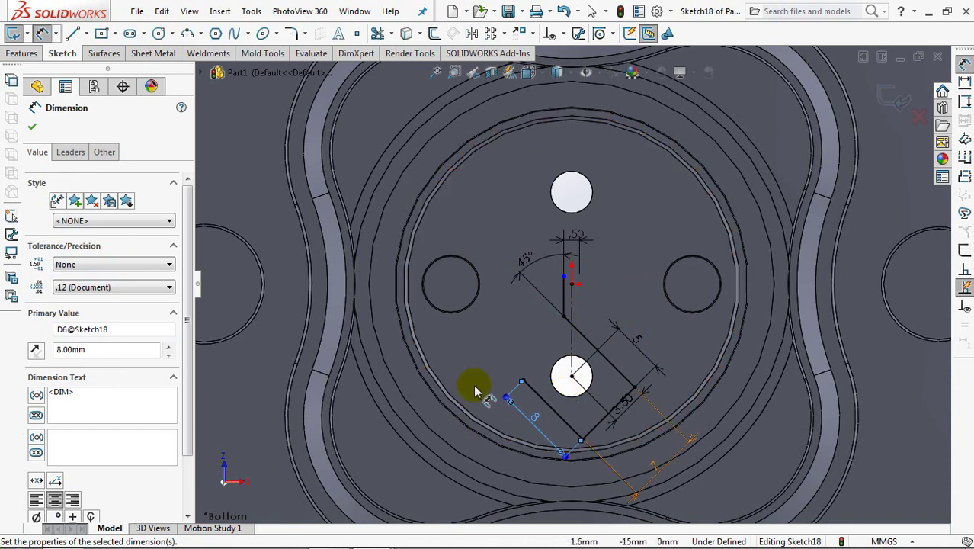
pyautogui.click(33, 128)
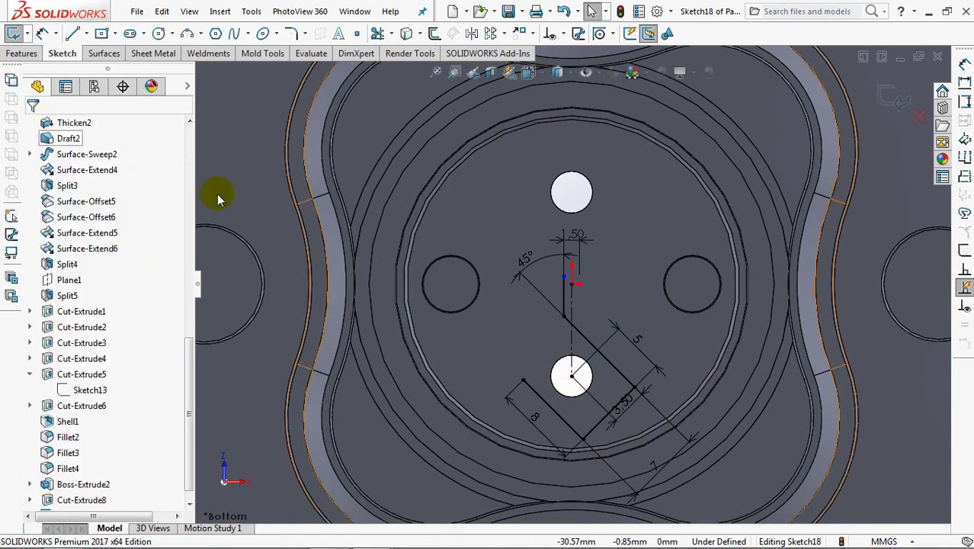
# Step: Extrude the sketch as a reversed 1.5 mm thin-feature rib
pyautogui.click(887, 97)
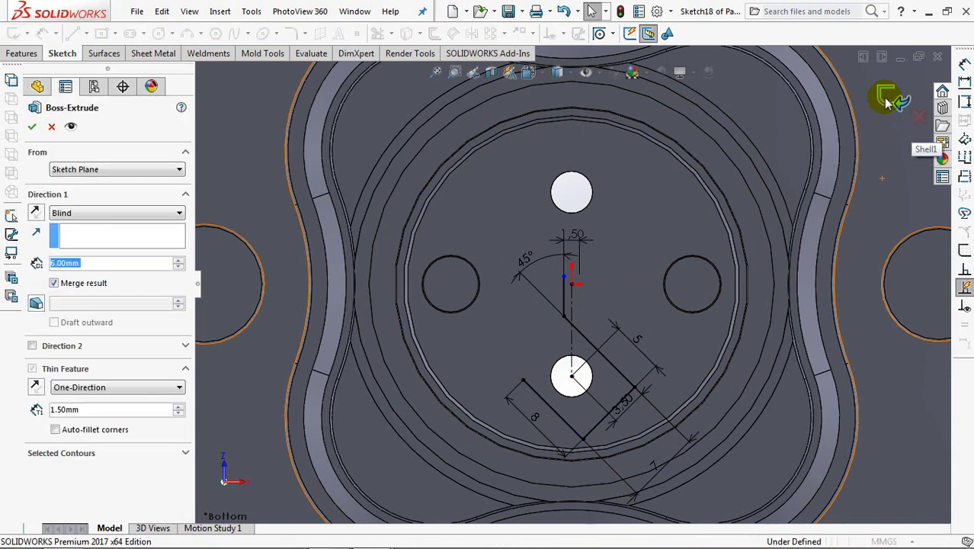
pyautogui.write('1.5')
pyautogui.press('Return')
pyautogui.click(36, 389)
pyautogui.moveTo(378, 387); pyautogui.dragTo(372, 343, button='middle')
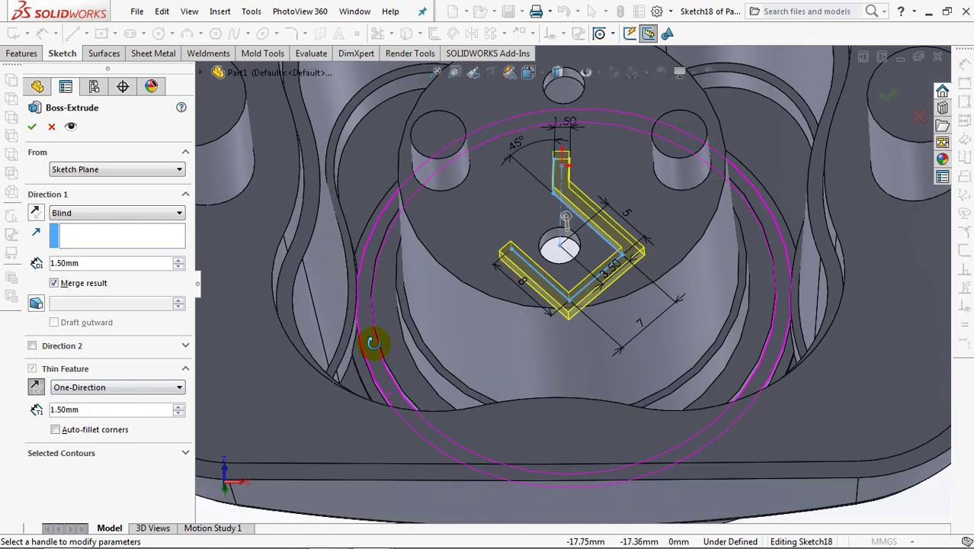
pyautogui.click(32, 129)
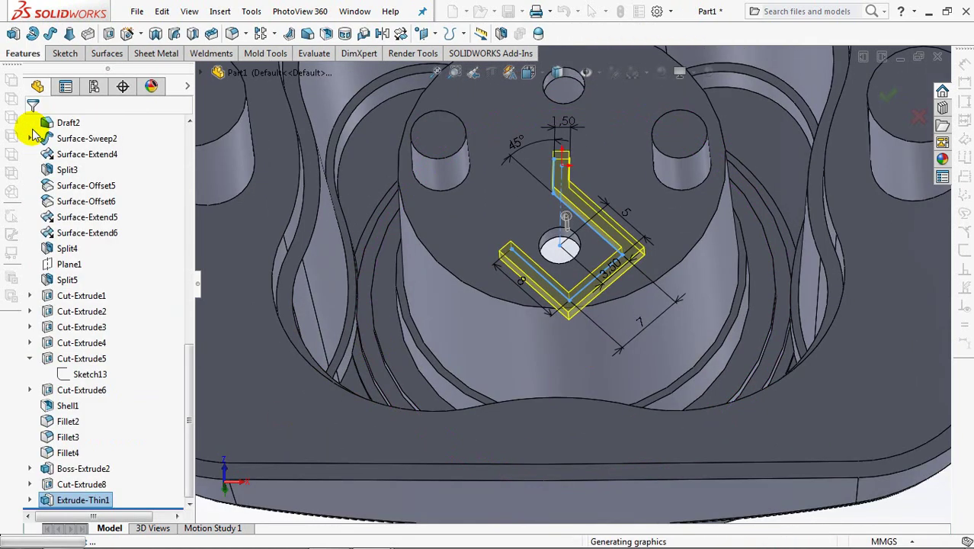
# Step: Circular-pattern the rib about the pin's cylindrical face into 2 instances
pyautogui.moveTo(500, 257)
pyautogui.mouseDown(button='middle')
pyautogui.moveTo(537, 326)
pyautogui.moveTo(579, 335)
pyautogui.mouseUp(button='middle')
pyautogui.click(273, 32)
pyautogui.click(293, 69)
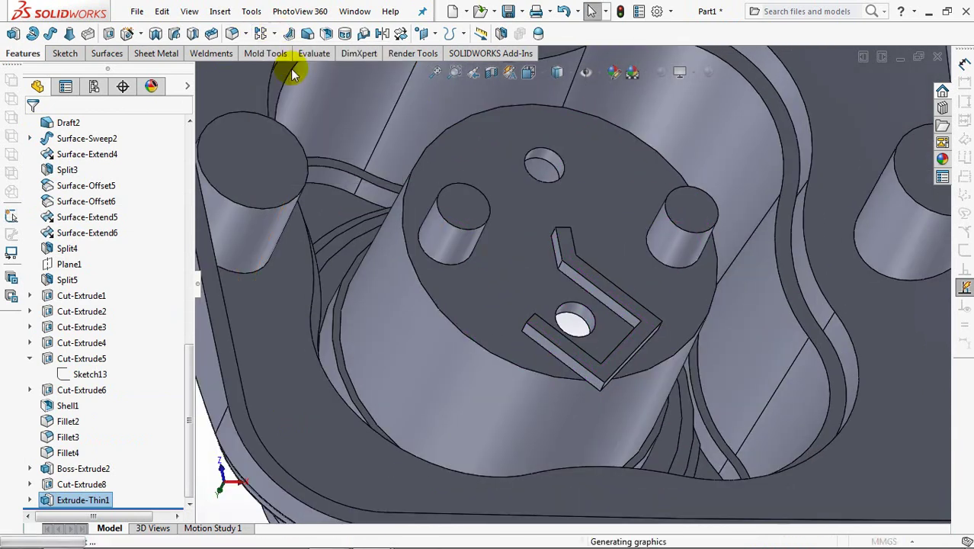
pyautogui.click(418, 369)
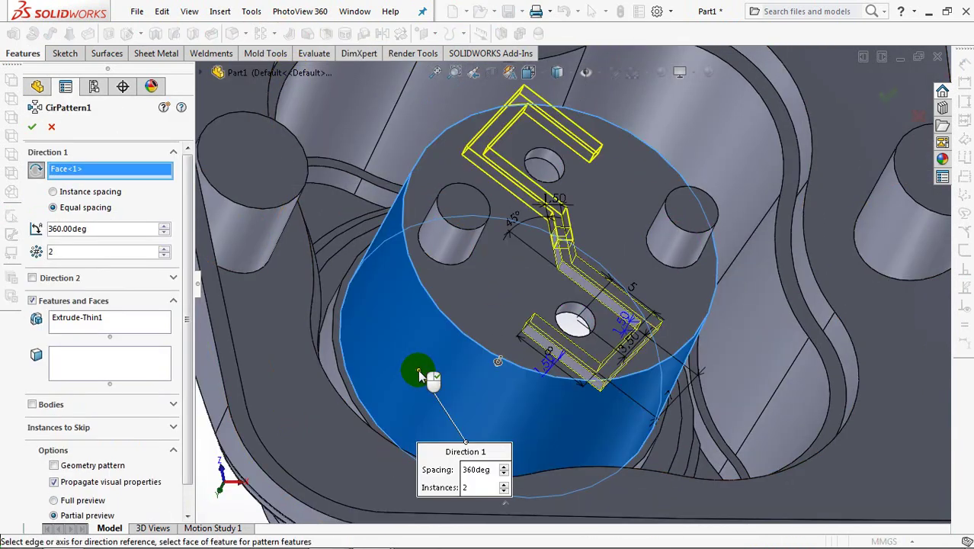
pyautogui.click(34, 128)
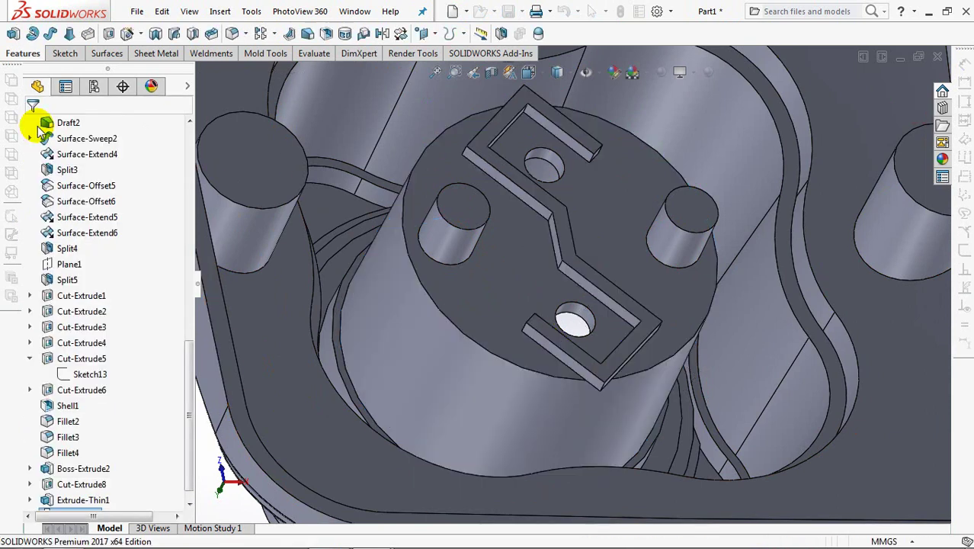
# Step: Split CirPattern1 along the pin's cylindrical face, cutting bodies and keeping pieces 1 and 2
pyautogui.click(500, 33)
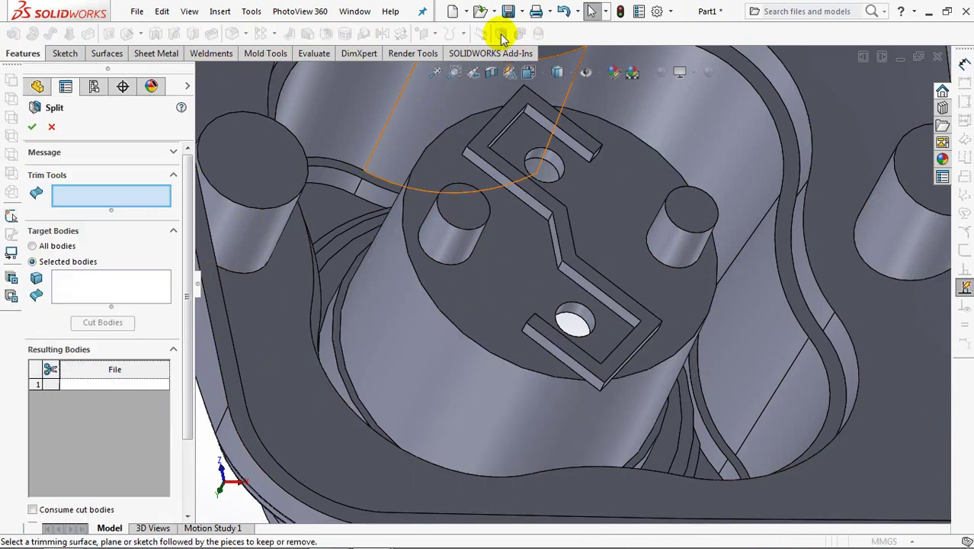
pyautogui.click(405, 358)
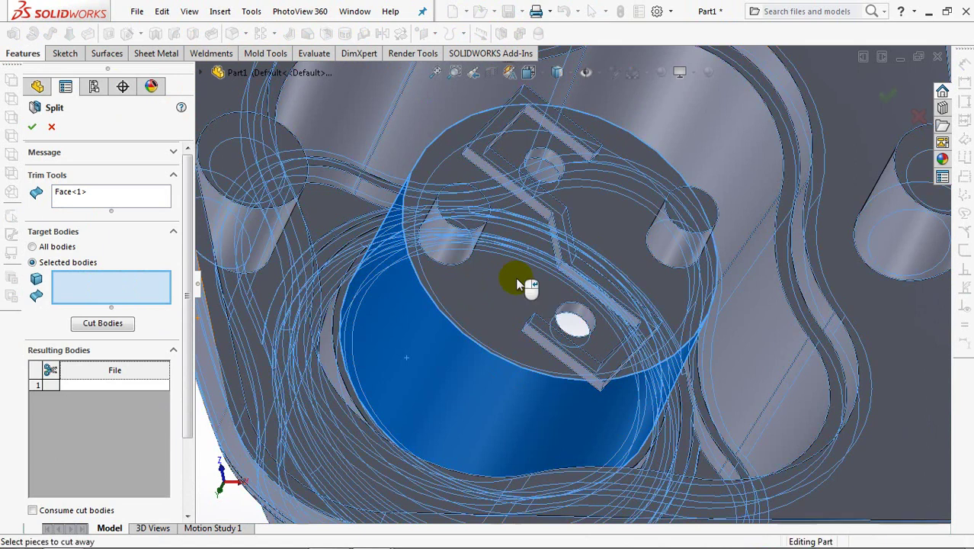
pyautogui.click(515, 276)
pyautogui.click(84, 323)
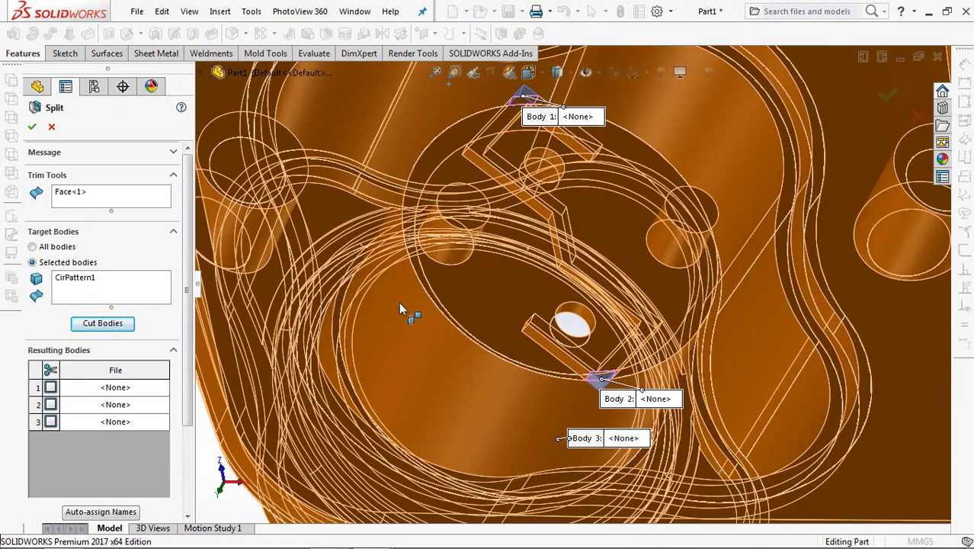
pyautogui.keyDown('ctrl'); pyautogui.moveTo(398, 302); pyautogui.dragTo(397, 340, button='middle'); pyautogui.keyUp('ctrl')
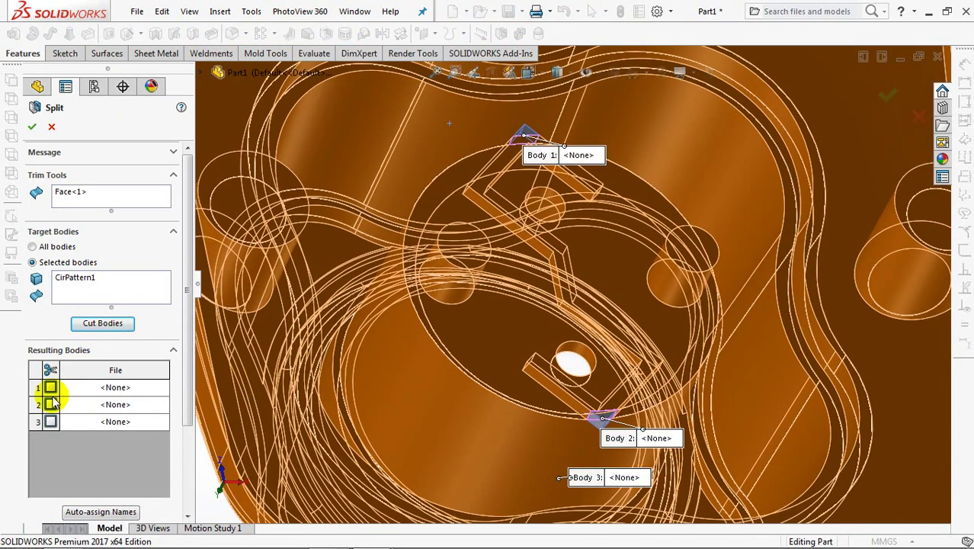
pyautogui.click(51, 387)
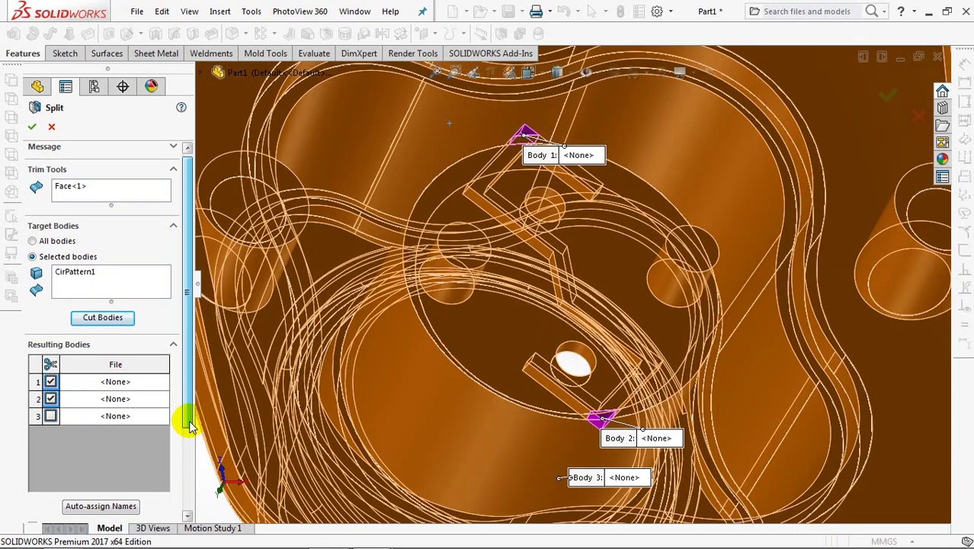
pyautogui.scroll(-3, 185, 414)
pyautogui.click(32, 130)
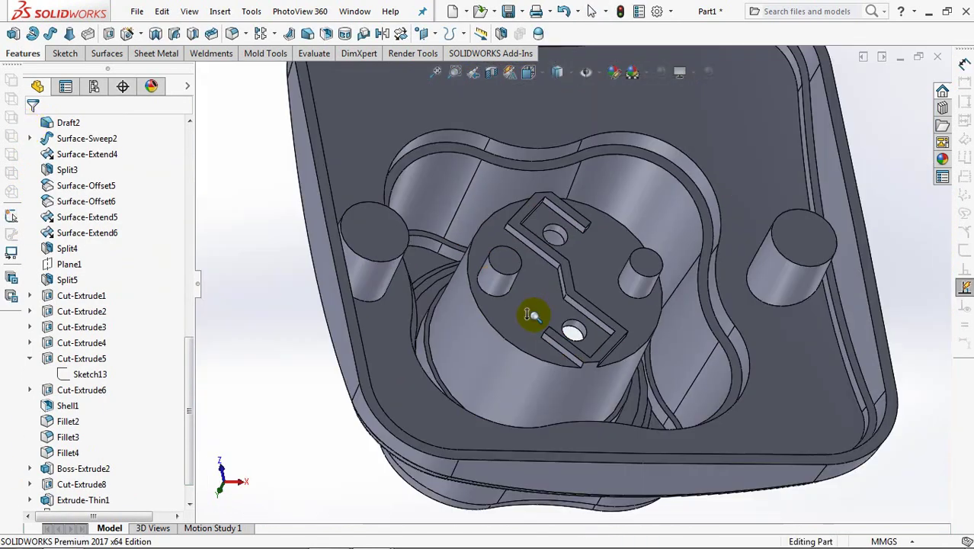
pyautogui.moveTo(531, 314); pyautogui.dragTo(529, 322)
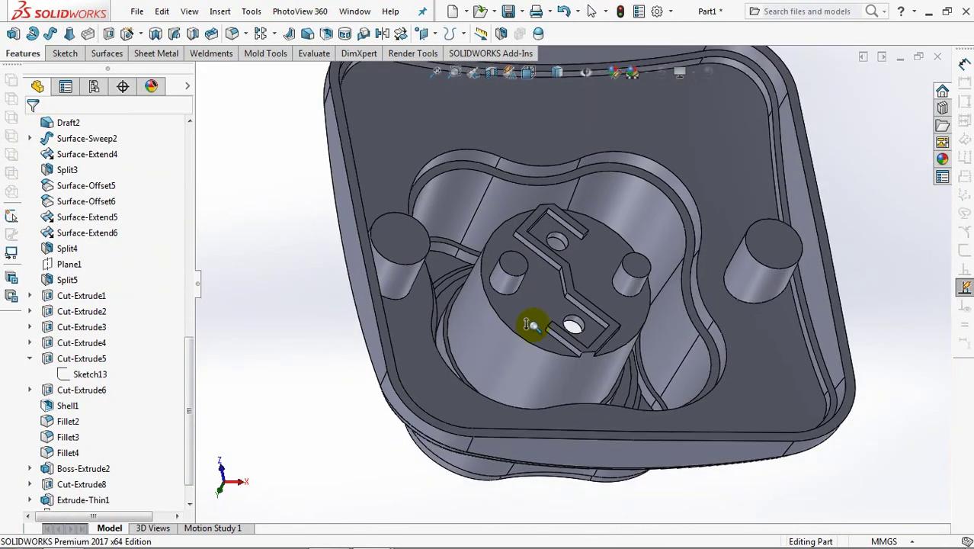
# Step: Sketch a parallelogram on the central pin's top face bridging the S-rib's gap
pyautogui.click(21, 54)
pyautogui.click(13, 34)
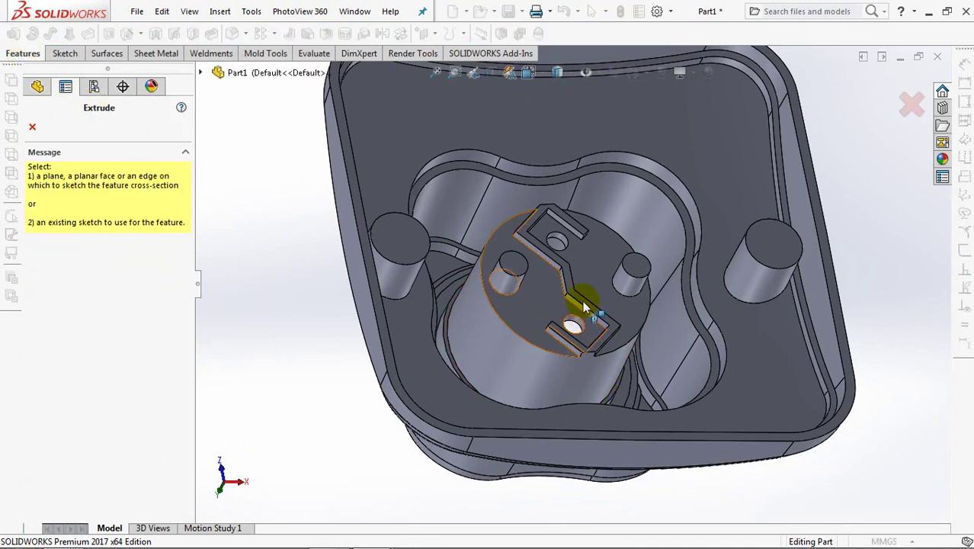
pyautogui.click(583, 307)
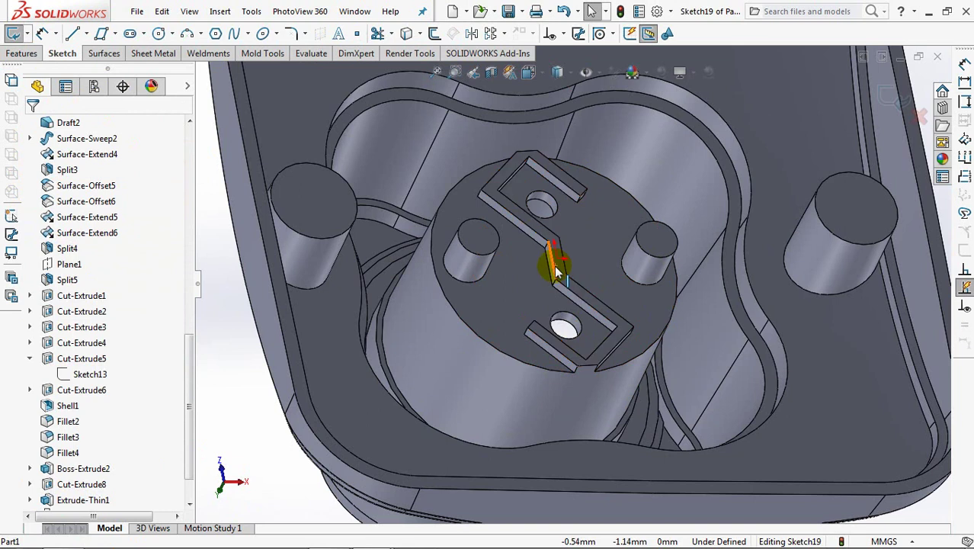
pyautogui.scroll(-5, 590, 174)
pyautogui.scroll(-2, 594, 164)
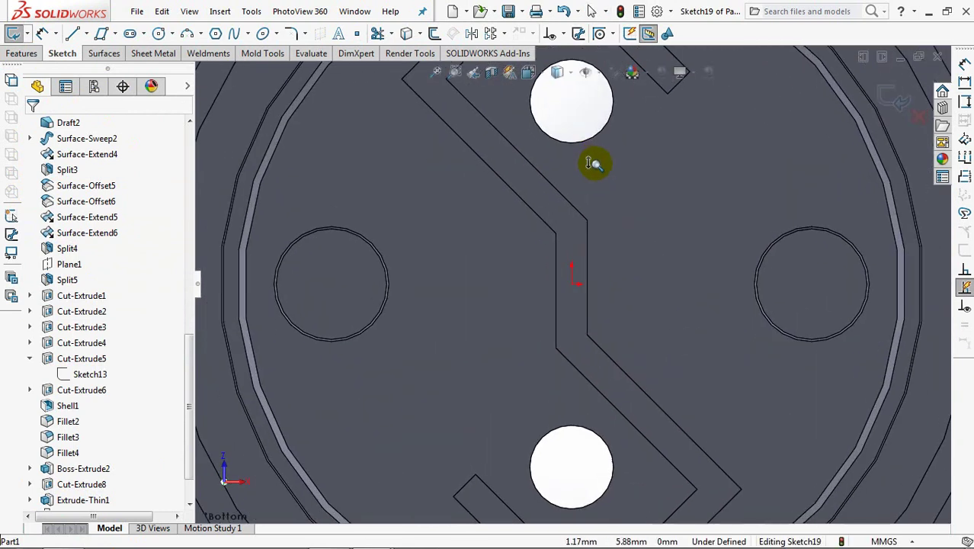
pyautogui.click(114, 34)
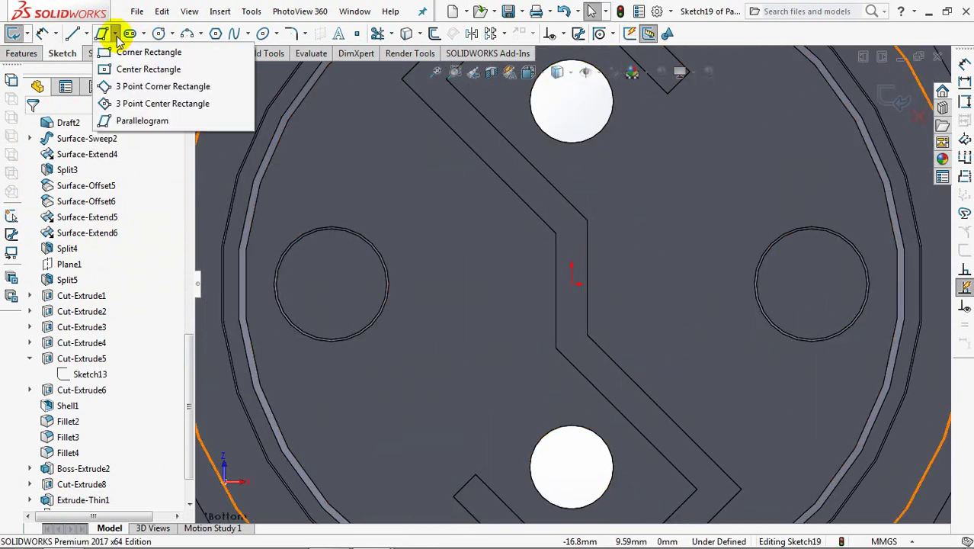
pyautogui.click(144, 121)
pyautogui.click(557, 235)
pyautogui.click(587, 267)
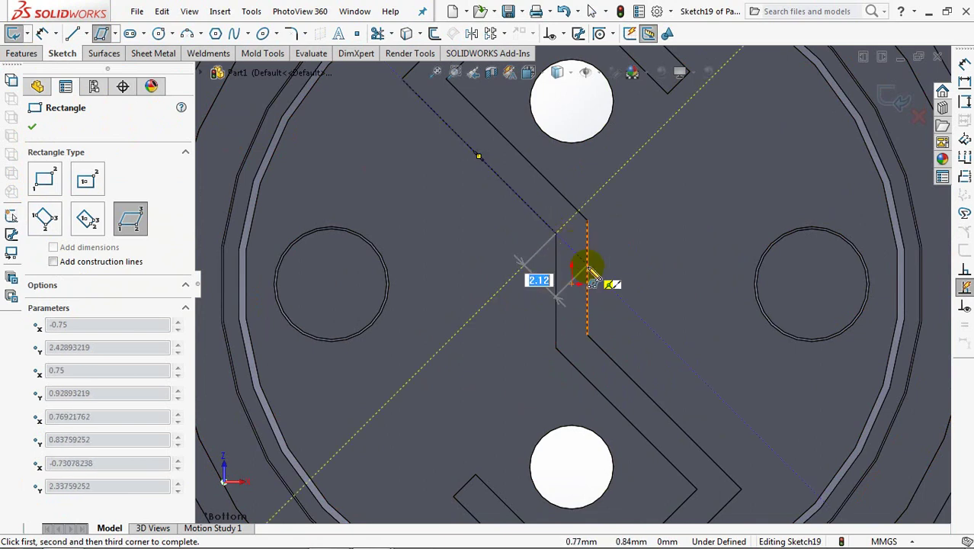
pyautogui.click(587, 333)
pyautogui.click(32, 126)
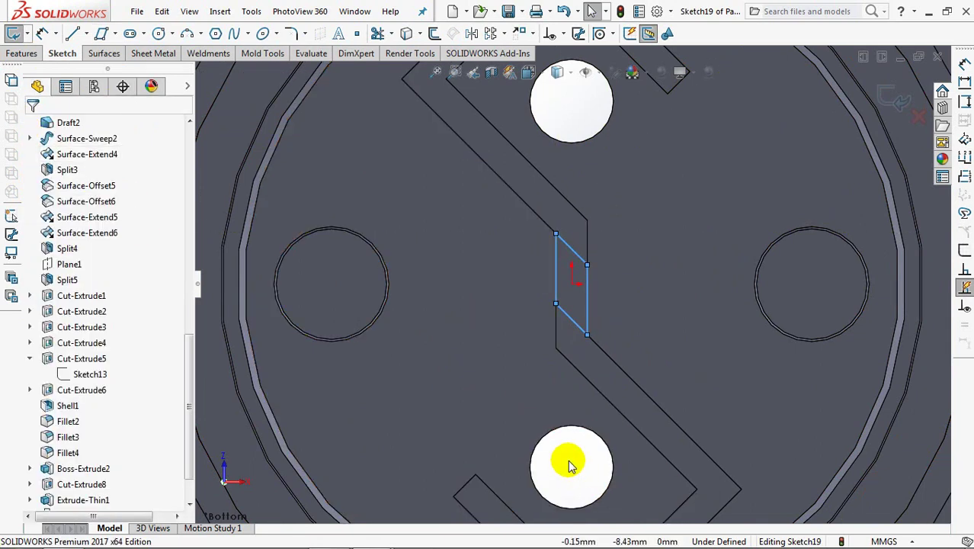
# Step: Make the parallelogram edge collinear with the diagonal rib line and preview a 1.50 mm boss
pyautogui.click(558, 34)
pyautogui.click(576, 67)
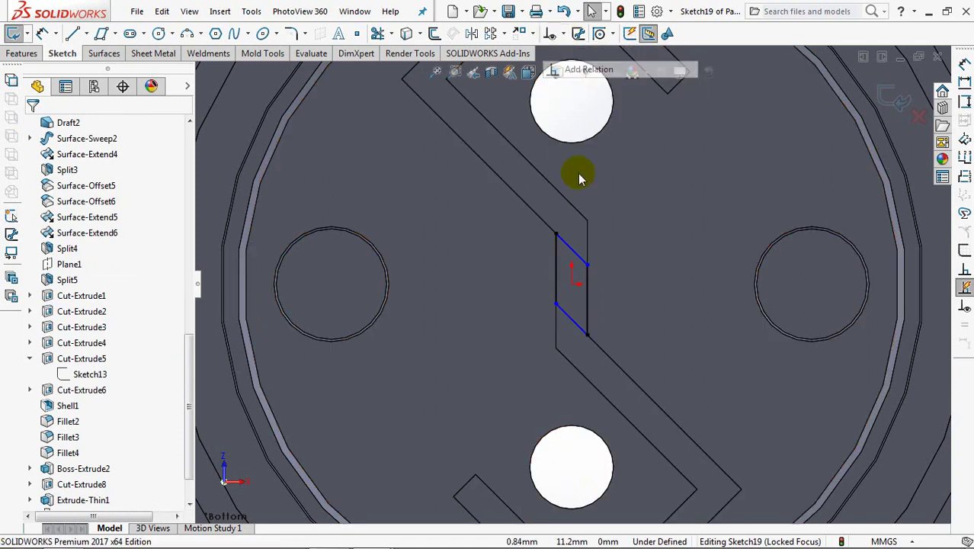
pyautogui.click(559, 244)
pyautogui.click(538, 213)
pyautogui.click(37, 356)
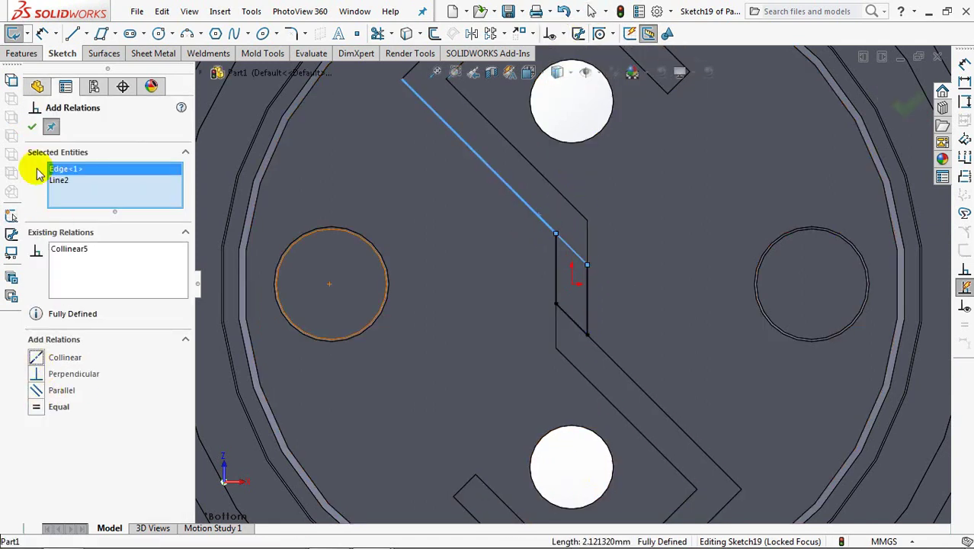
pyautogui.click(32, 126)
pyautogui.click(895, 100)
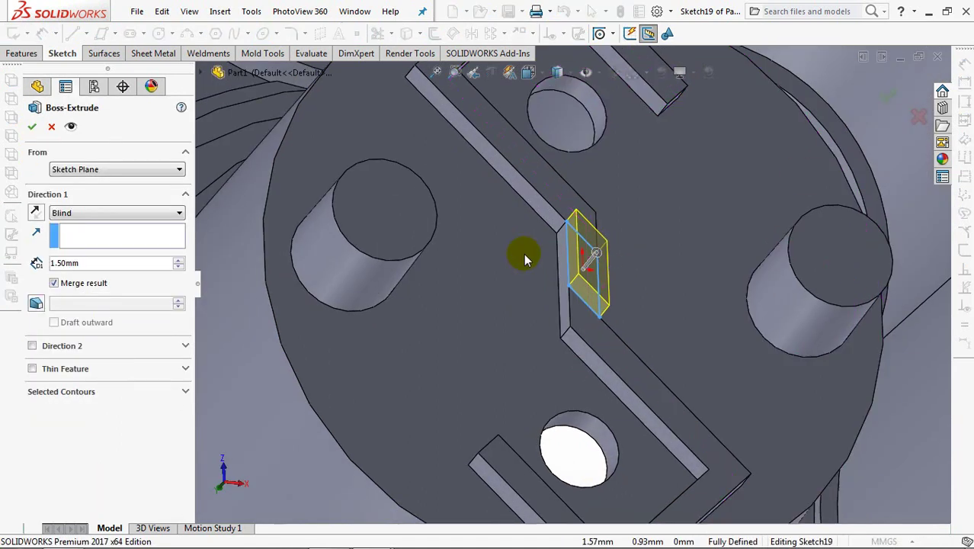
# Step: Confirm the 1.50 mm boss and measure 3.2 mm from the left pin top to the rim
pyautogui.click(28, 127)
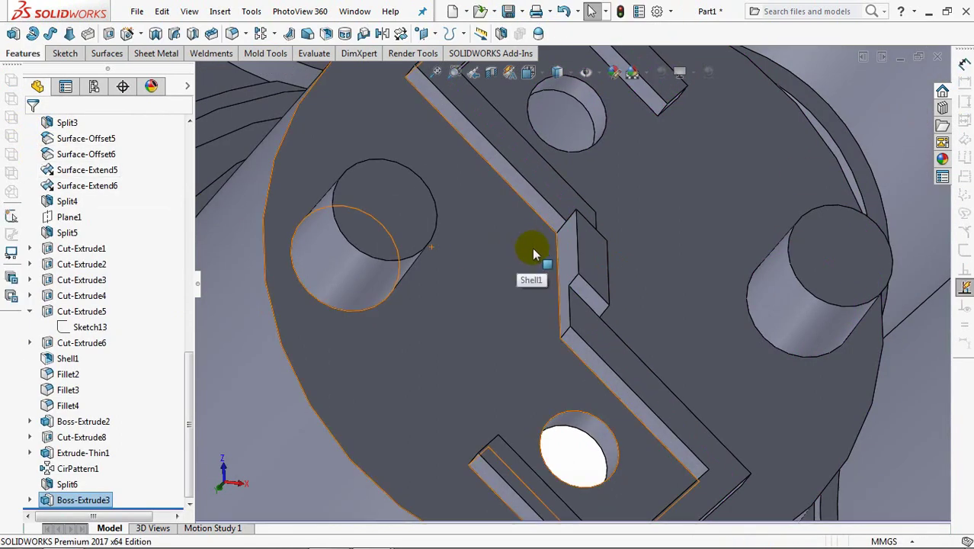
pyautogui.scroll(5, 524, 318)
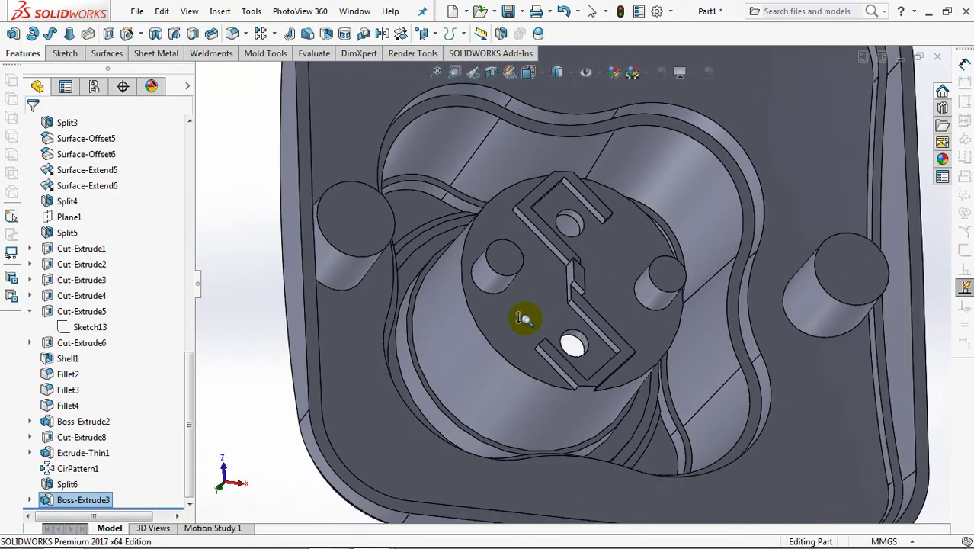
pyautogui.click(314, 53)
pyautogui.click(43, 33)
pyautogui.click(349, 234)
pyautogui.click(312, 301)
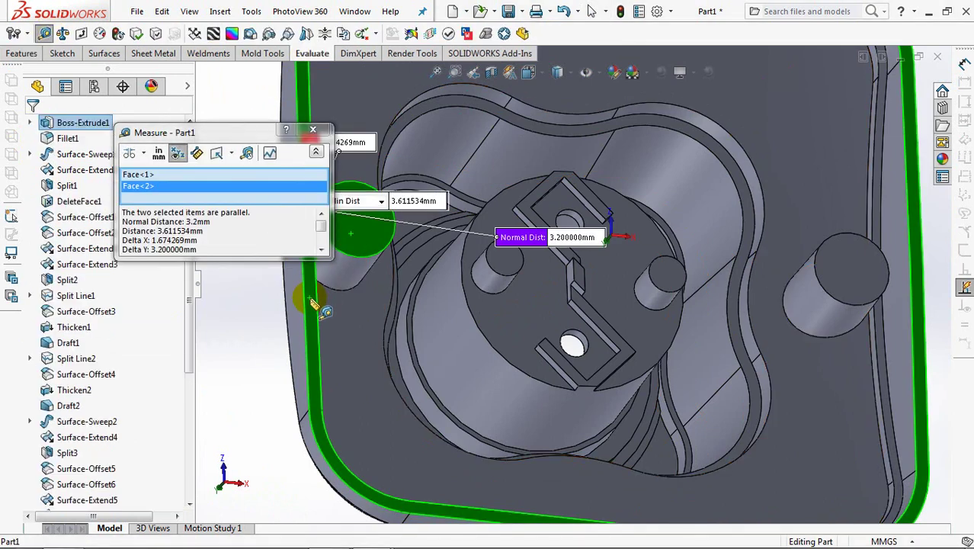
pyautogui.click(313, 129)
pyautogui.click(252, 229)
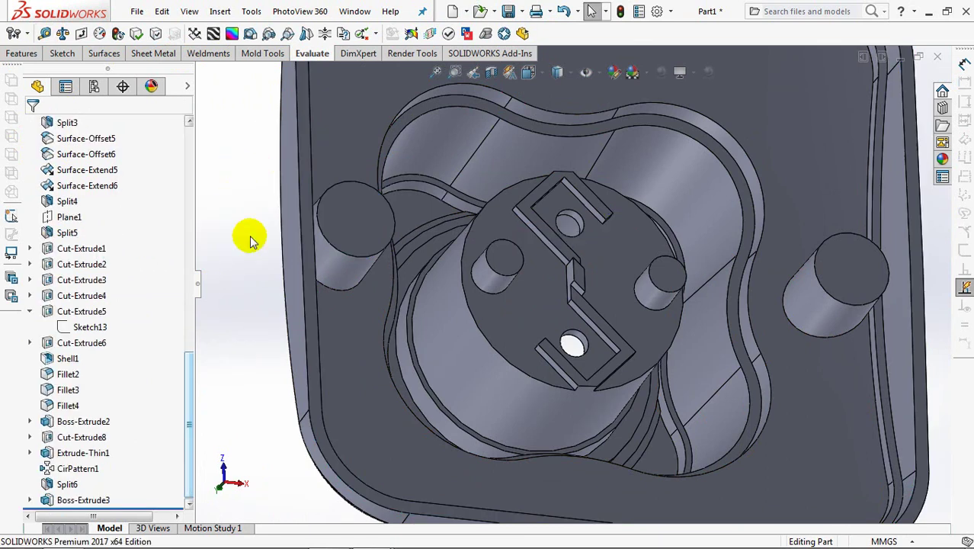
pyautogui.scroll(1, 202, 61)
# Step: Offset the top faces of both outer pins by 3.2 mm with Move Face
pyautogui.click(222, 33)
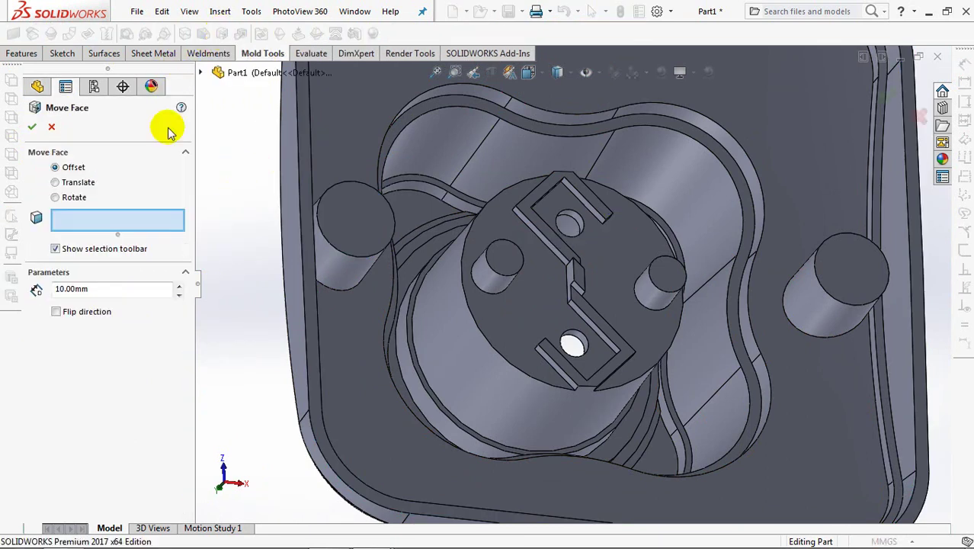
pyautogui.click(124, 225)
pyautogui.write('3.2')
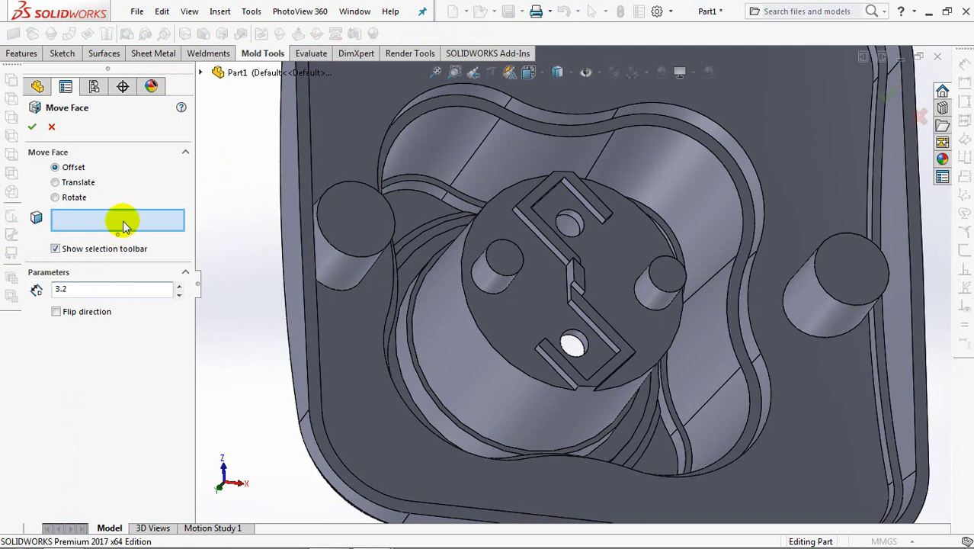
pyautogui.click(351, 231)
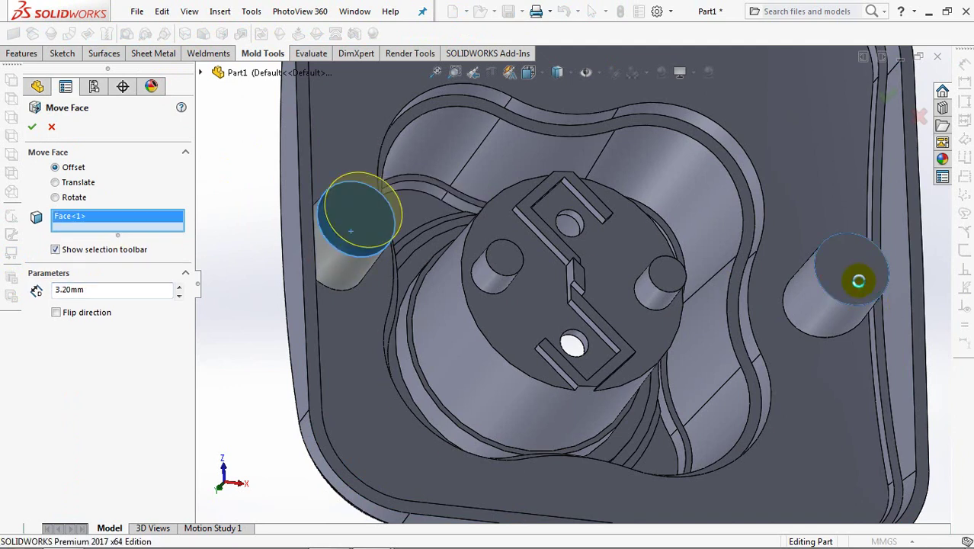
pyautogui.click(858, 280)
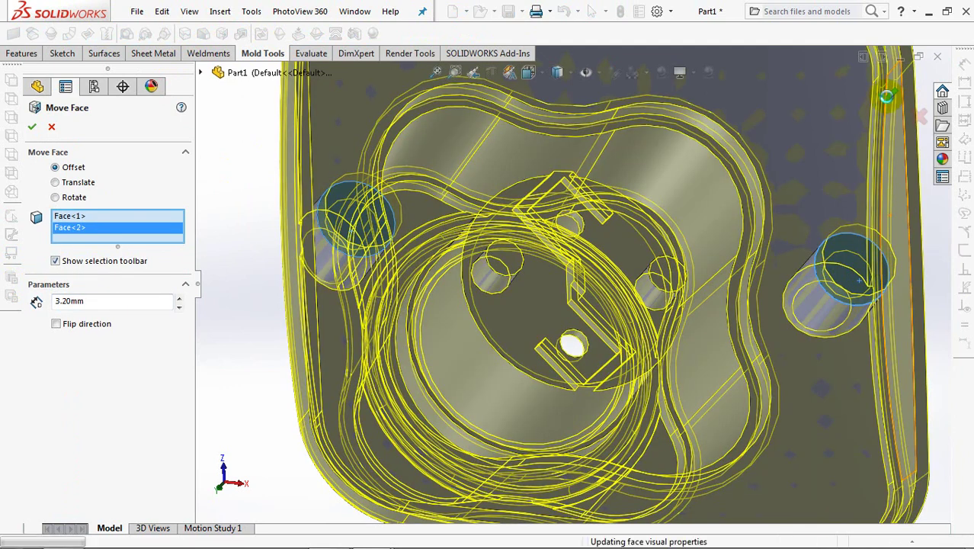
pyautogui.click(886, 96)
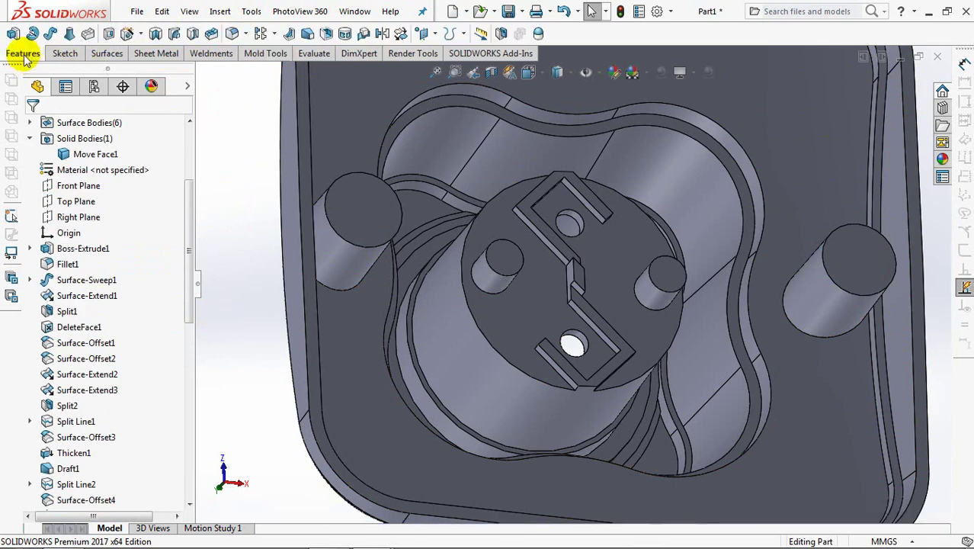
# Step: Sketch a short horizontal rib line from each outer pin to its neighbouring outer wall
pyautogui.click(286, 32)
pyautogui.click(307, 194)
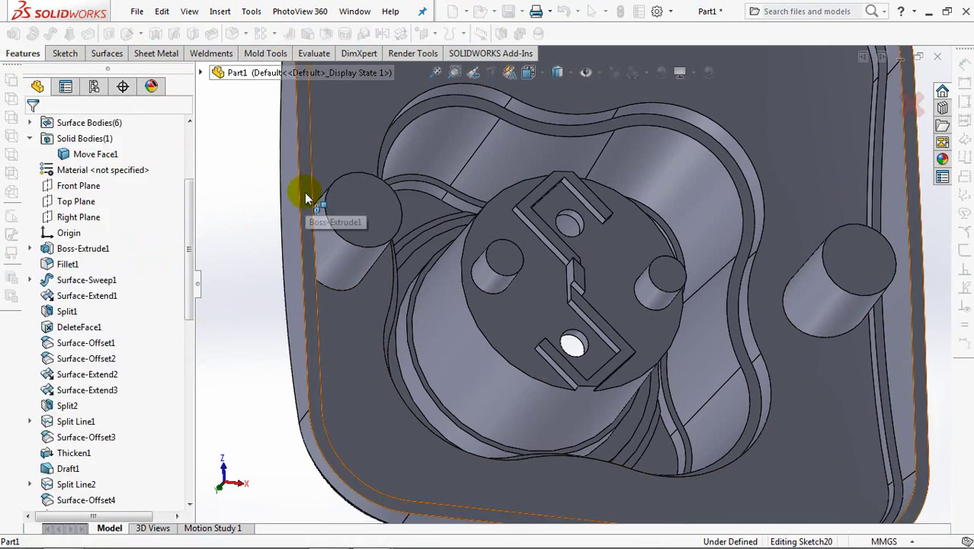
pyautogui.scroll(-2, 391, 265)
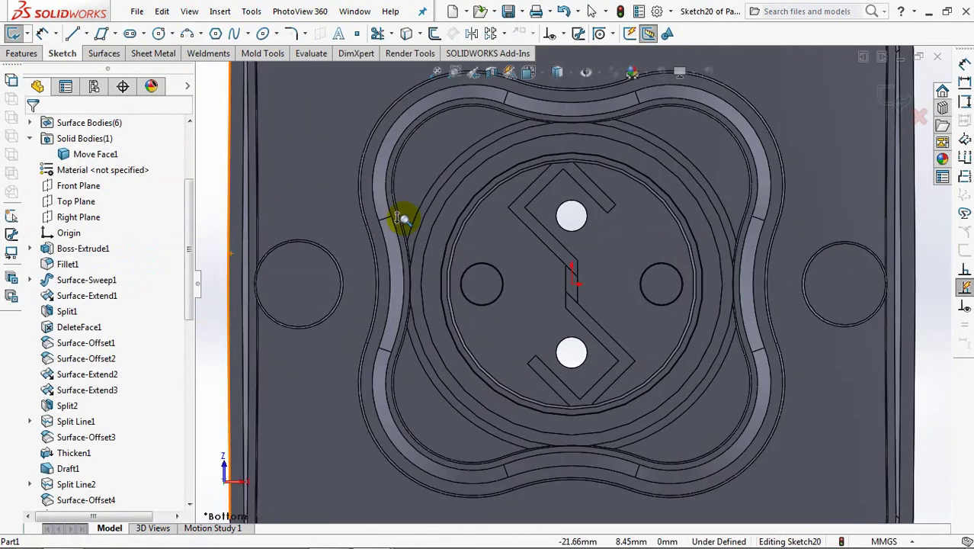
pyautogui.scroll(-2, 401, 217)
pyautogui.scroll(-2, 505, 233)
pyautogui.click(73, 34)
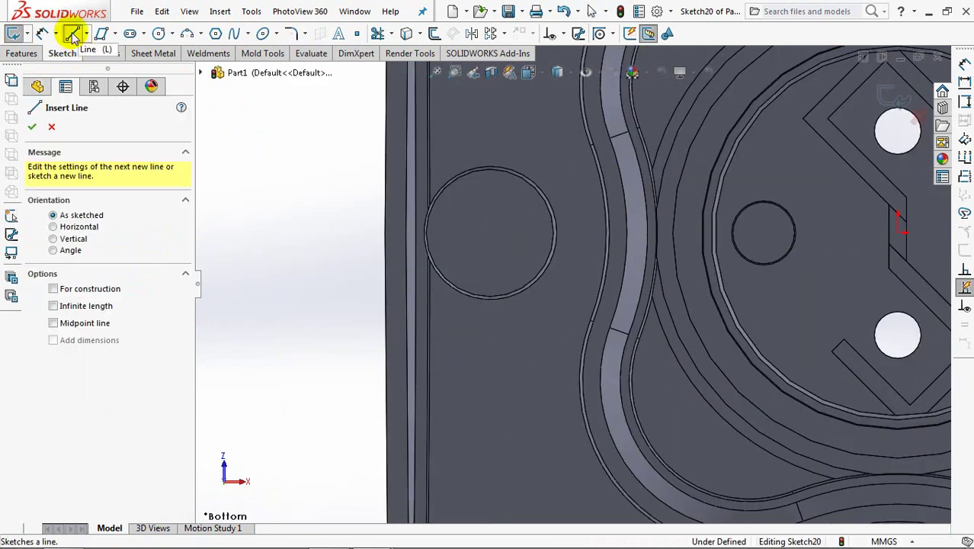
pyautogui.click(425, 232)
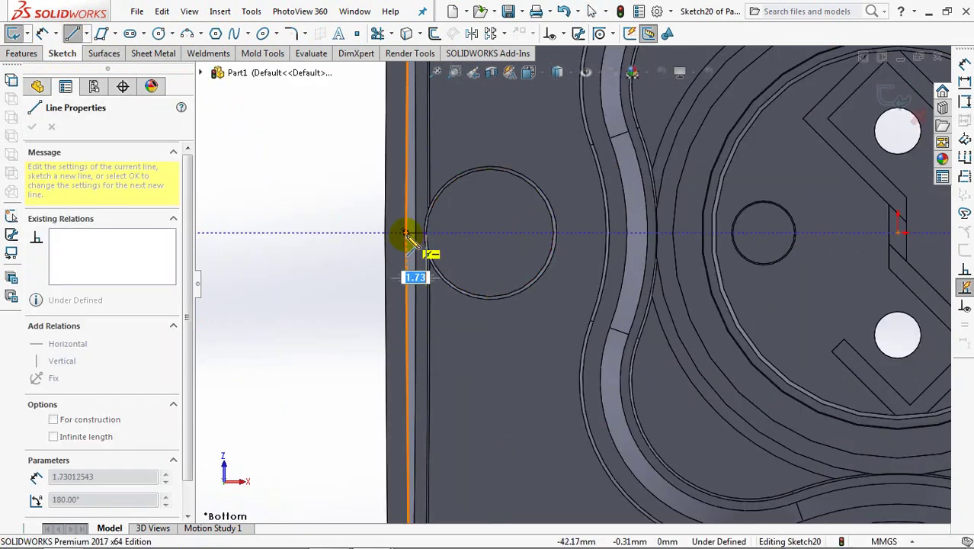
pyautogui.click(404, 231)
pyautogui.rightClick(417, 245)
pyautogui.click(444, 246)
pyautogui.moveTo(653, 279)
pyautogui.keyDown('ctrl'); pyautogui.mouseDown(button='middle')
pyautogui.moveTo(441, 261)
pyautogui.moveTo(387, 294)
pyautogui.moveTo(380, 315)
pyautogui.mouseUp(button='middle'); pyautogui.keyUp('ctrl')
pyautogui.click(72, 33)
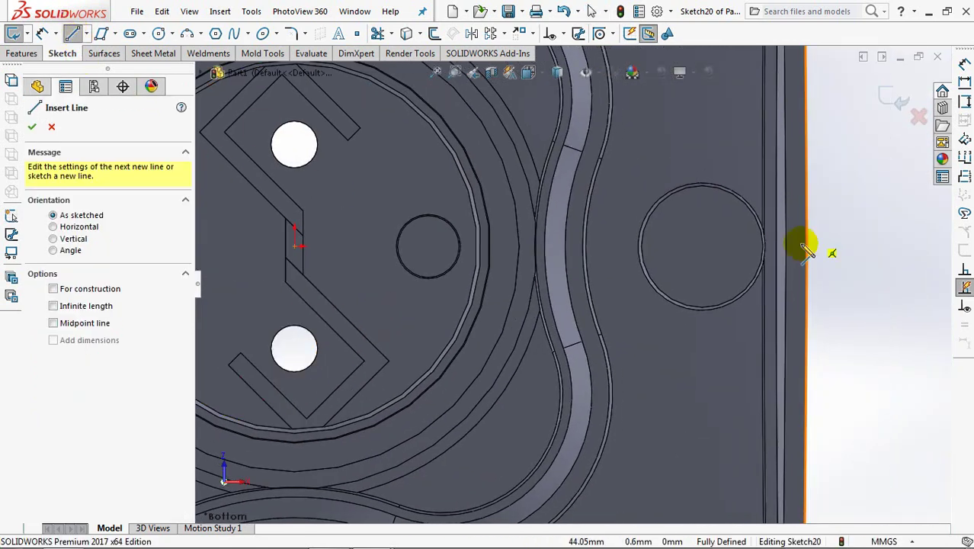
pyautogui.click(785, 248)
pyautogui.click(763, 247)
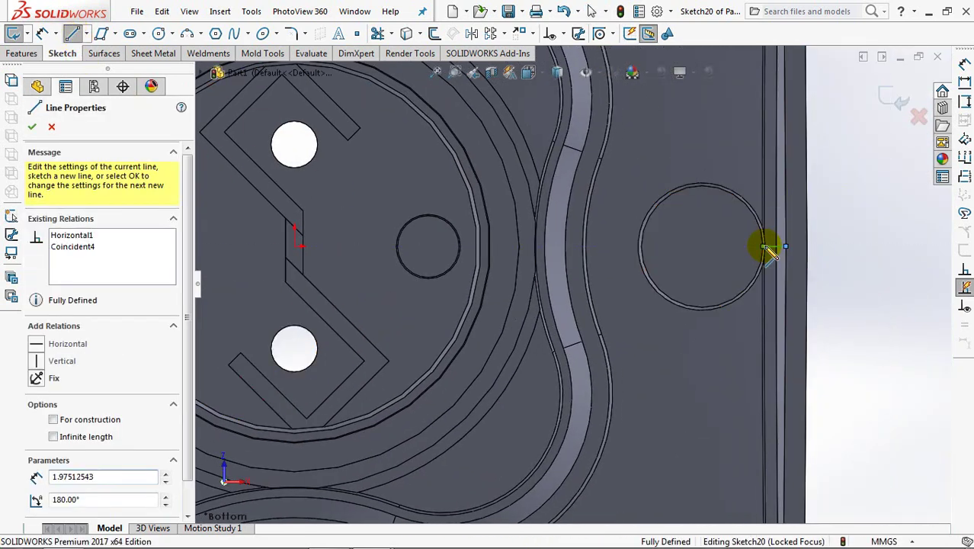
pyautogui.press('Escape')
pyautogui.press('Escape')
# Step: Set the rib thickness to 1.50 mm and confirm both ribs
pyautogui.press('f')
pyautogui.moveTo(717, 279)
pyautogui.mouseDown(button='middle')
pyautogui.moveTo(609, 244)
pyautogui.moveTo(897, 131)
pyautogui.mouseUp(button='middle')
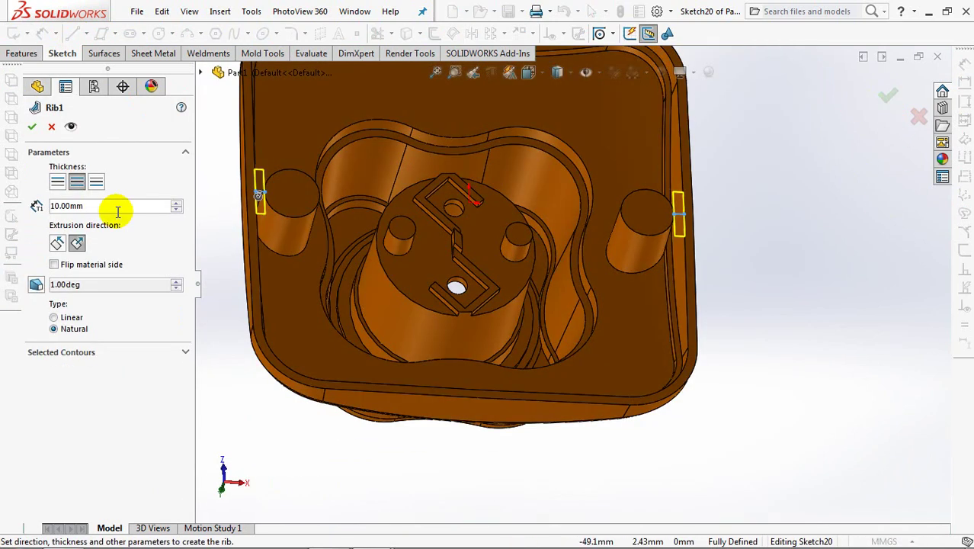
pyautogui.write('1')
pyautogui.press('Return')
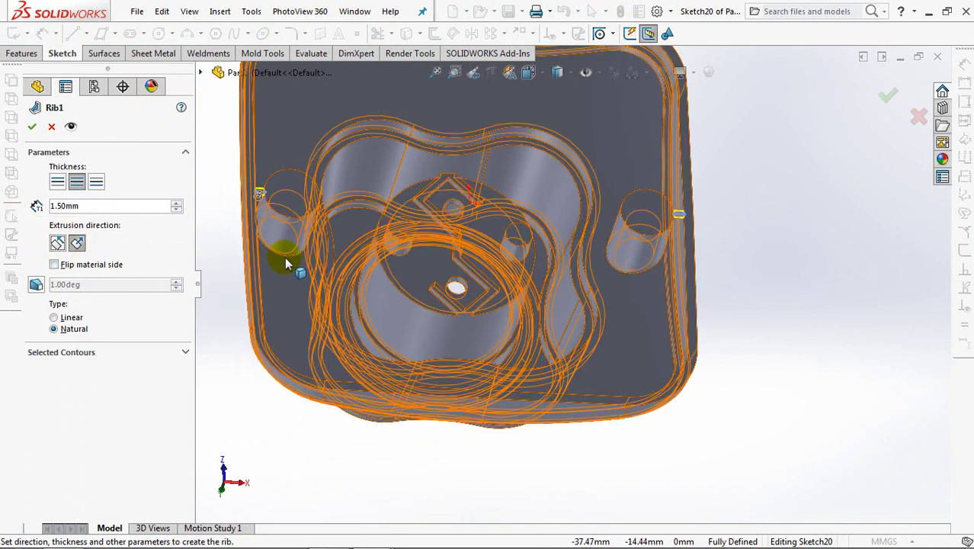
pyautogui.scroll(-5, 282, 257)
pyautogui.moveTo(331, 220)
pyautogui.mouseDown(button='middle')
pyautogui.moveTo(326, 288)
pyautogui.moveTo(522, 326)
pyautogui.moveTo(385, 259)
pyautogui.mouseUp(button='middle')
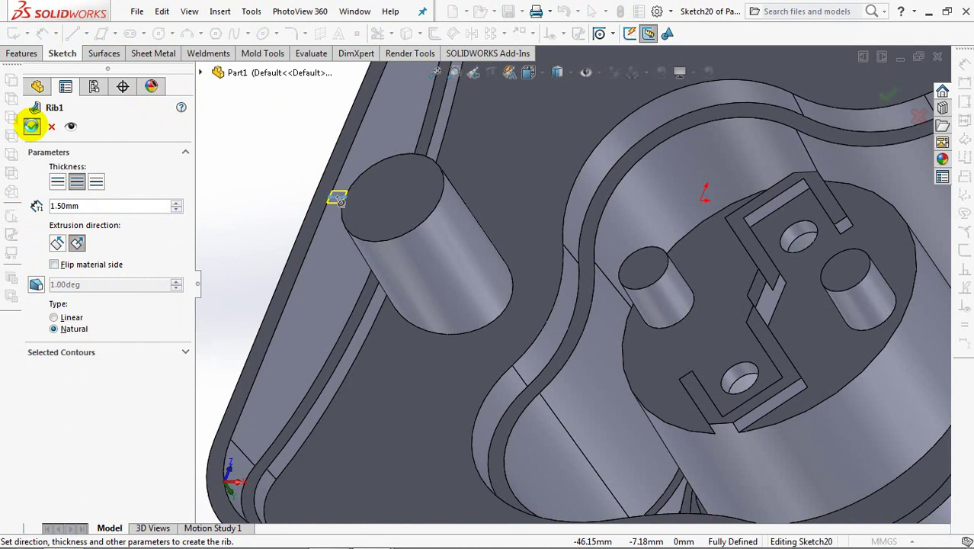
pyautogui.click(32, 125)
pyautogui.moveTo(391, 272)
pyautogui.mouseDown(button='middle')
pyautogui.moveTo(425, 268)
pyautogui.moveTo(568, 333)
pyautogui.mouseUp(button='middle')
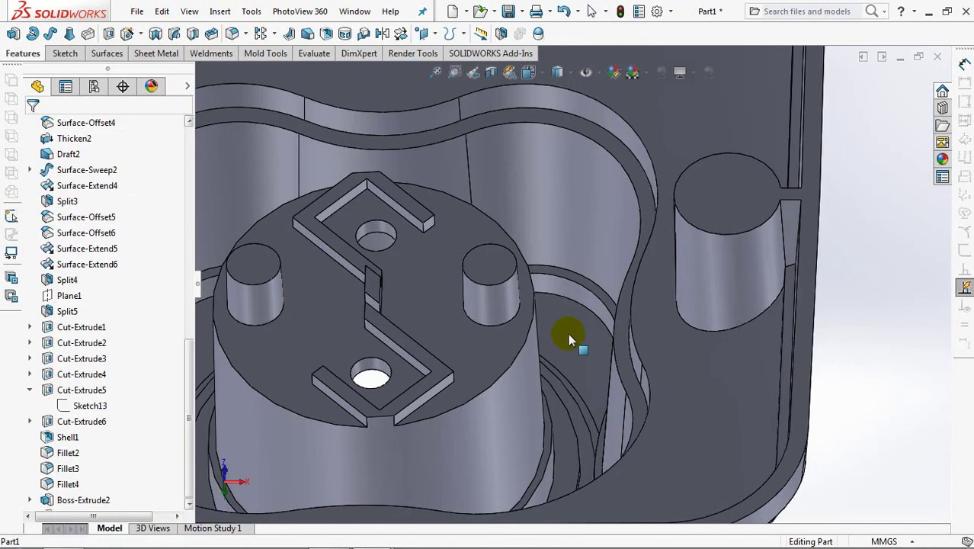
pyautogui.moveTo(706, 321); pyautogui.dragTo(719, 327, button='middle')
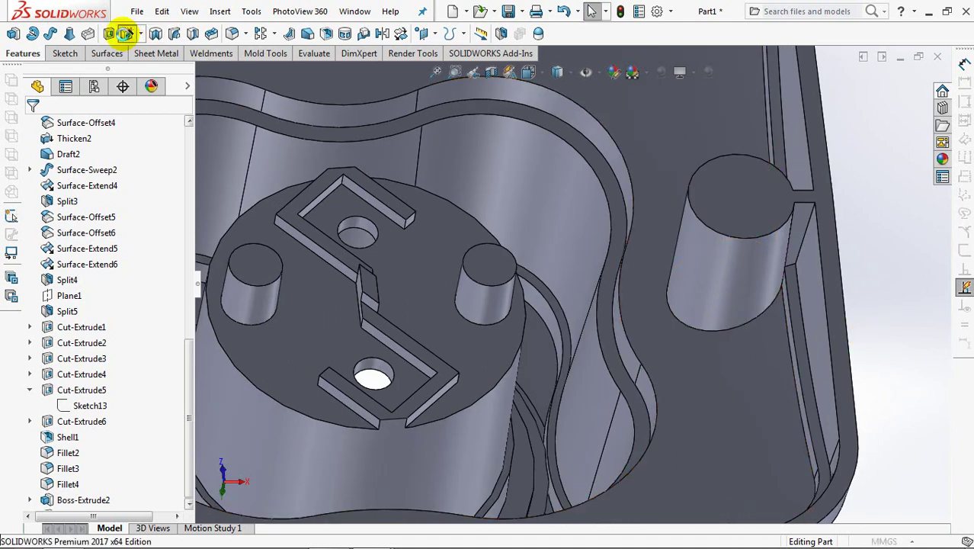
# Step: Set up a Ø2.5 through-all drilled hole in the Hole Wizard
pyautogui.click(126, 33)
pyautogui.moveTo(186, 305); pyautogui.dragTo(185, 398)
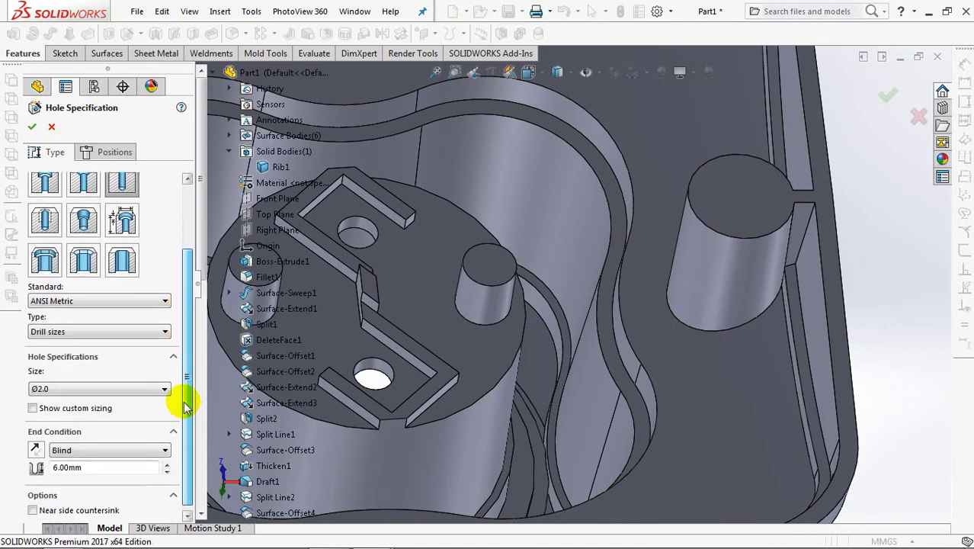
pyautogui.click(117, 391)
pyautogui.scroll(-2, 84, 450)
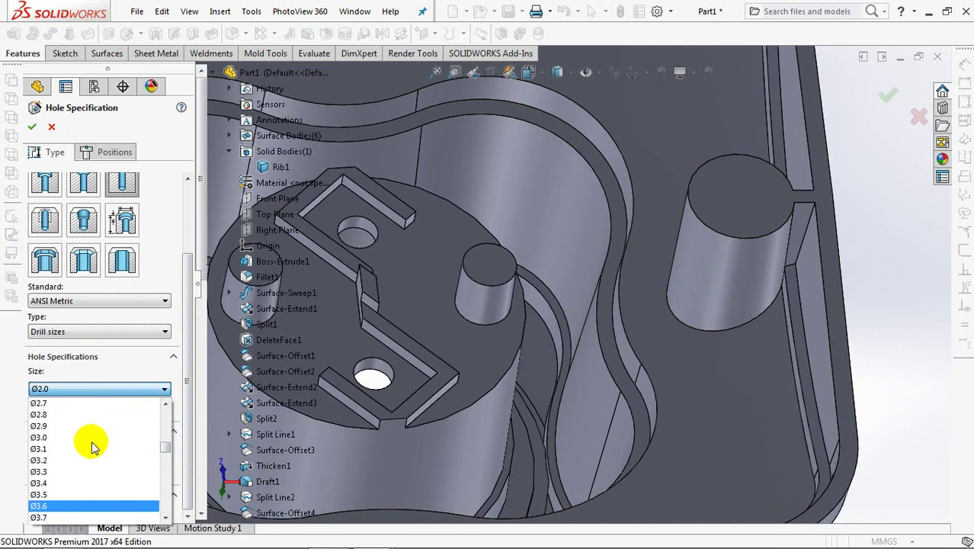
pyautogui.click(76, 414)
pyautogui.click(107, 451)
pyautogui.click(72, 467)
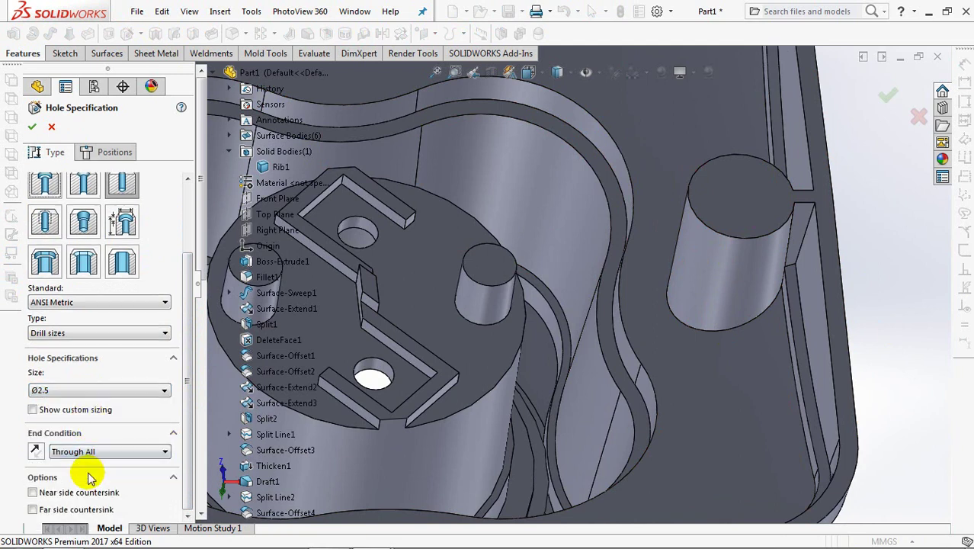
pyautogui.click(98, 152)
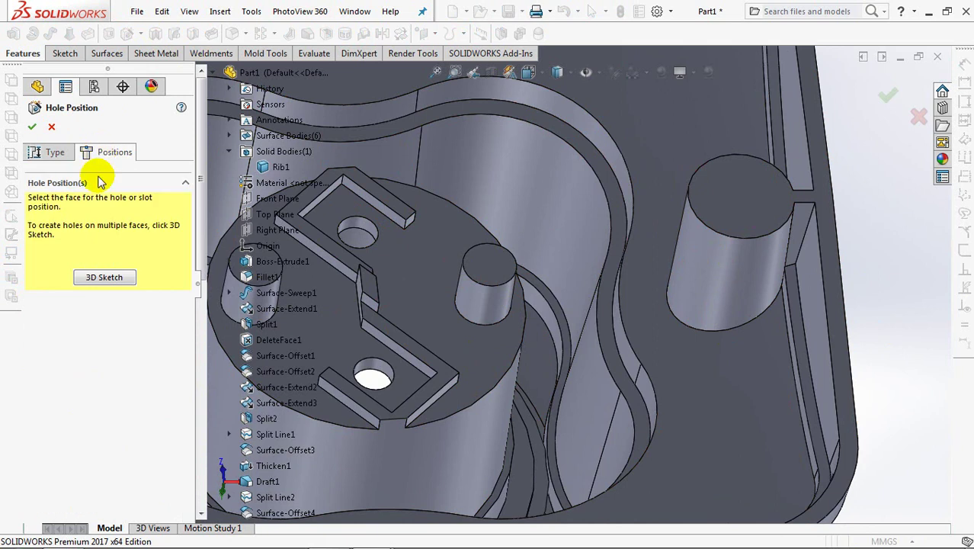
# Step: Place the Ø2.5 holes at the corner pin centres, confirm, and view from above
pyautogui.click(738, 189)
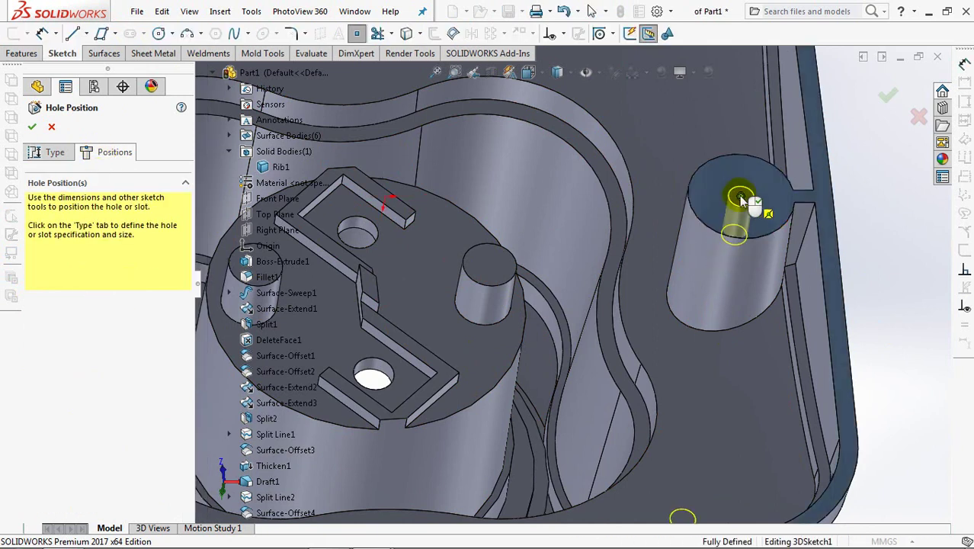
pyautogui.scroll(5, 686, 221)
pyautogui.moveTo(630, 256); pyautogui.dragTo(561, 277, button='middle')
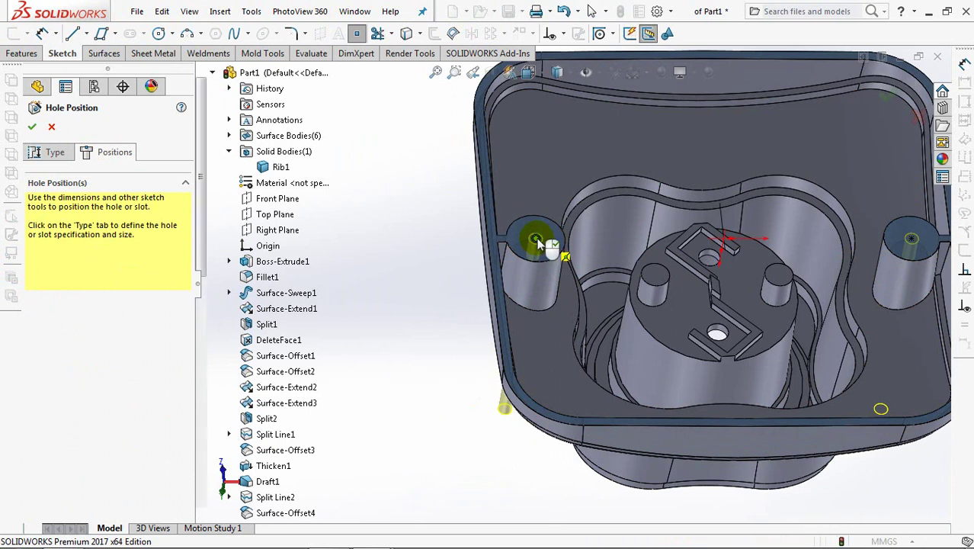
pyautogui.press('Return')
pyautogui.moveTo(446, 266)
pyautogui.mouseDown(button='middle')
pyautogui.moveTo(441, 288)
pyautogui.moveTo(609, 250)
pyautogui.moveTo(652, 147)
pyautogui.mouseUp(button='middle')
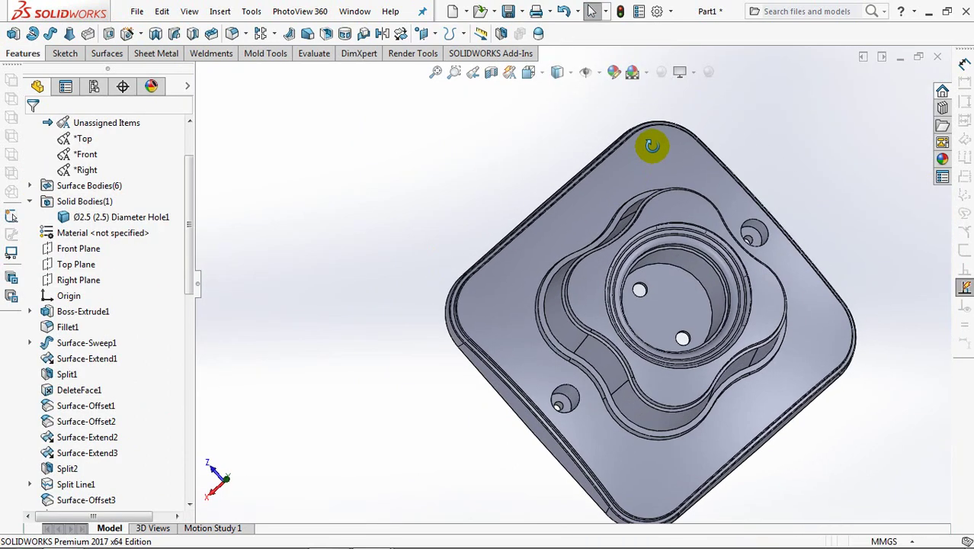
# Step: Set up a Ø2.0 blind drilled hole in the Hole Wizard
pyautogui.click(126, 33)
pyautogui.scroll(-3, 189, 283)
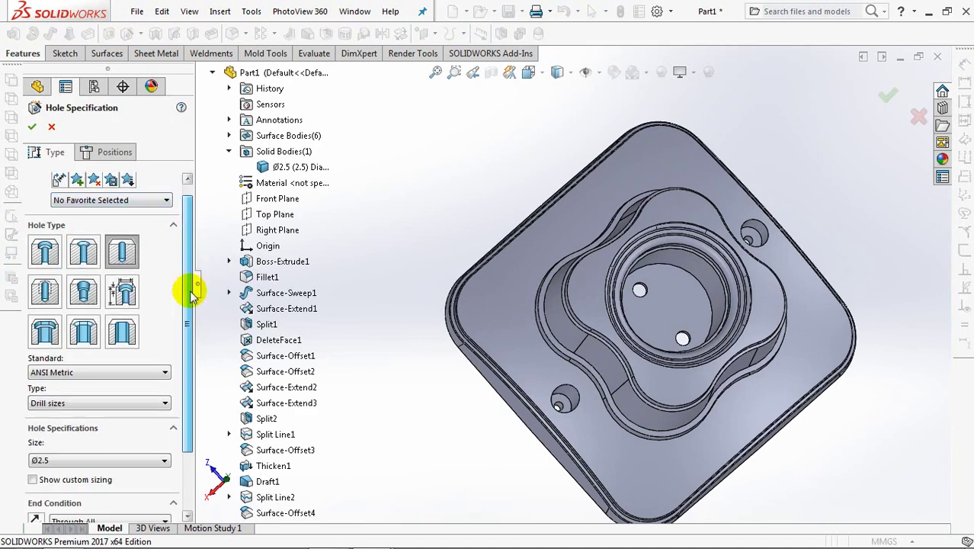
pyautogui.click(131, 391)
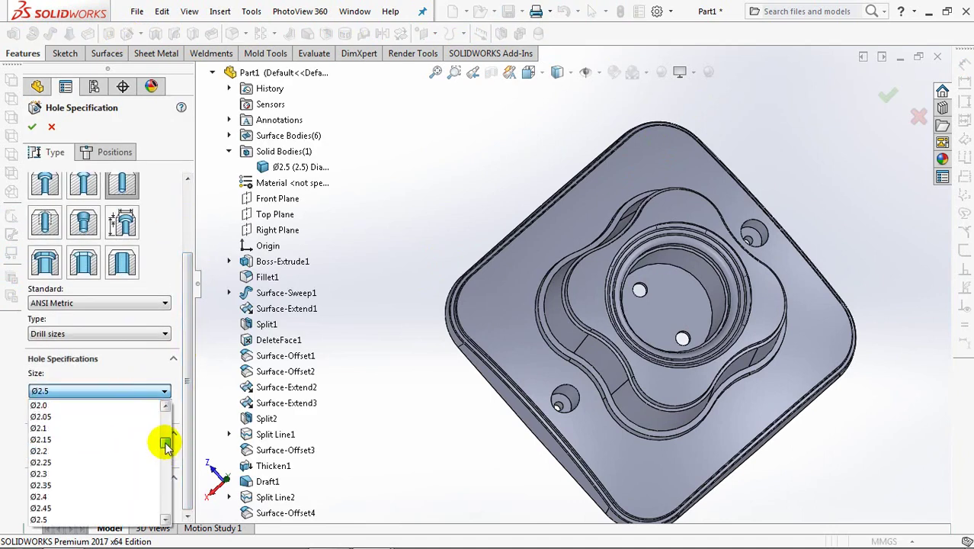
pyautogui.click(105, 441)
pyautogui.click(70, 452)
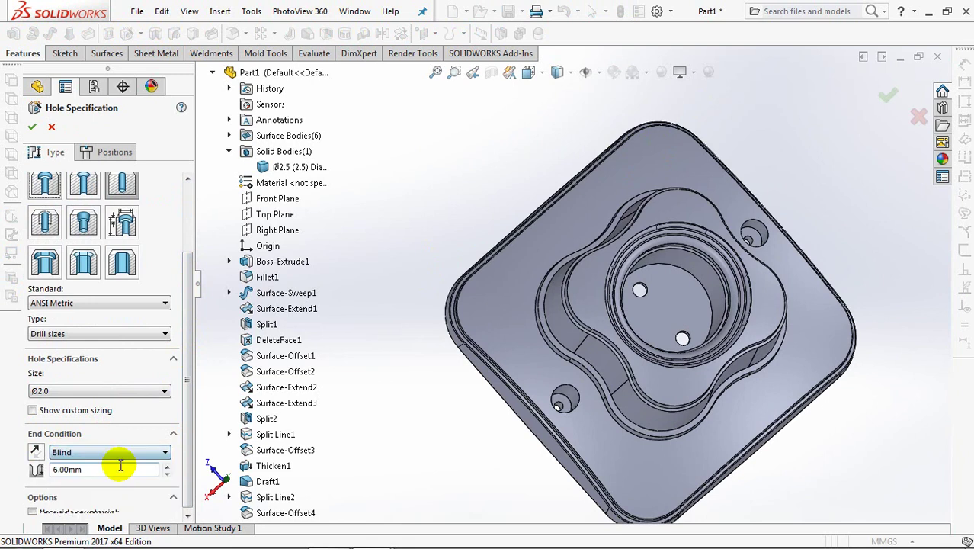
pyautogui.click(103, 152)
# Step: Place hole points on the central cup floor, switching to hidden-line display
pyautogui.click(104, 276)
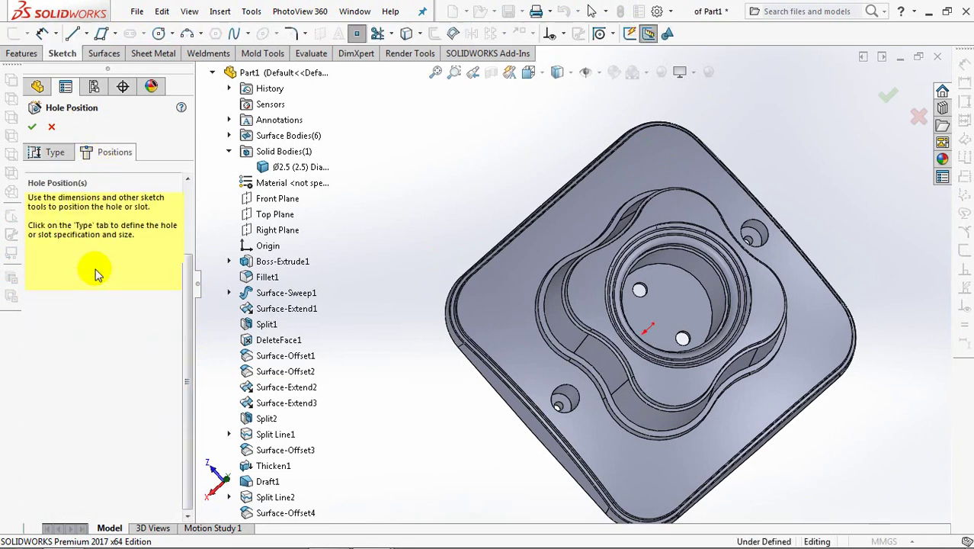
pyautogui.scroll(-3, 692, 317)
pyautogui.scroll(-3, 686, 312)
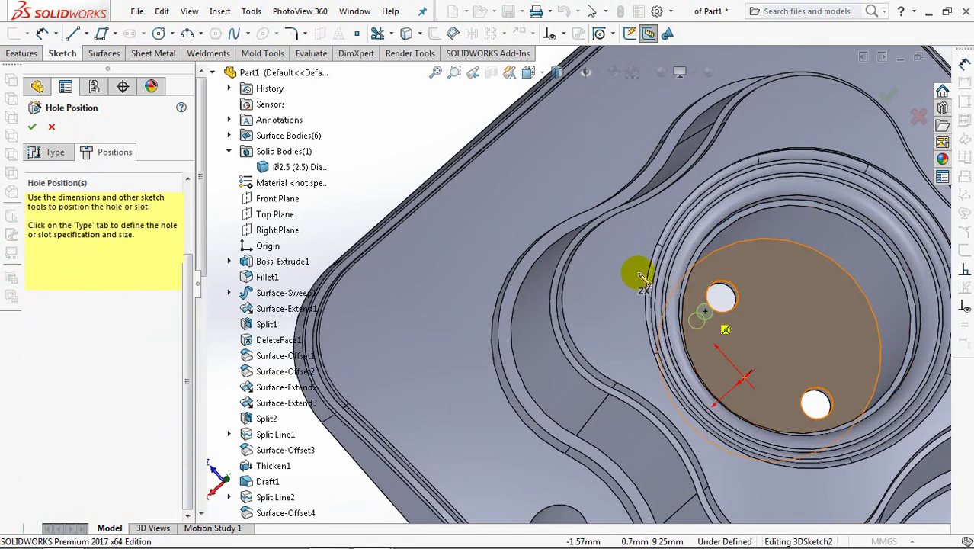
pyautogui.moveTo(637, 272); pyautogui.dragTo(587, 251, button='middle')
pyautogui.click(632, 208)
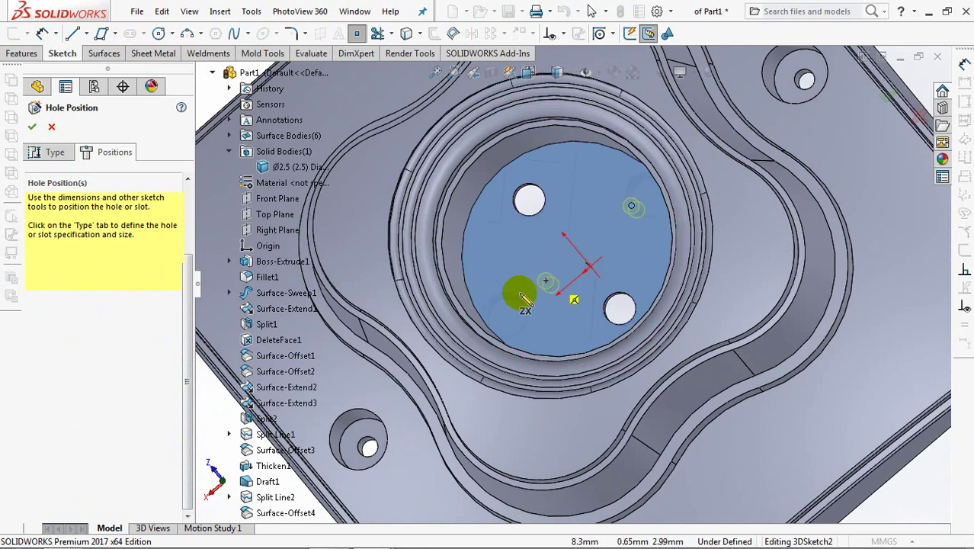
pyautogui.click(556, 73)
pyautogui.click(558, 171)
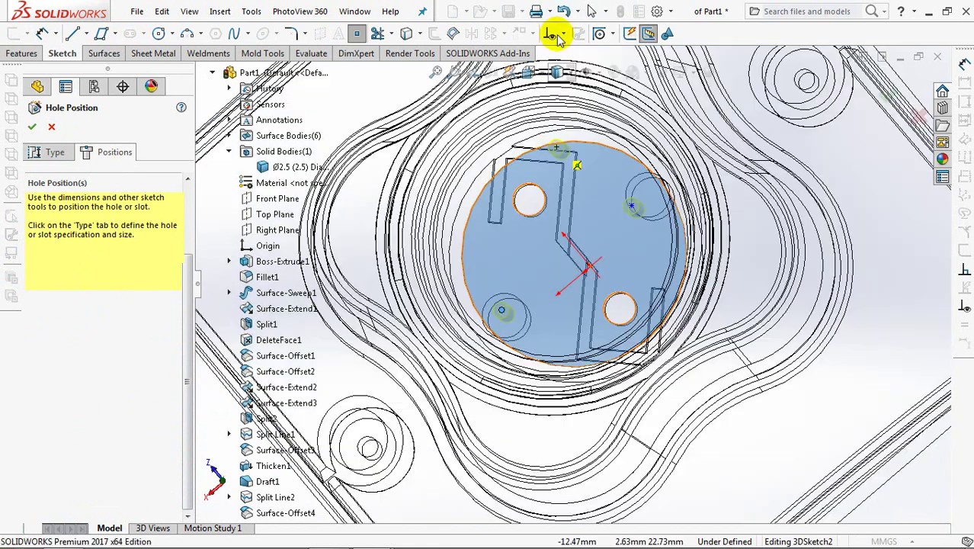
# Step: Make both hole points concentric with the small circles on the cup floor
pyautogui.click(556, 33)
pyautogui.click(589, 68)
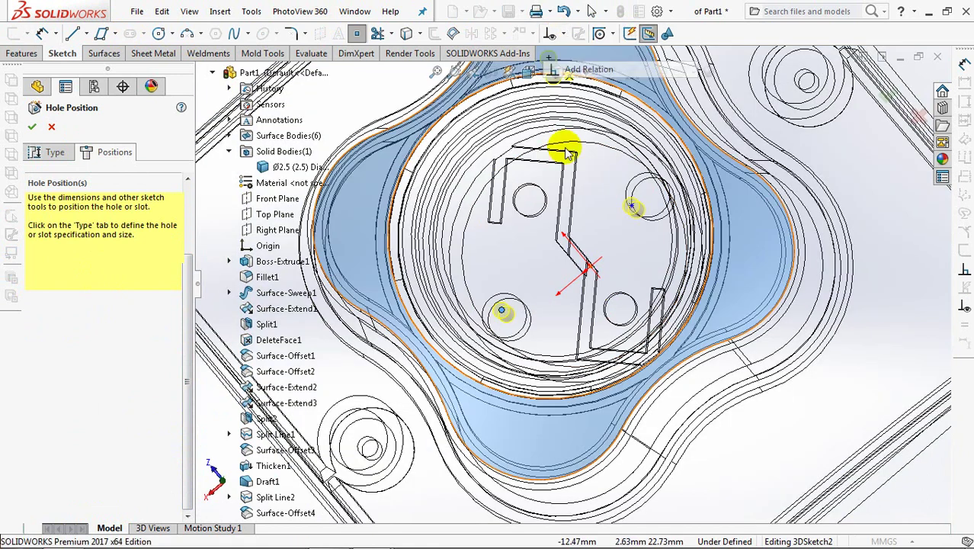
pyautogui.click(526, 327)
pyautogui.click(34, 357)
pyautogui.click(631, 207)
pyautogui.click(656, 221)
pyautogui.click(38, 358)
pyautogui.click(31, 126)
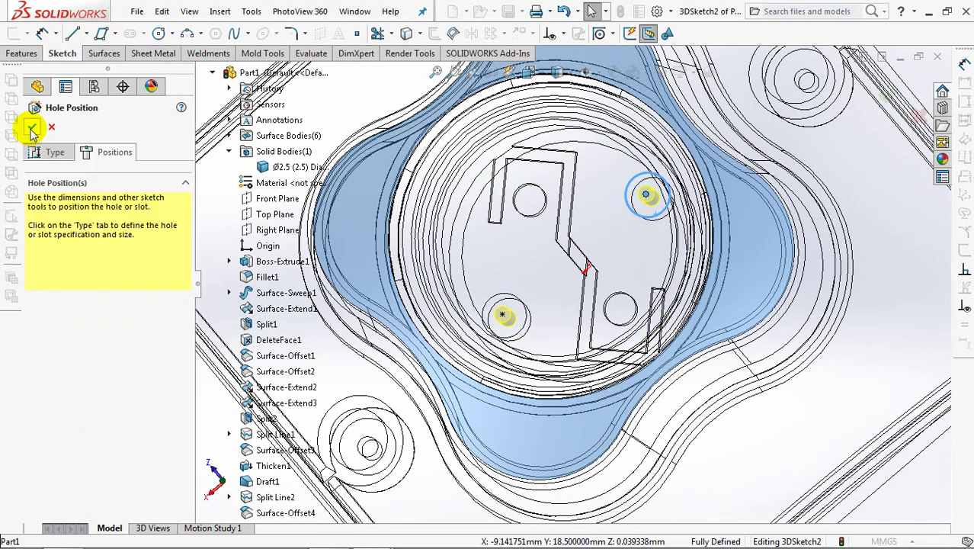
# Step: Confirm the Ø2.0 holes and return to a shaded isometric view of the whole part
pyautogui.click(31, 128)
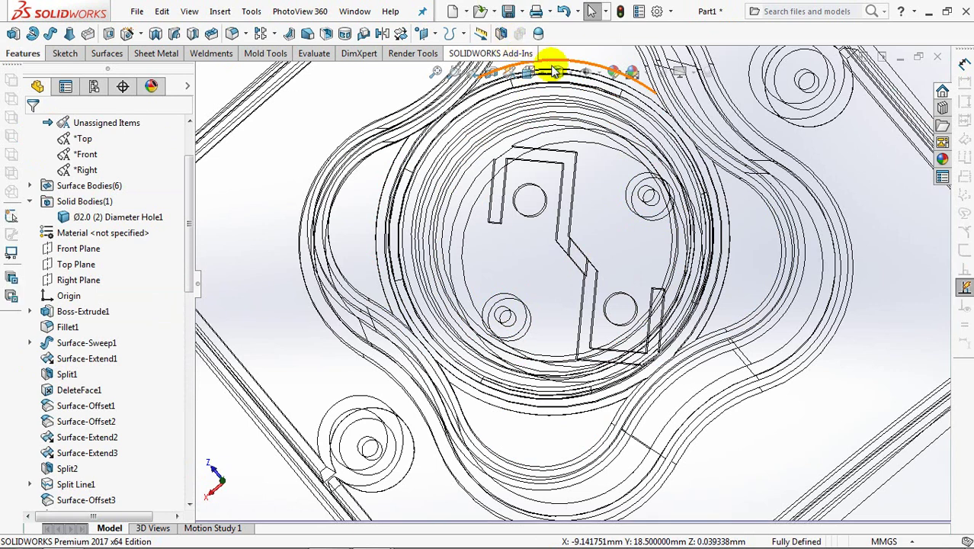
pyautogui.click(557, 71)
pyautogui.click(561, 92)
pyautogui.press('f')
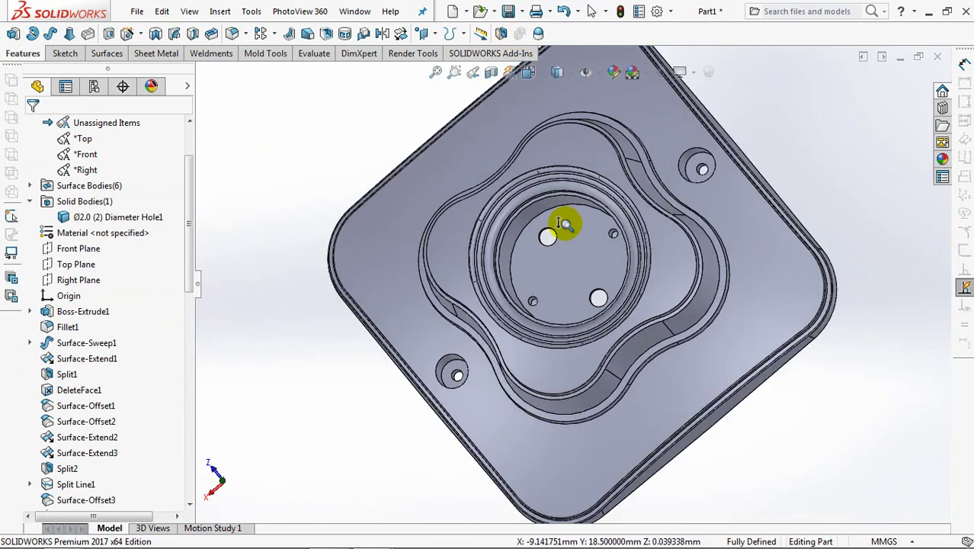
pyautogui.hotkey('ctrl', '7')
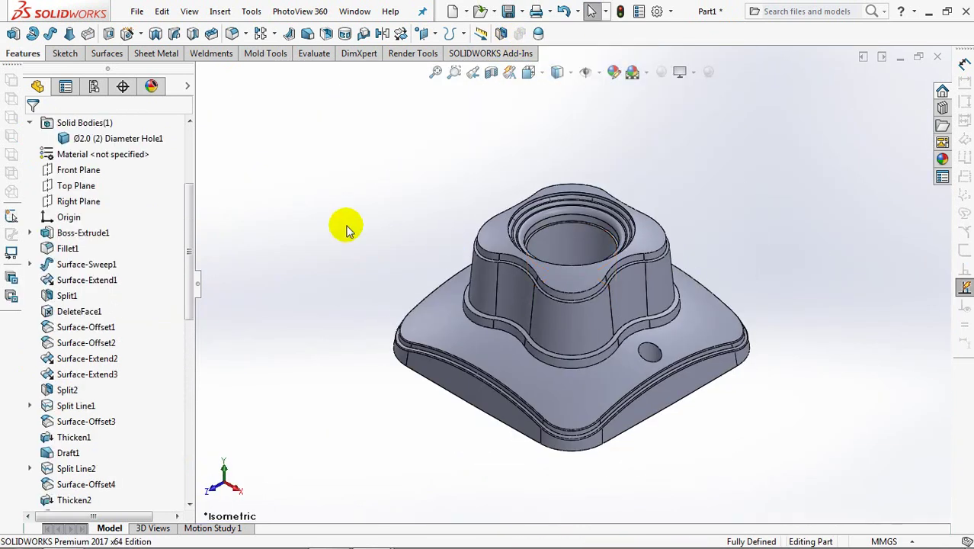
# Step: Sketch a Ø4 circle at the centre of the cup floor
pyautogui.hotkey('ctrl', '5')
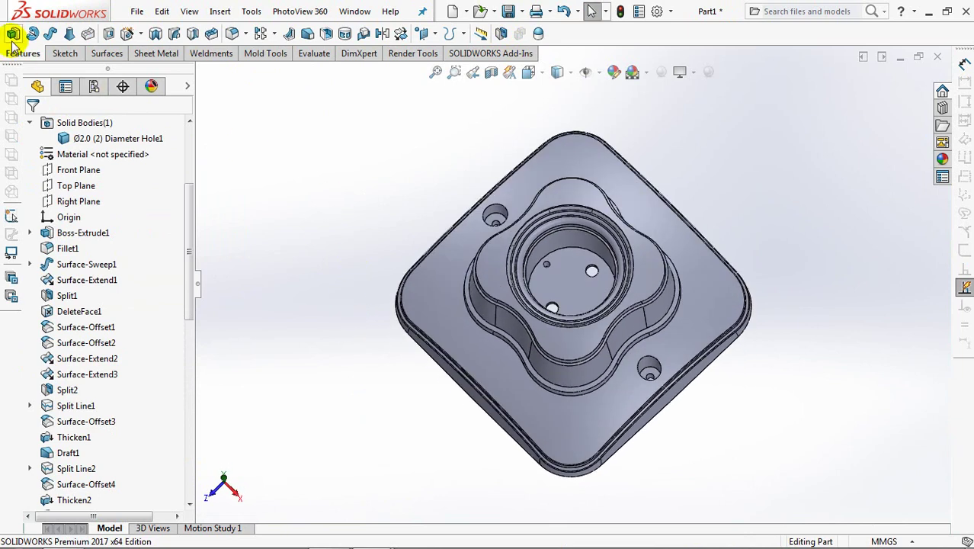
pyautogui.click(13, 34)
pyautogui.click(577, 275)
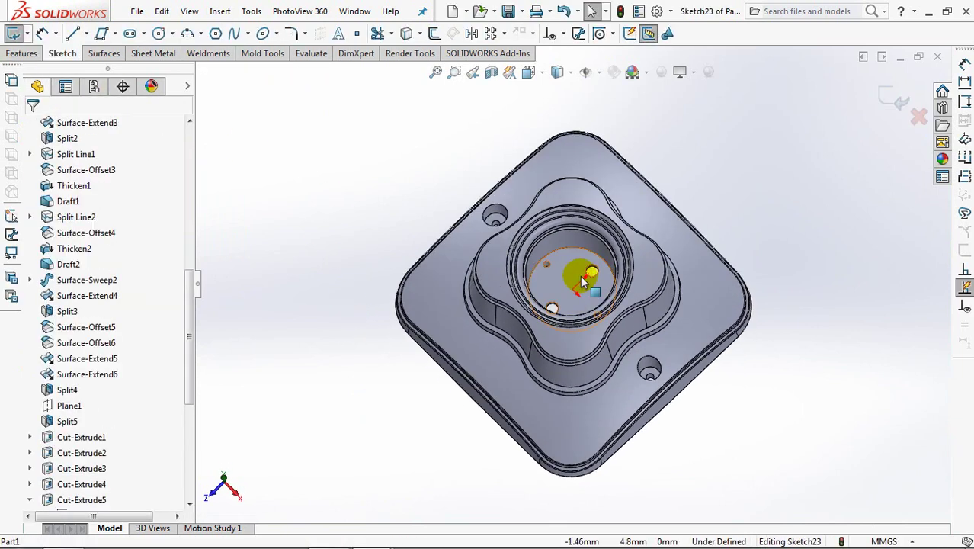
pyautogui.click(158, 34)
pyautogui.scroll(-5, 588, 270)
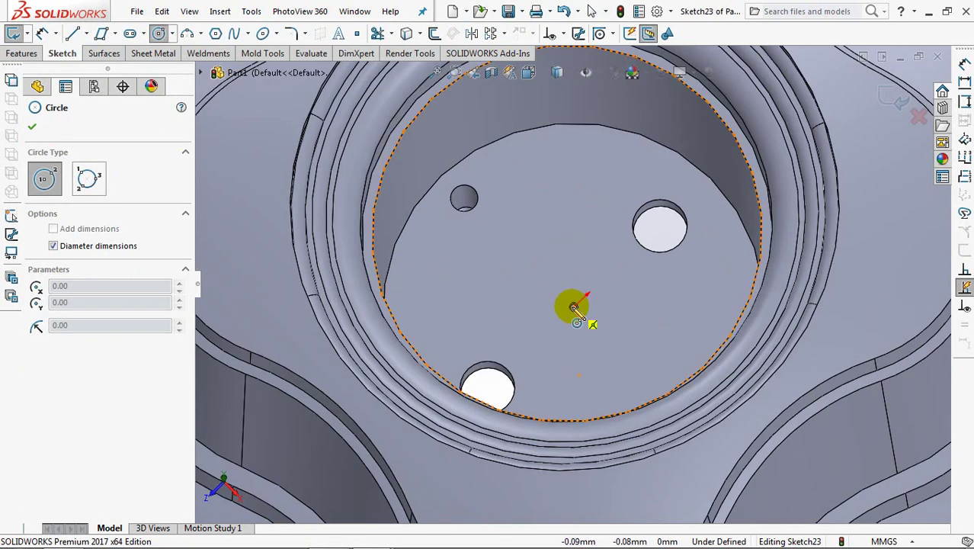
pyautogui.click(573, 308)
pyautogui.click(573, 306)
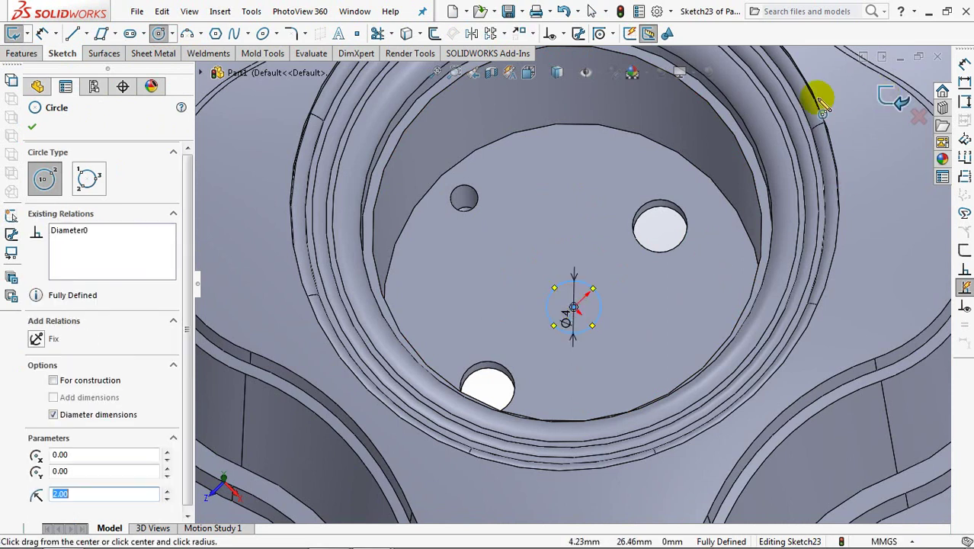
pyautogui.click(32, 126)
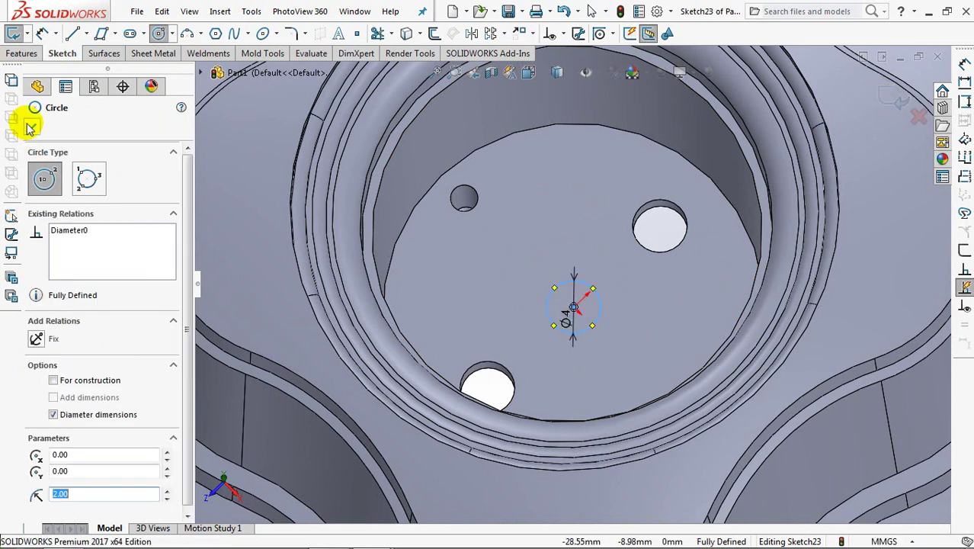
# Step: Extrude the circle 4 mm into a centre pin
pyautogui.click(901, 105)
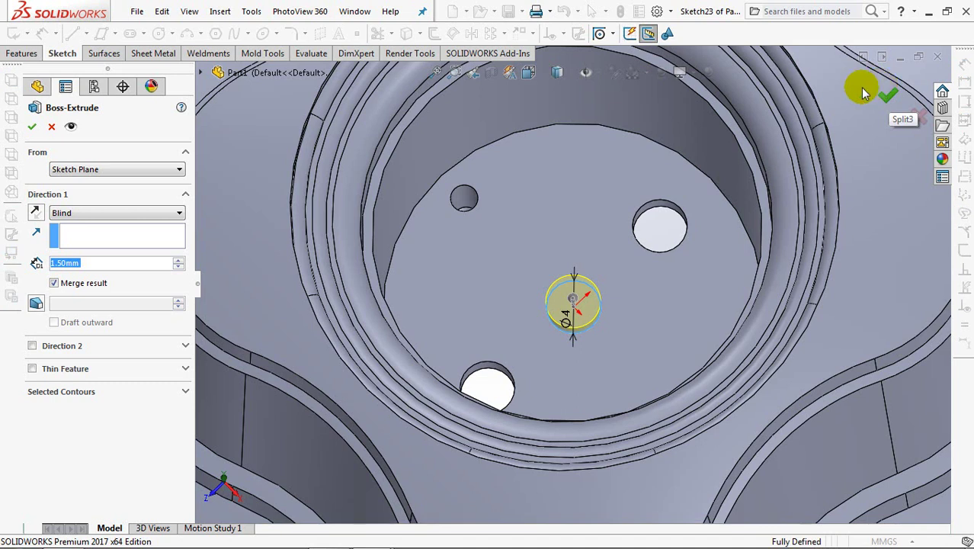
pyautogui.write('4')
pyautogui.press('Tab')
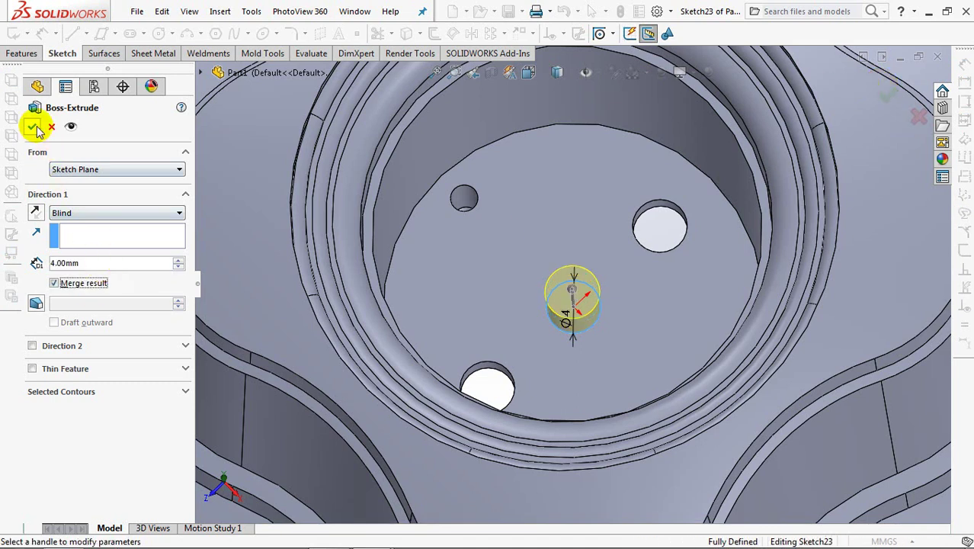
pyautogui.click(34, 127)
# Step: Round the centre pin's top edge into a dome with a 2 mm fillet
pyautogui.click(216, 37)
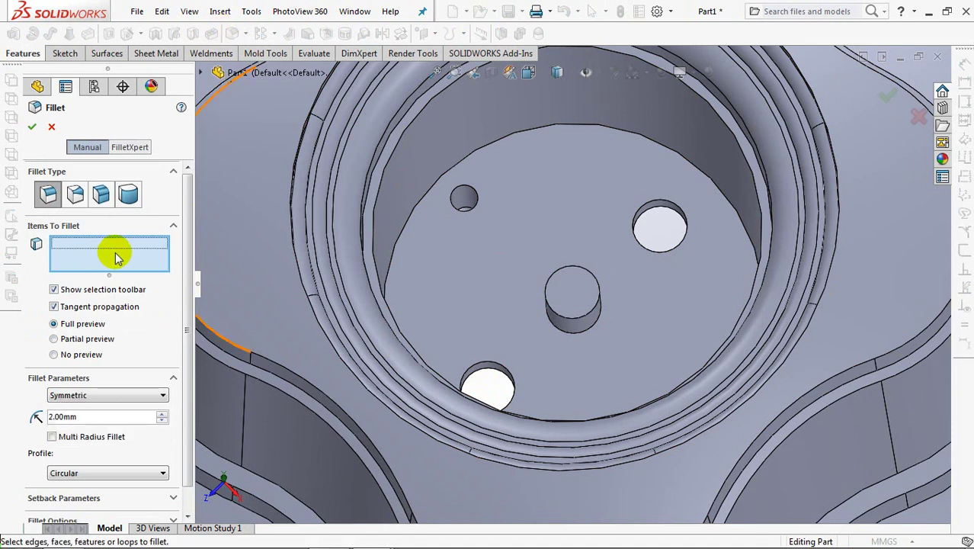
pyautogui.click(573, 316)
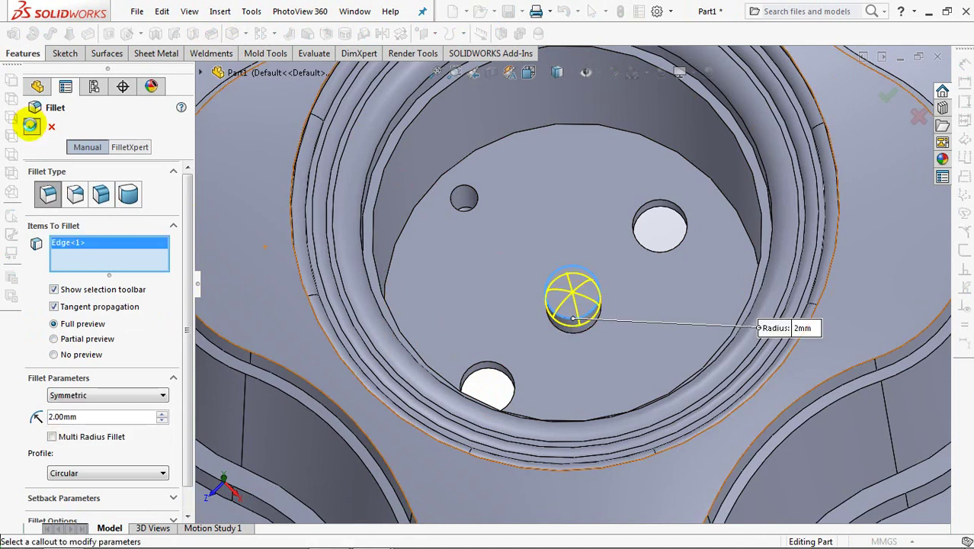
pyautogui.click(31, 126)
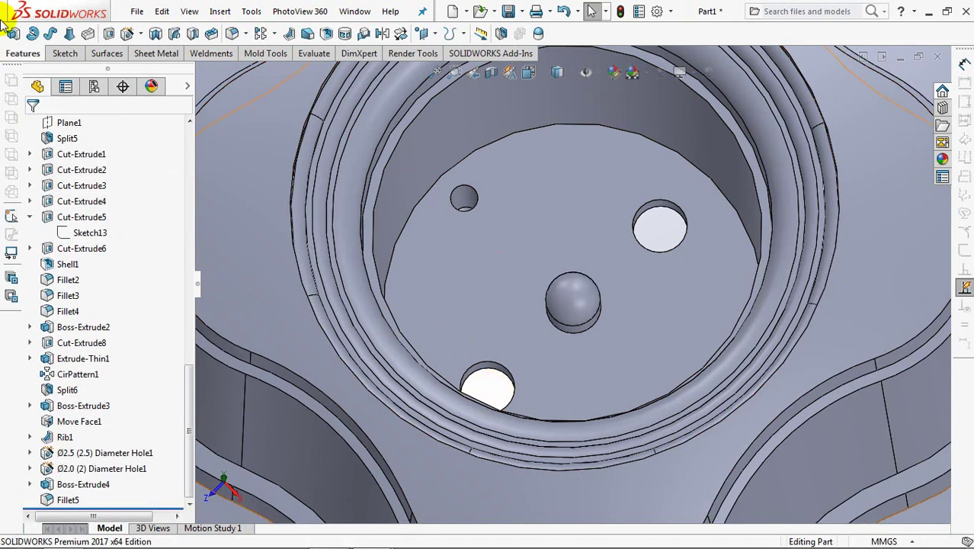
# Step: Start a sketch on the cup floor with its 28.5 mm outer edge as a construction circle
pyautogui.click(12, 33)
pyautogui.click(504, 286)
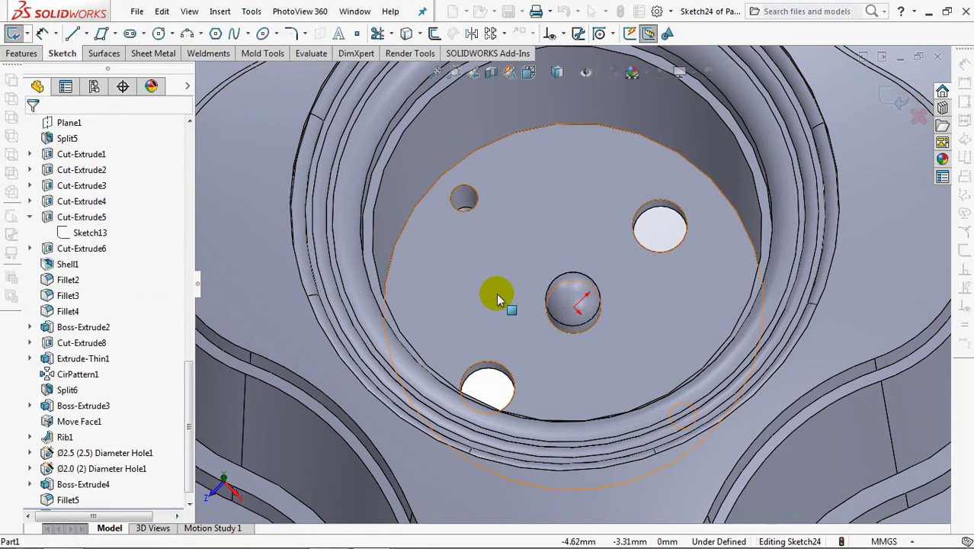
pyautogui.scroll(-5, 533, 259)
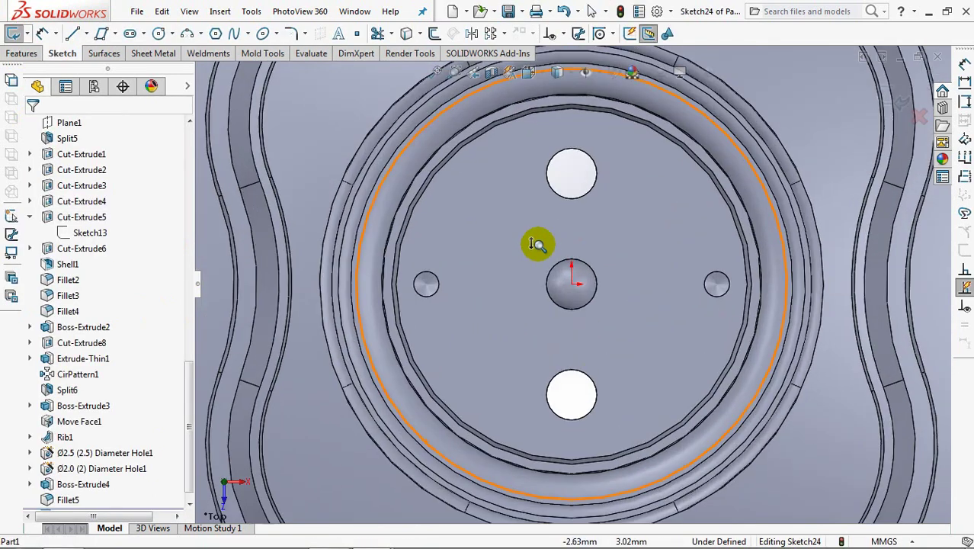
pyautogui.click(591, 480)
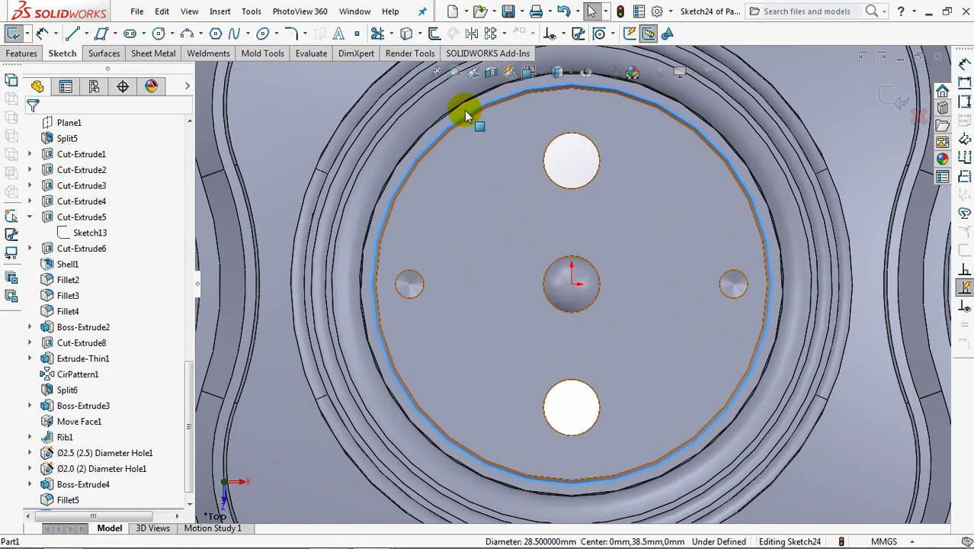
pyautogui.click(407, 33)
pyautogui.click(420, 150)
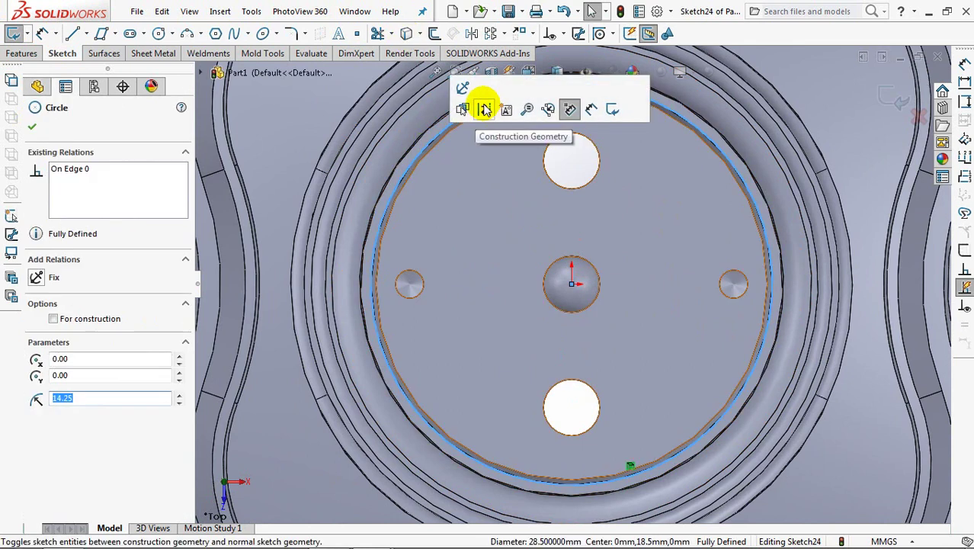
pyautogui.click(487, 103)
# Step: Sketch an 8 mm straight slot from the centre pin to past the lower hole
pyautogui.click(144, 34)
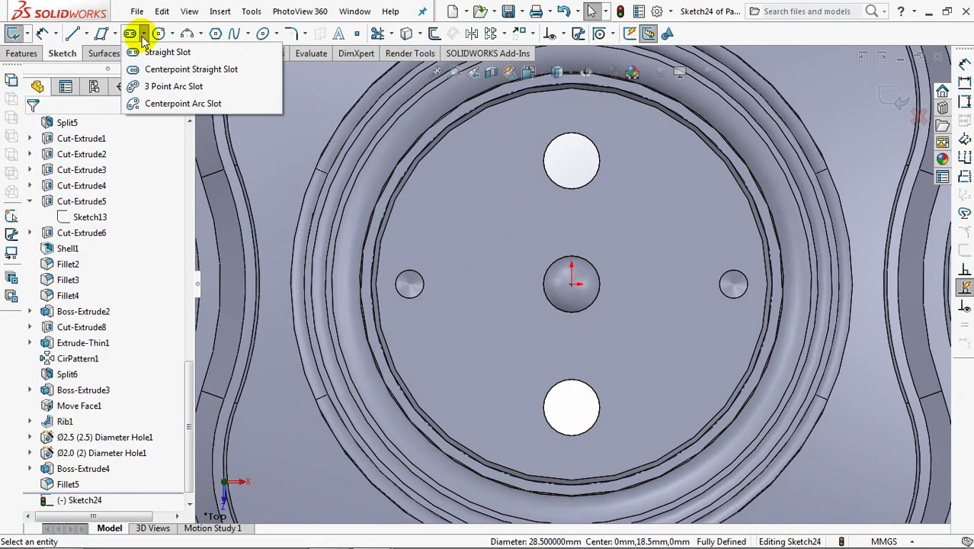
pyautogui.click(156, 53)
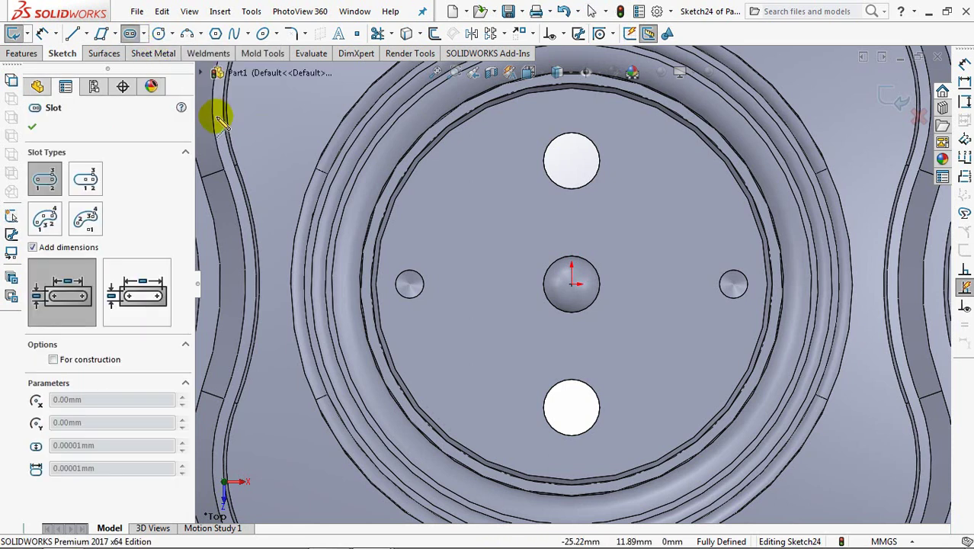
pyautogui.click(137, 286)
pyautogui.click(571, 284)
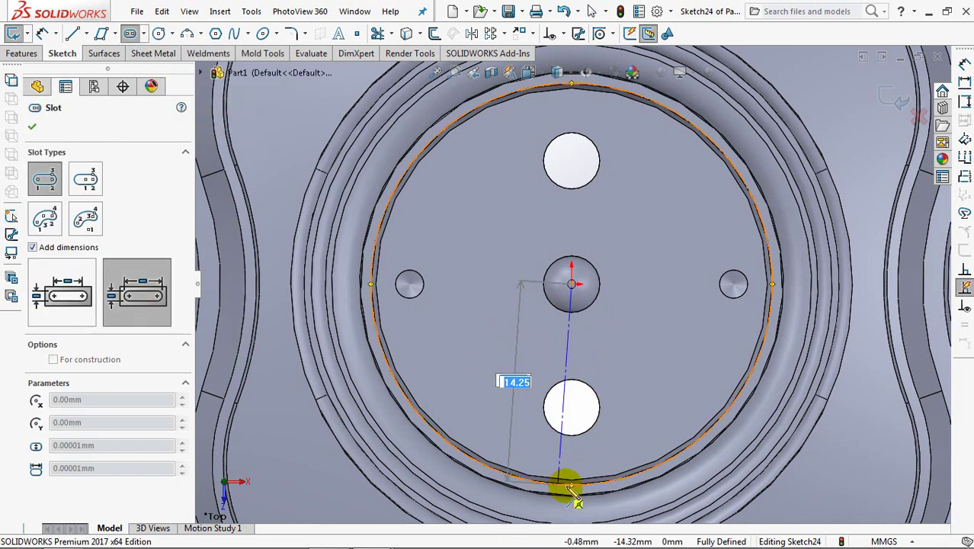
pyautogui.write('8')
pyautogui.click(617, 449)
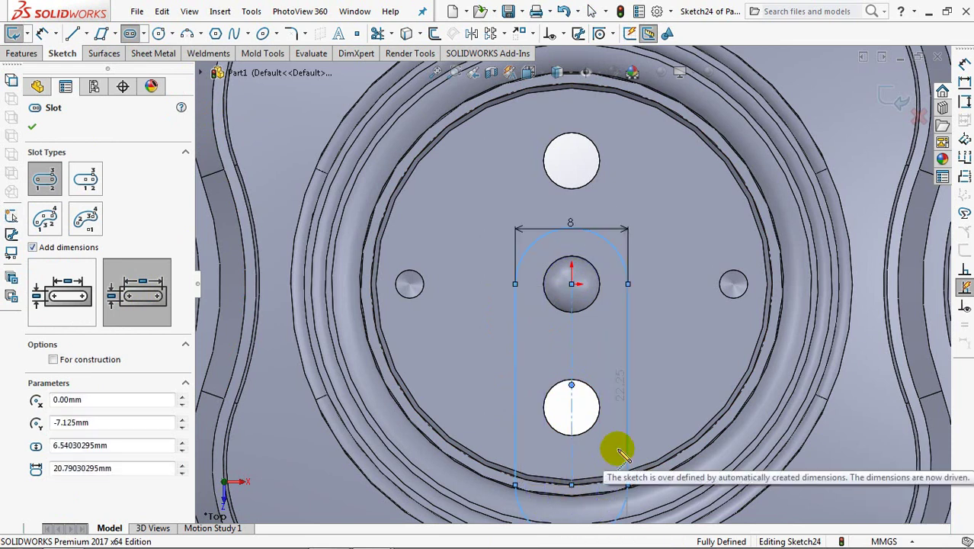
pyautogui.click(32, 126)
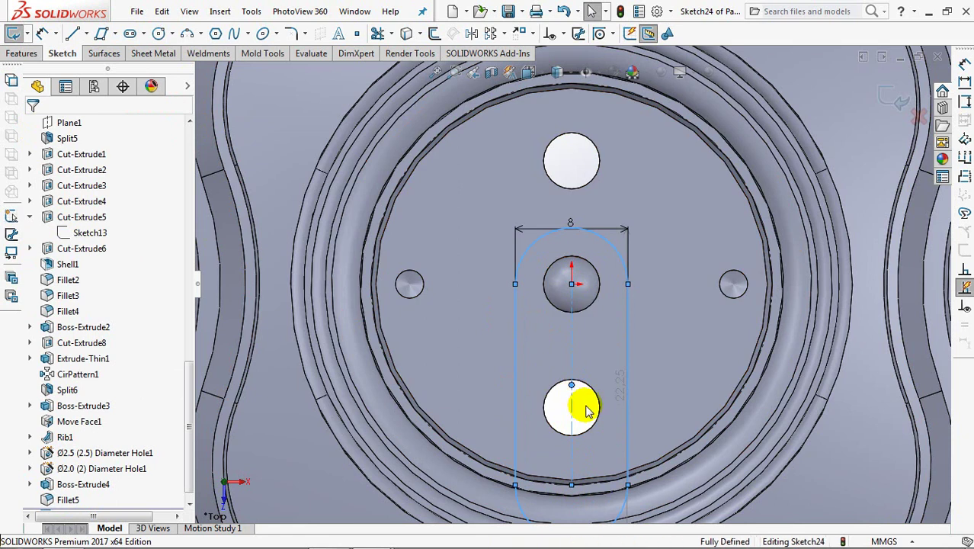
# Step: Explode the slot into lines and arcs and delete its bottom arc
pyautogui.scroll(2, 631, 351)
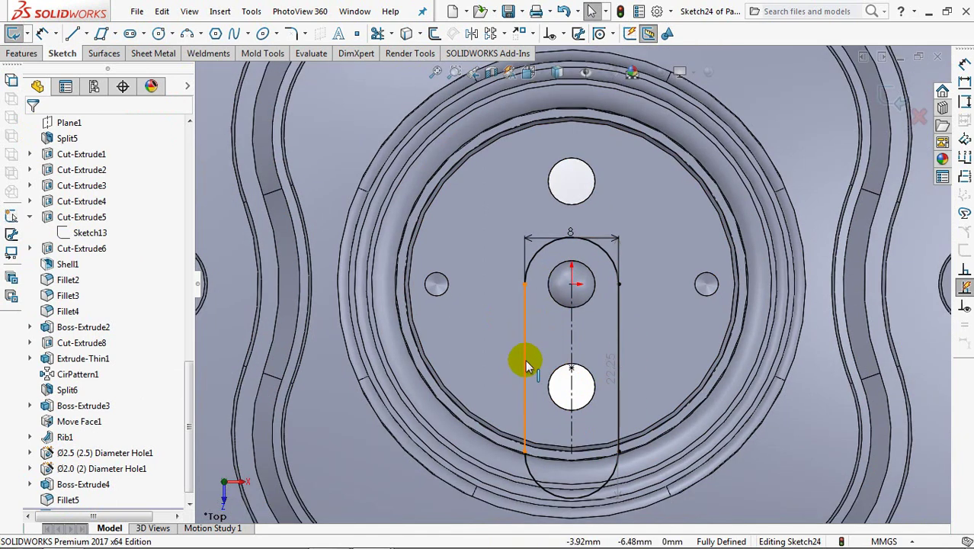
pyautogui.rightClick(525, 360)
pyautogui.click(573, 465)
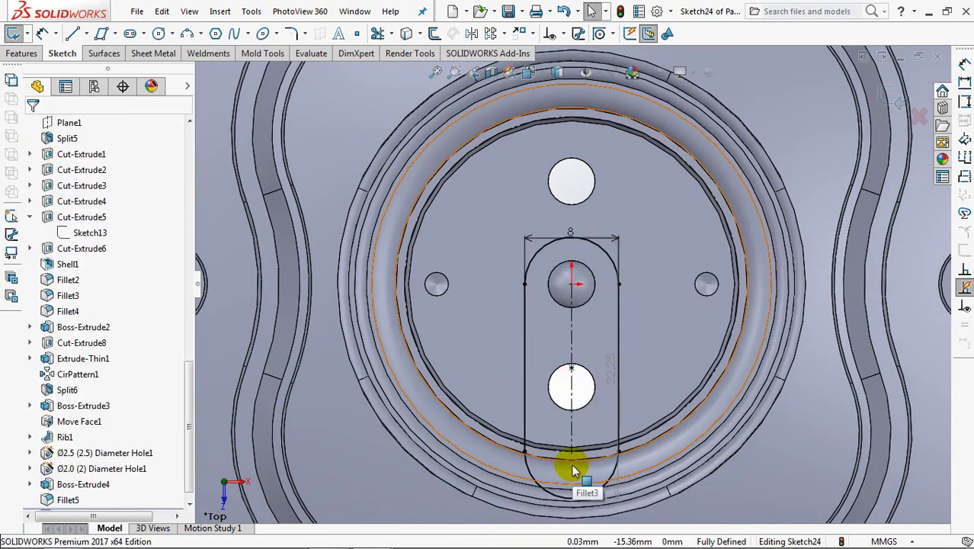
pyautogui.click(532, 481)
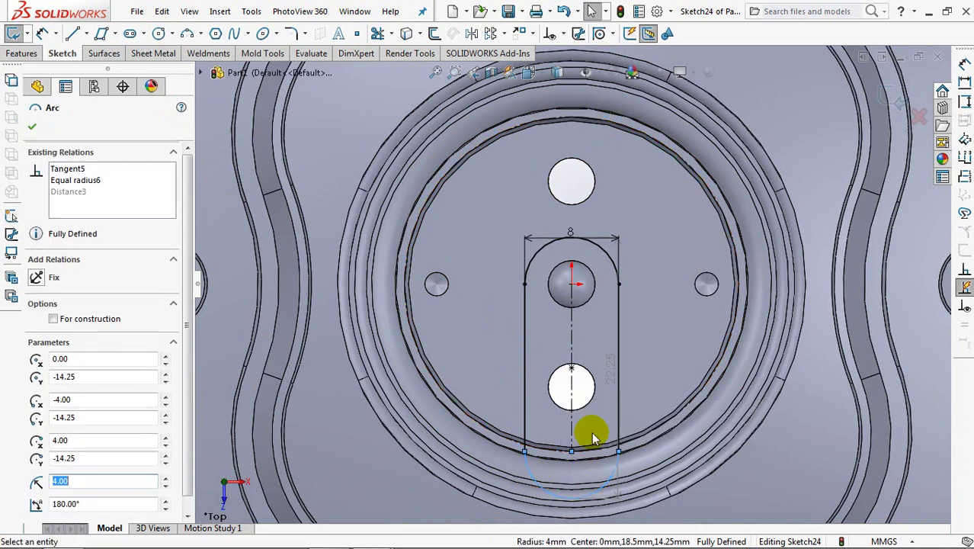
pyautogui.press('Delete')
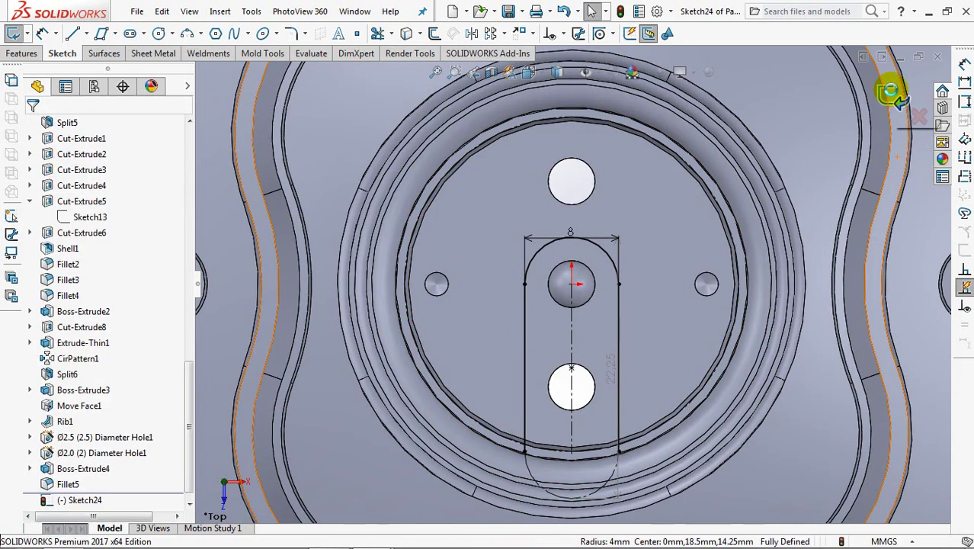
# Step: Extrude the open slot as a 1.30 mm thin wall, 1.00 mm deep
pyautogui.click(890, 93)
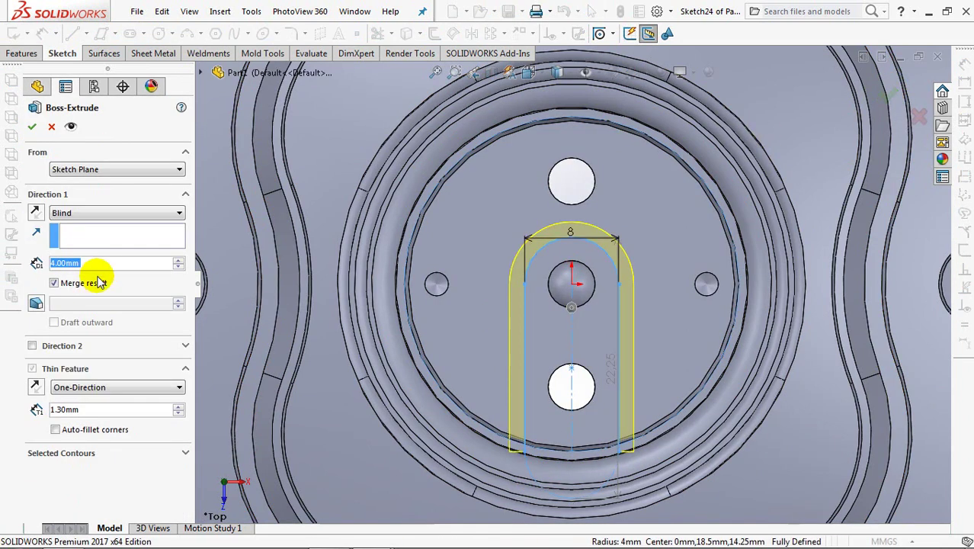
pyautogui.write('1')
pyautogui.press('Return')
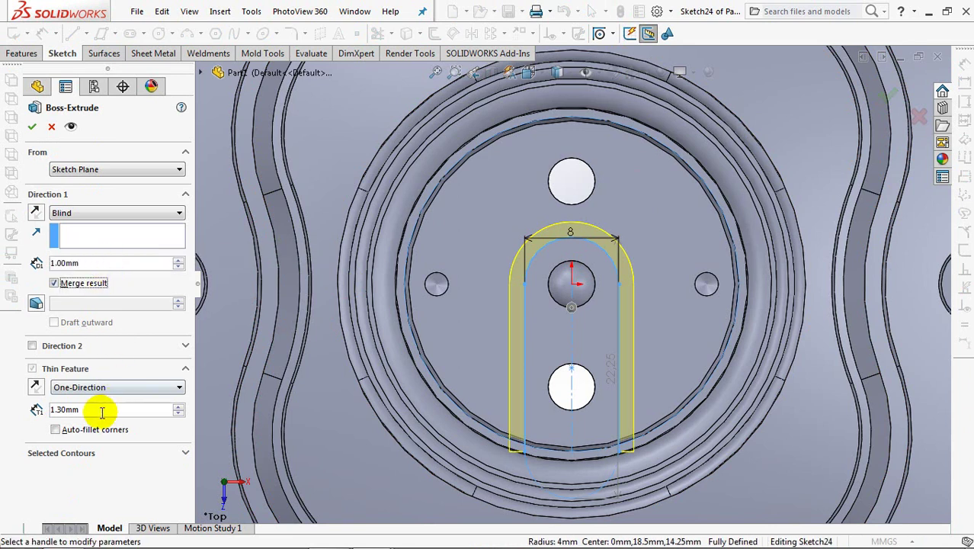
pyautogui.moveTo(380, 365)
pyautogui.mouseDown(button='middle')
pyautogui.moveTo(393, 332)
pyautogui.moveTo(380, 319)
pyautogui.mouseUp(button='middle')
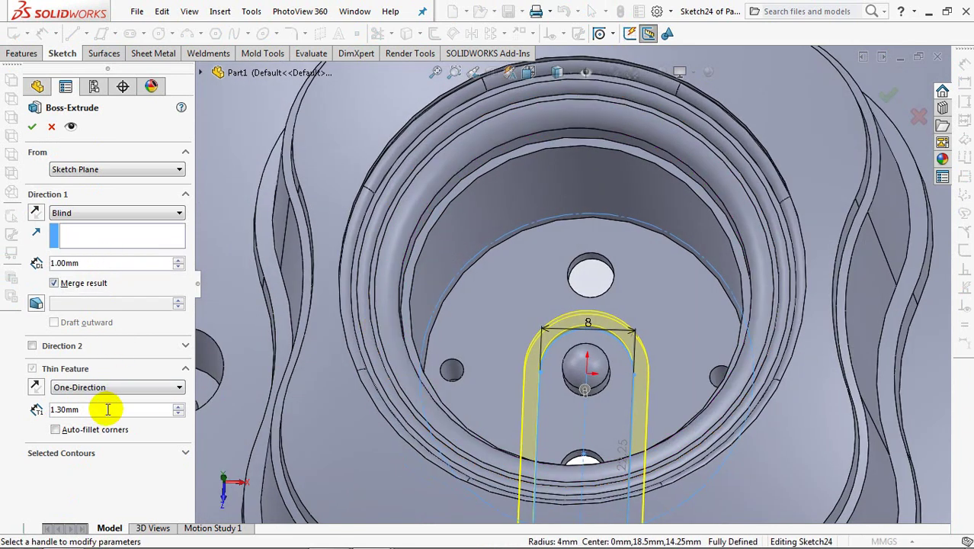
# Step: Confirm the thin slot wall and show the part in isometric view
pyautogui.click(34, 128)
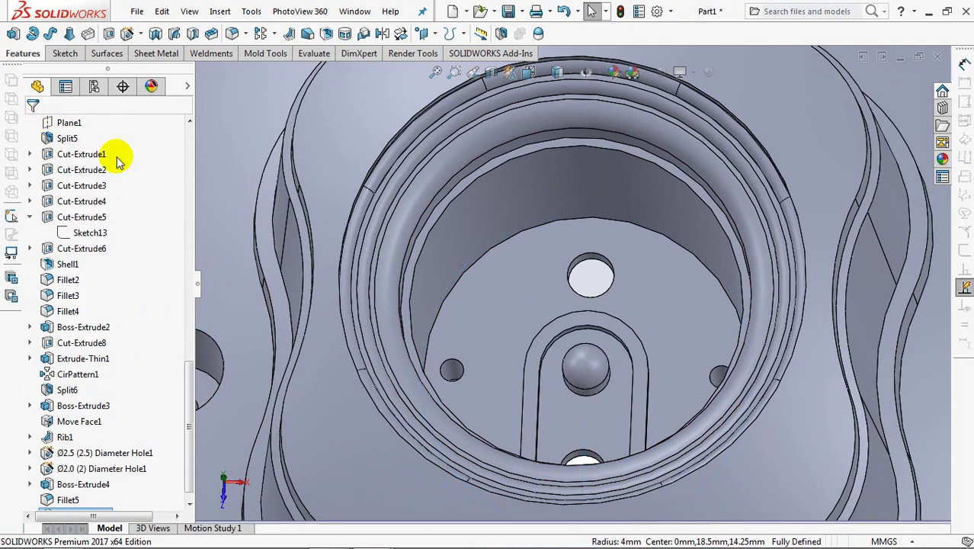
pyautogui.moveTo(569, 311); pyautogui.dragTo(572, 352, button='middle')
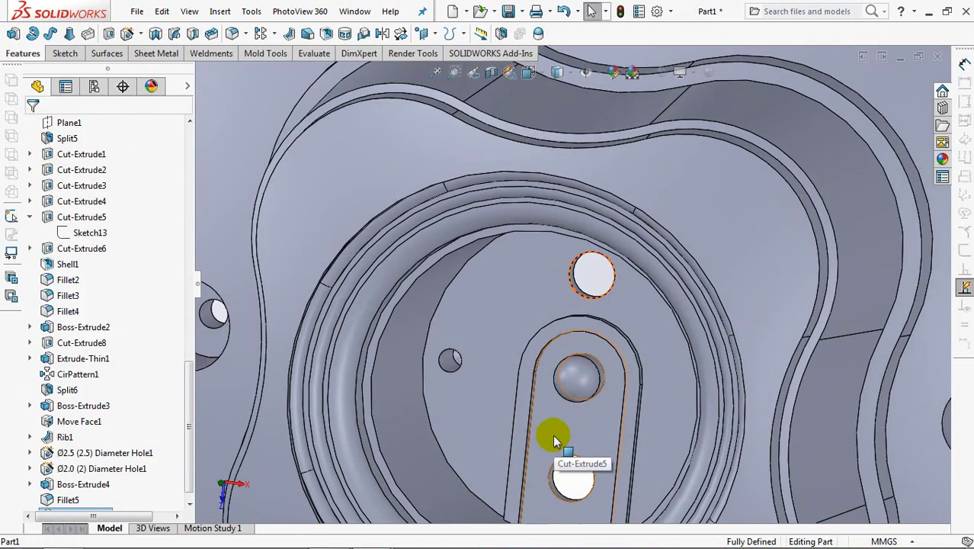
pyautogui.hotkey('ctrl', '7')
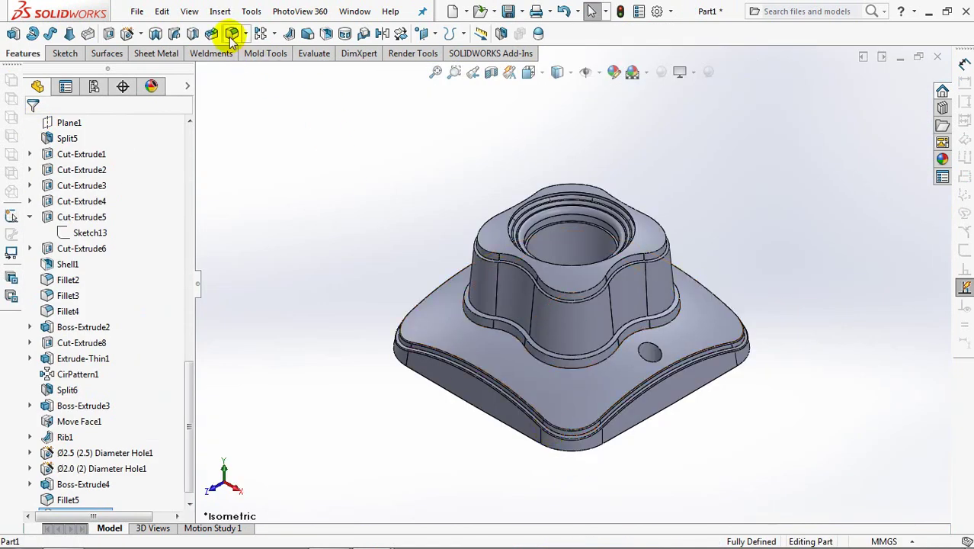
# Step: Fillet three top clover edge loops with a 0.50 mm radius
pyautogui.click(233, 35)
pyautogui.press('BackSpace')
pyautogui.write('0')
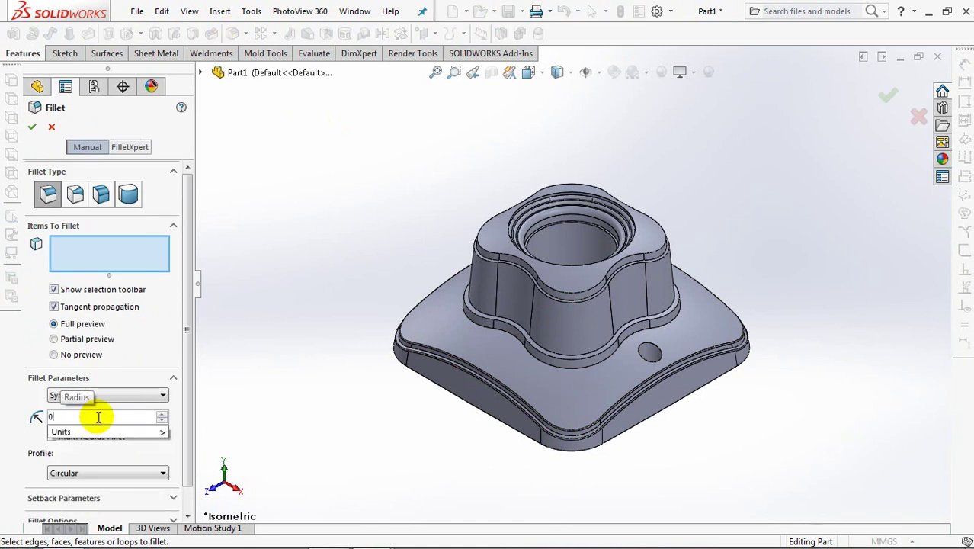
pyautogui.click(108, 261)
pyautogui.scroll(-2, 465, 284)
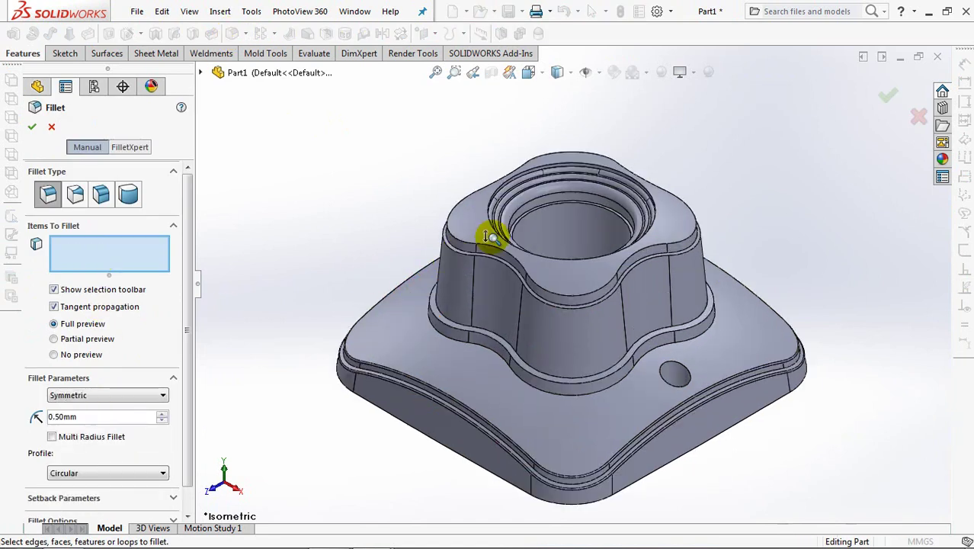
pyautogui.scroll(-3, 478, 237)
pyautogui.click(473, 249)
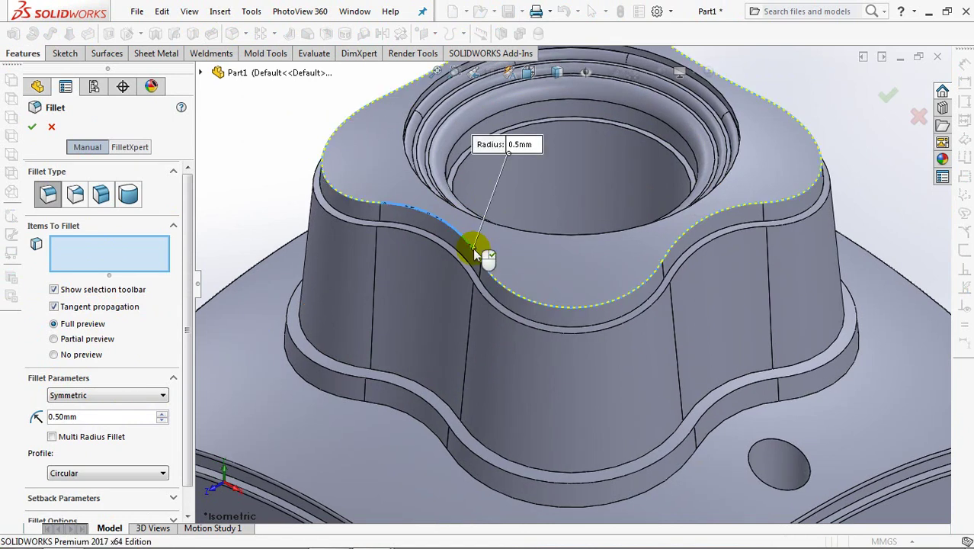
pyautogui.click(470, 279)
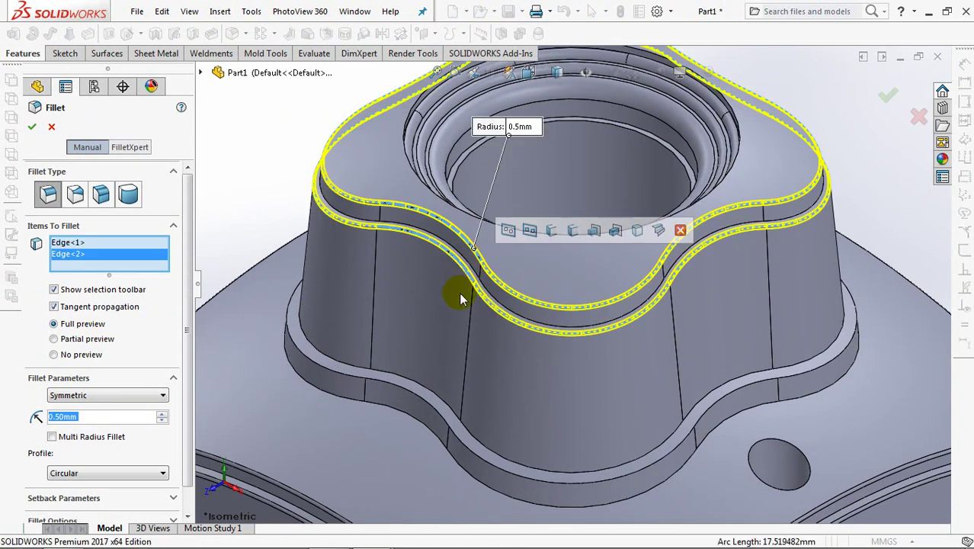
pyautogui.scroll(2, 435, 413)
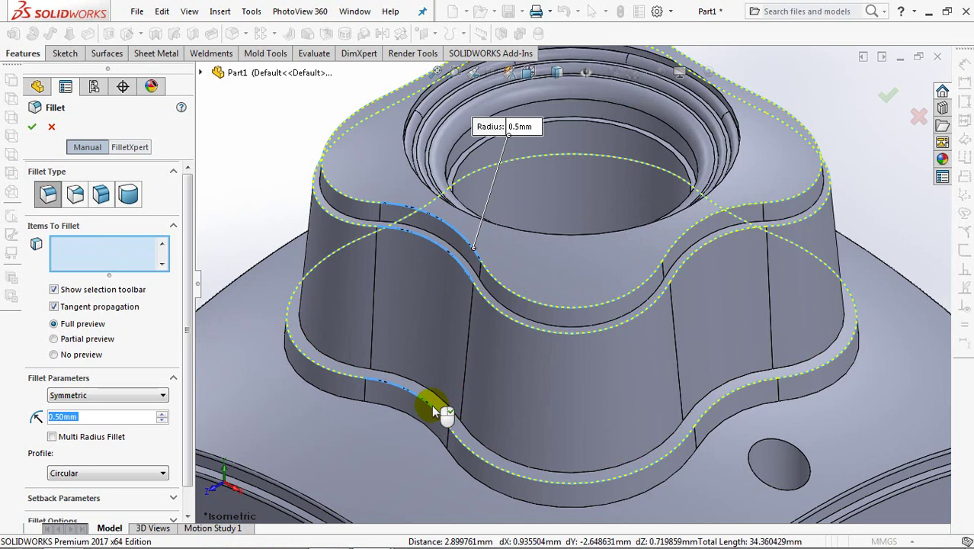
pyautogui.click(431, 404)
pyautogui.scroll(2, 427, 320)
# Step: Add a second 0.5 mm fillet on the underside clover and inner circular edges, then return to isometric
pyautogui.moveTo(427, 335)
pyautogui.mouseDown(button='middle')
pyautogui.moveTo(446, 435)
pyautogui.moveTo(500, 218)
pyautogui.moveTo(479, 435)
pyautogui.moveTo(571, 106)
pyautogui.moveTo(565, 385)
pyautogui.moveTo(544, 347)
pyautogui.mouseUp(button='middle')
pyautogui.scroll(-3, 520, 410)
pyautogui.scroll(-1, 517, 374)
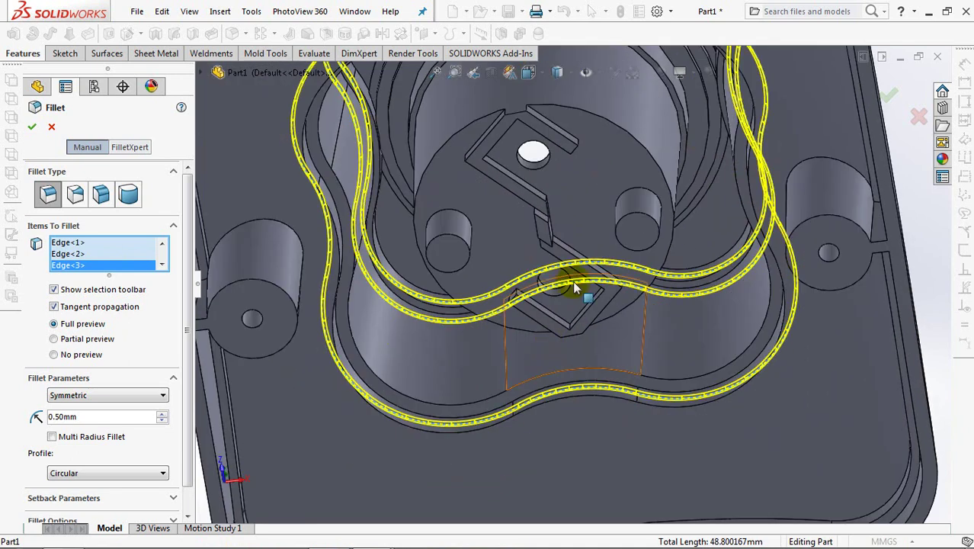
pyautogui.click(31, 129)
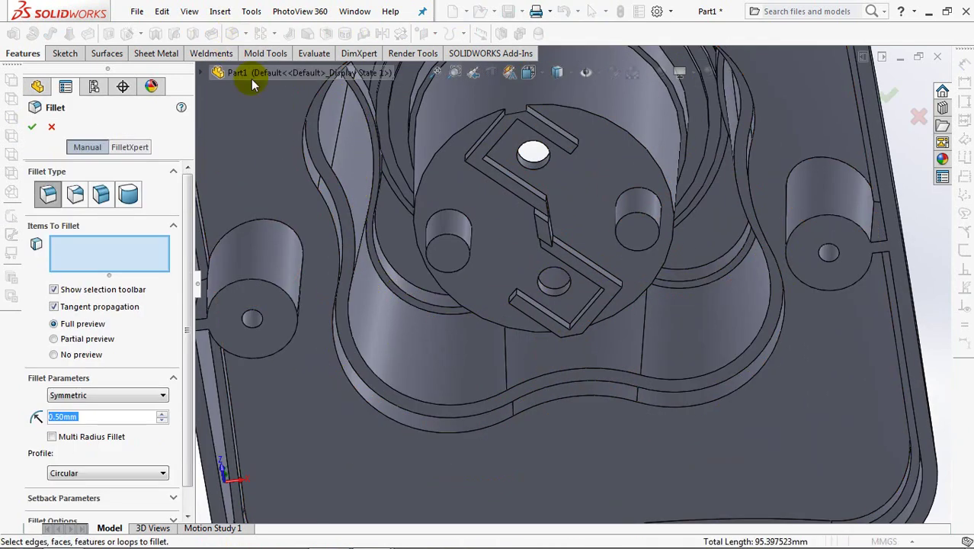
pyautogui.click(480, 429)
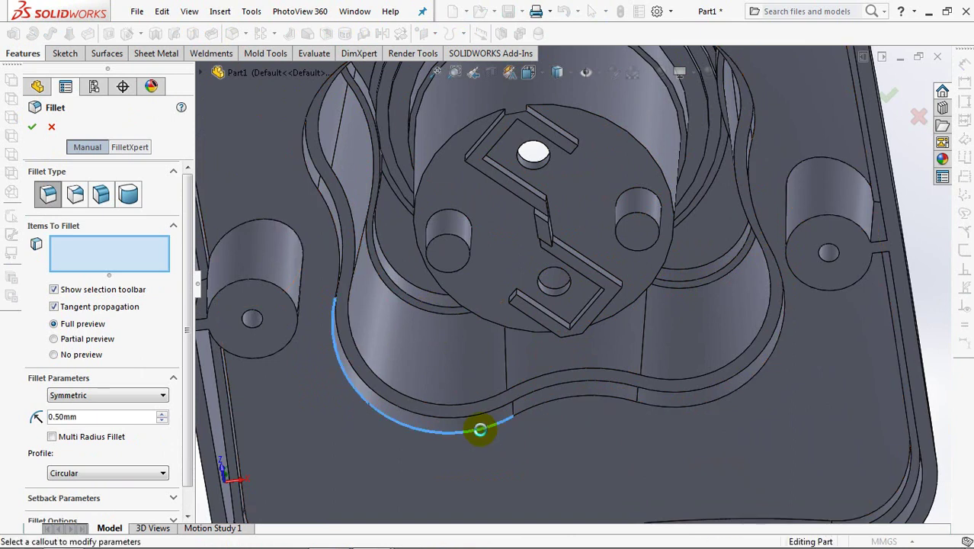
pyautogui.click(480, 429)
pyautogui.click(472, 402)
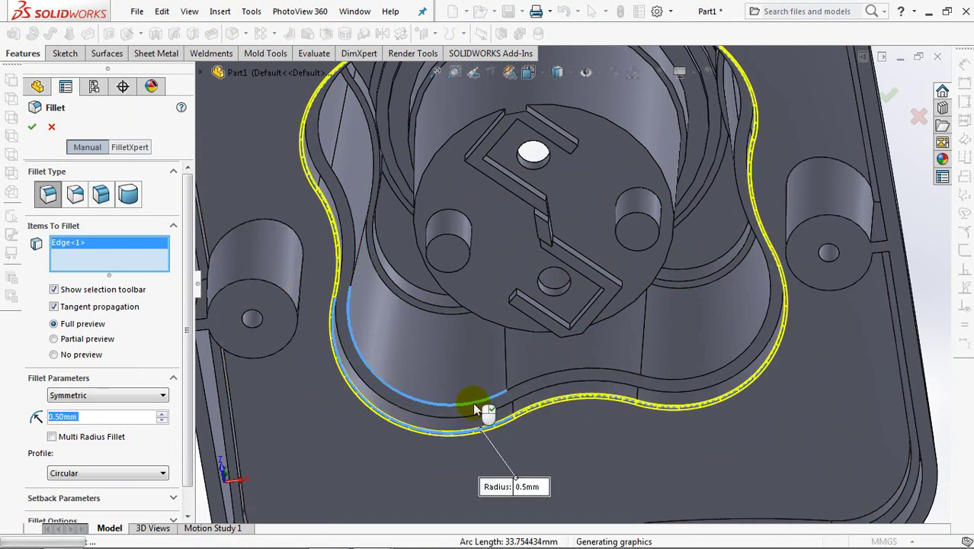
pyautogui.click(488, 318)
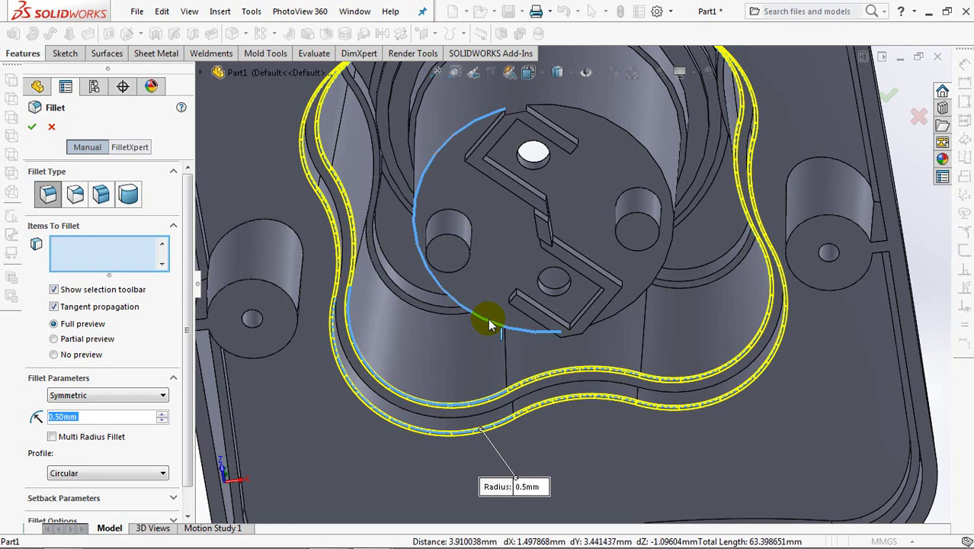
pyautogui.click(631, 136)
pyautogui.click(32, 127)
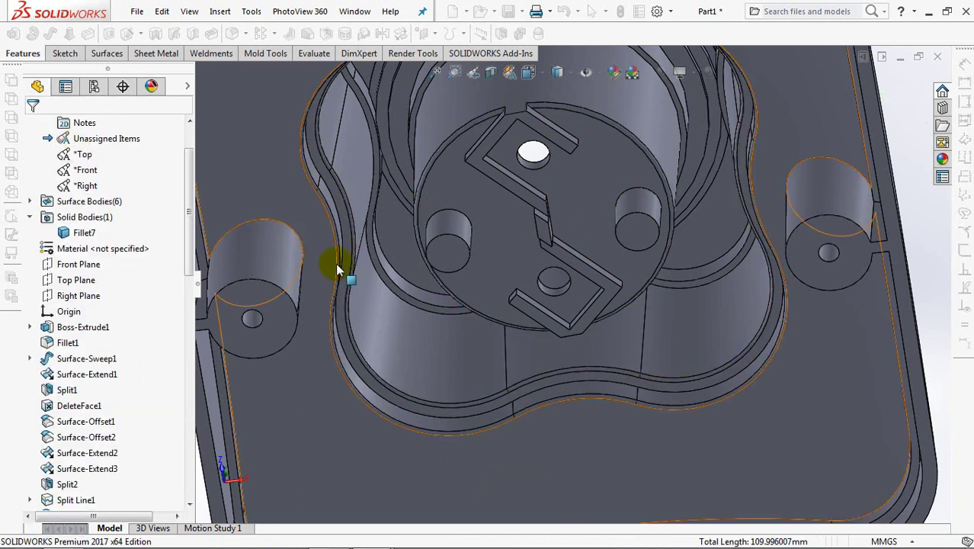
pyautogui.press('f')
pyautogui.moveTo(624, 288)
pyautogui.mouseDown(button='middle')
pyautogui.moveTo(634, 211)
pyautogui.moveTo(619, 322)
pyautogui.moveTo(504, 406)
pyautogui.moveTo(441, 429)
pyautogui.moveTo(435, 541)
pyautogui.moveTo(444, 460)
pyautogui.mouseUp(button='middle')
pyautogui.hotkey('ctrl', '7')
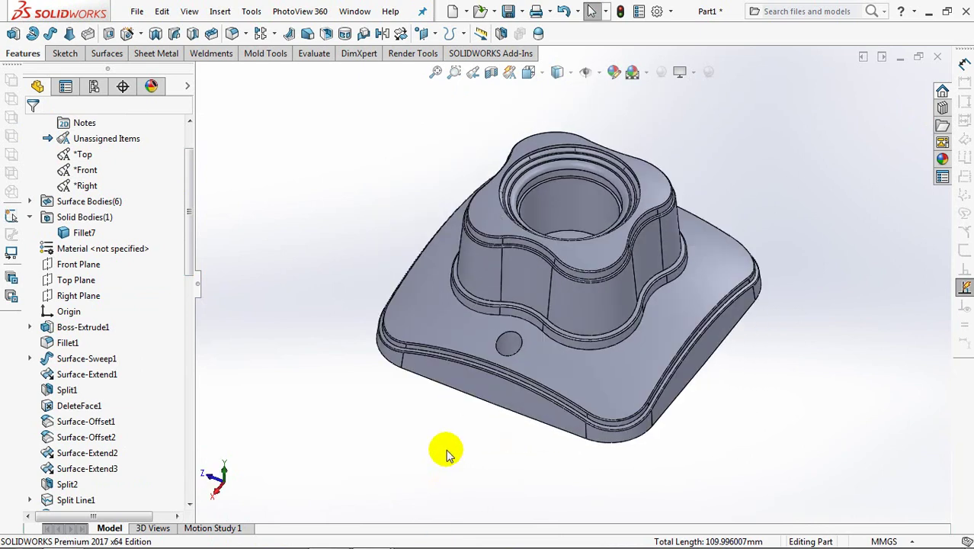